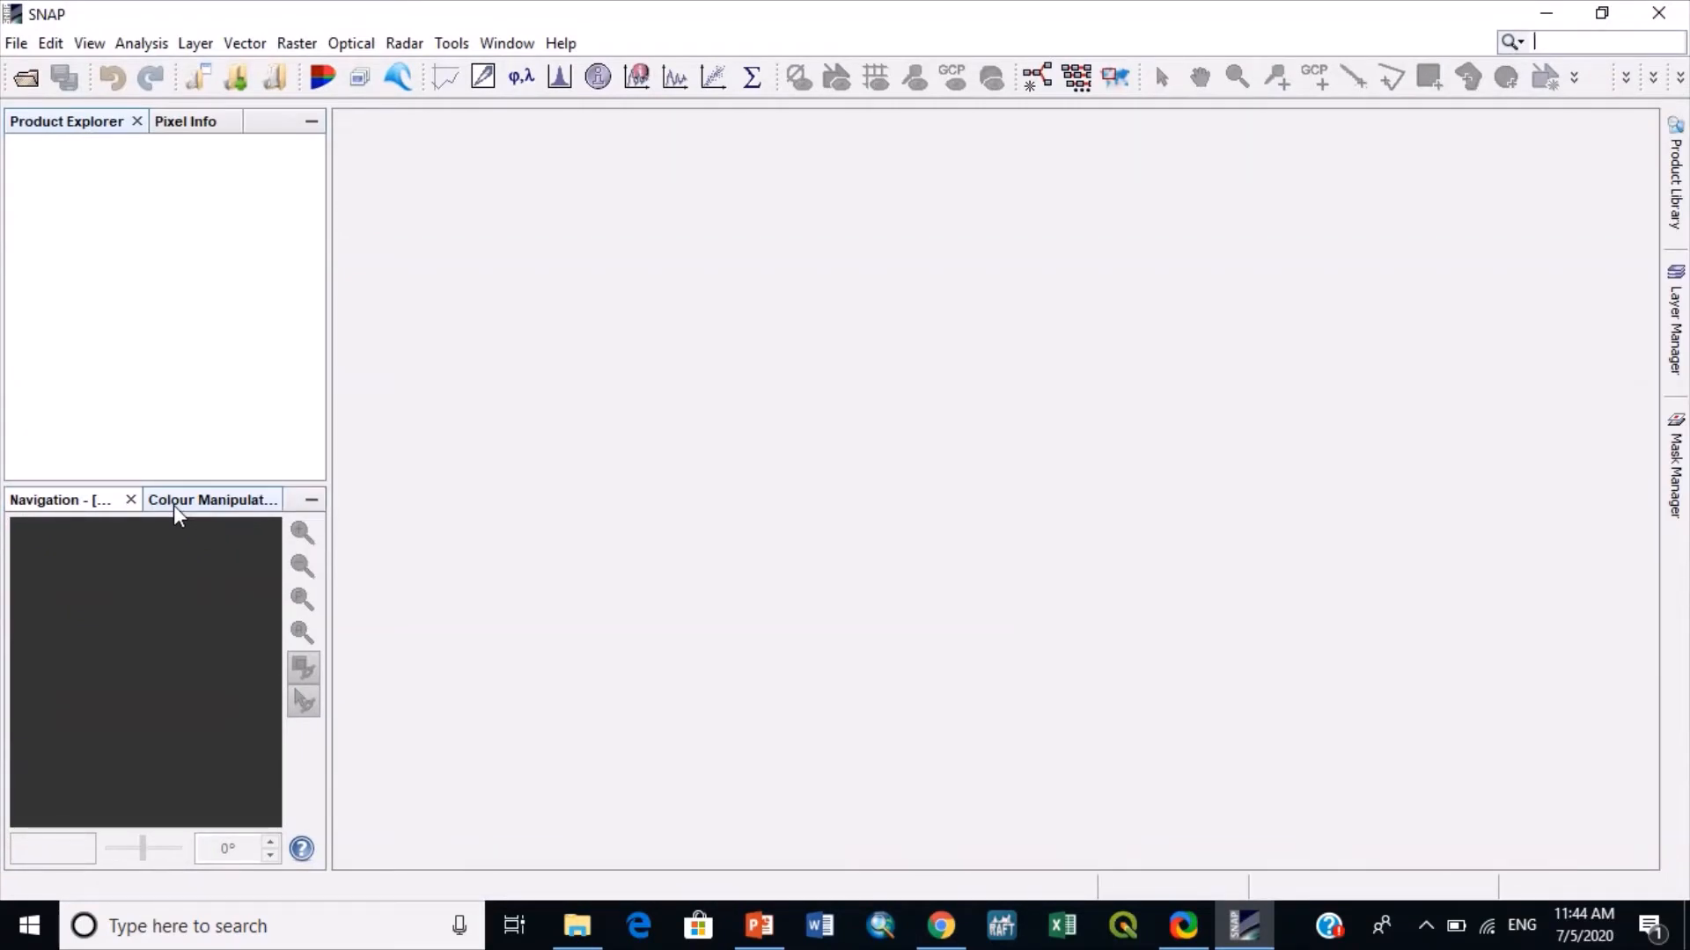
# - Open the zipped Sentinel-1 product S1A_IW_GRDH_1SDV_20141004T154824_20141004T154849_002682_002FE4_1D86 from the Oil Spill Case 2014 folder
pyautogui.click(24, 81)
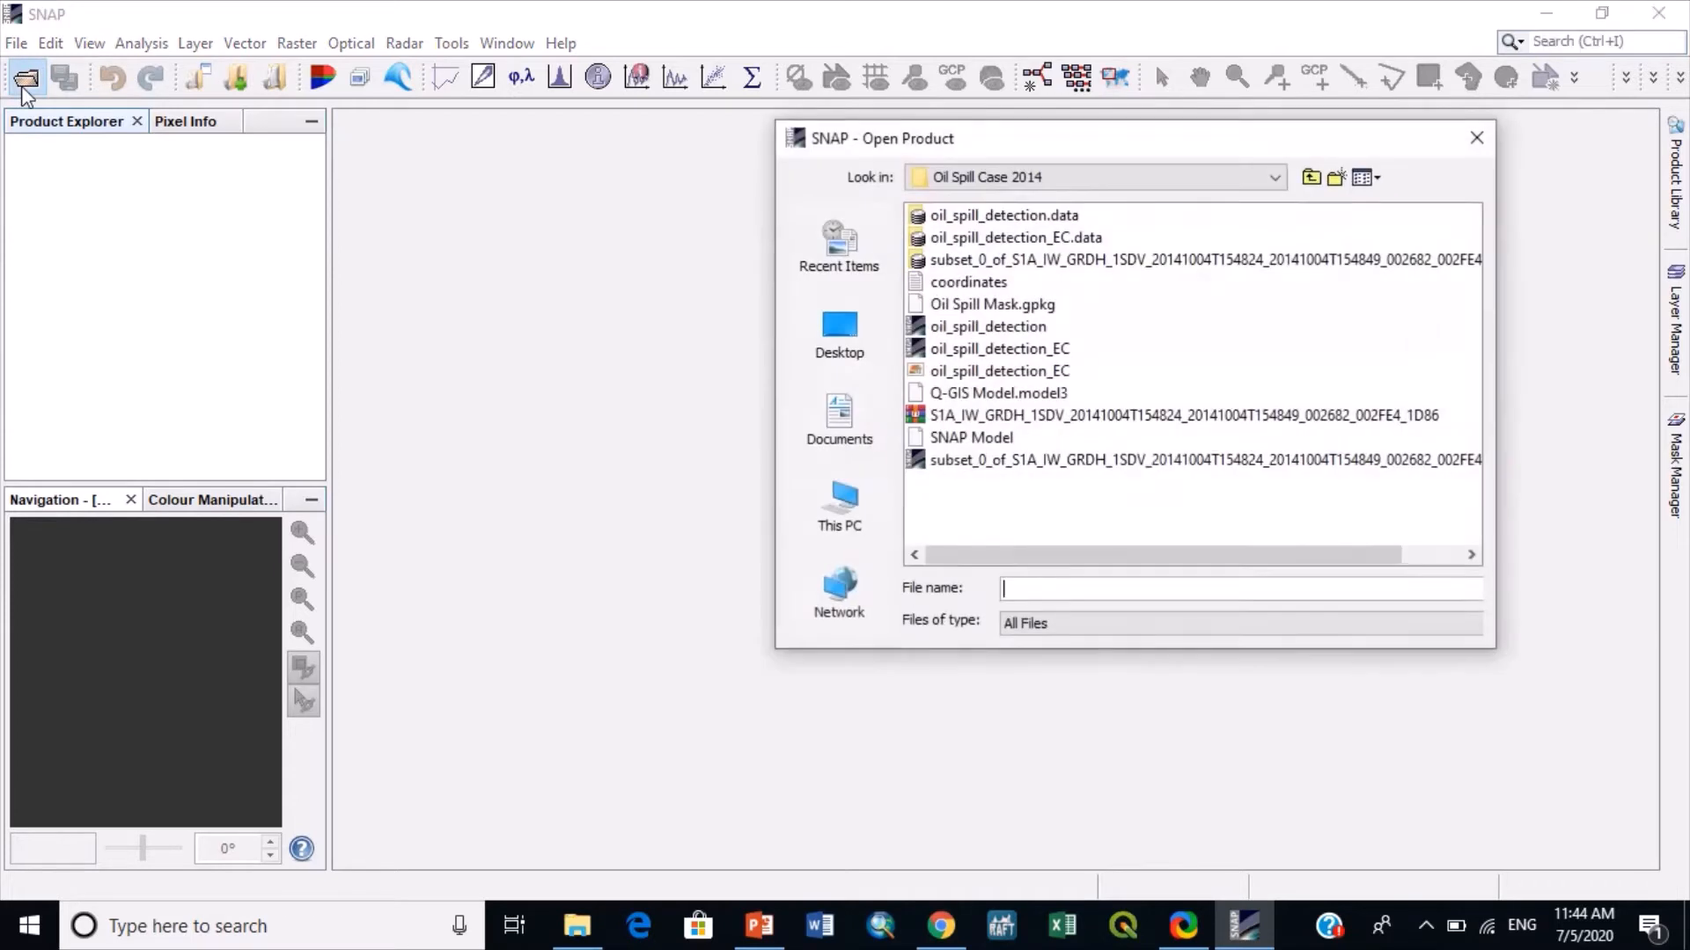
pyautogui.click(981, 418)
pyautogui.doubleClick(981, 418)
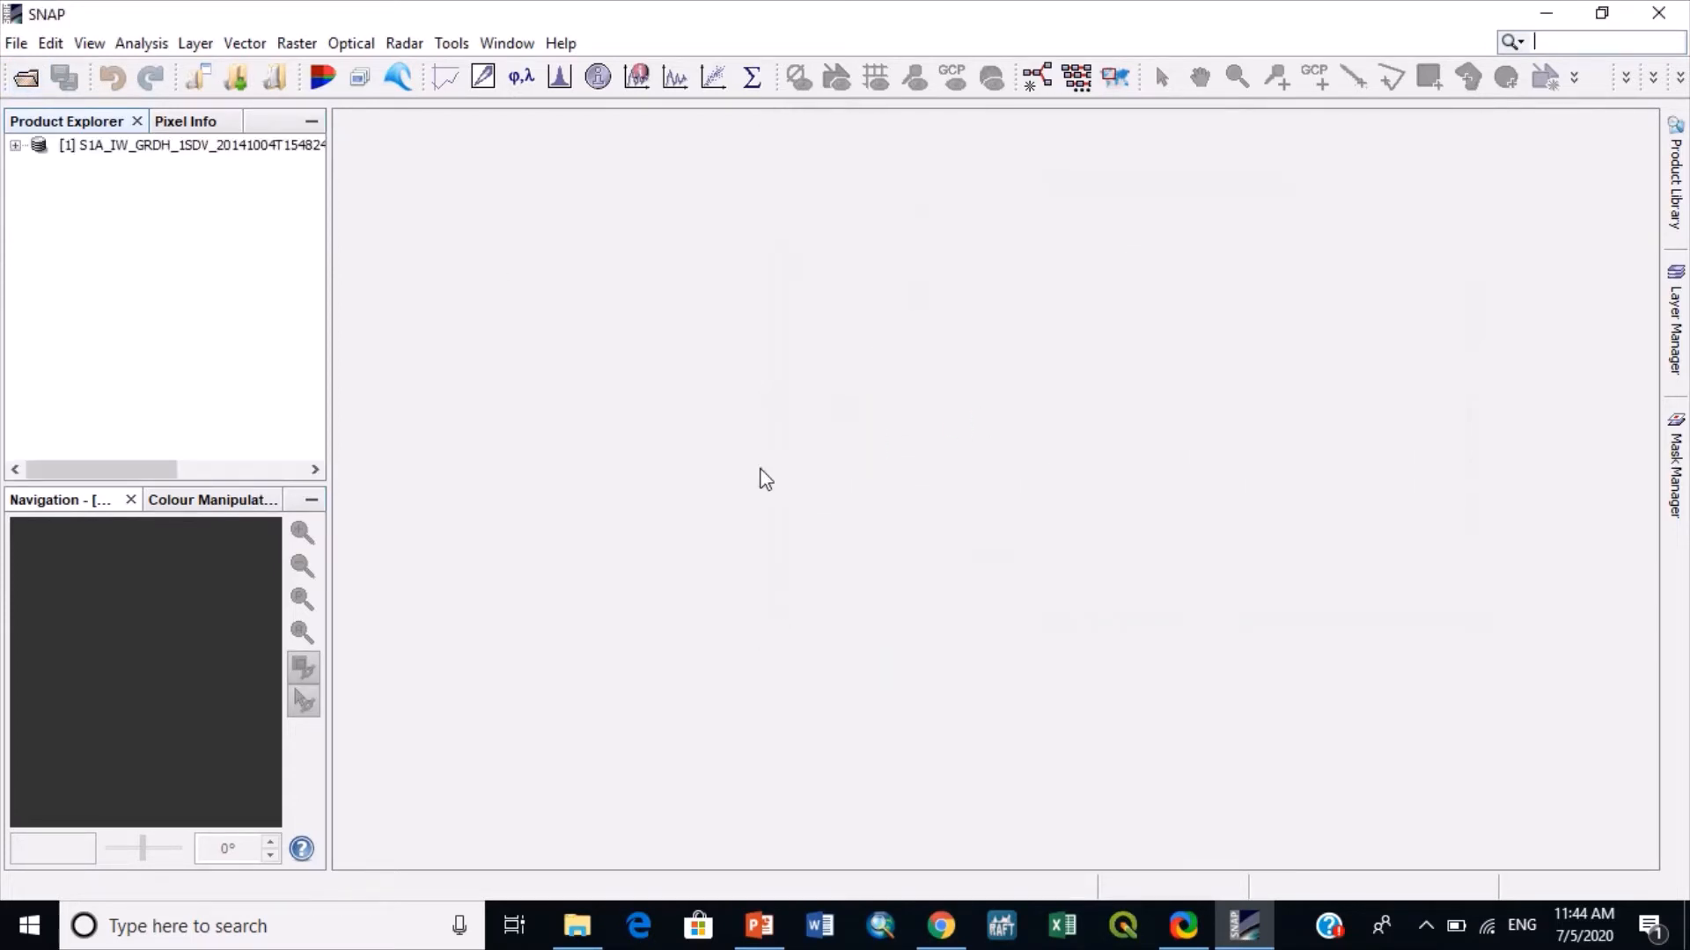
# - Display the product's Amplitude_VV band and bring the dark slick off the coast into view
pyautogui.click(15, 145)
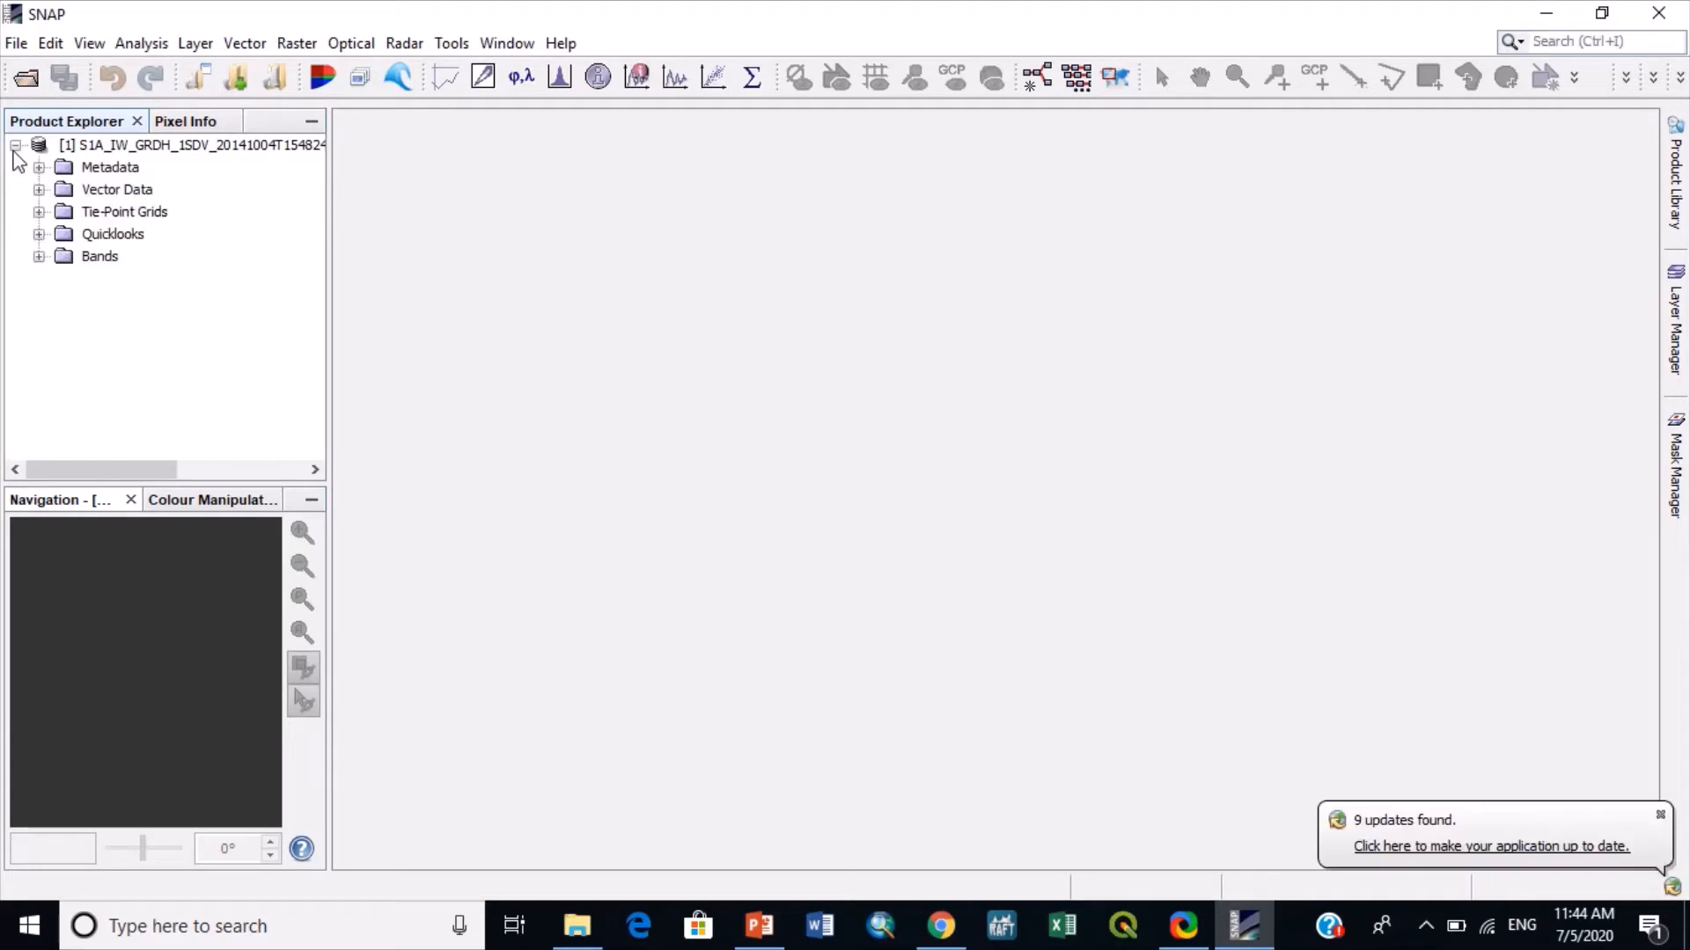
pyautogui.click(39, 257)
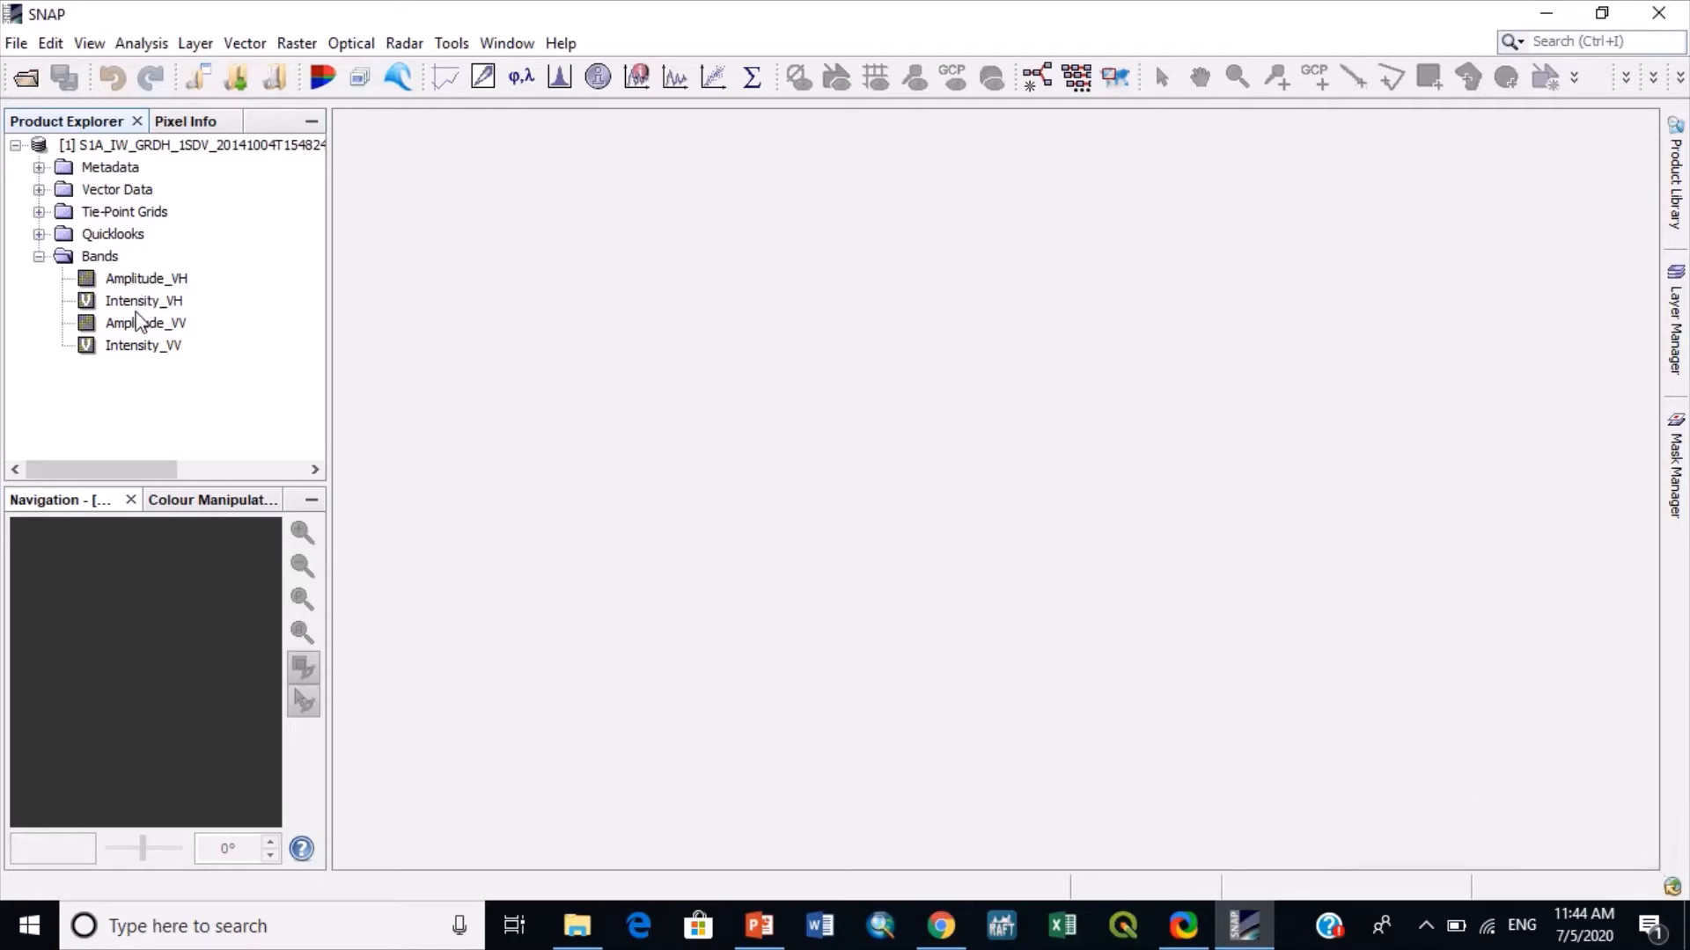
pyautogui.doubleClick(163, 326)
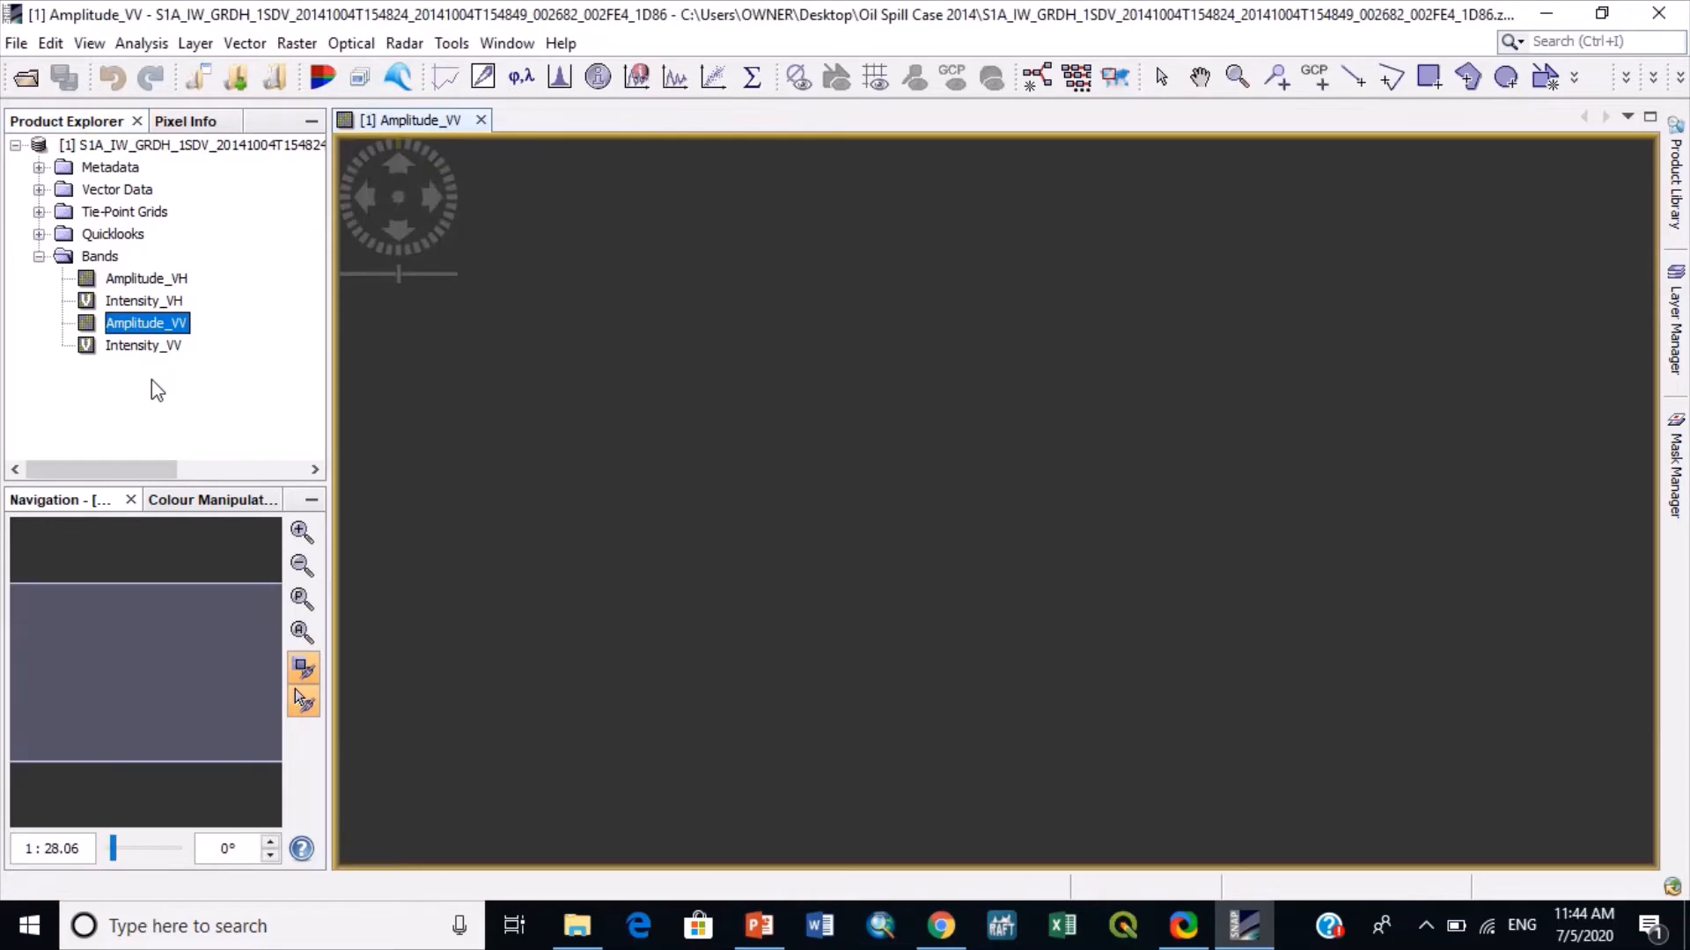
pyautogui.scroll(2, 737, 392)
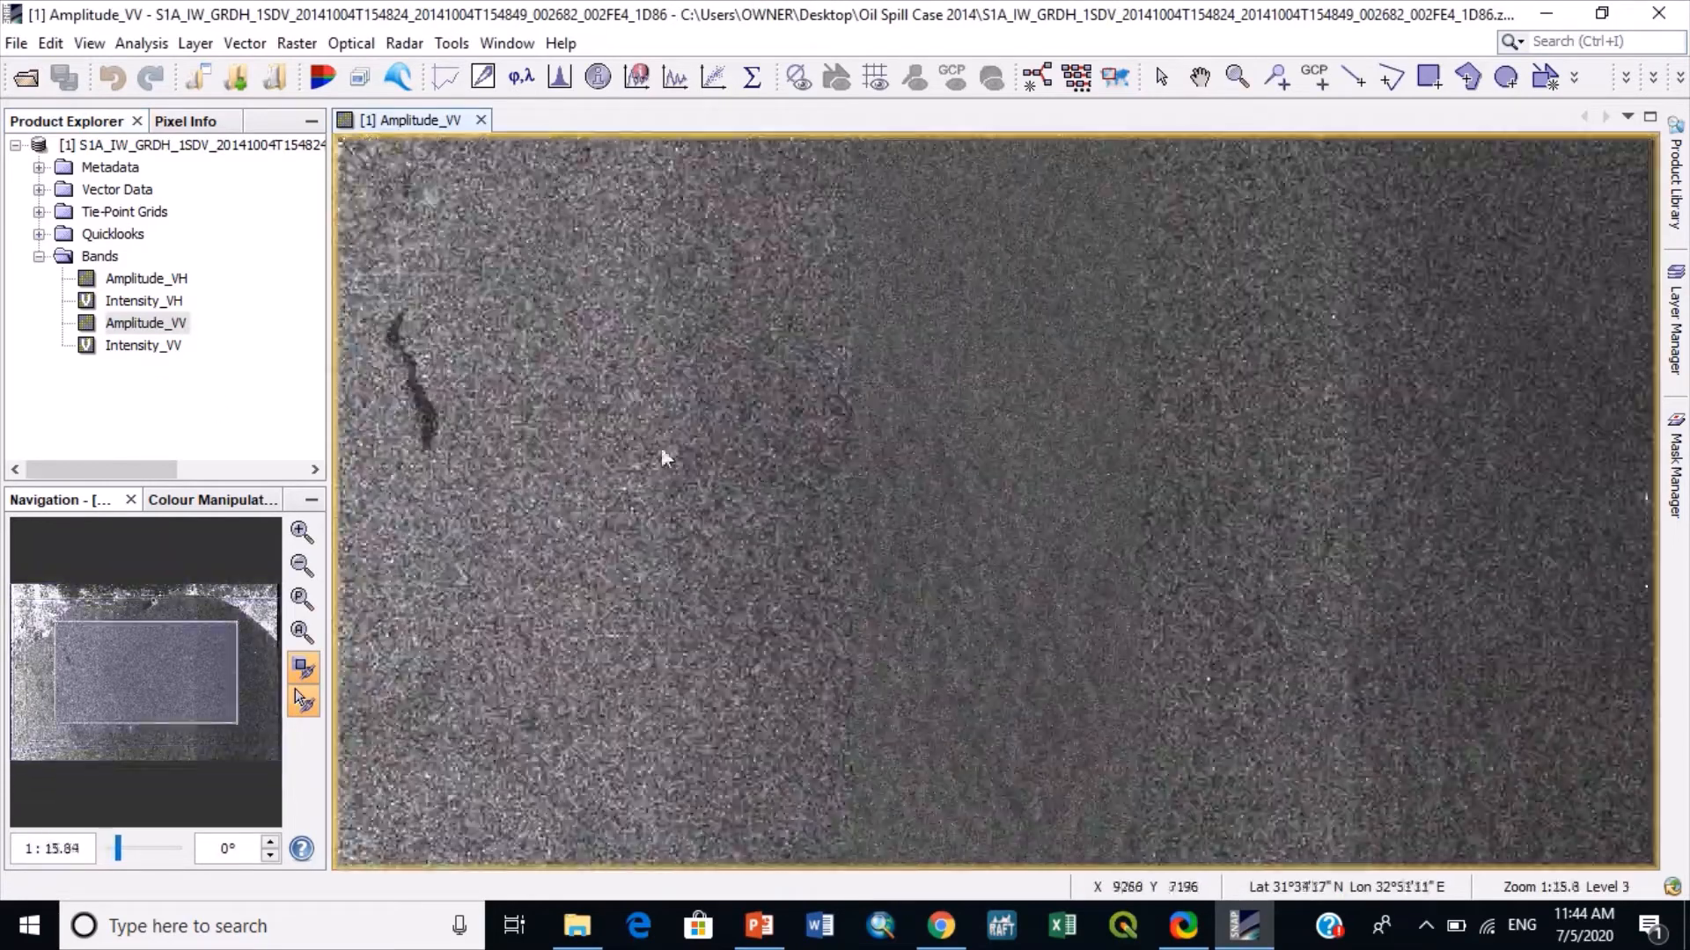
pyautogui.moveTo(169, 699); pyautogui.dragTo(85, 662)
pyautogui.scroll(2, 747, 435)
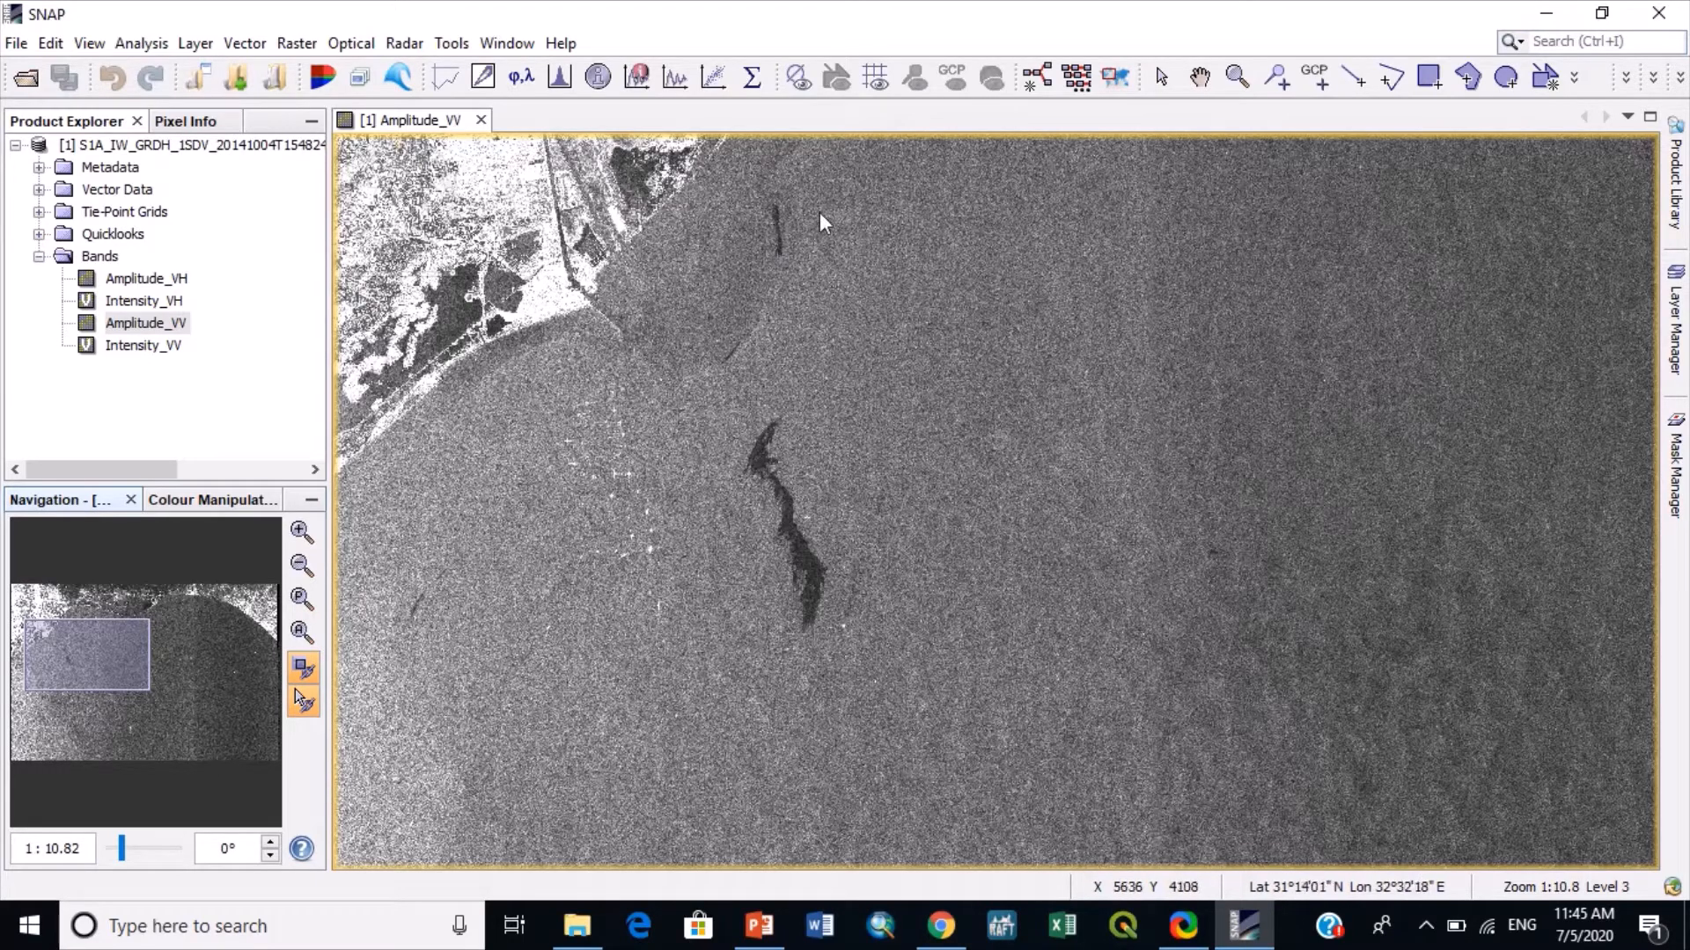
# - Start a spatial subset of the Sentinel-1 product with scene start X 4724 and scene start Y 3940 in pixel coordinates
pyautogui.click(296, 43)
pyautogui.click(53, 440)
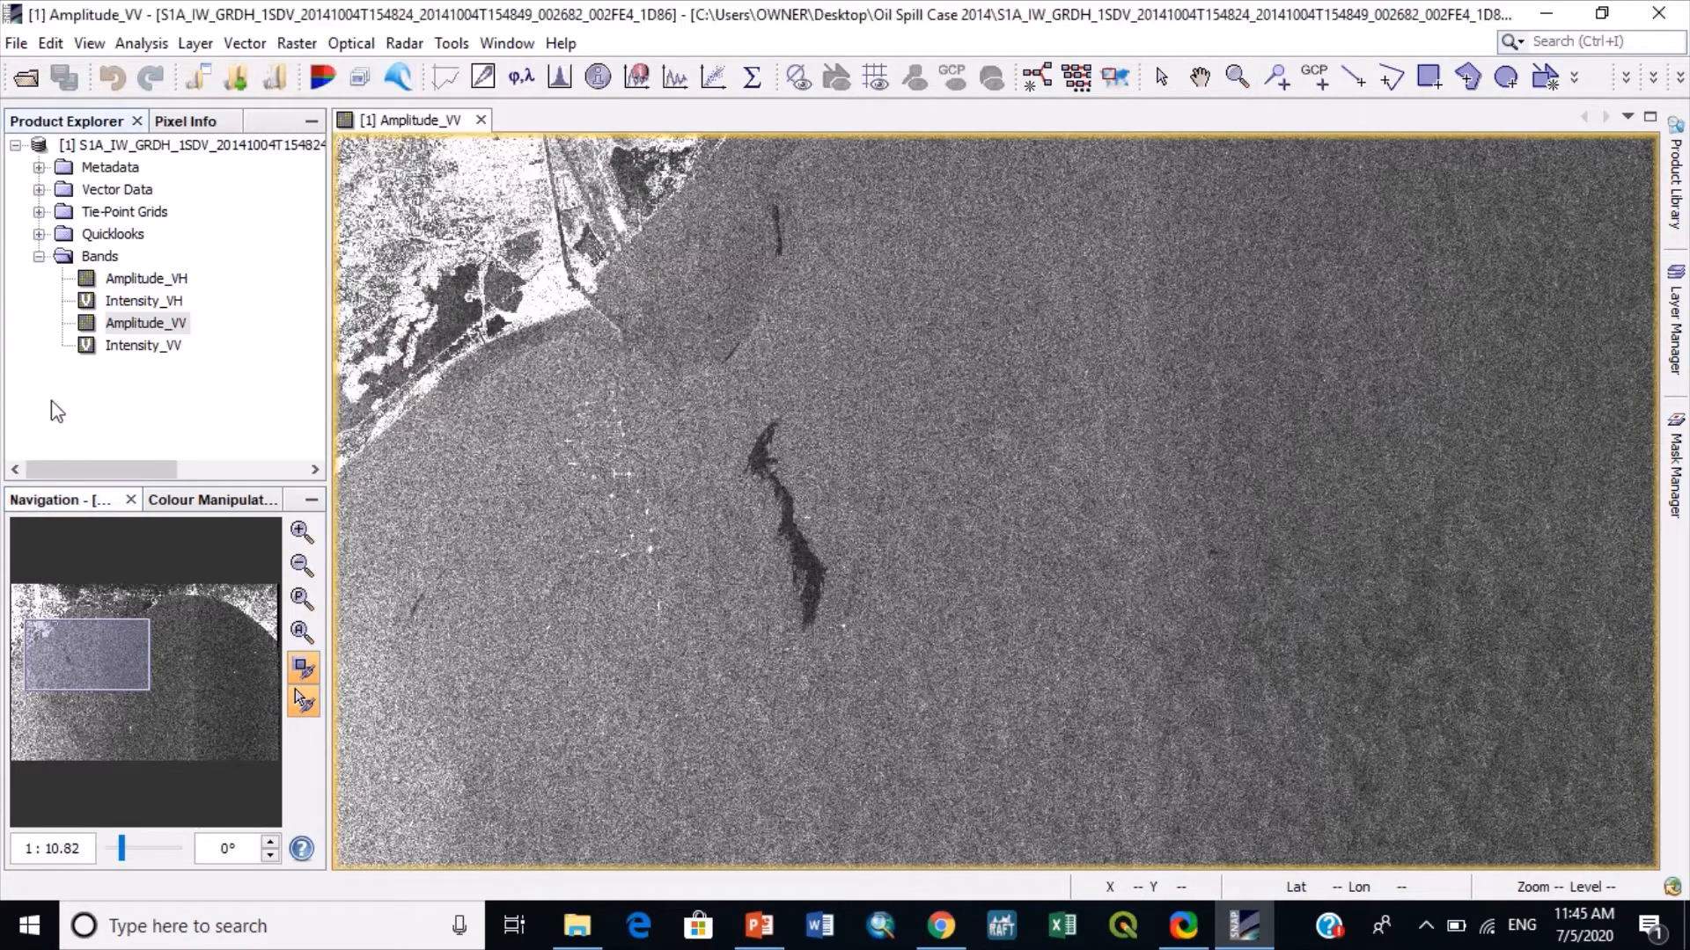
pyautogui.click(103, 149)
pyautogui.click(296, 43)
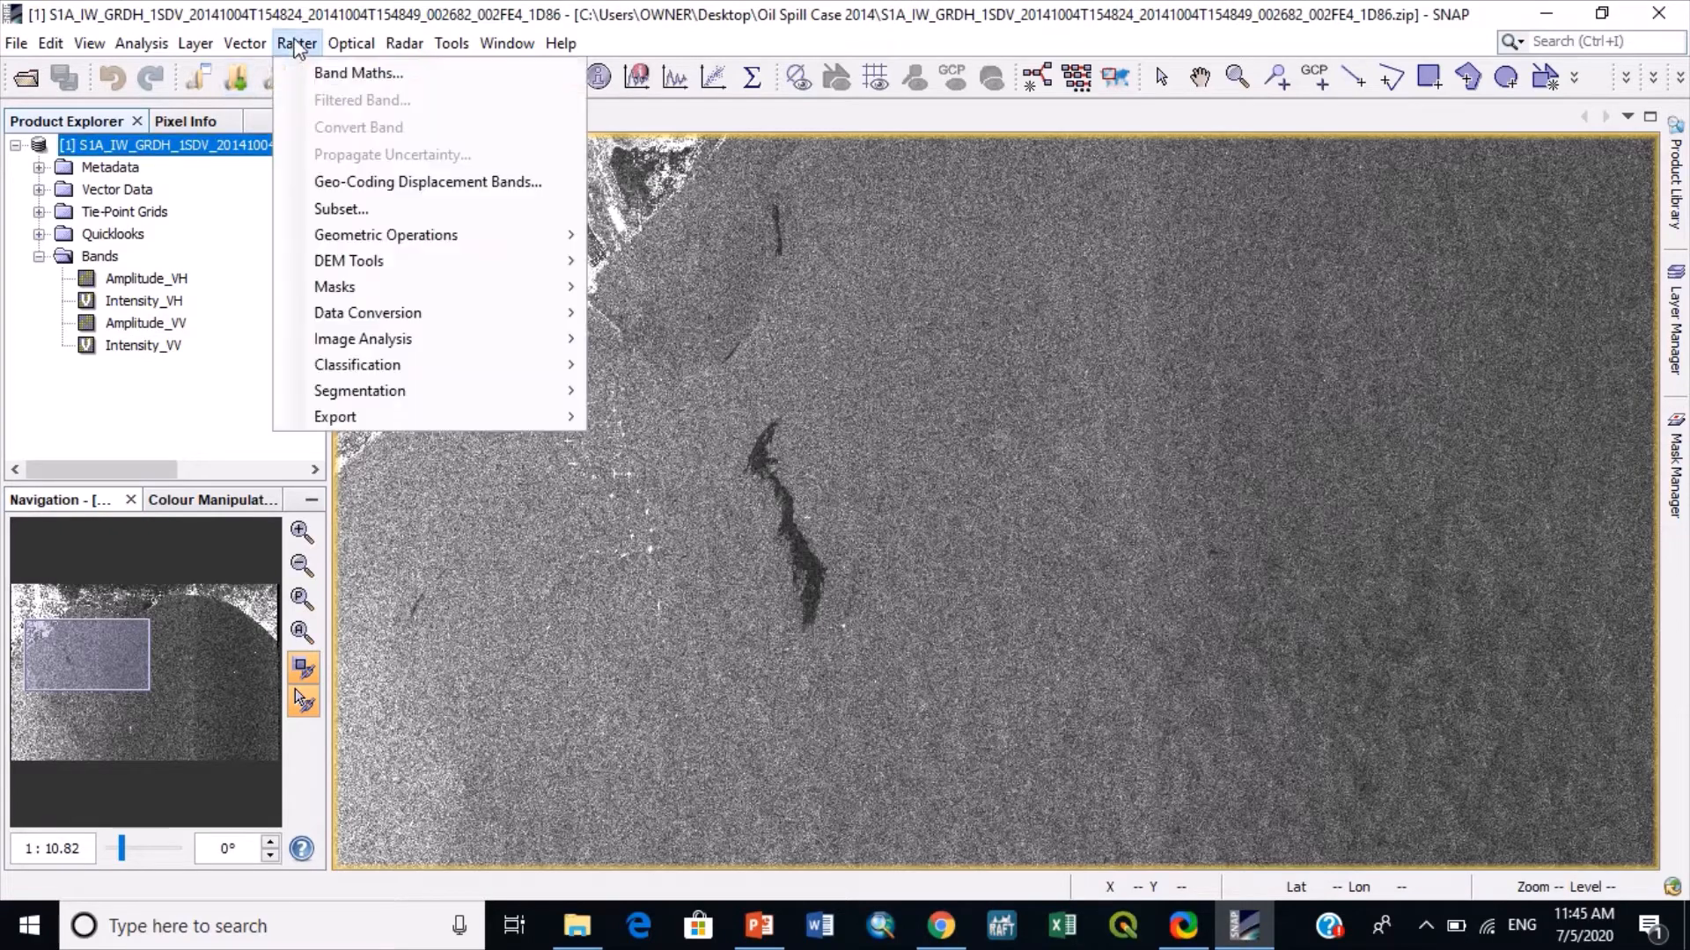
pyautogui.click(322, 212)
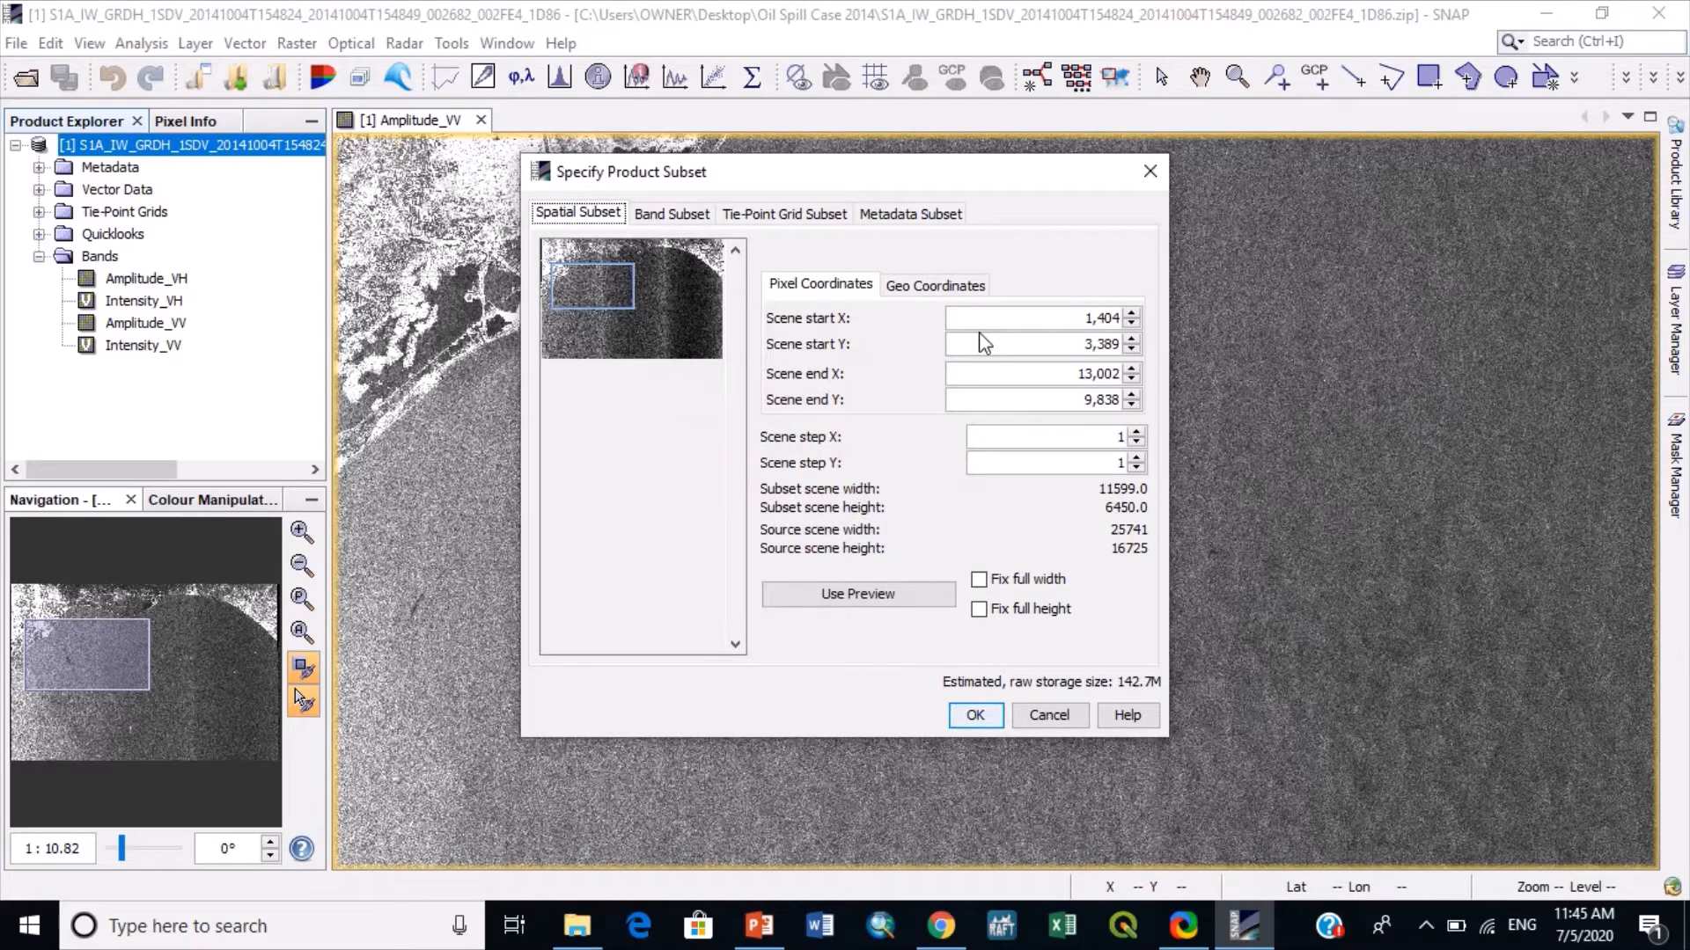
pyautogui.moveTo(1024, 180); pyautogui.dragTo(1572, 114)
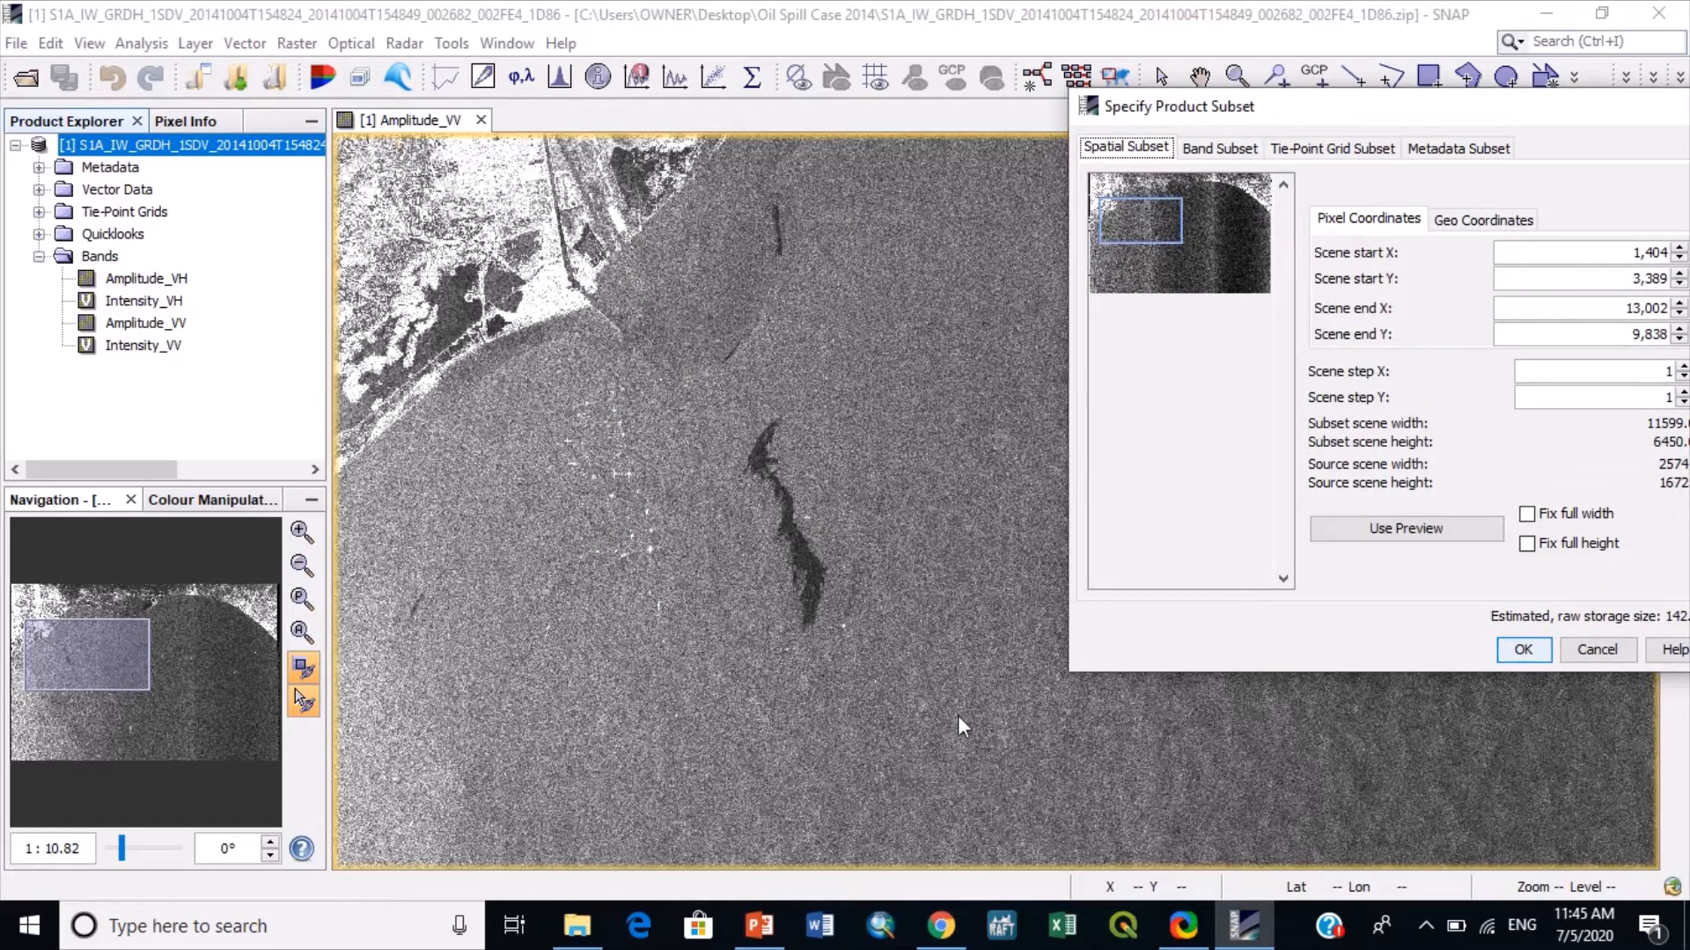
pyautogui.moveTo(1277, 114); pyautogui.dragTo(696, 143)
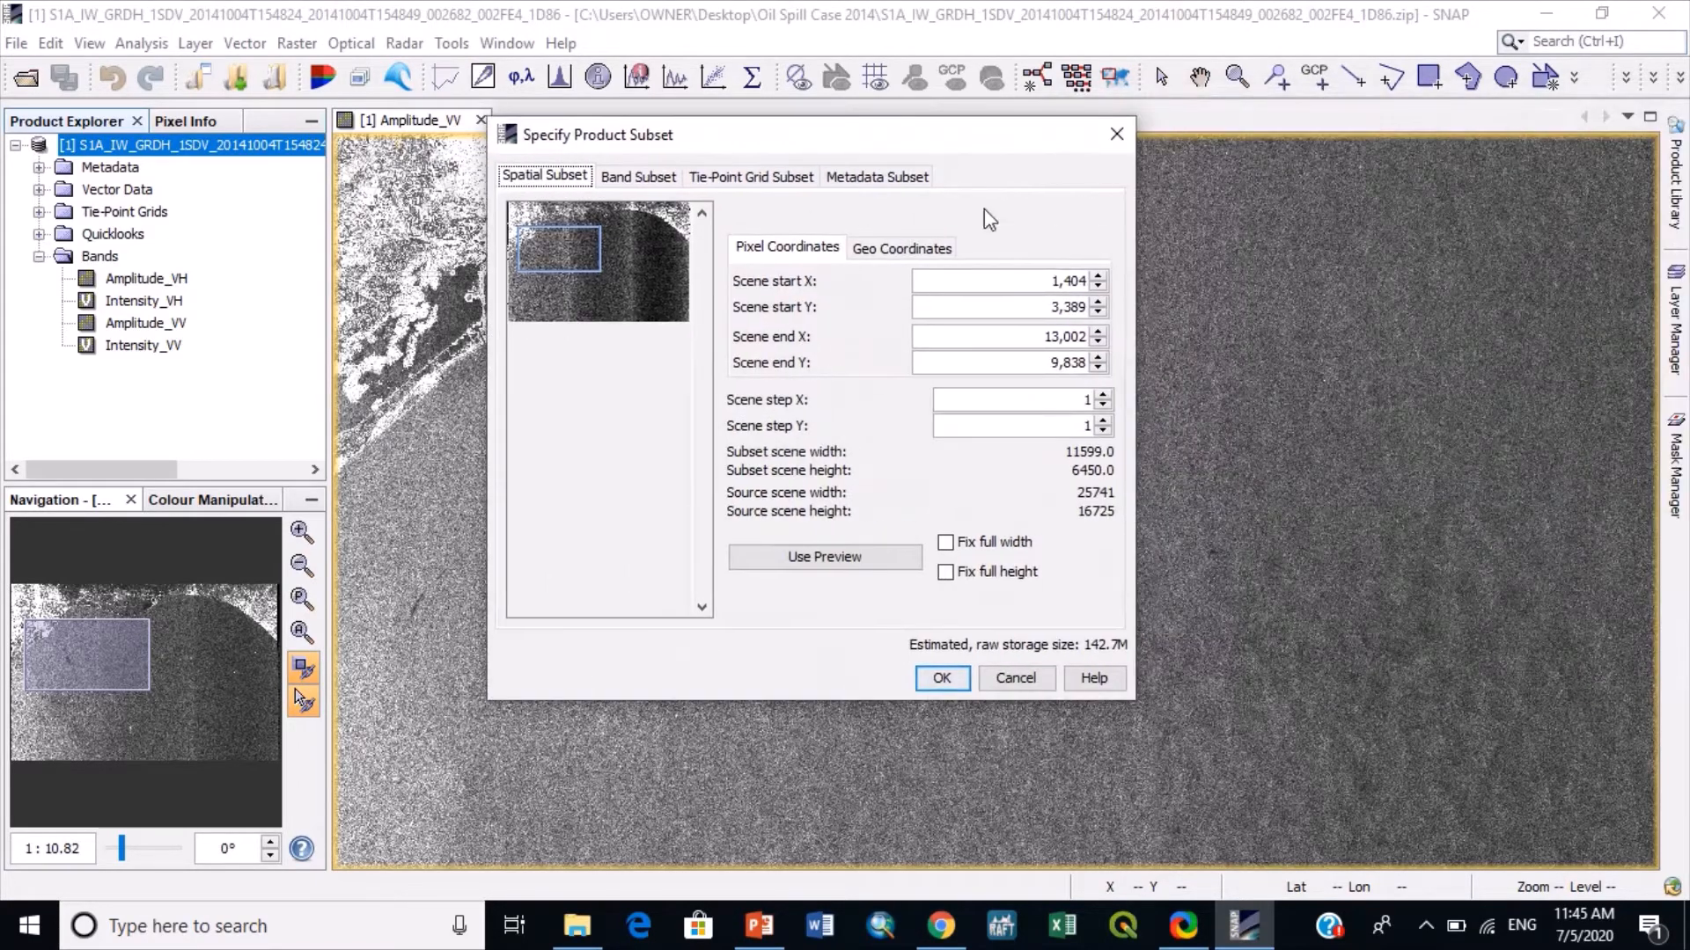
pyautogui.click(1050, 282)
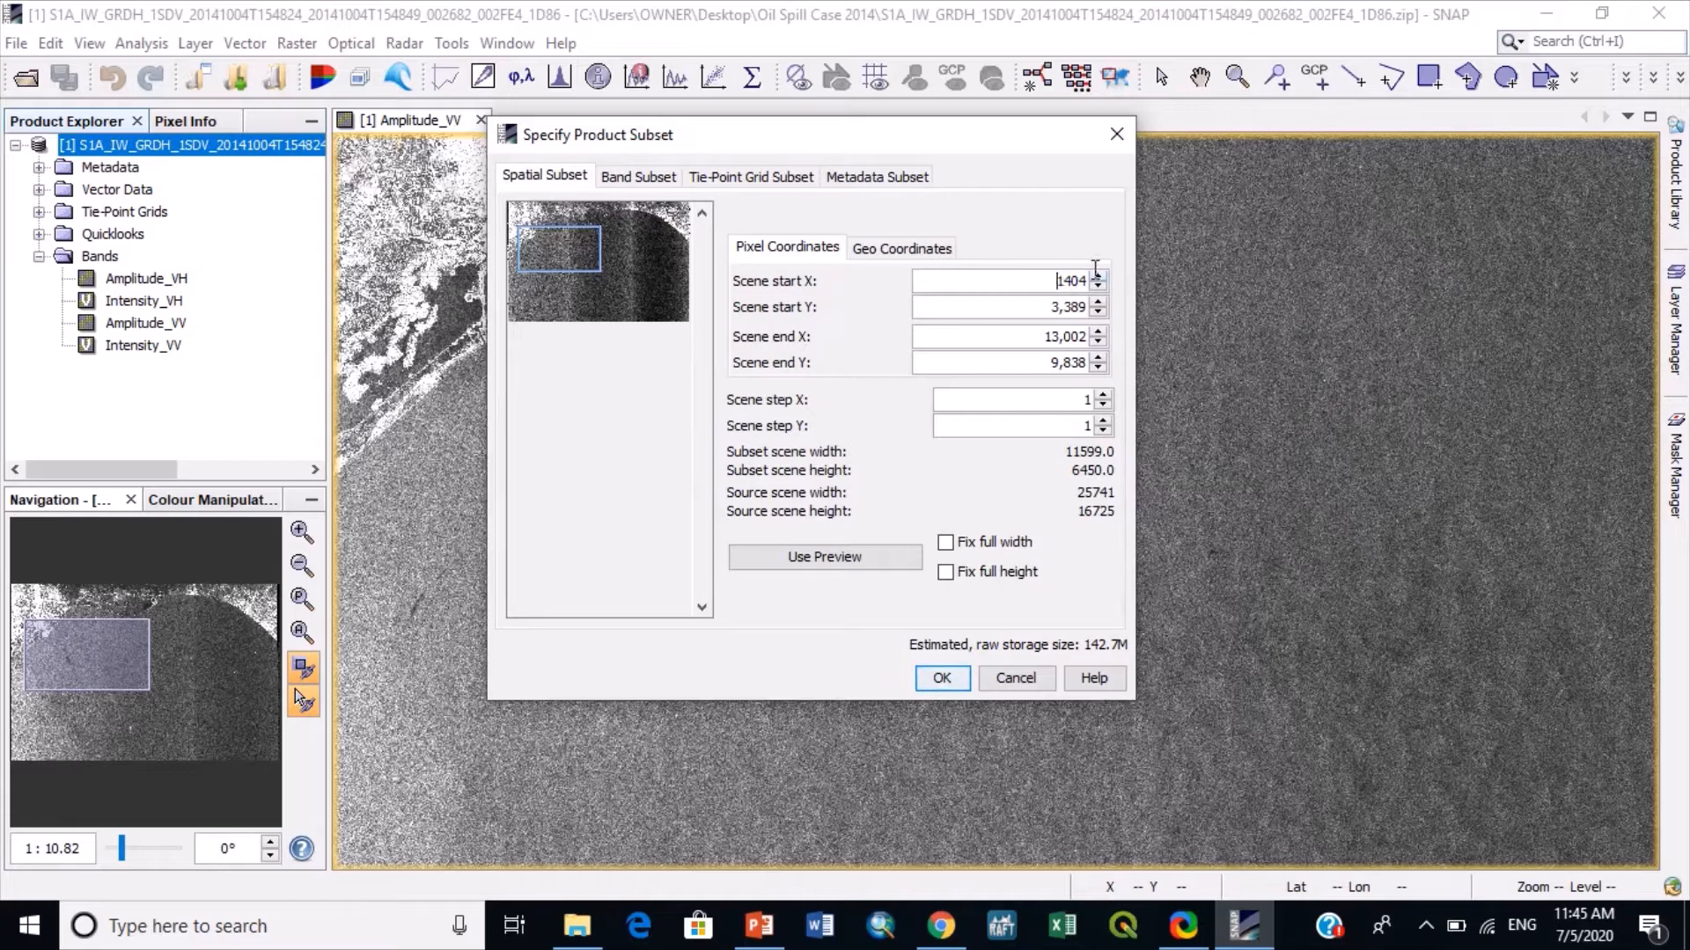
pyautogui.press('Delete')
pyautogui.press('Delete')
pyautogui.press('Delete')
pyautogui.press('Delete')
pyautogui.write('4724')
pyautogui.doubleClick(1077, 308)
pyautogui.write('3')
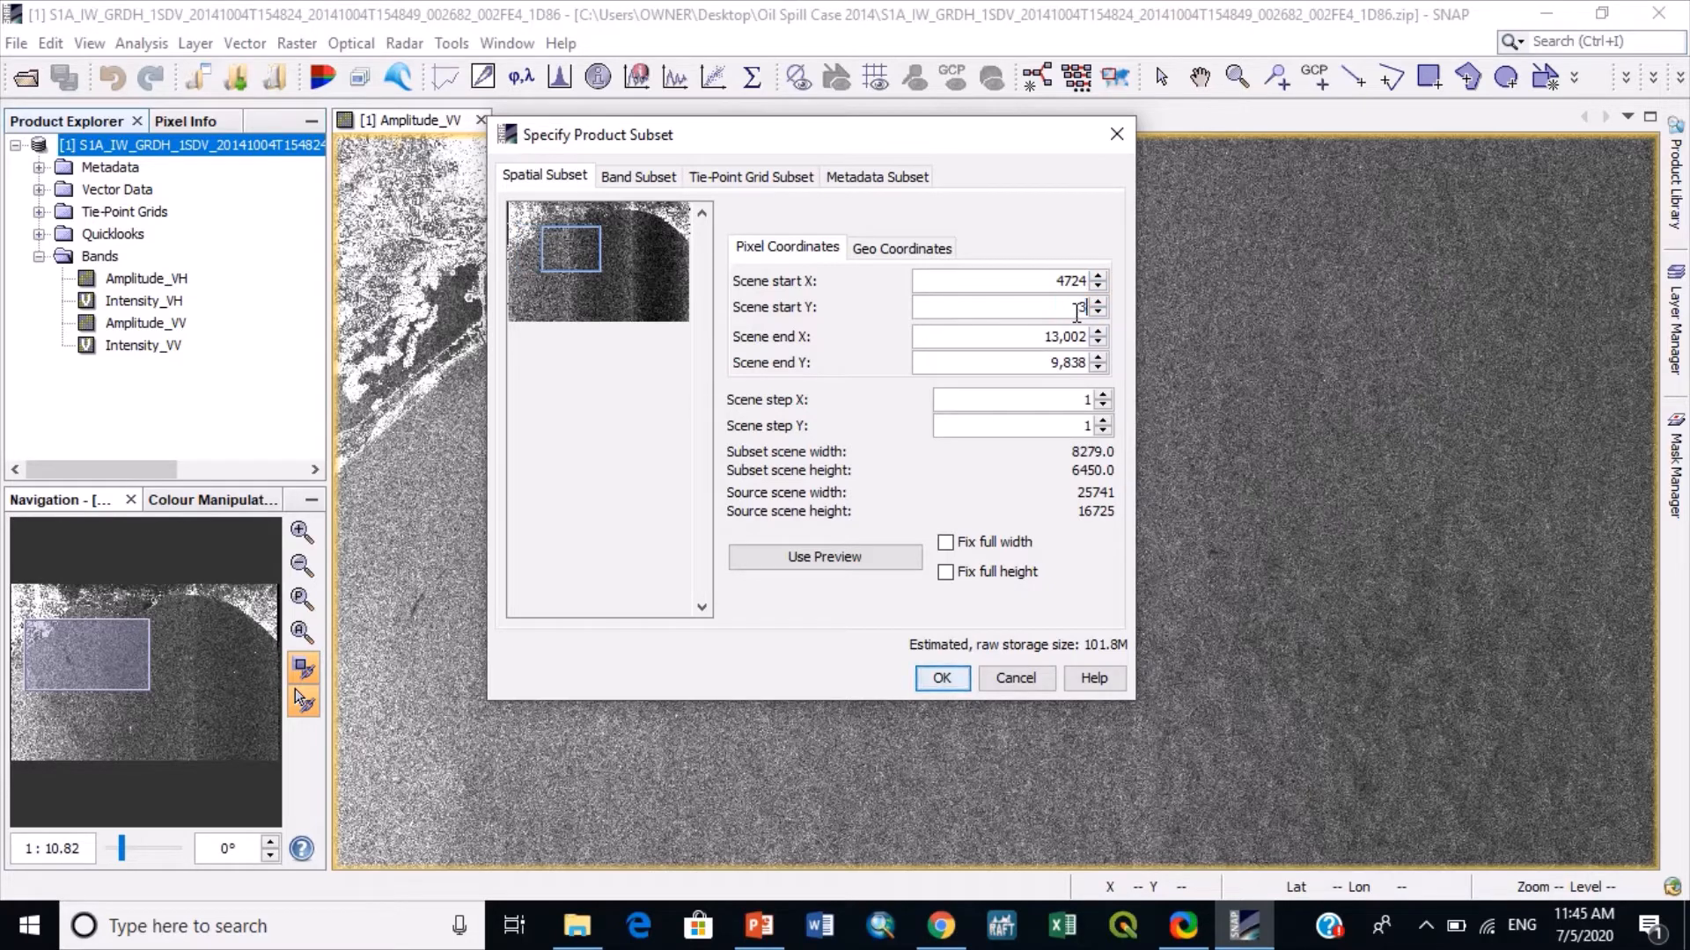
pyautogui.write('940')
# - Set the subset's scene end X to 5829, enter a new scene end Y, and create the subset
pyautogui.doubleClick(1065, 334)
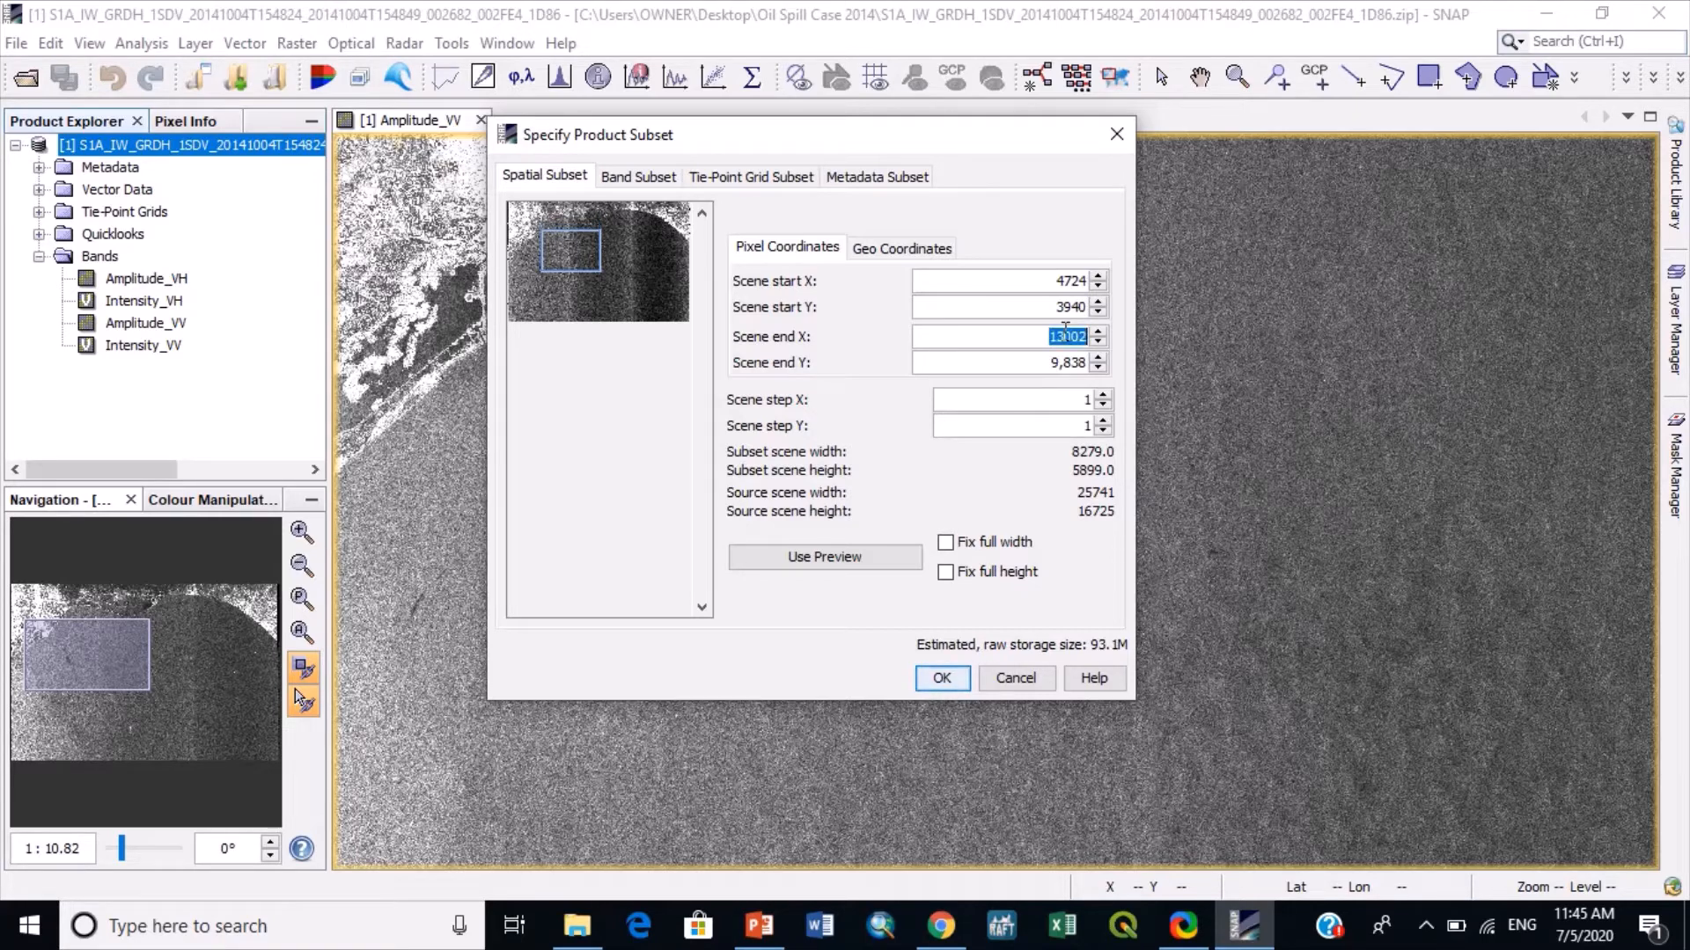
pyautogui.write('5829')
pyautogui.doubleClick(1065, 361)
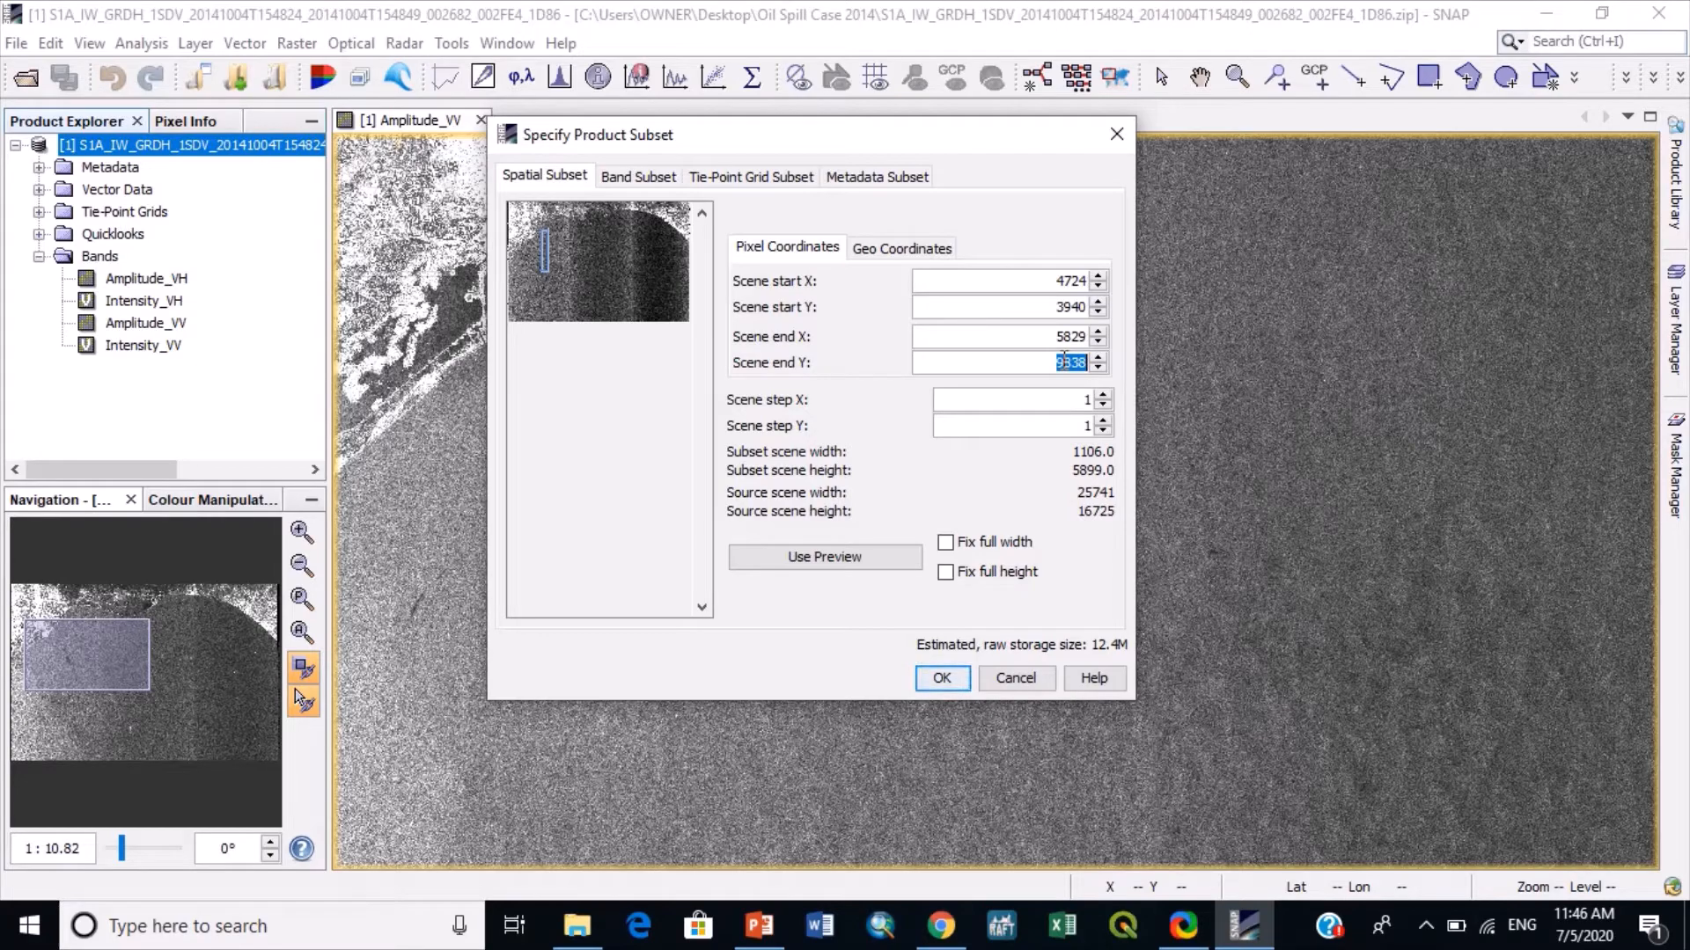
pyautogui.write('79')
pyautogui.click(942, 678)
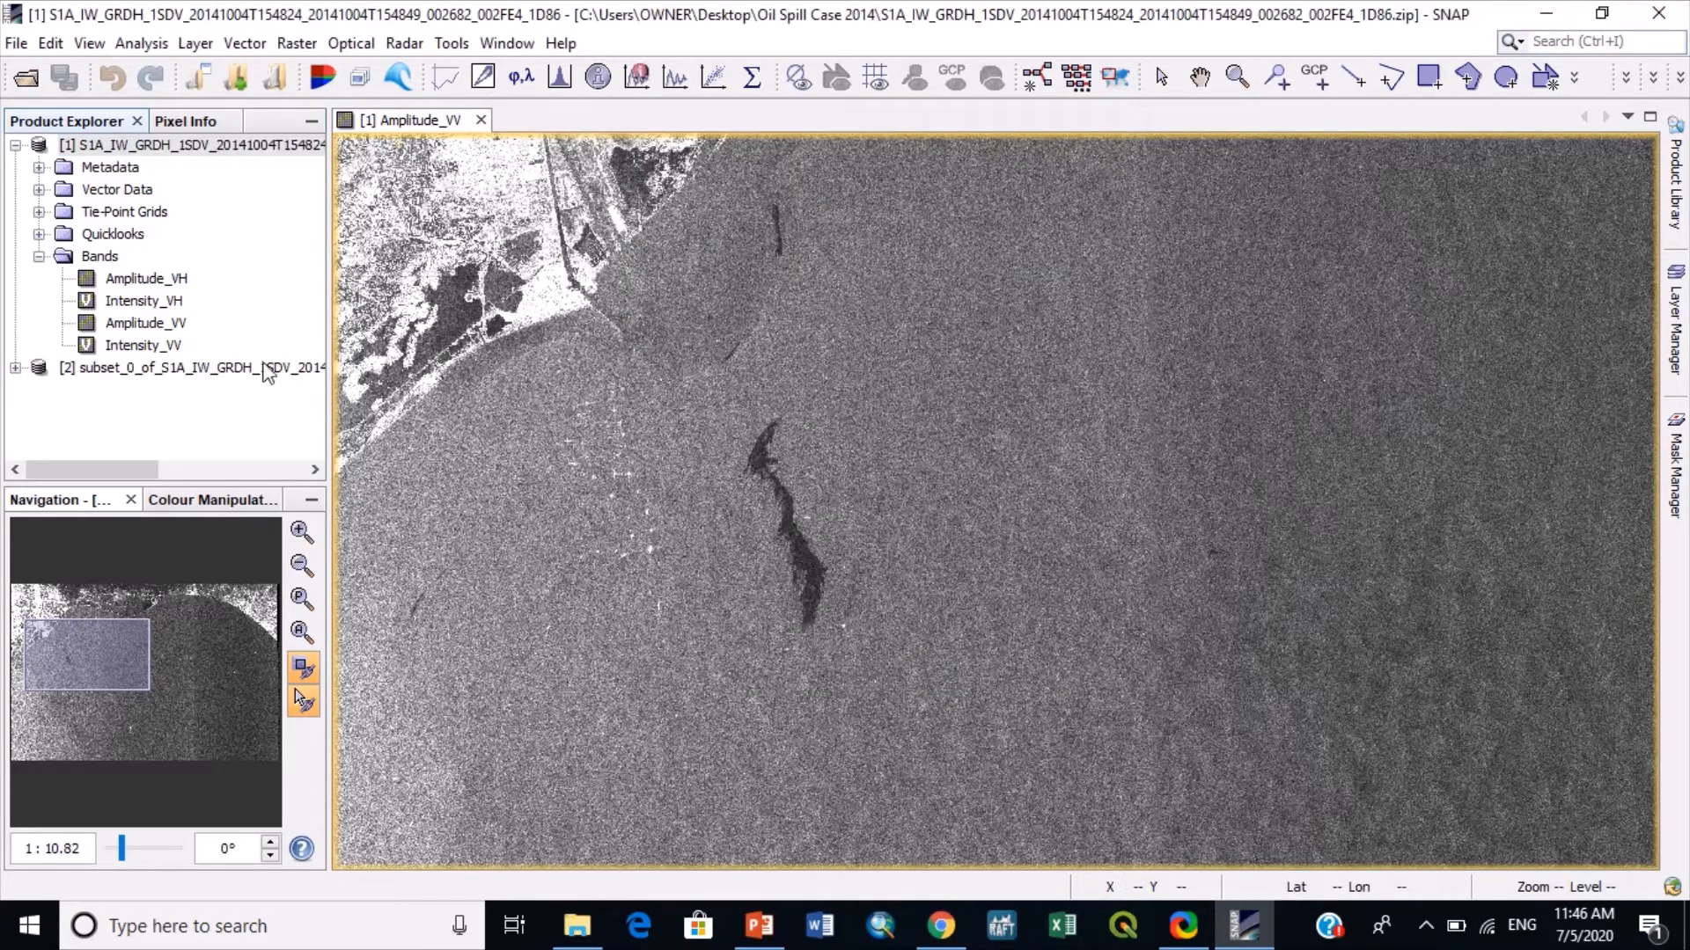
# - Display the subset's Amplitude_VV band and inspect the speckle around the slick at close range
pyautogui.click(16, 368)
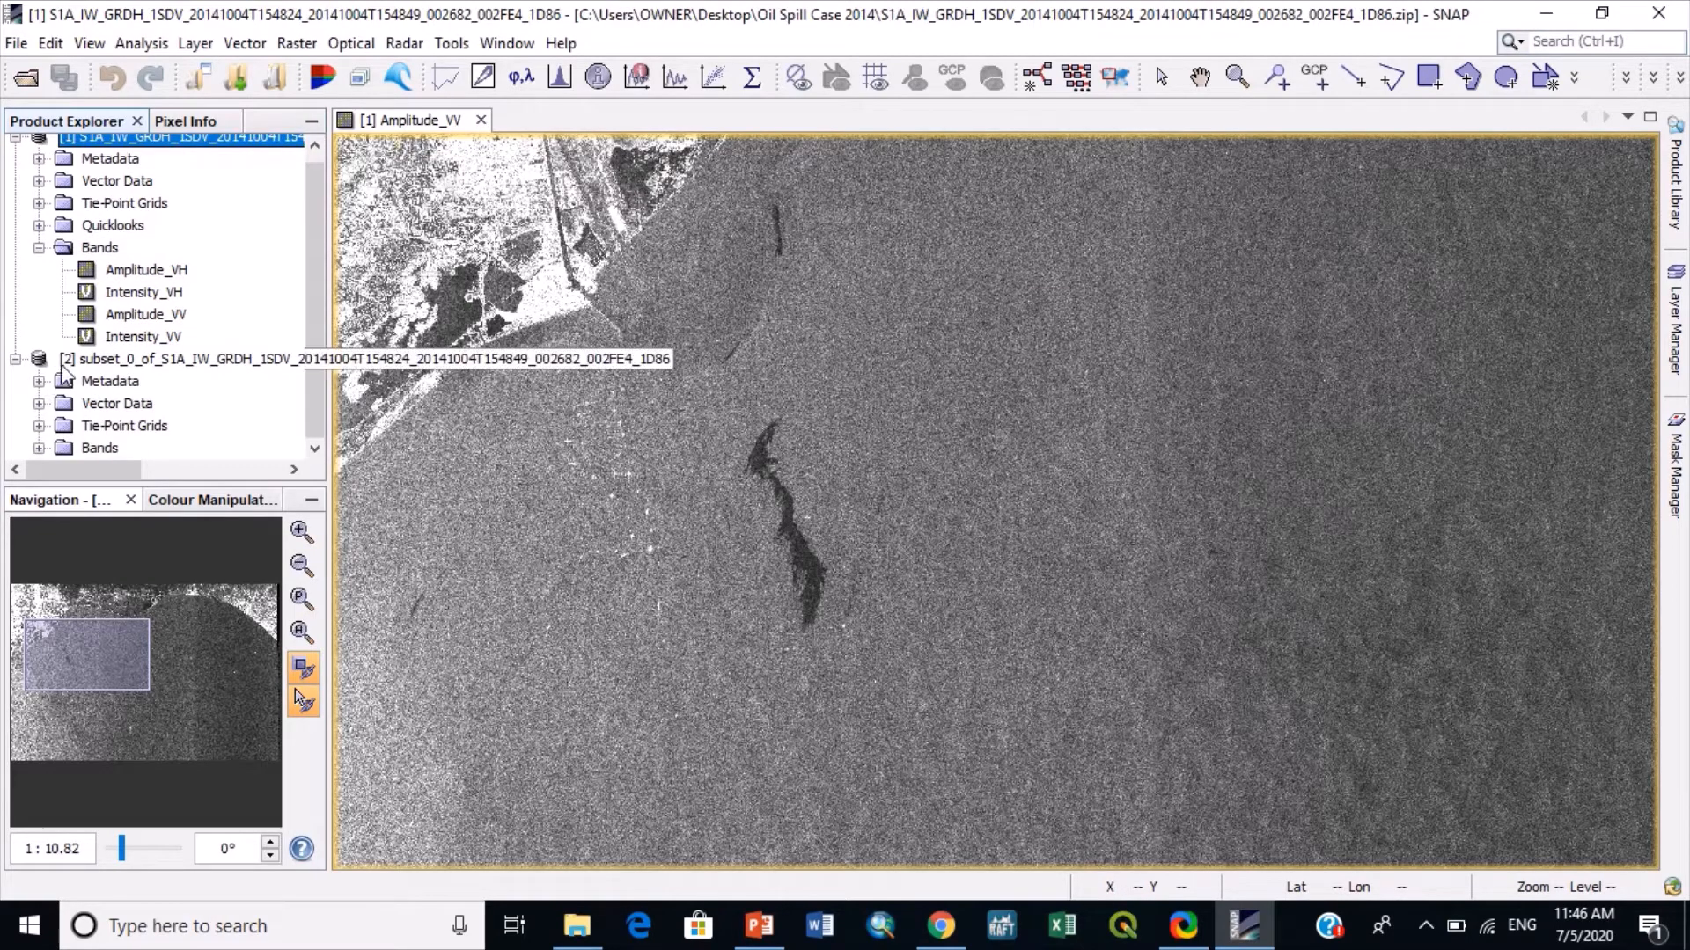
pyautogui.click(39, 448)
pyautogui.doubleClick(119, 425)
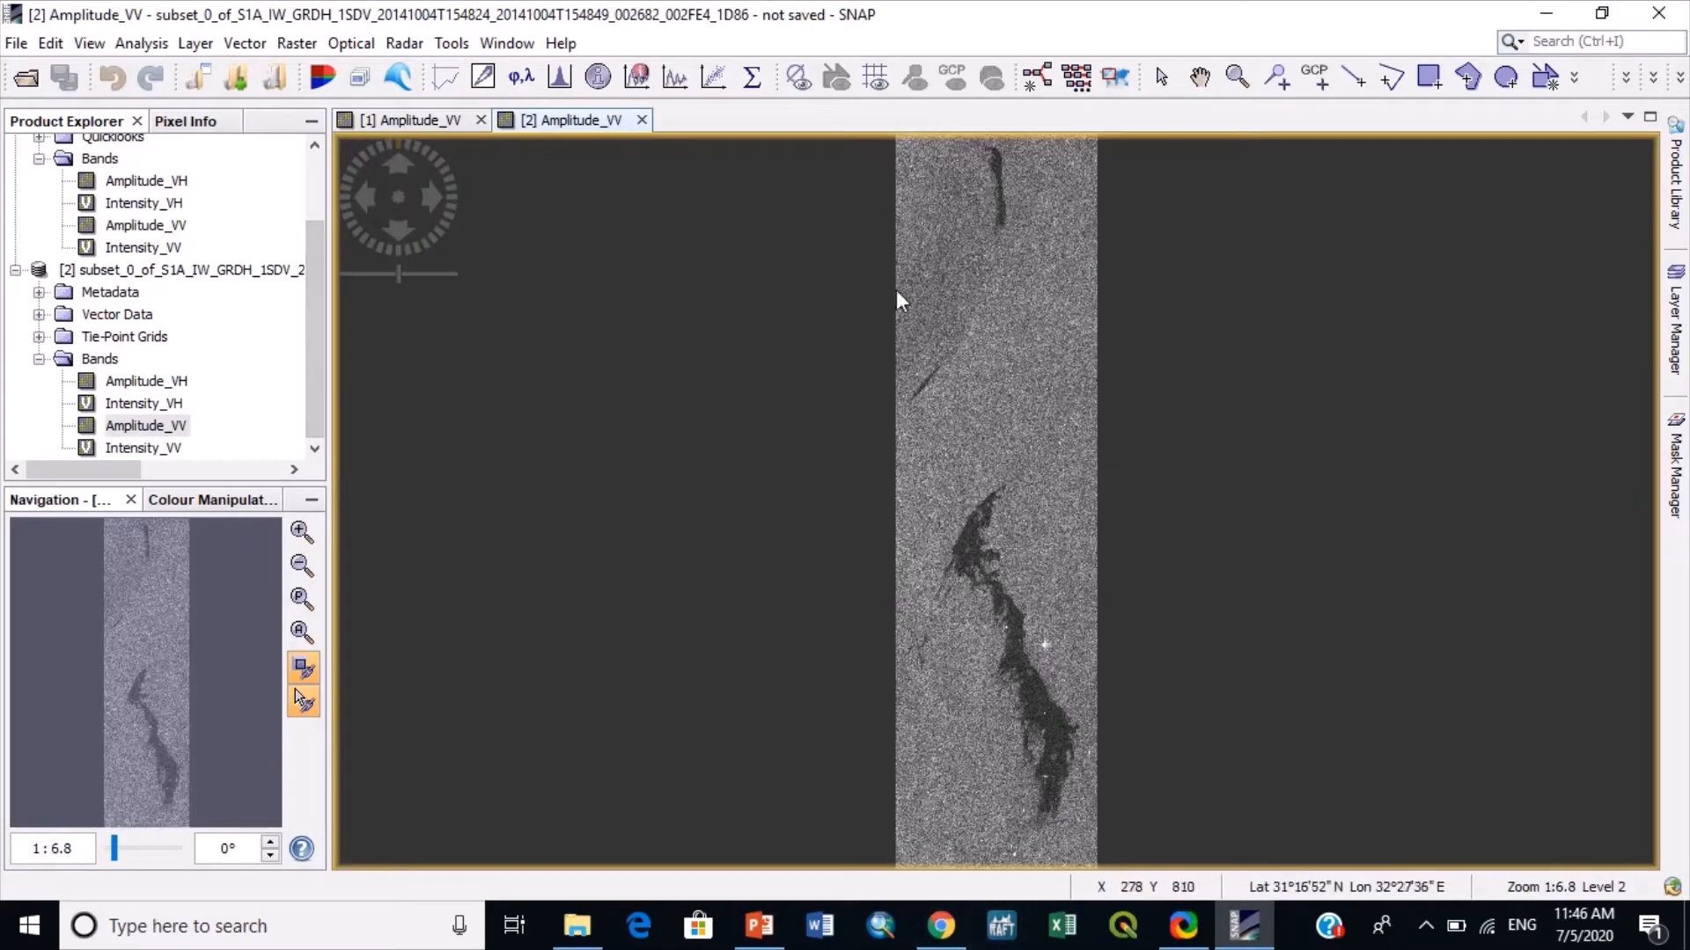
pyautogui.scroll(2, 1058, 339)
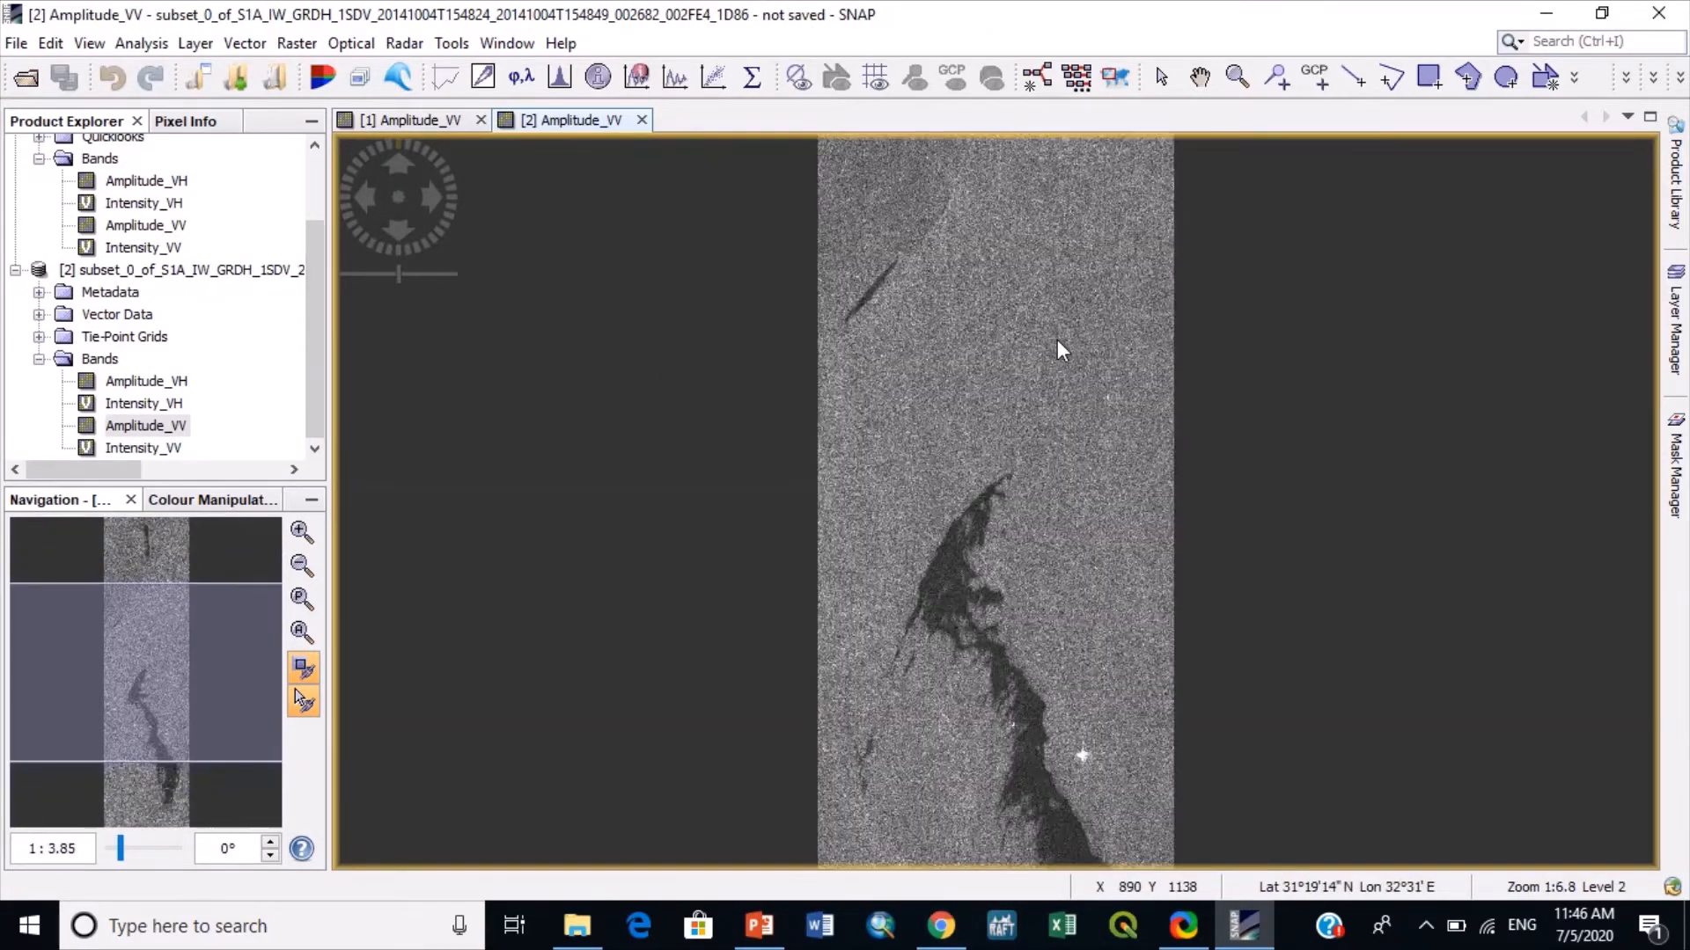
pyautogui.scroll(10, 1057, 340)
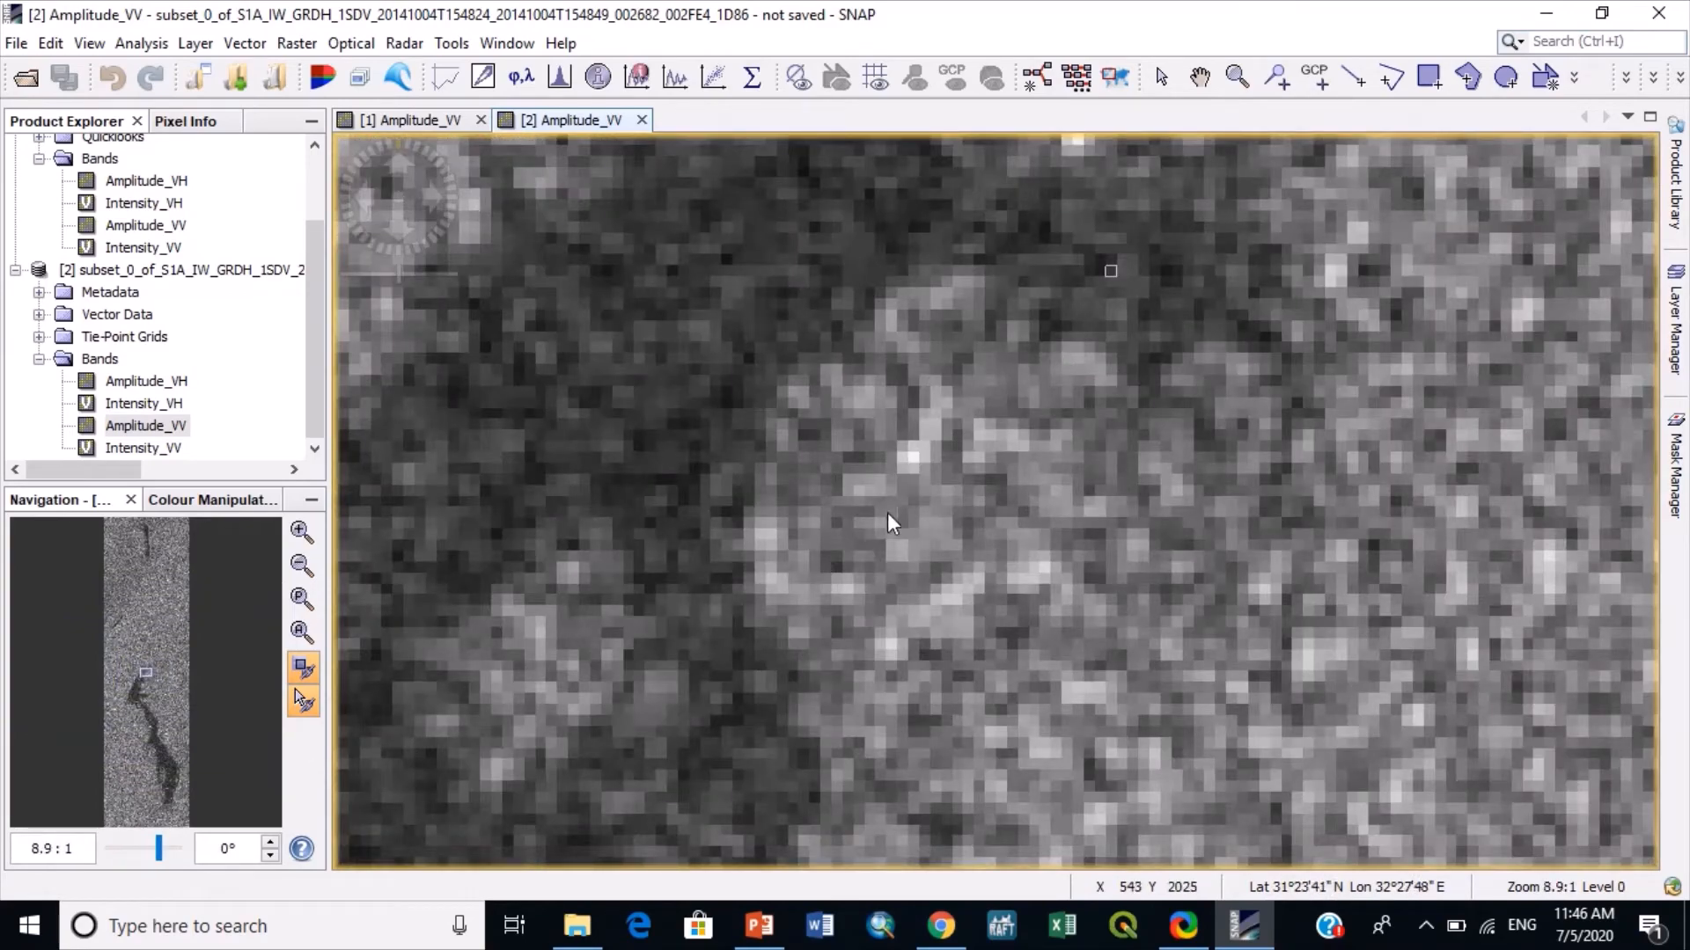
pyautogui.scroll(-9, 889, 521)
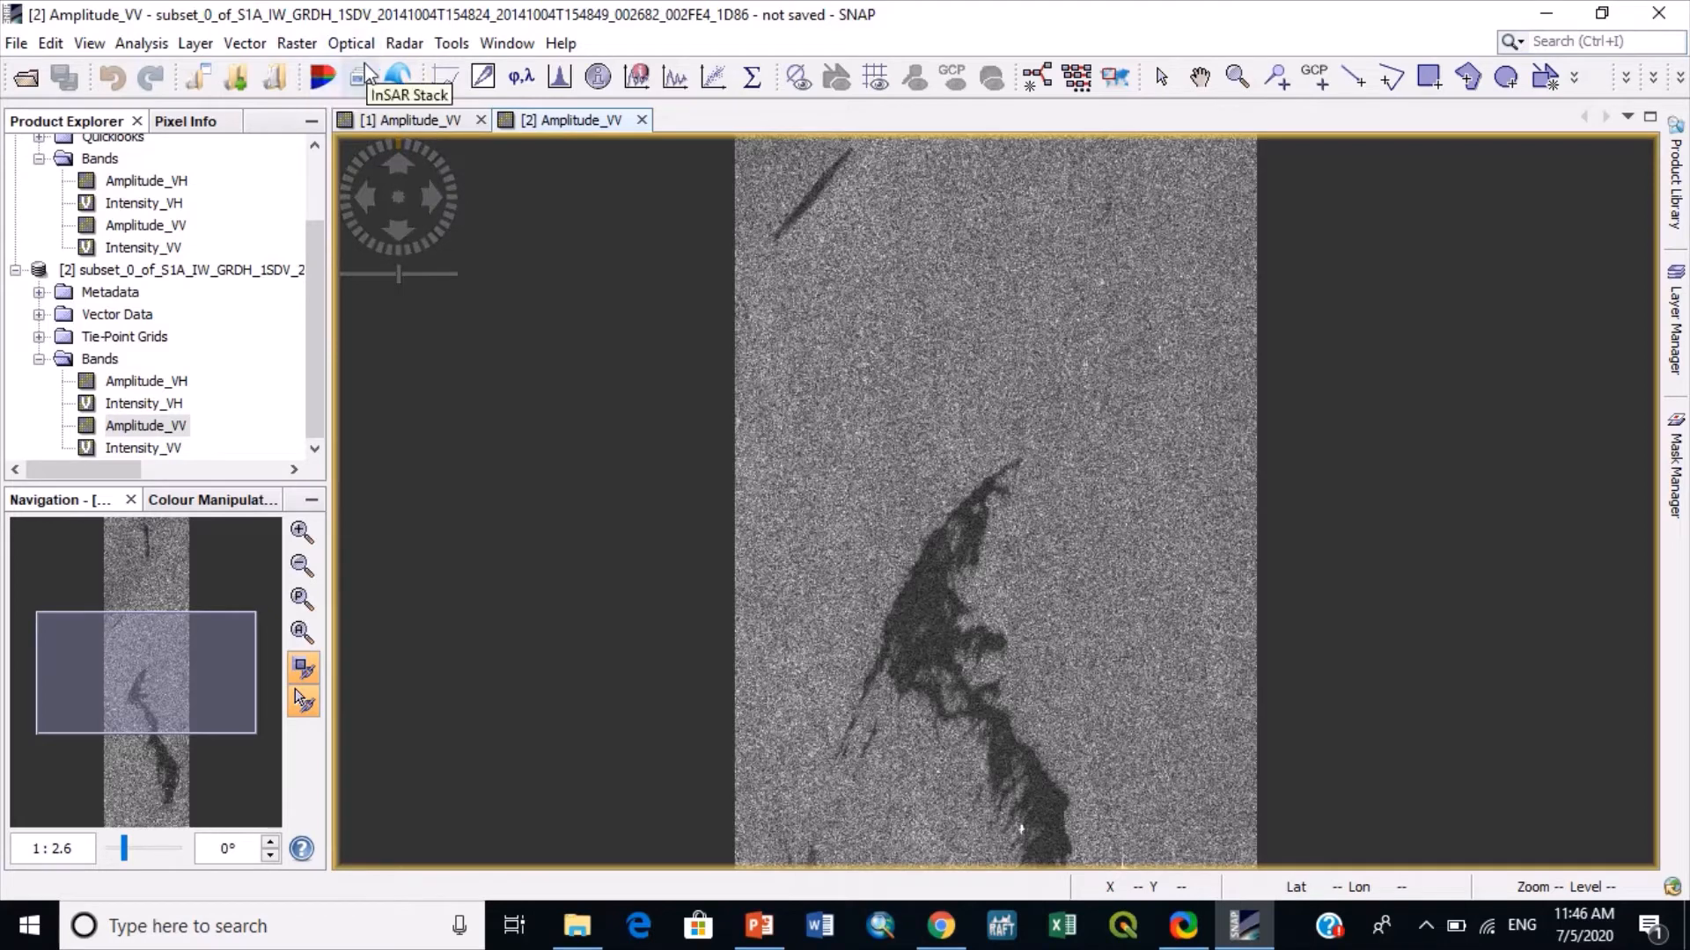
# - Run a Single Product Speckle Filter on the subset with the default Lee Sigma settings, saving as BEAM-DIMAP to E:\Vedio\SST
pyautogui.click(394, 44)
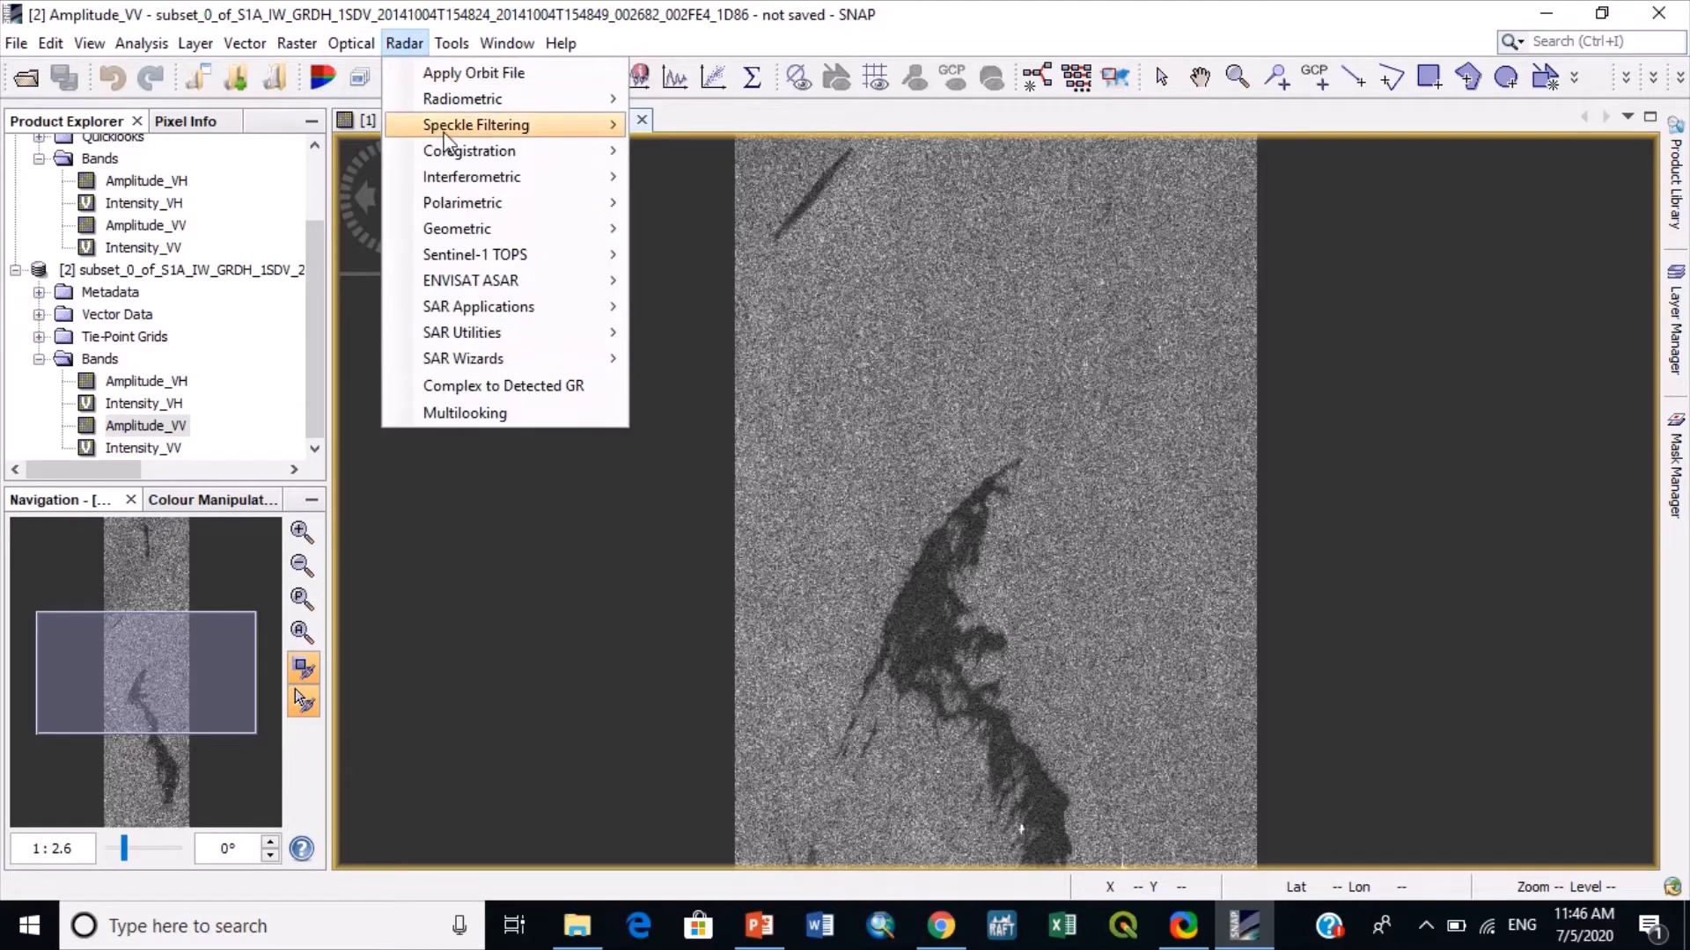
pyautogui.moveTo(521, 130)
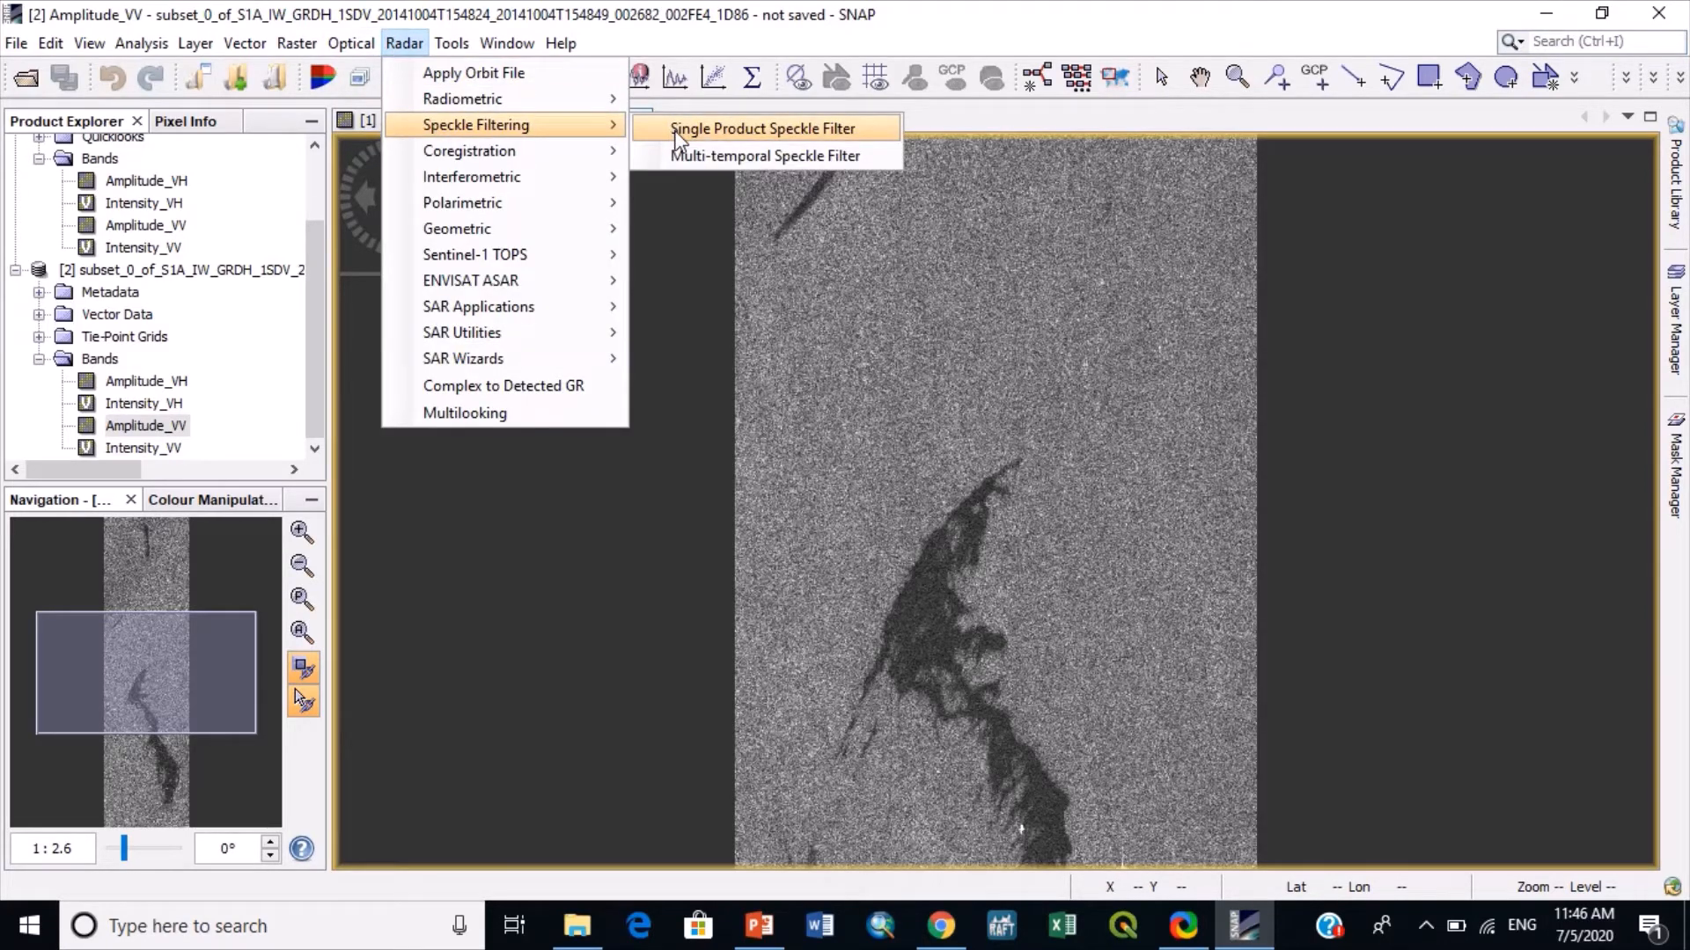
pyautogui.click(678, 134)
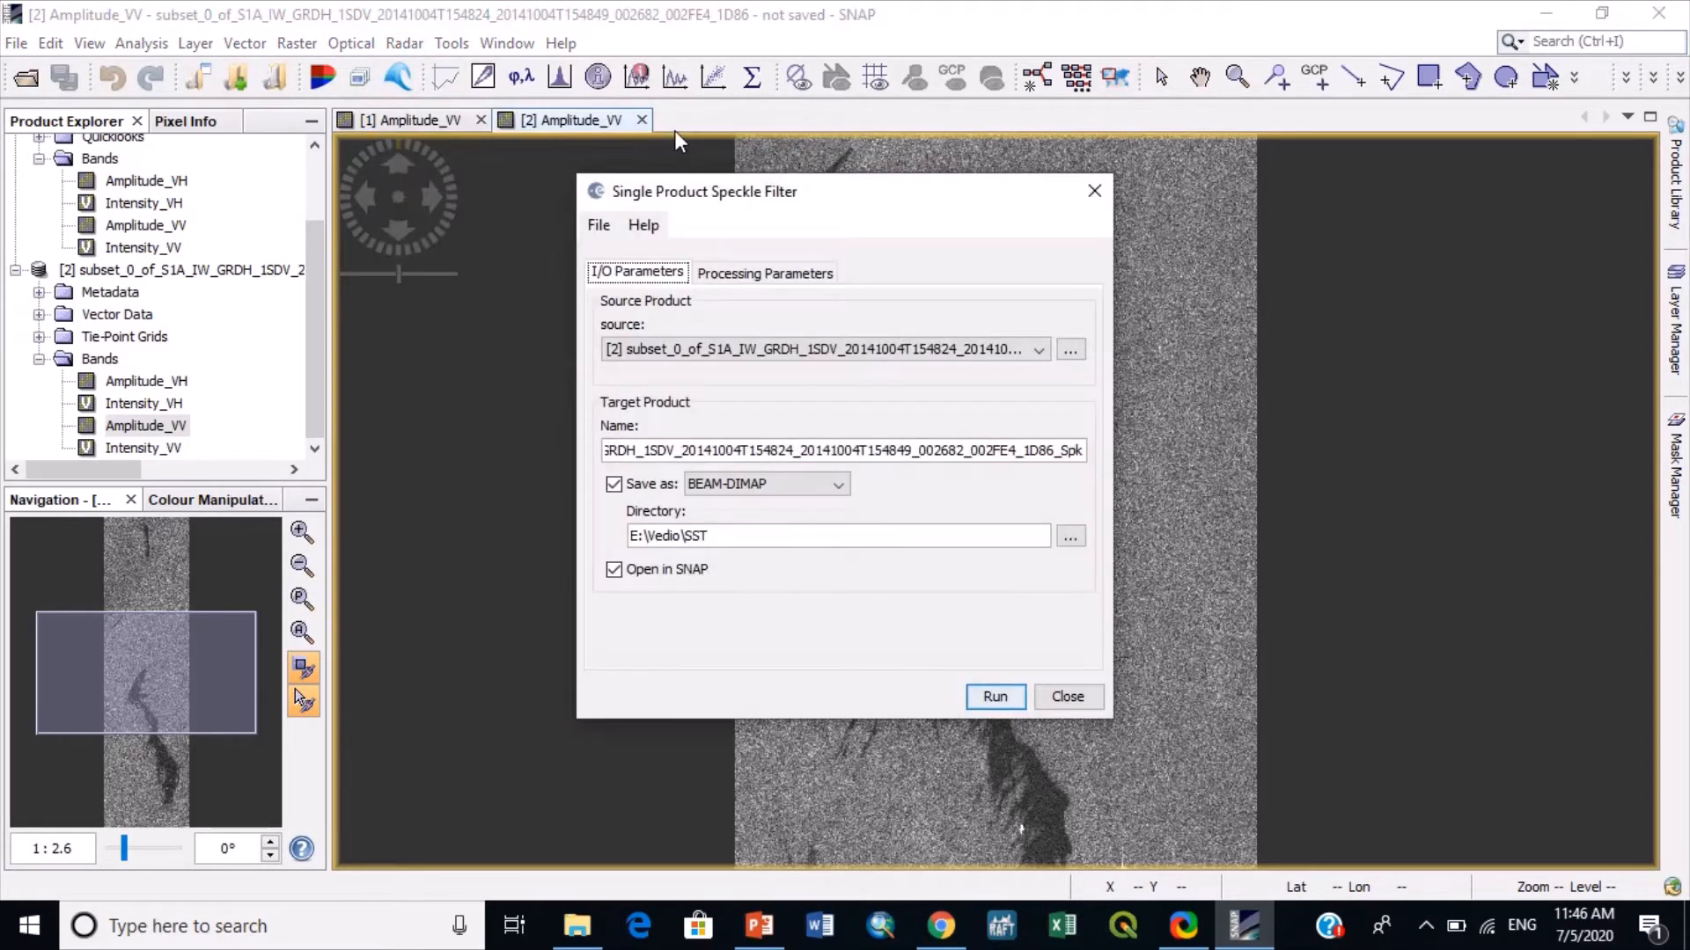
pyautogui.click(714, 274)
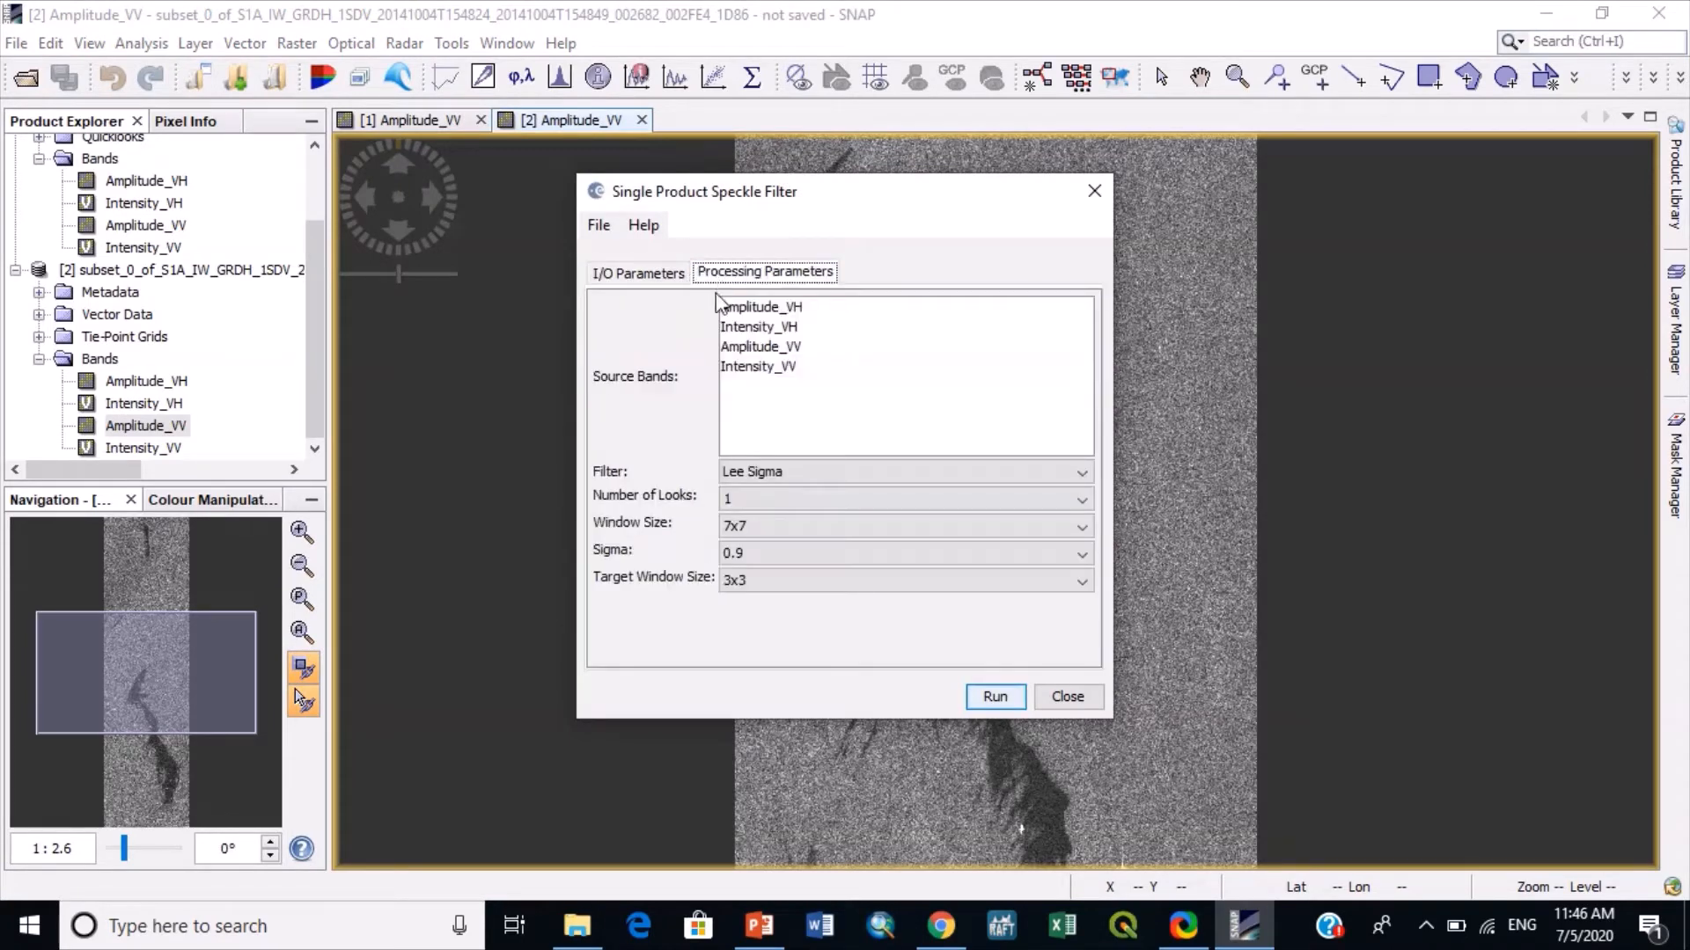
pyautogui.click(640, 278)
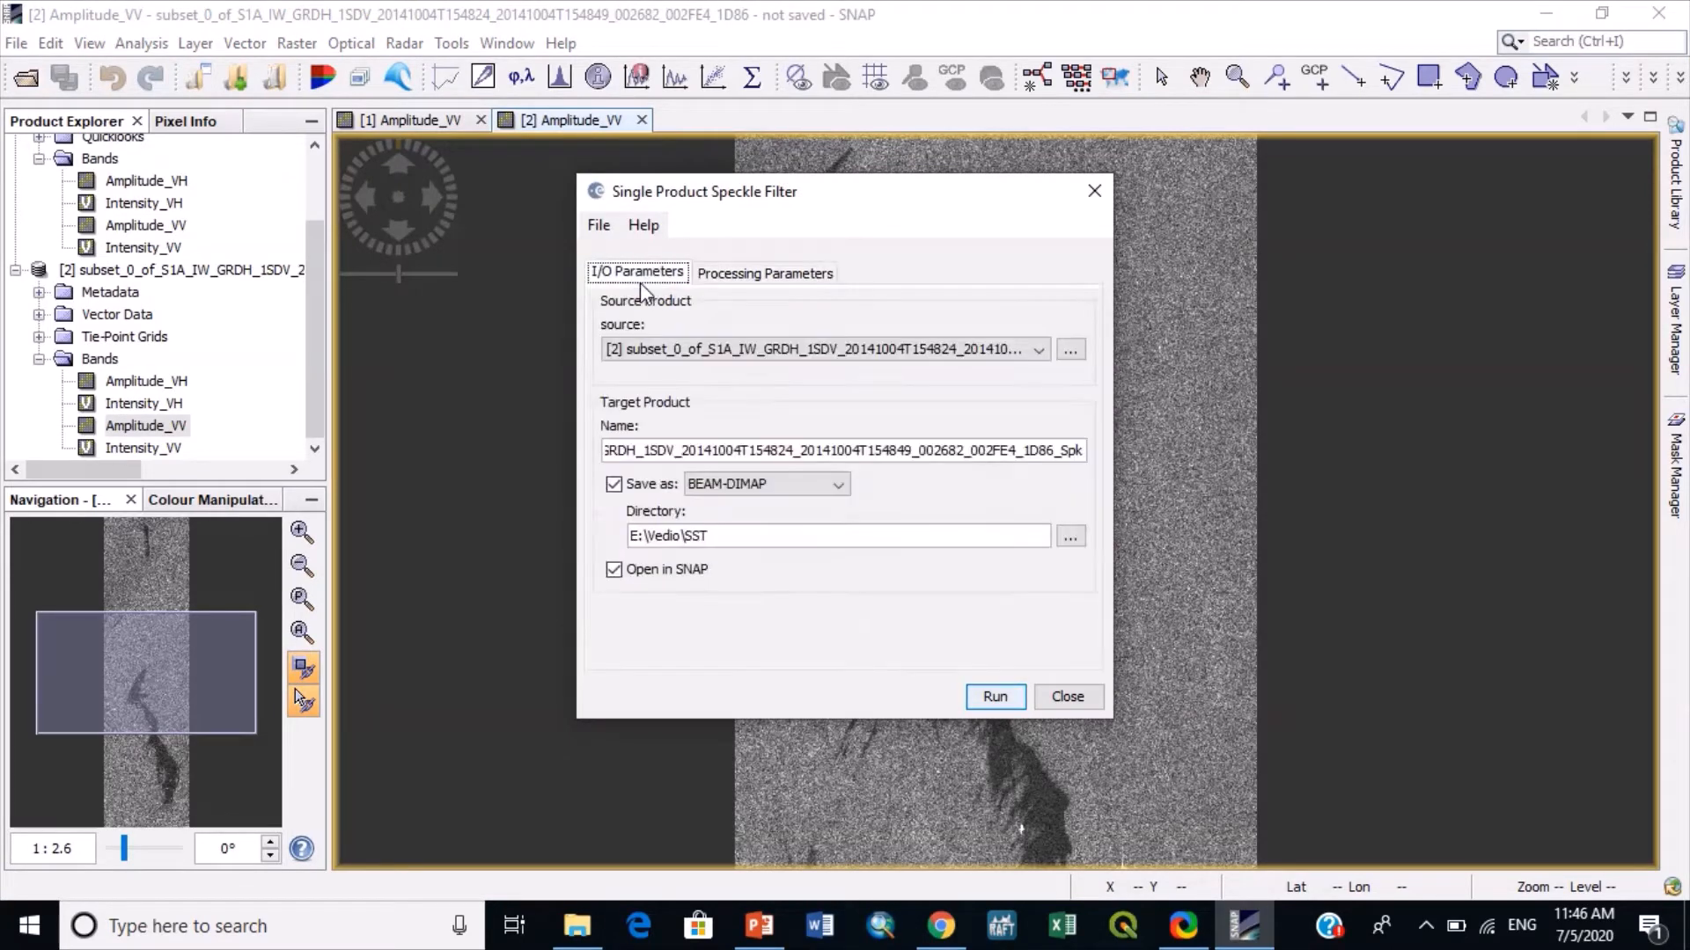
pyautogui.click(994, 697)
pyautogui.click(805, 528)
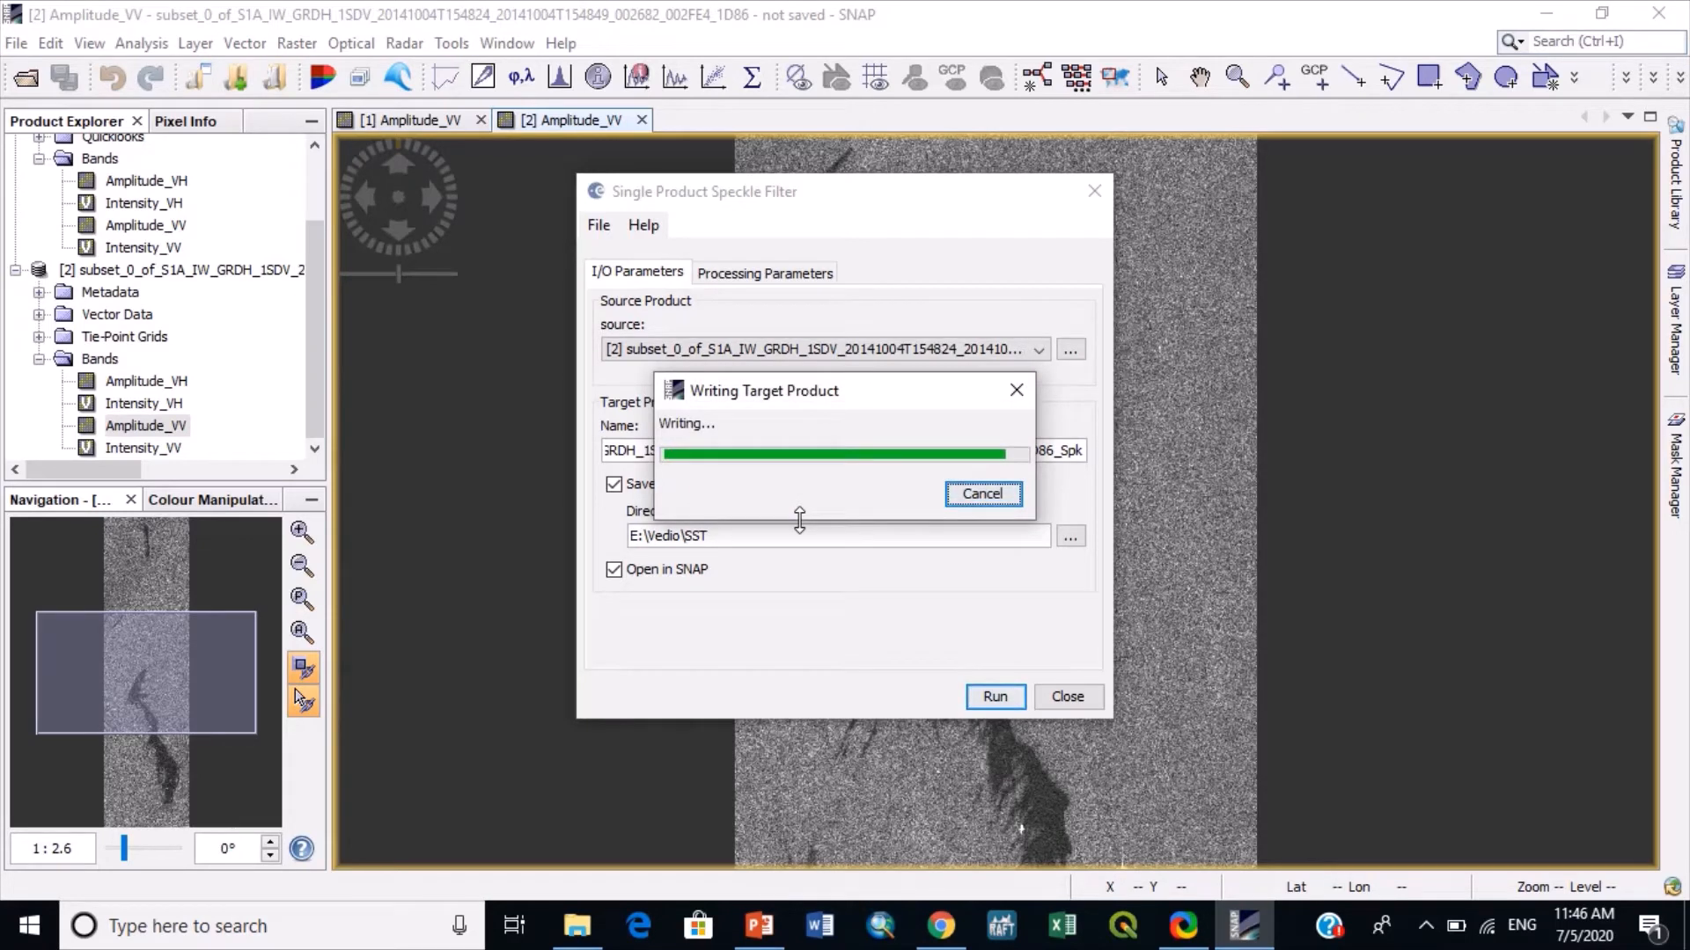
pyautogui.click(1067, 696)
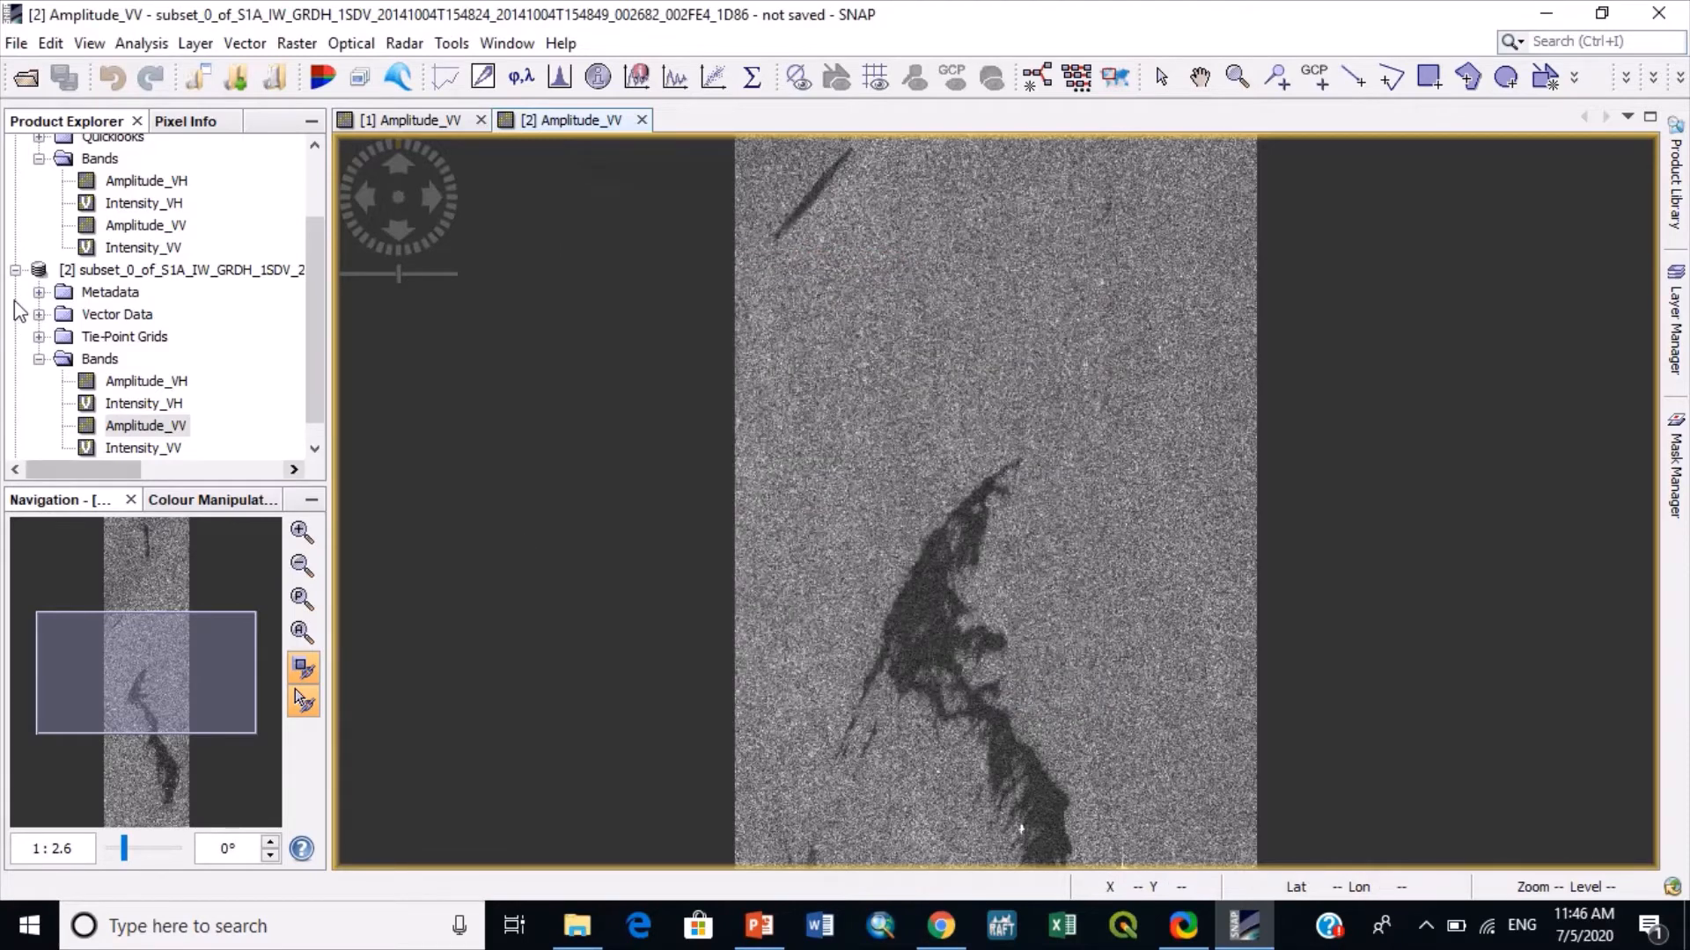
# - Display the speckle-filtered product's Amplitude_VV band and tile the open image windows horizontally
pyautogui.click(15, 448)
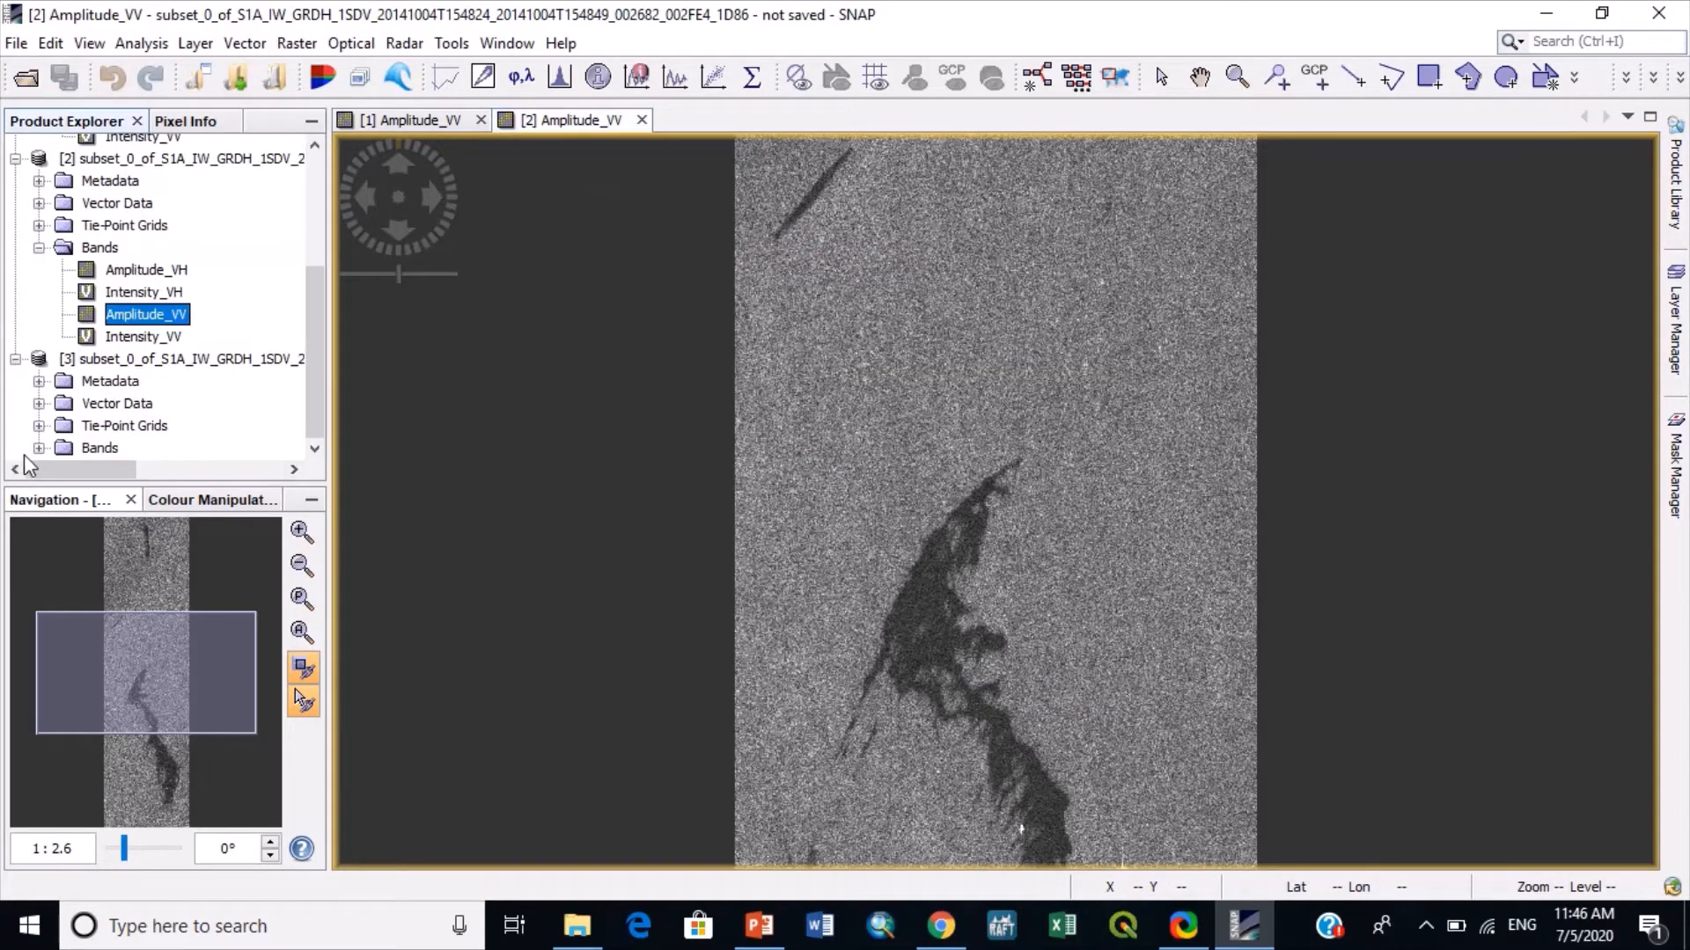
pyautogui.doubleClick(114, 444)
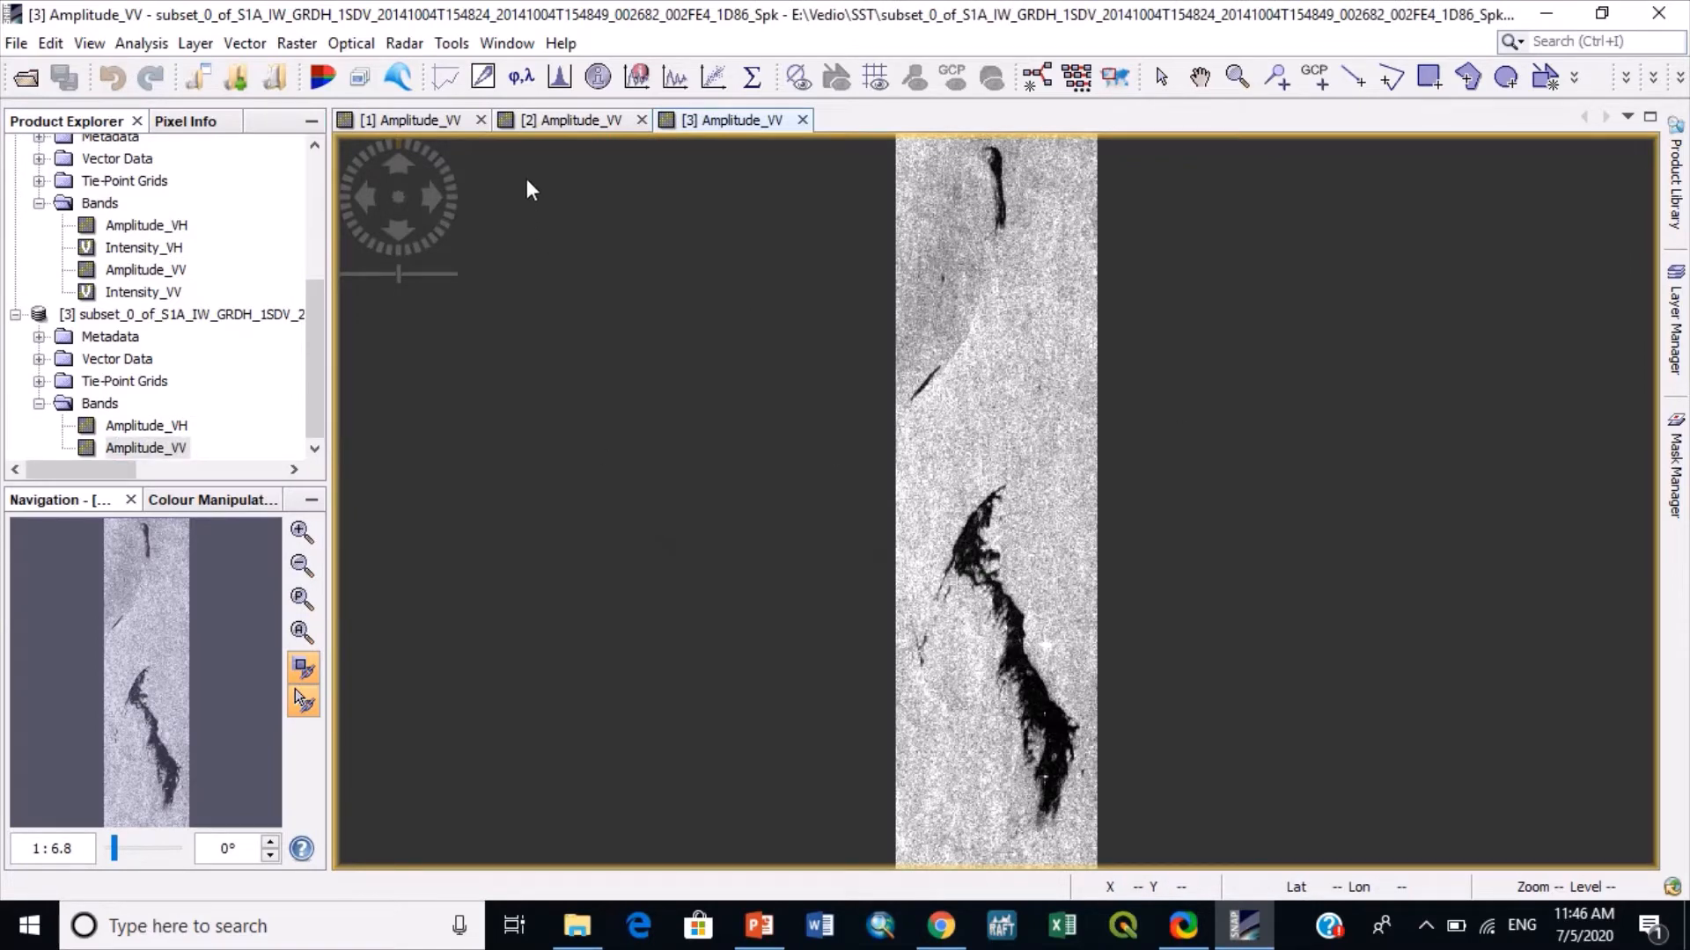
pyautogui.click(507, 43)
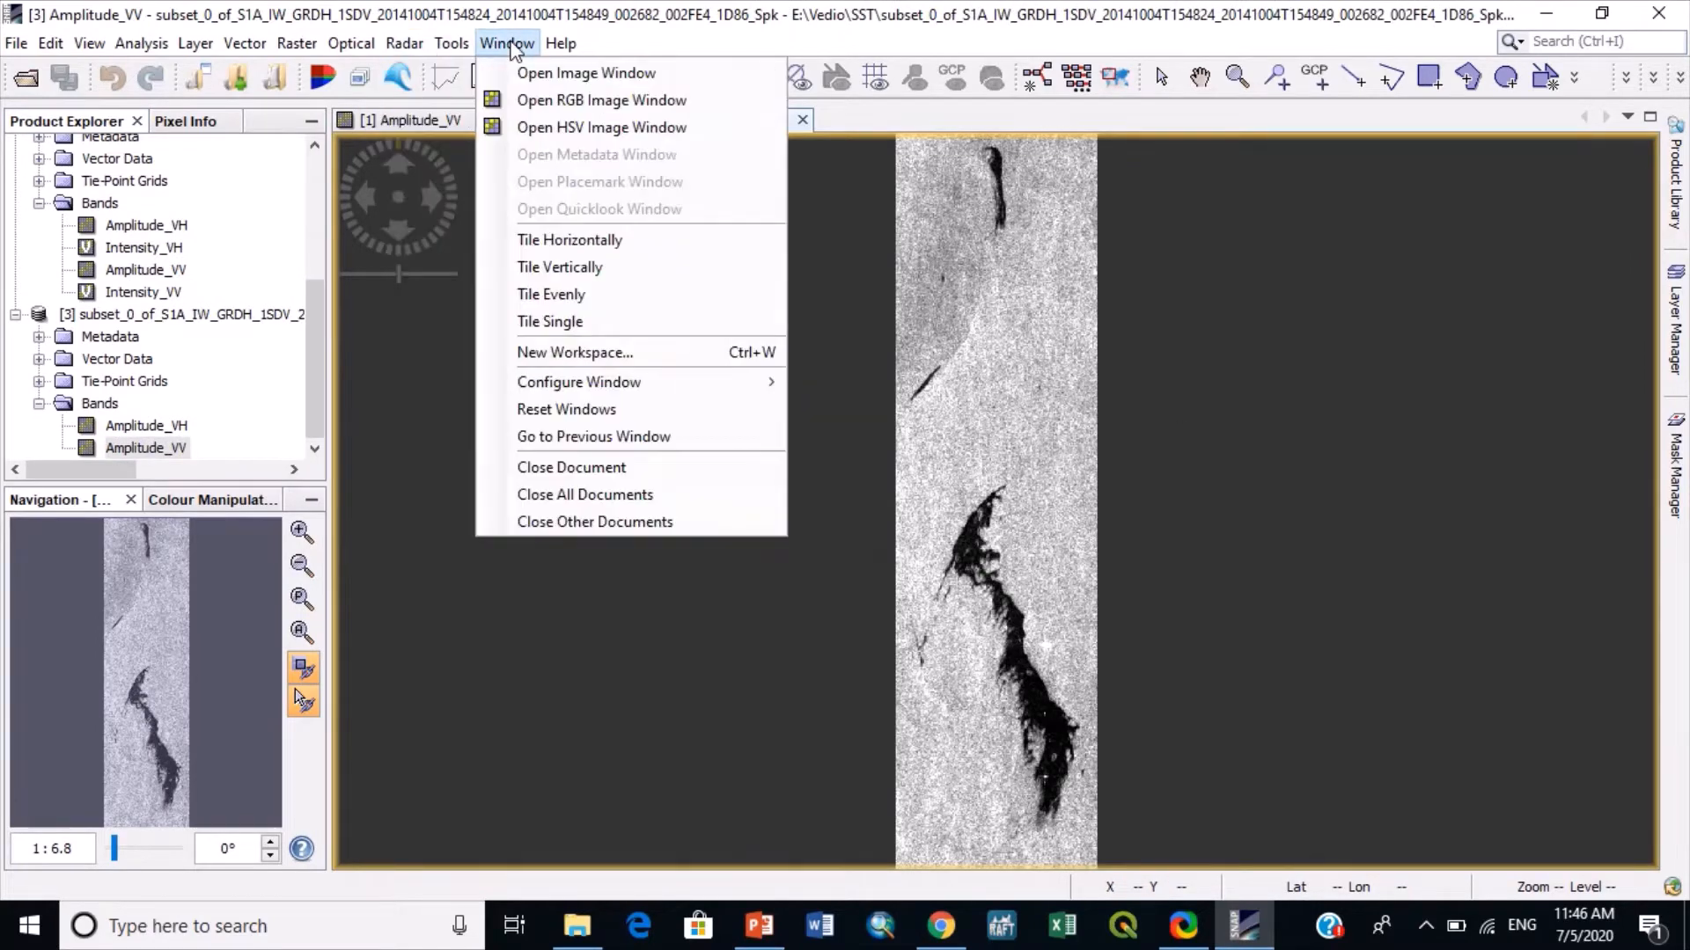
pyautogui.click(528, 239)
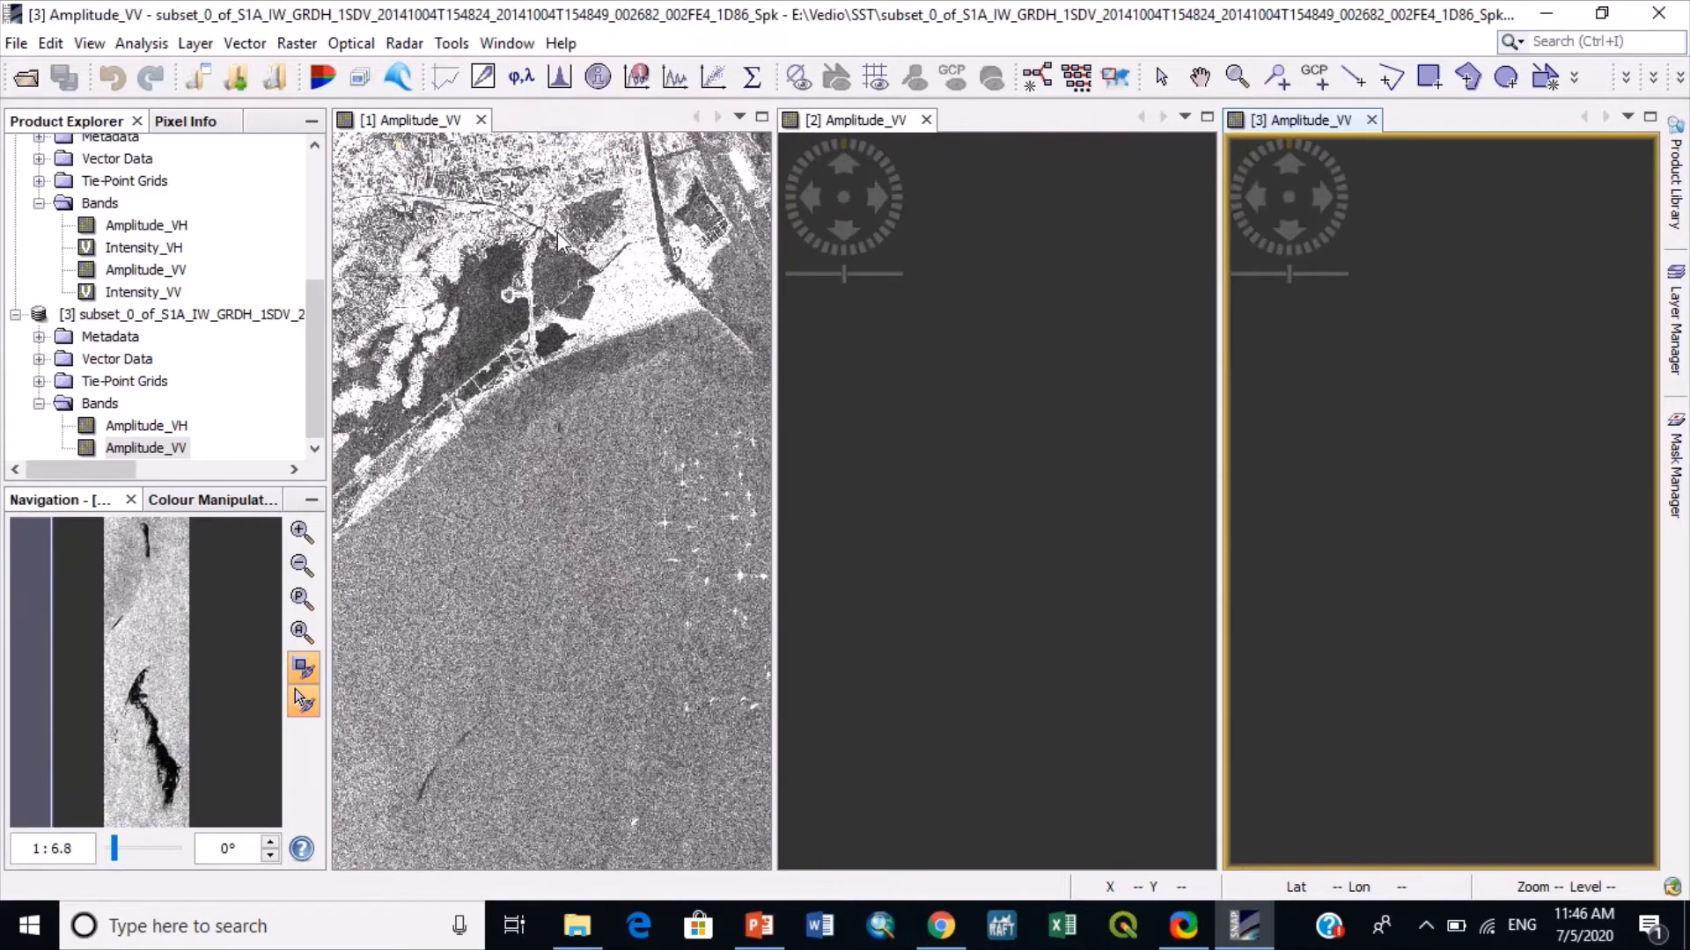
# - Close the original product's Amplitude_VV view and bring the slick into view in the unfiltered and filtered subset windows
pyautogui.click(482, 120)
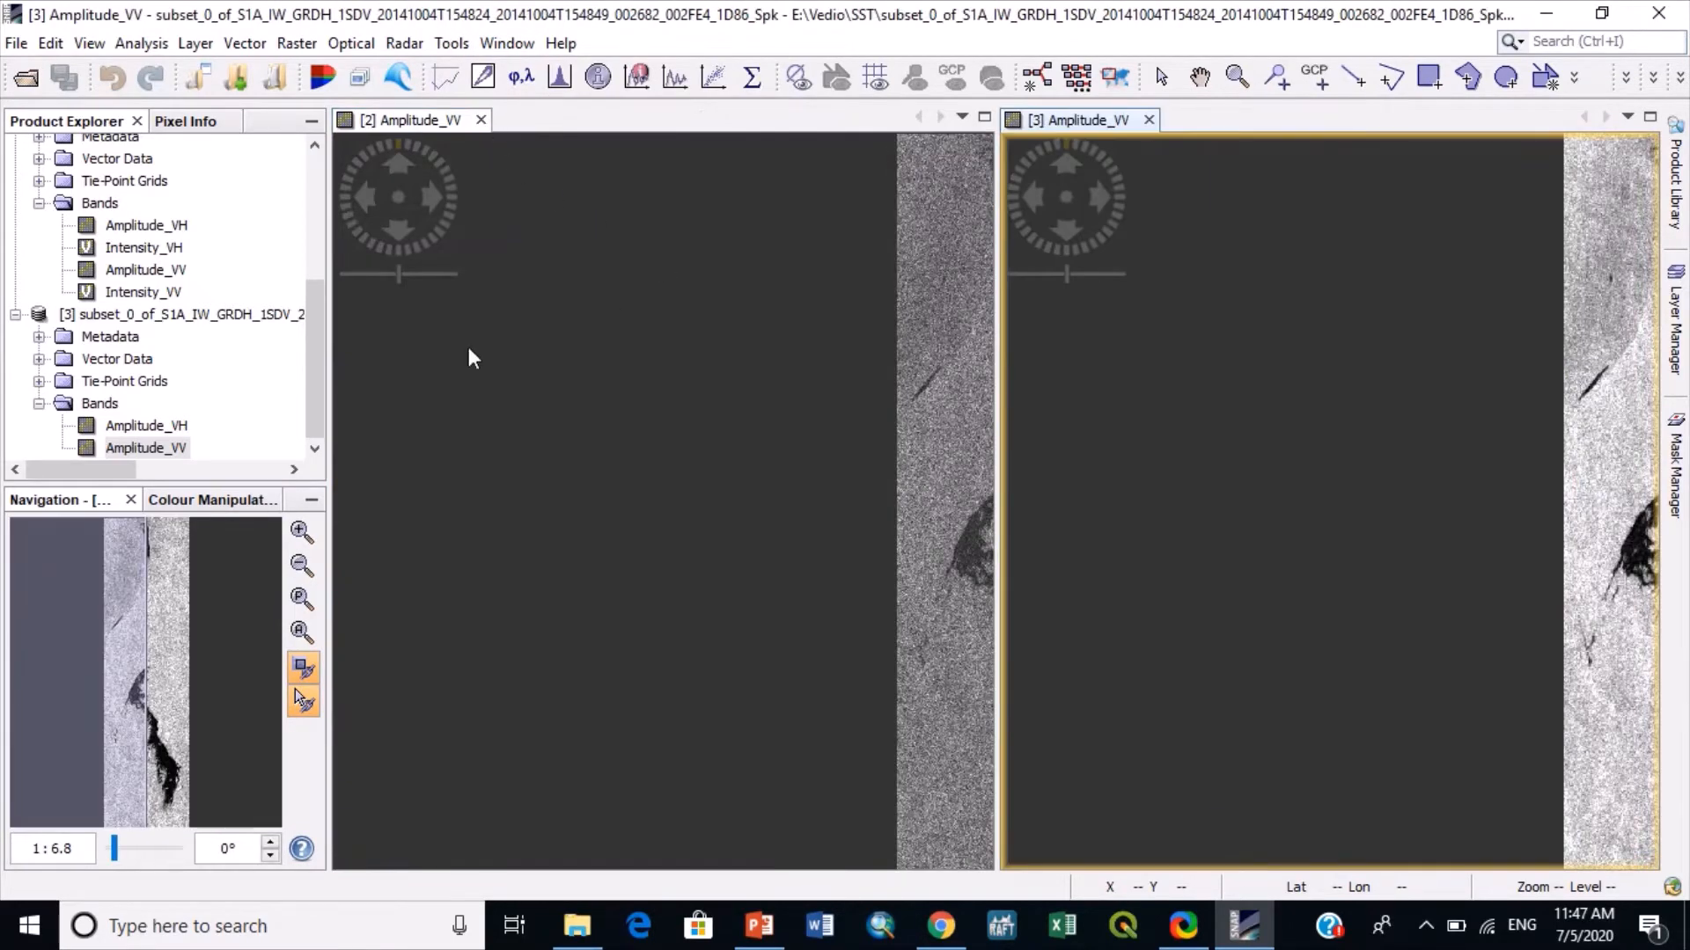
pyautogui.moveTo(84, 651); pyautogui.dragTo(173, 669)
pyautogui.click(514, 601)
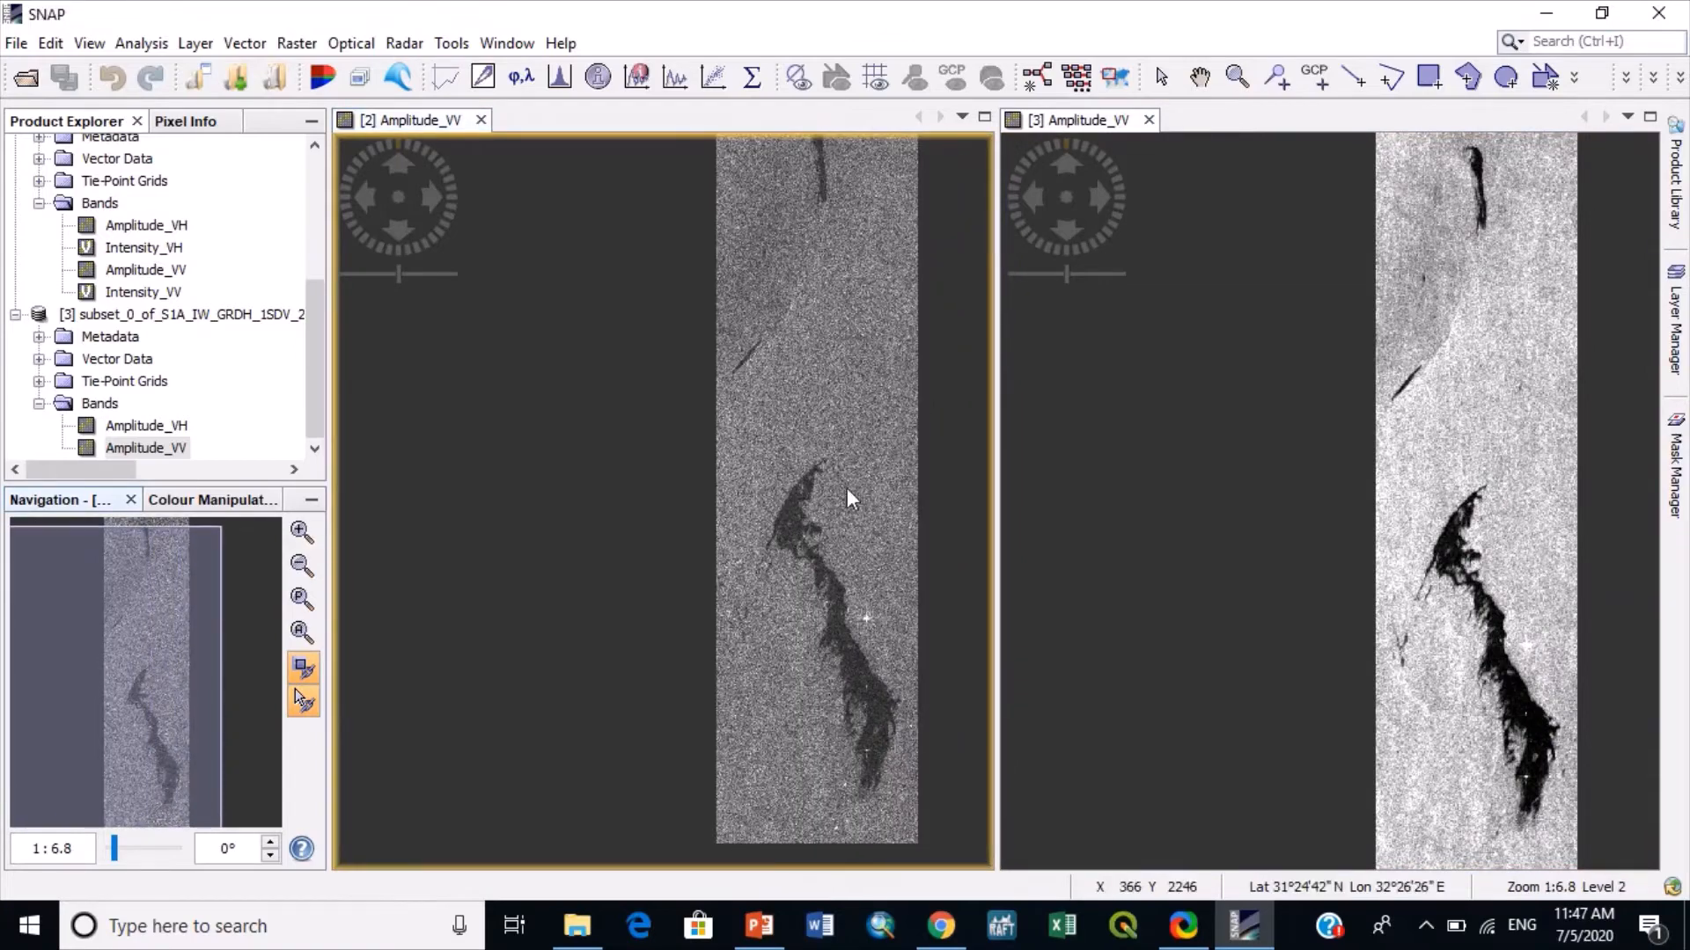
# - Compare the slick and its surrounding speckle at close range in the unfiltered and filtered Amplitude_VV views
pyautogui.scroll(4, 1522, 374)
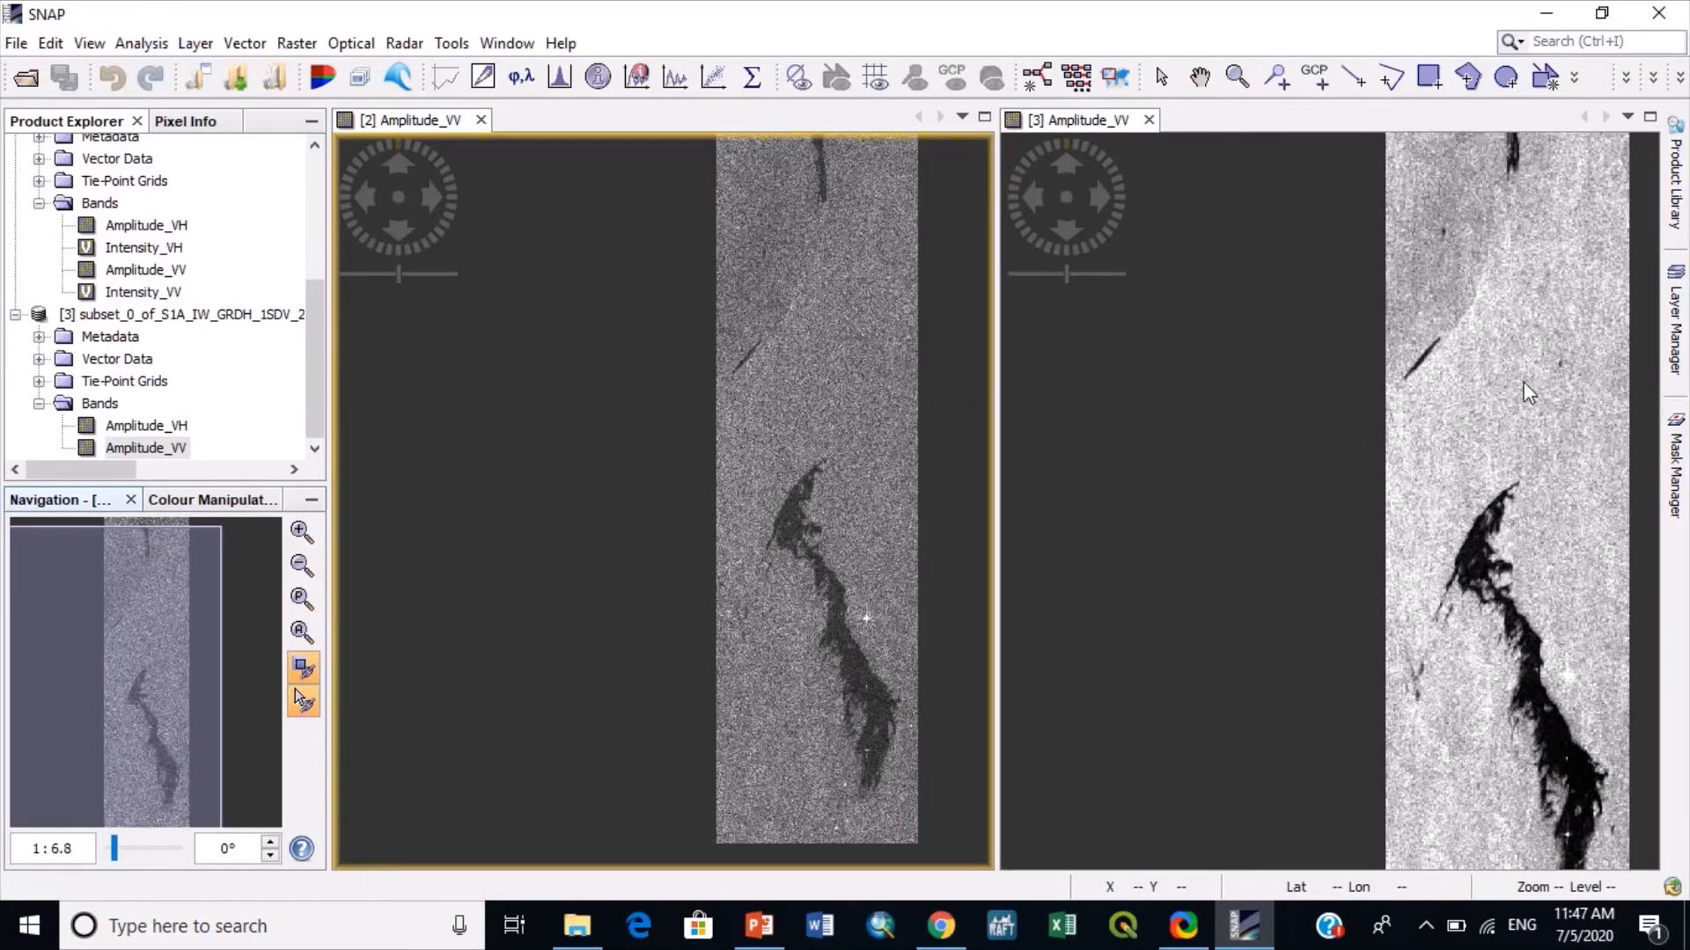
pyautogui.moveTo(83, 741); pyautogui.dragTo(150, 734)
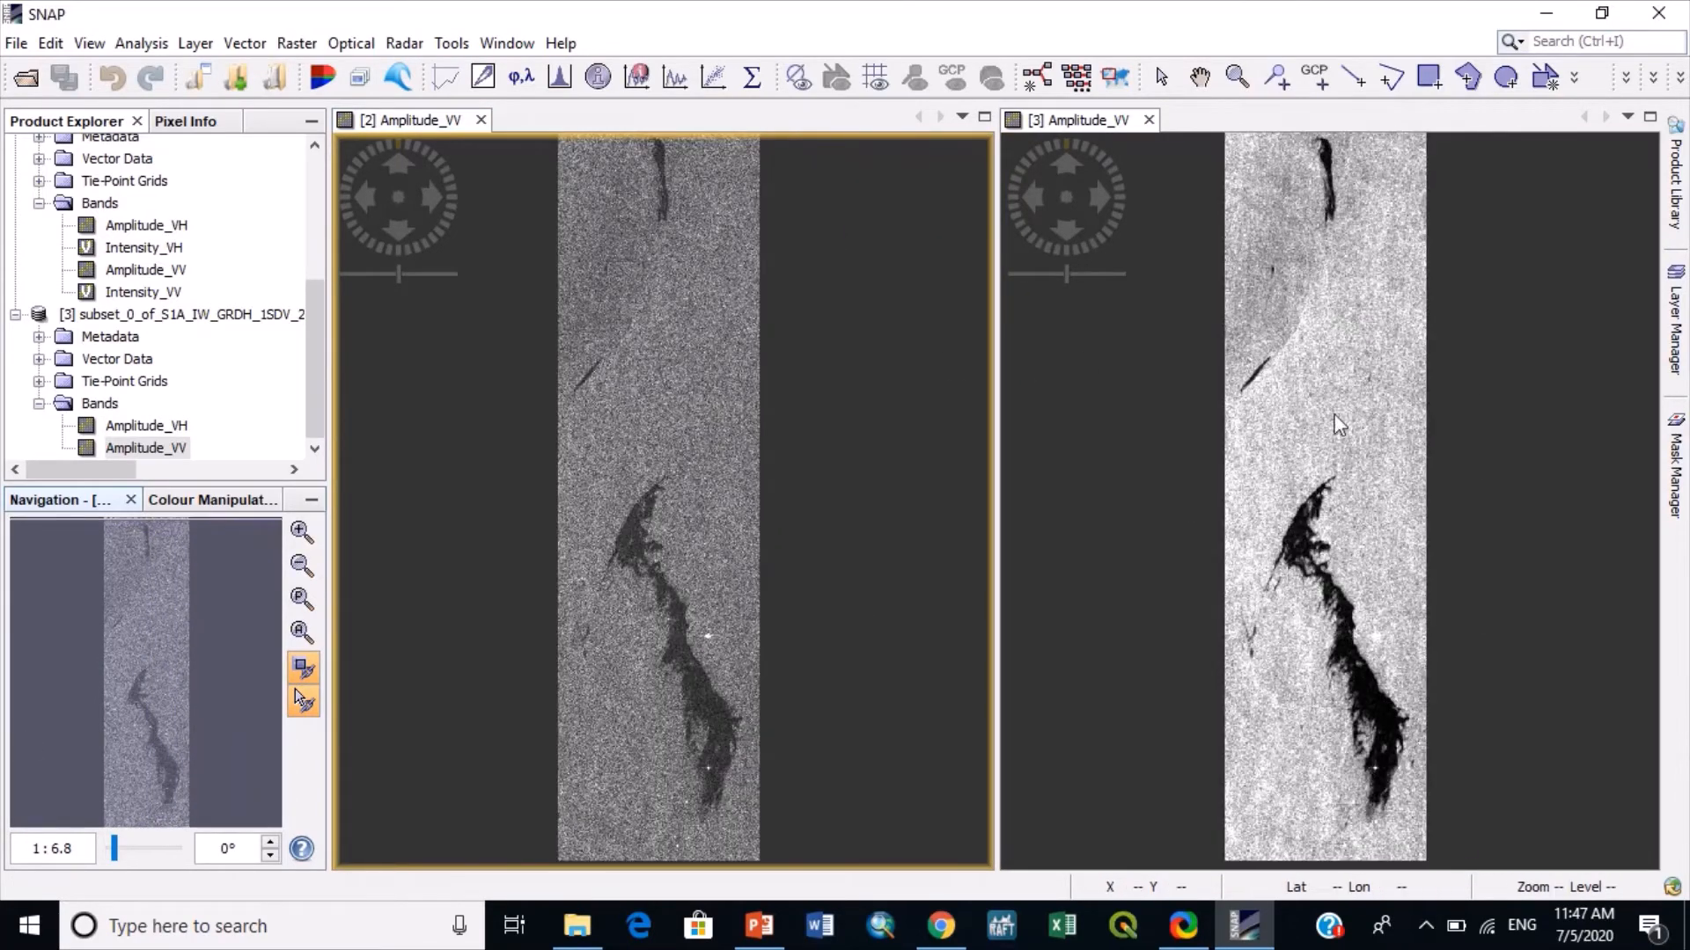
pyautogui.scroll(8, 1351, 402)
pyautogui.scroll(2, 1350, 401)
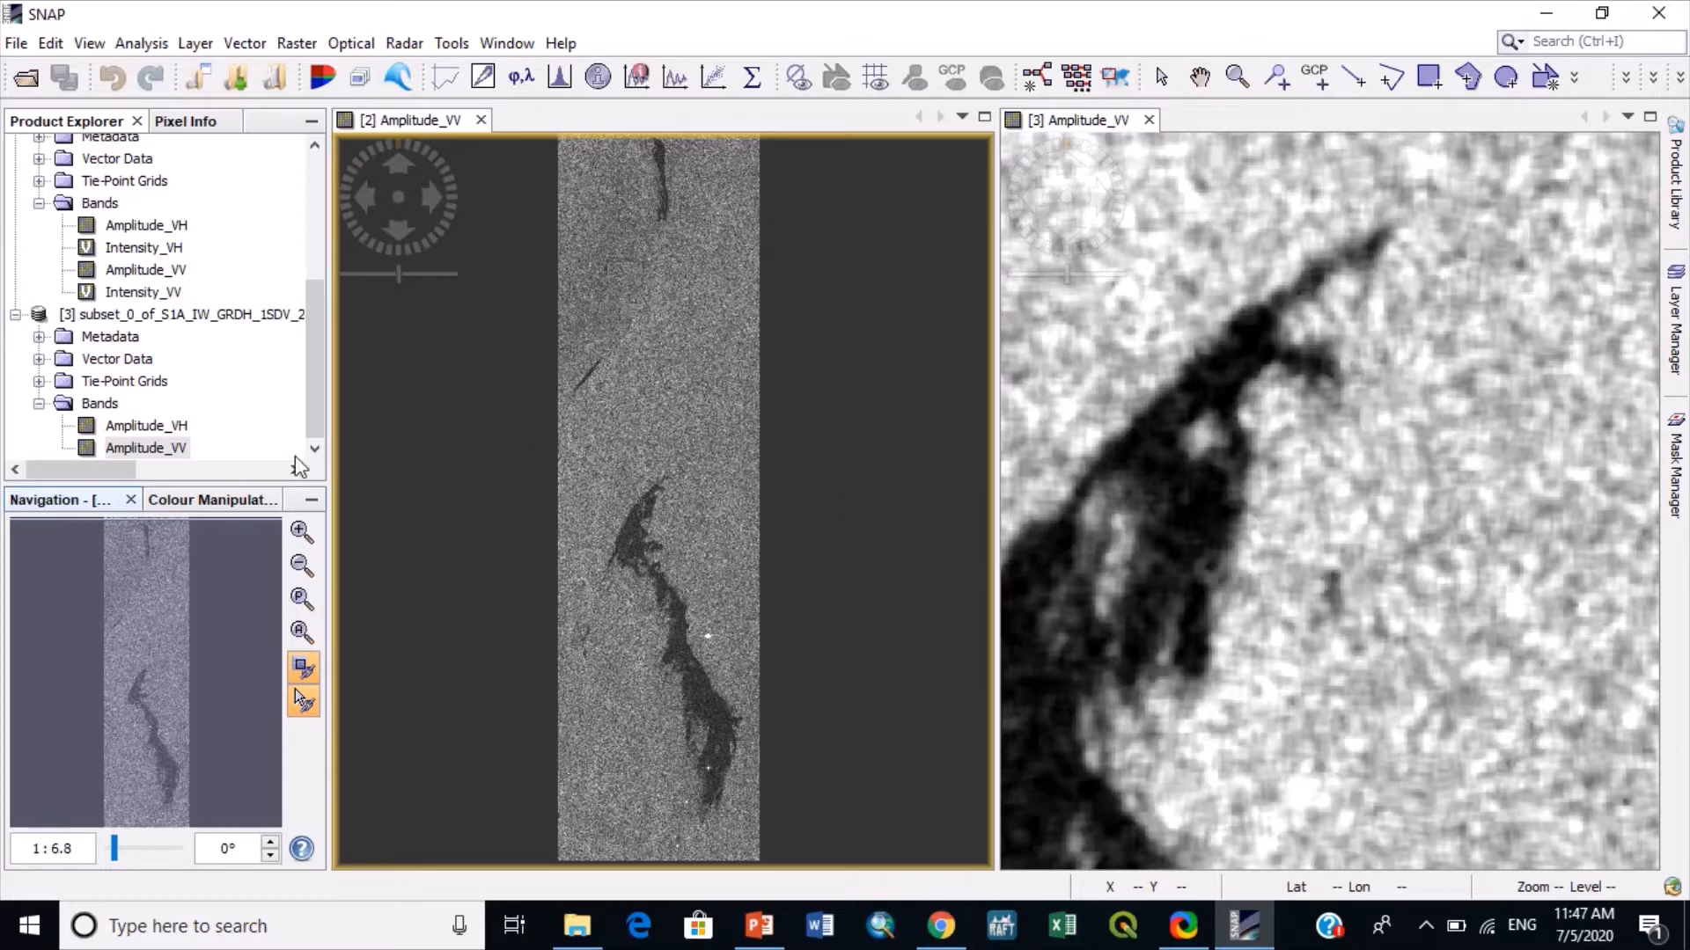
# - Convert the speckle-filtered product's Amplitude_VV band to dB as a new virtual band
pyautogui.rightClick(164, 451)
pyautogui.click(148, 445)
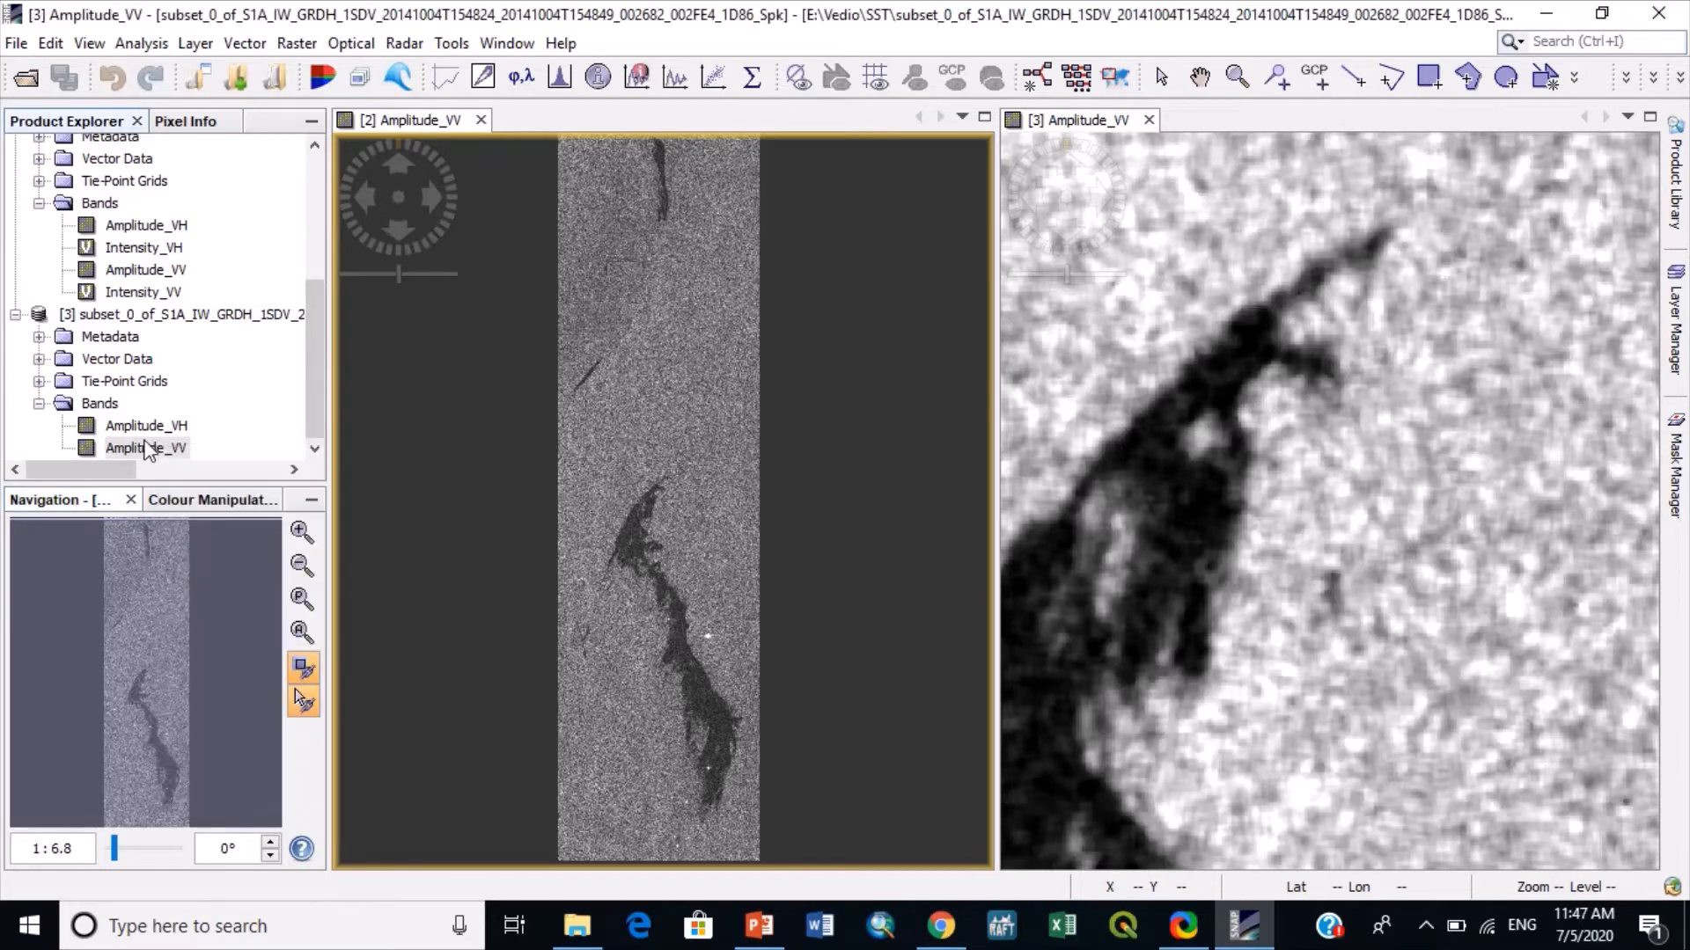
pyautogui.rightClick(145, 441)
pyautogui.click(186, 561)
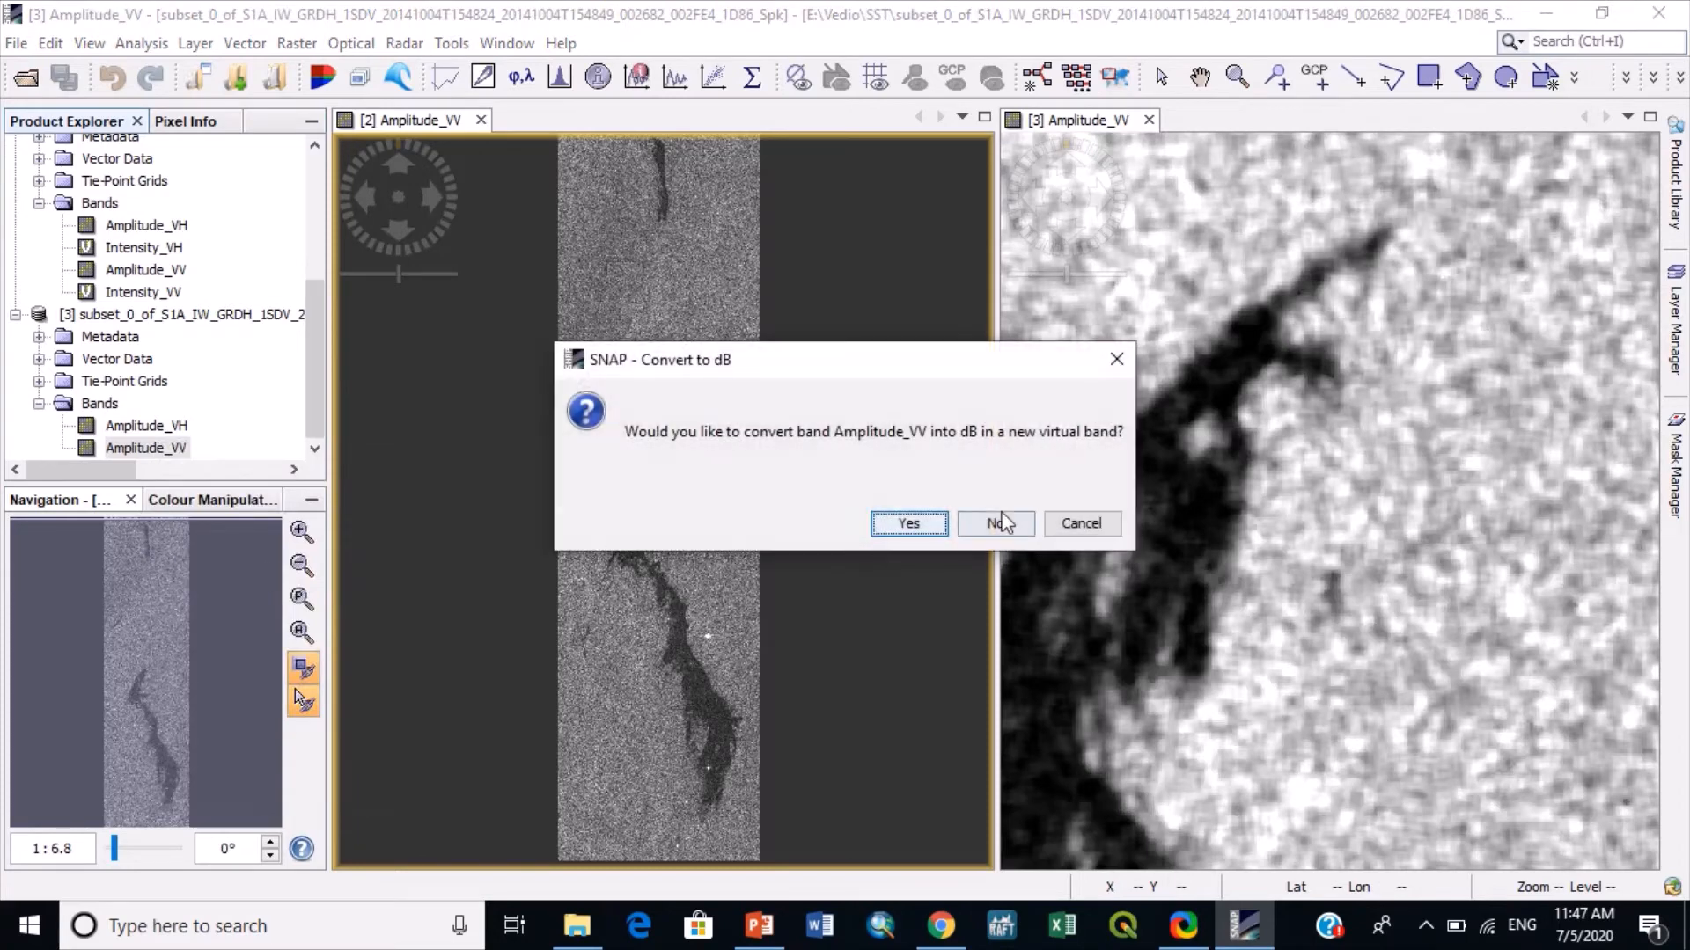
pyautogui.click(917, 530)
# - Display the Amplitude_VV_db band, close the unfiltered subset view, and compare the slick with the filtered Amplitude_VV band
pyautogui.doubleClick(156, 448)
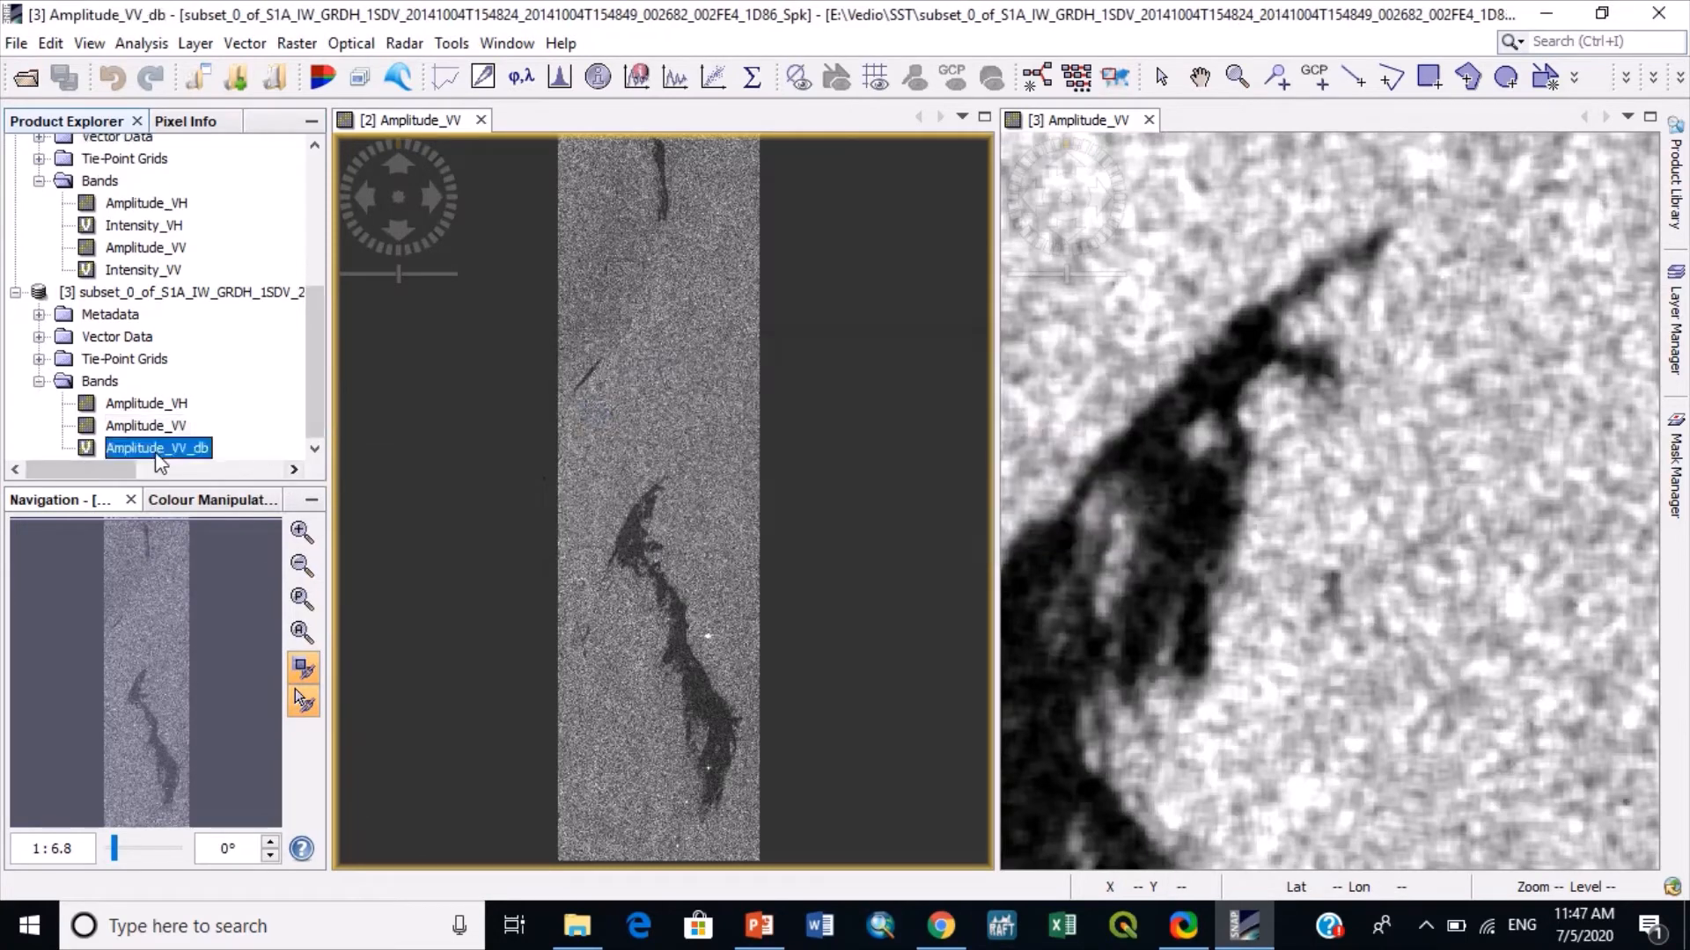
pyautogui.click(482, 120)
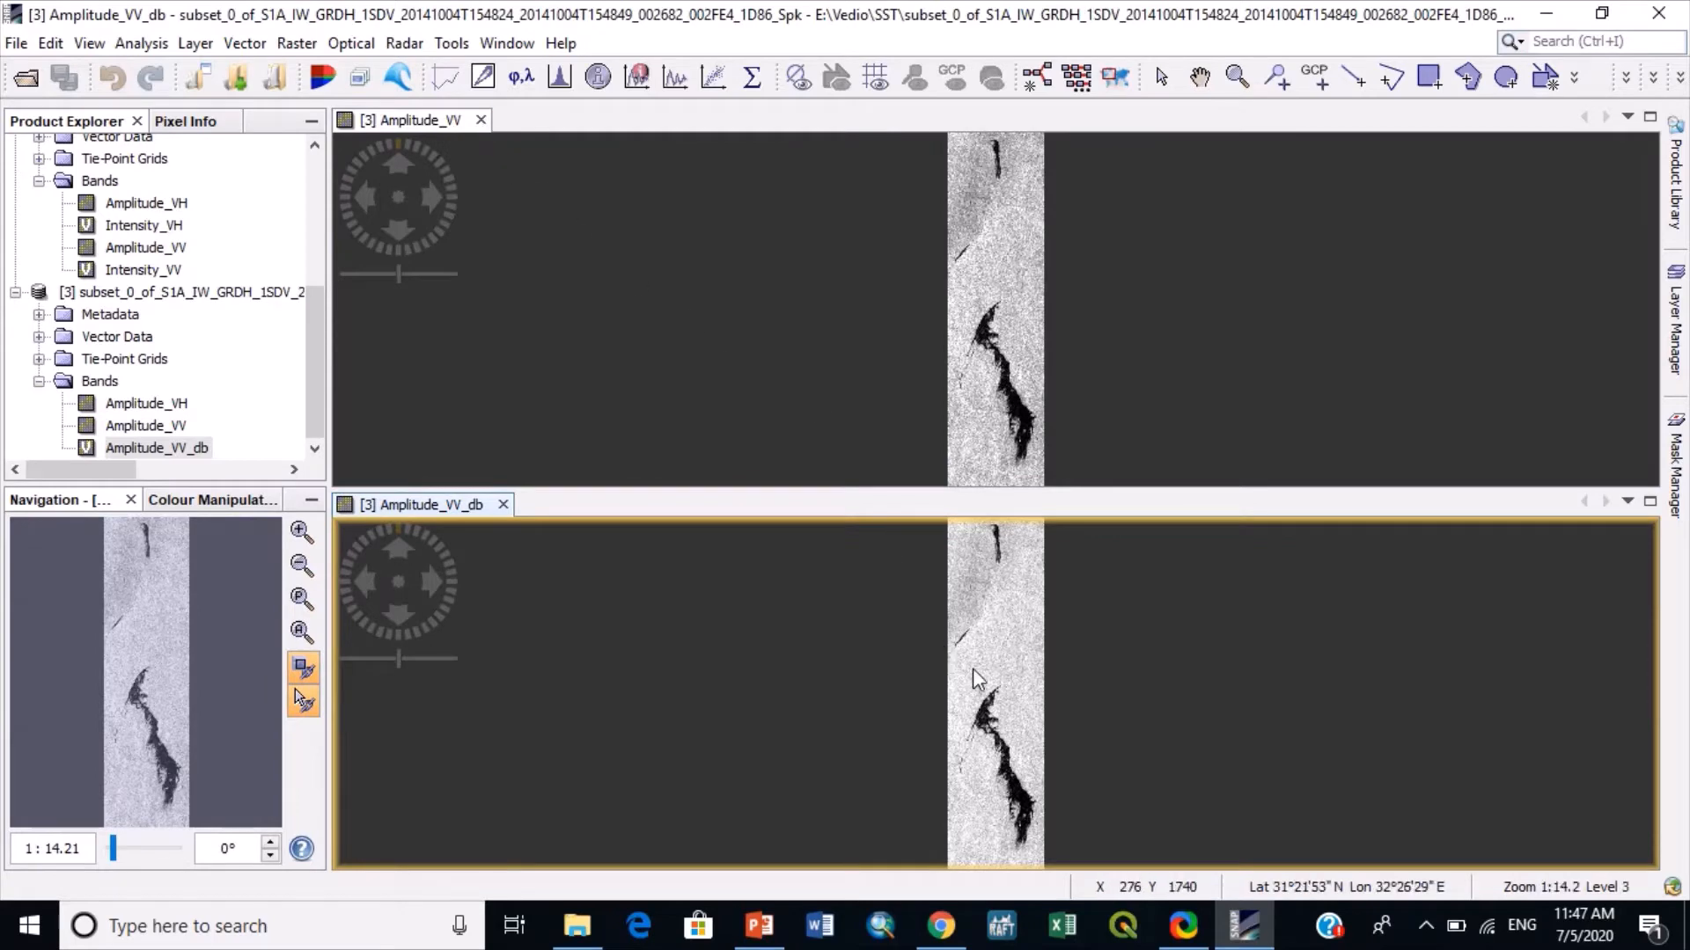
pyautogui.scroll(5, 1056, 679)
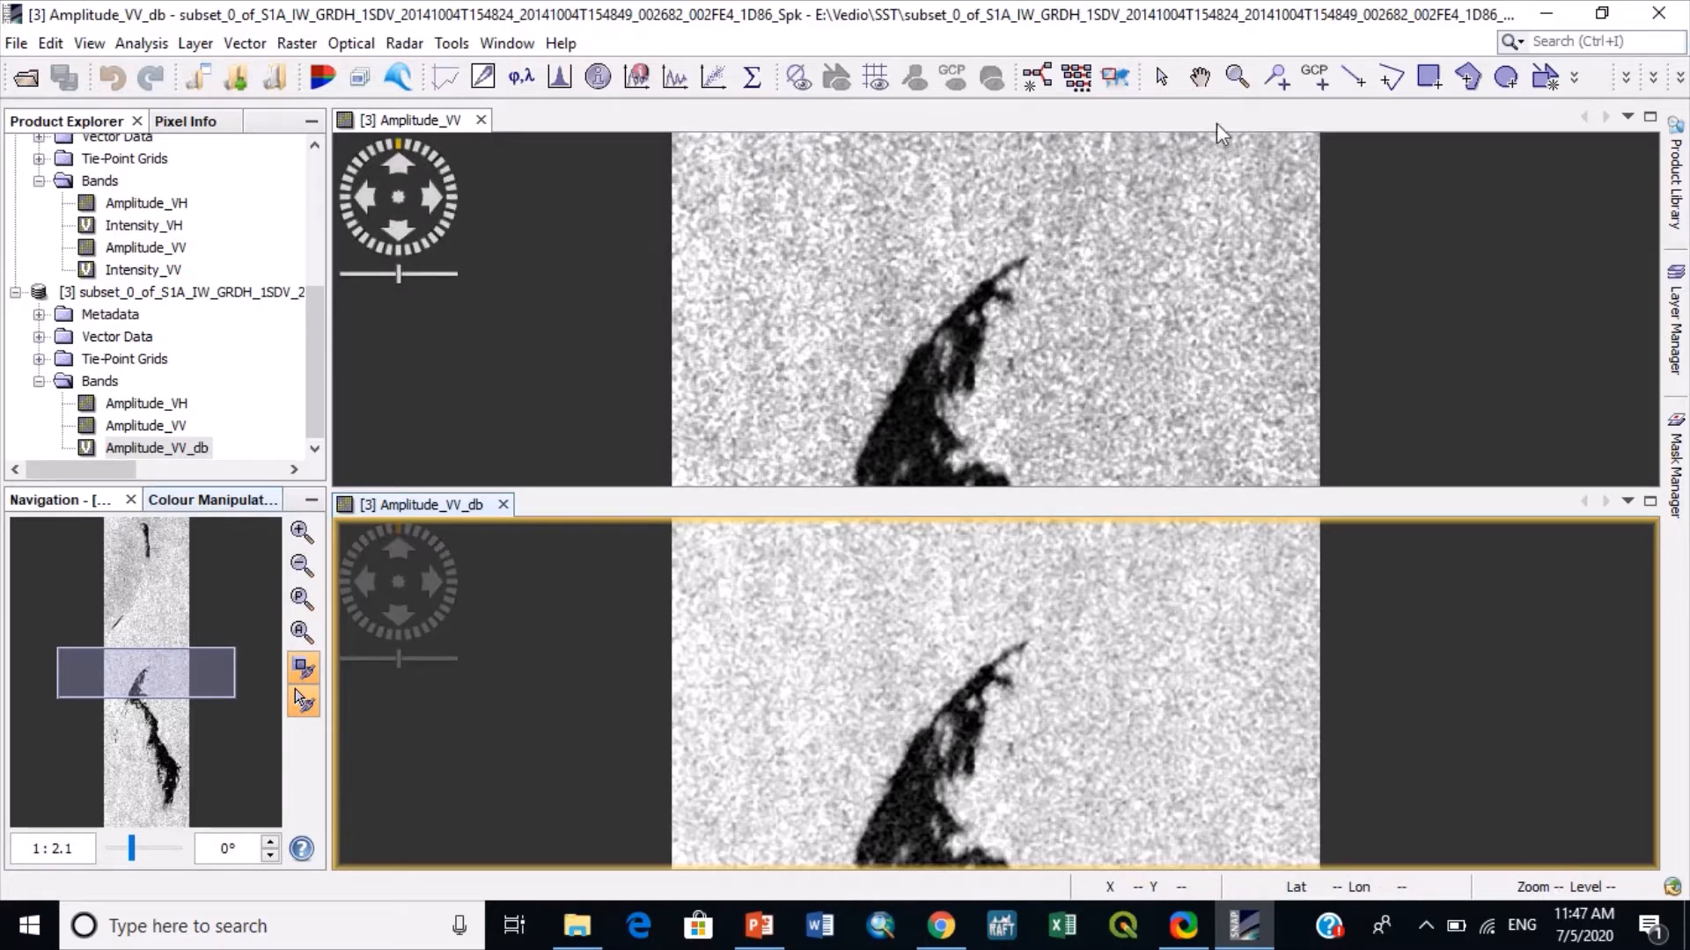
# - Draw a line across the slick's upper part in the Amplitude_VV_db view and generate its profile plot
pyautogui.click(1352, 77)
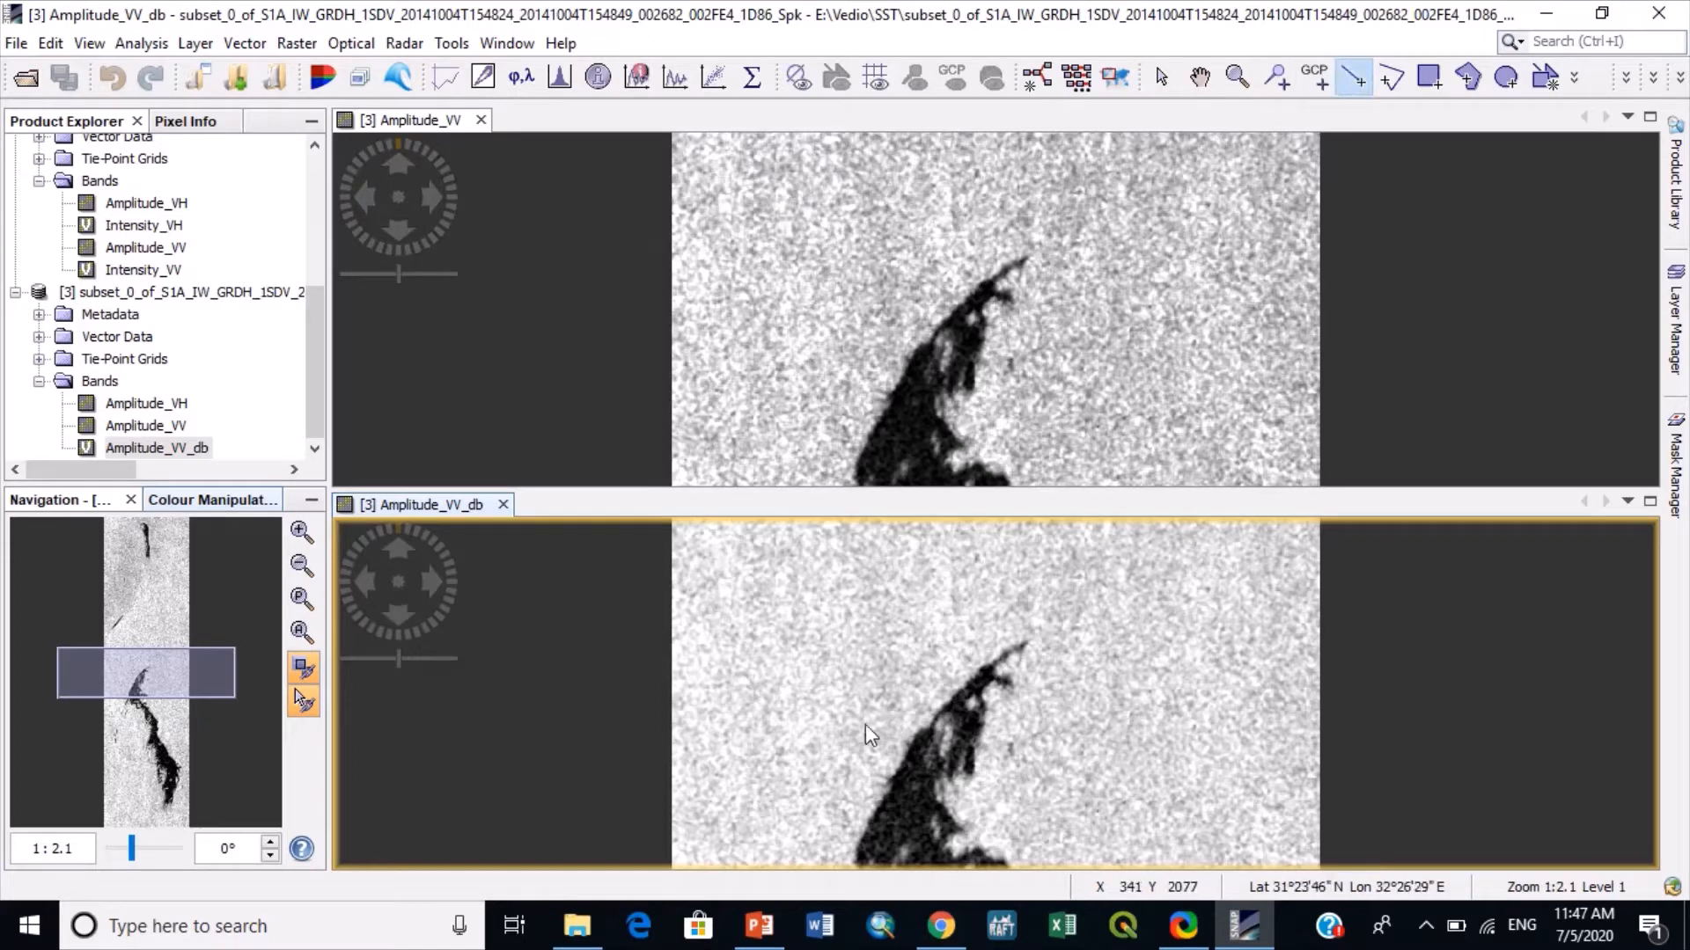
pyautogui.moveTo(755, 792)
pyautogui.mouseDown()
pyautogui.moveTo(950, 772)
pyautogui.moveTo(1230, 708)
pyautogui.mouseUp()
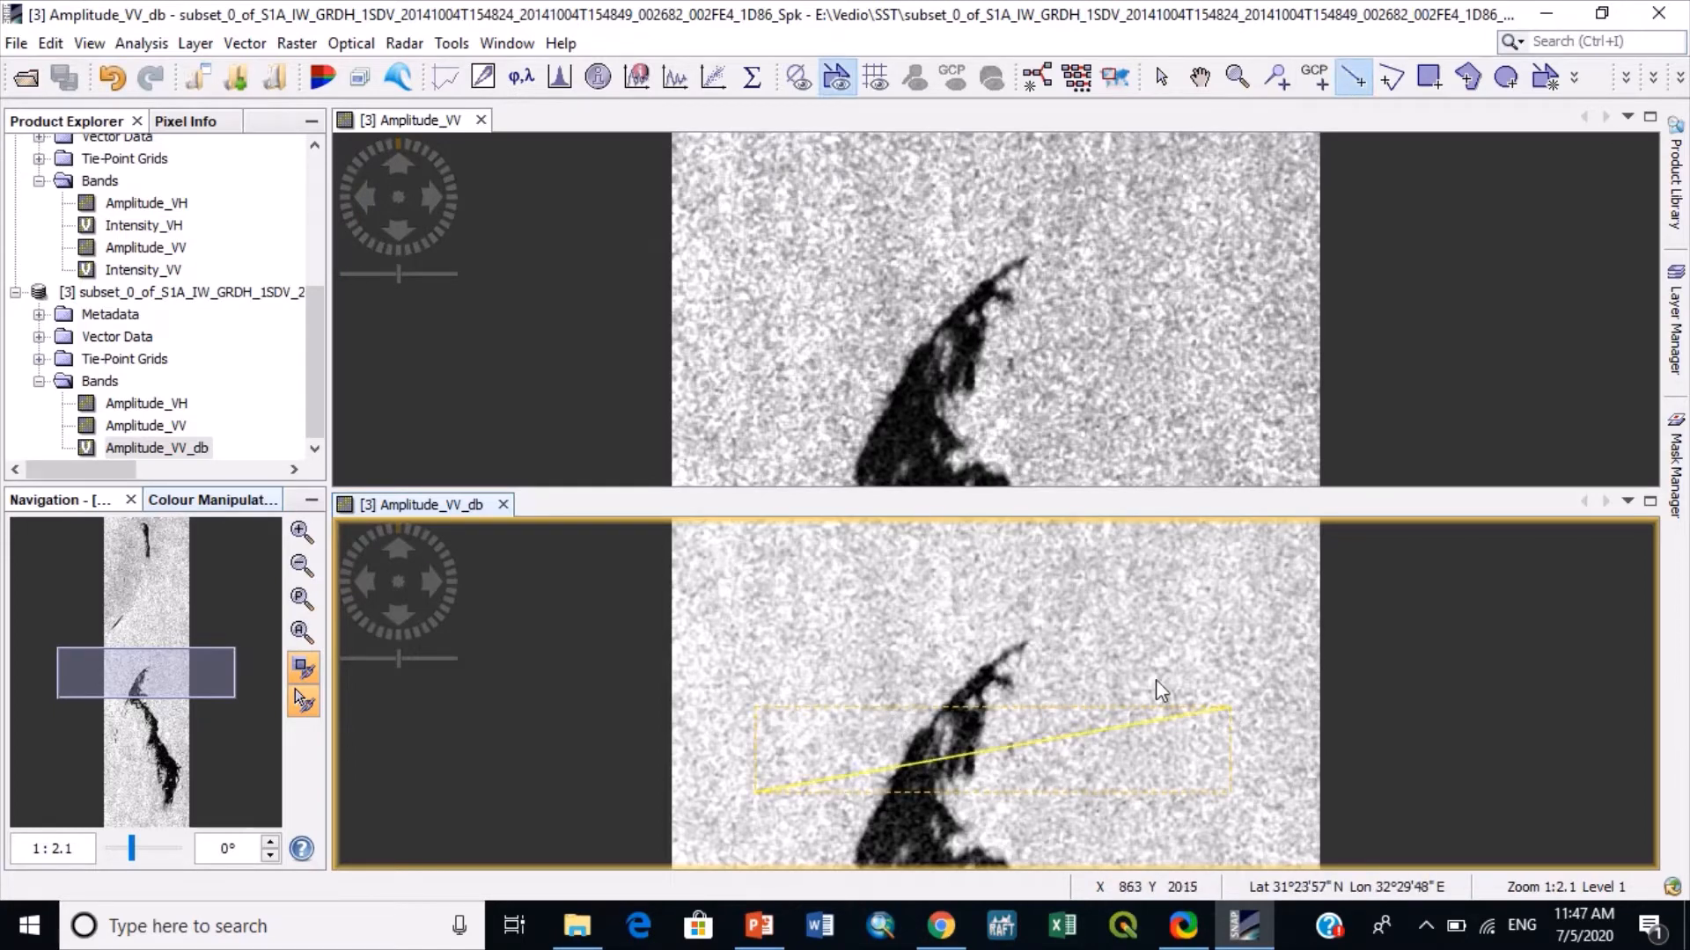
pyautogui.click(146, 46)
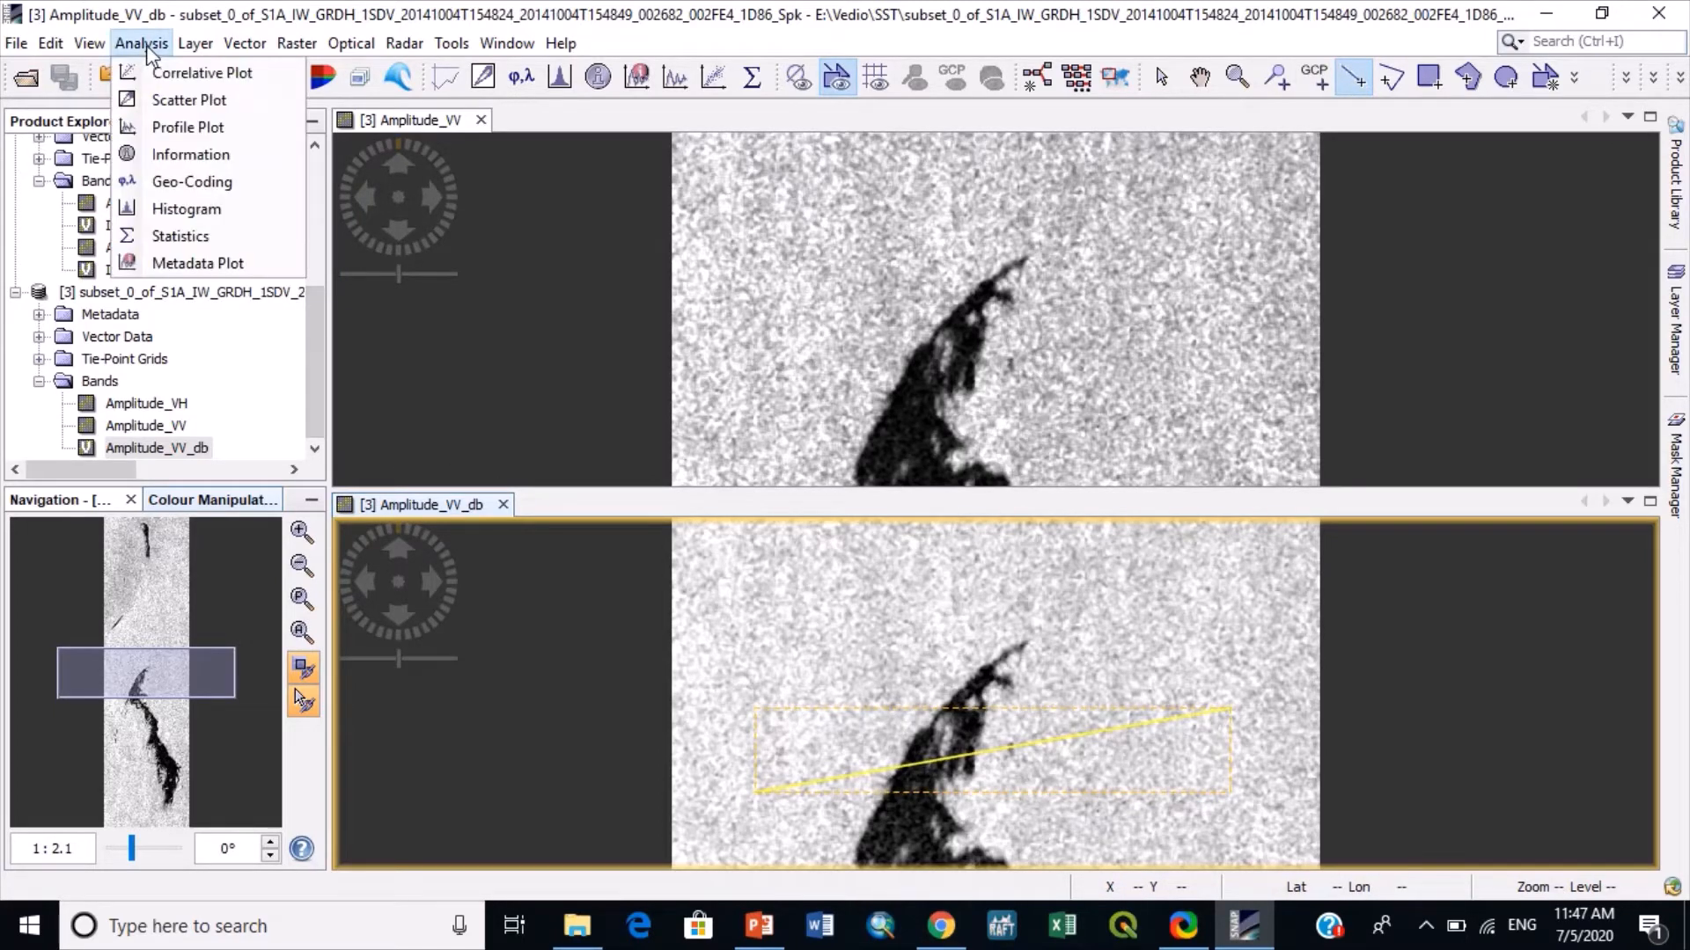
pyautogui.click(188, 127)
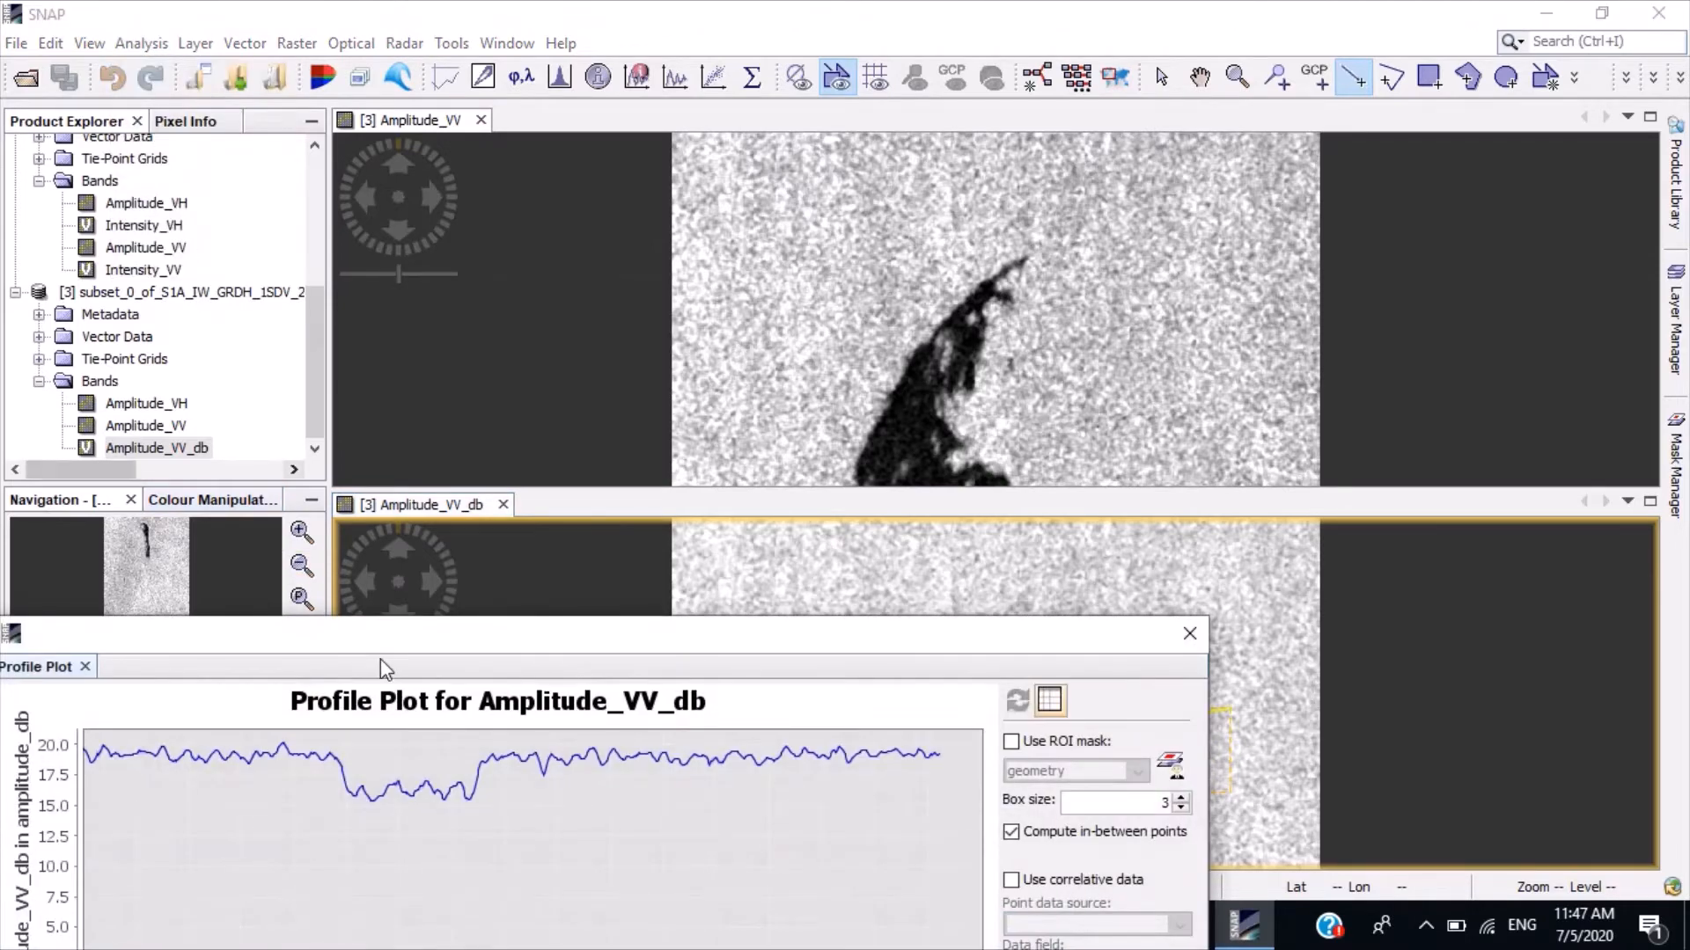
pyautogui.moveTo(422, 664); pyautogui.dragTo(639, 123)
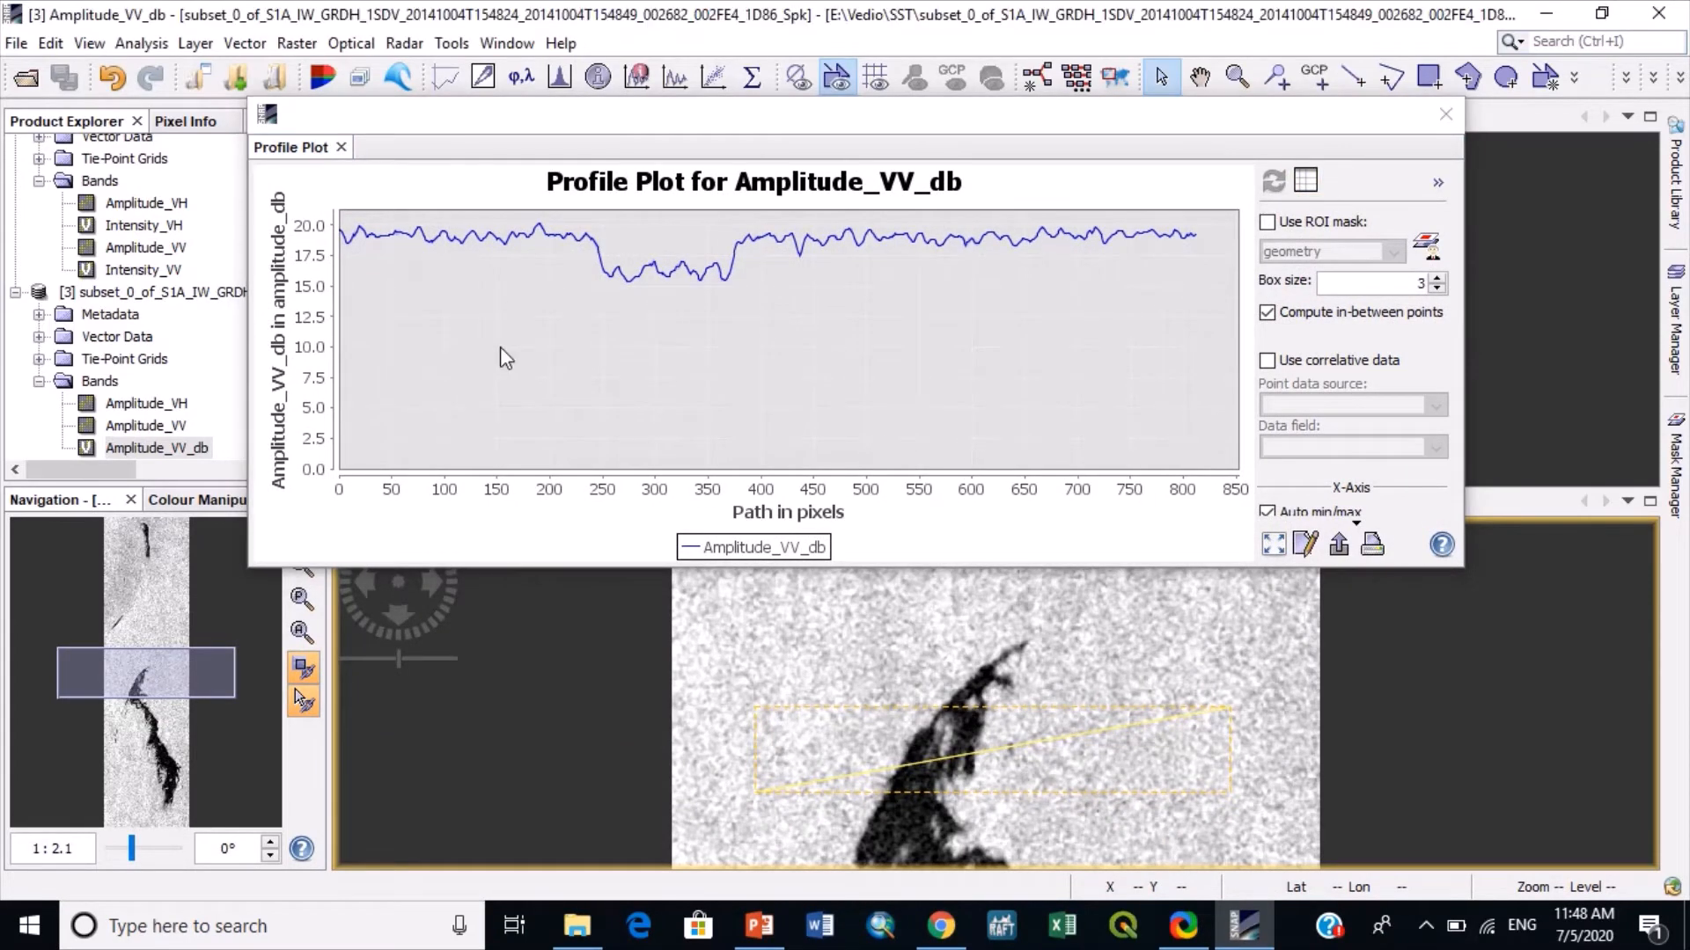
# - Examine the dB values along the slick profile, then close the plot and the filtered Amplitude_VV view
pyautogui.click(502, 248)
pyautogui.moveTo(481, 251)
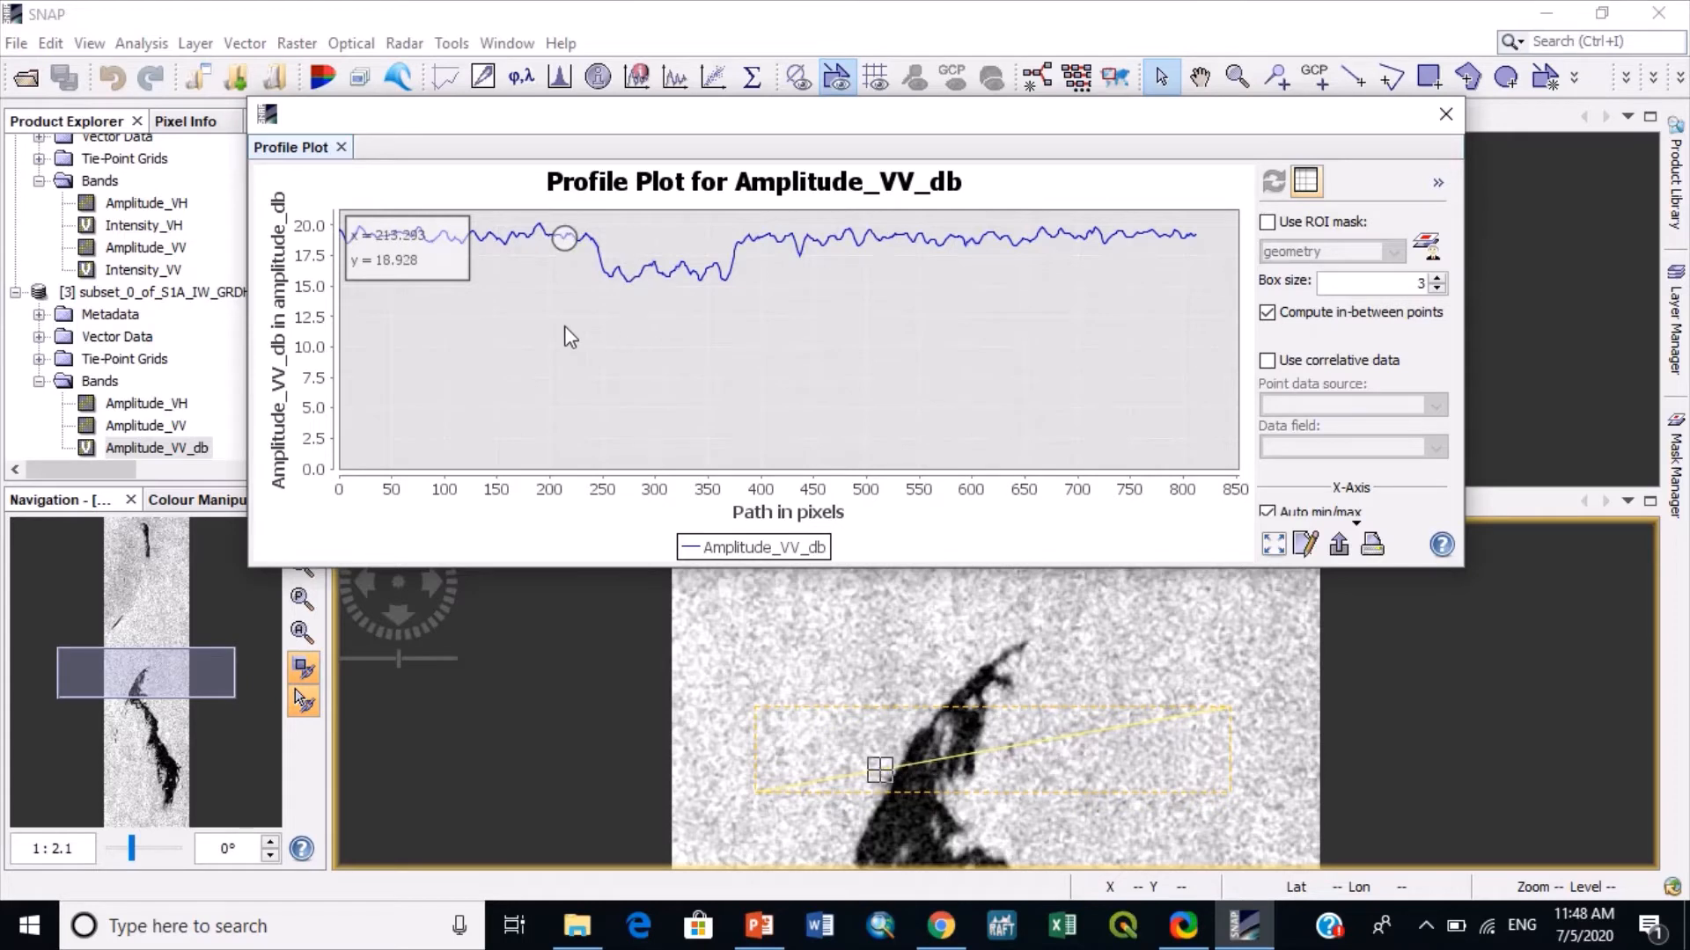
pyautogui.click(1461, 118)
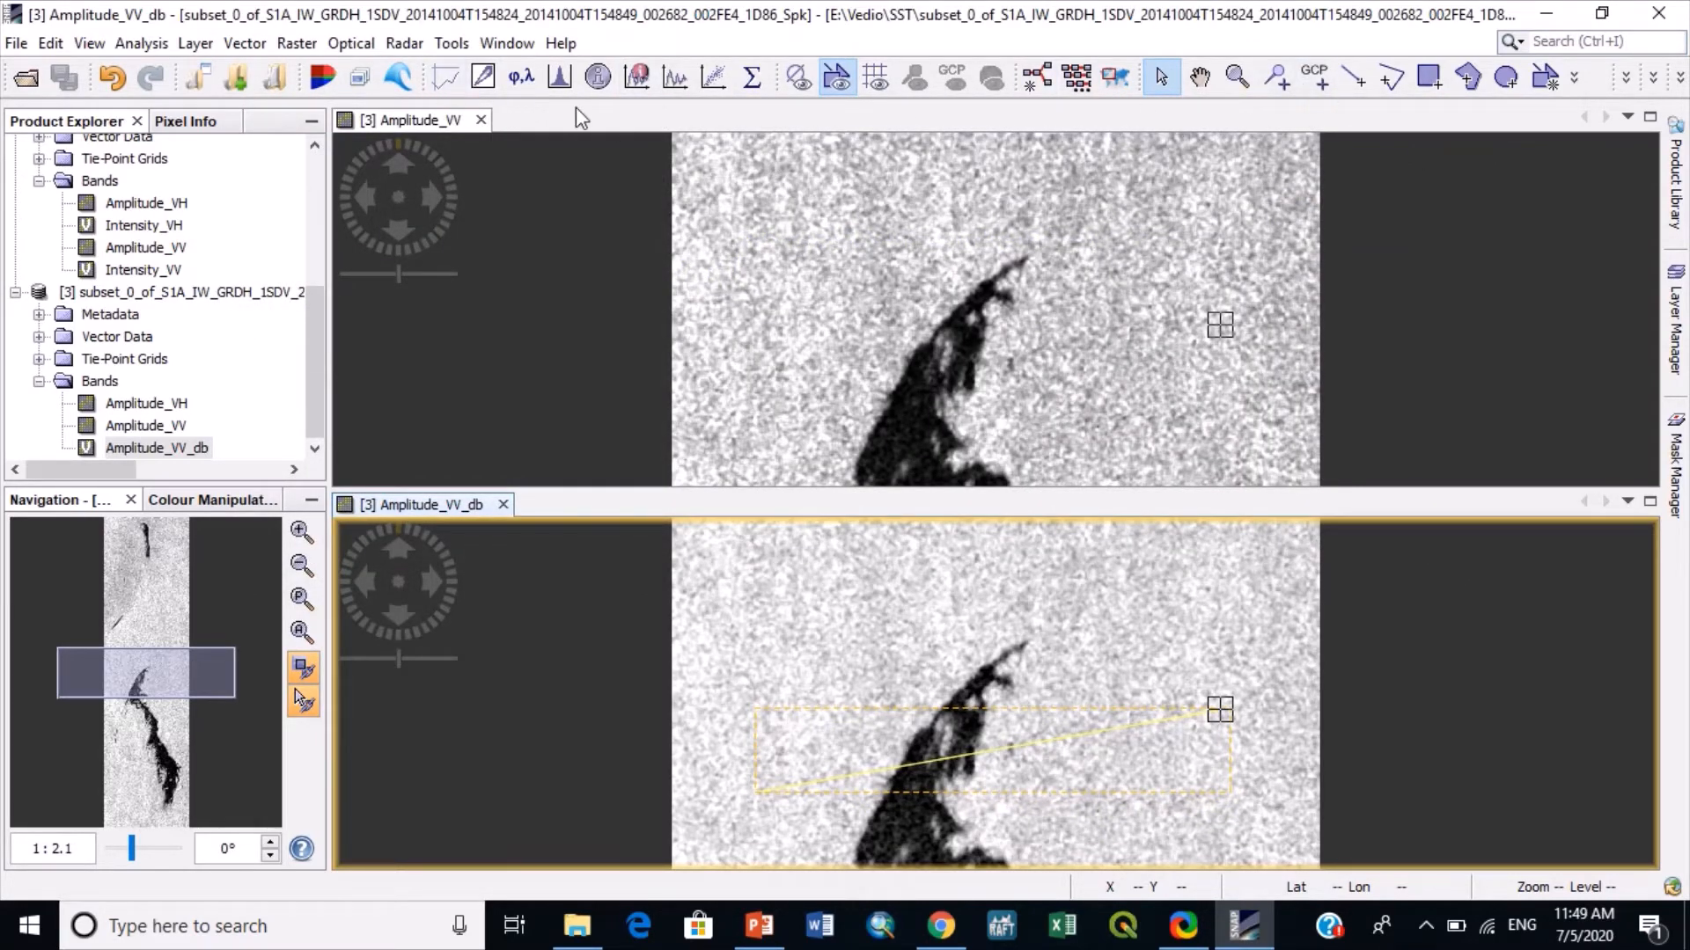
pyautogui.click(482, 120)
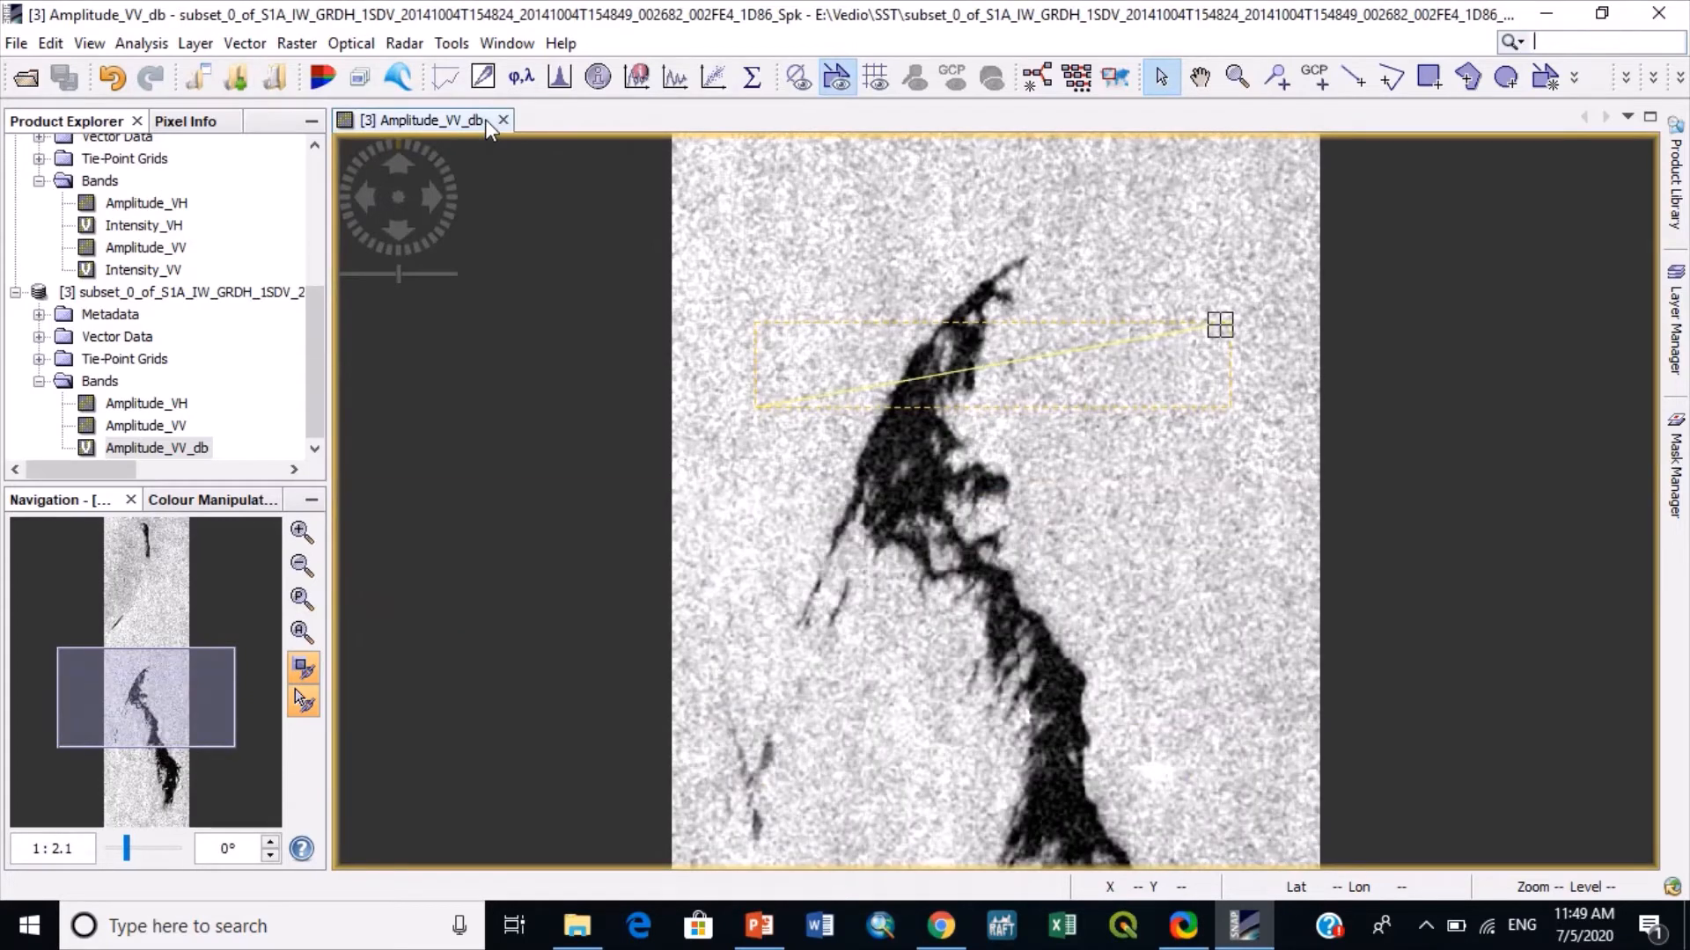
# - Open Oil Spill Detection with the speckle-filtered subset as source and review the Land-Sea-Mask settings
pyautogui.click(403, 43)
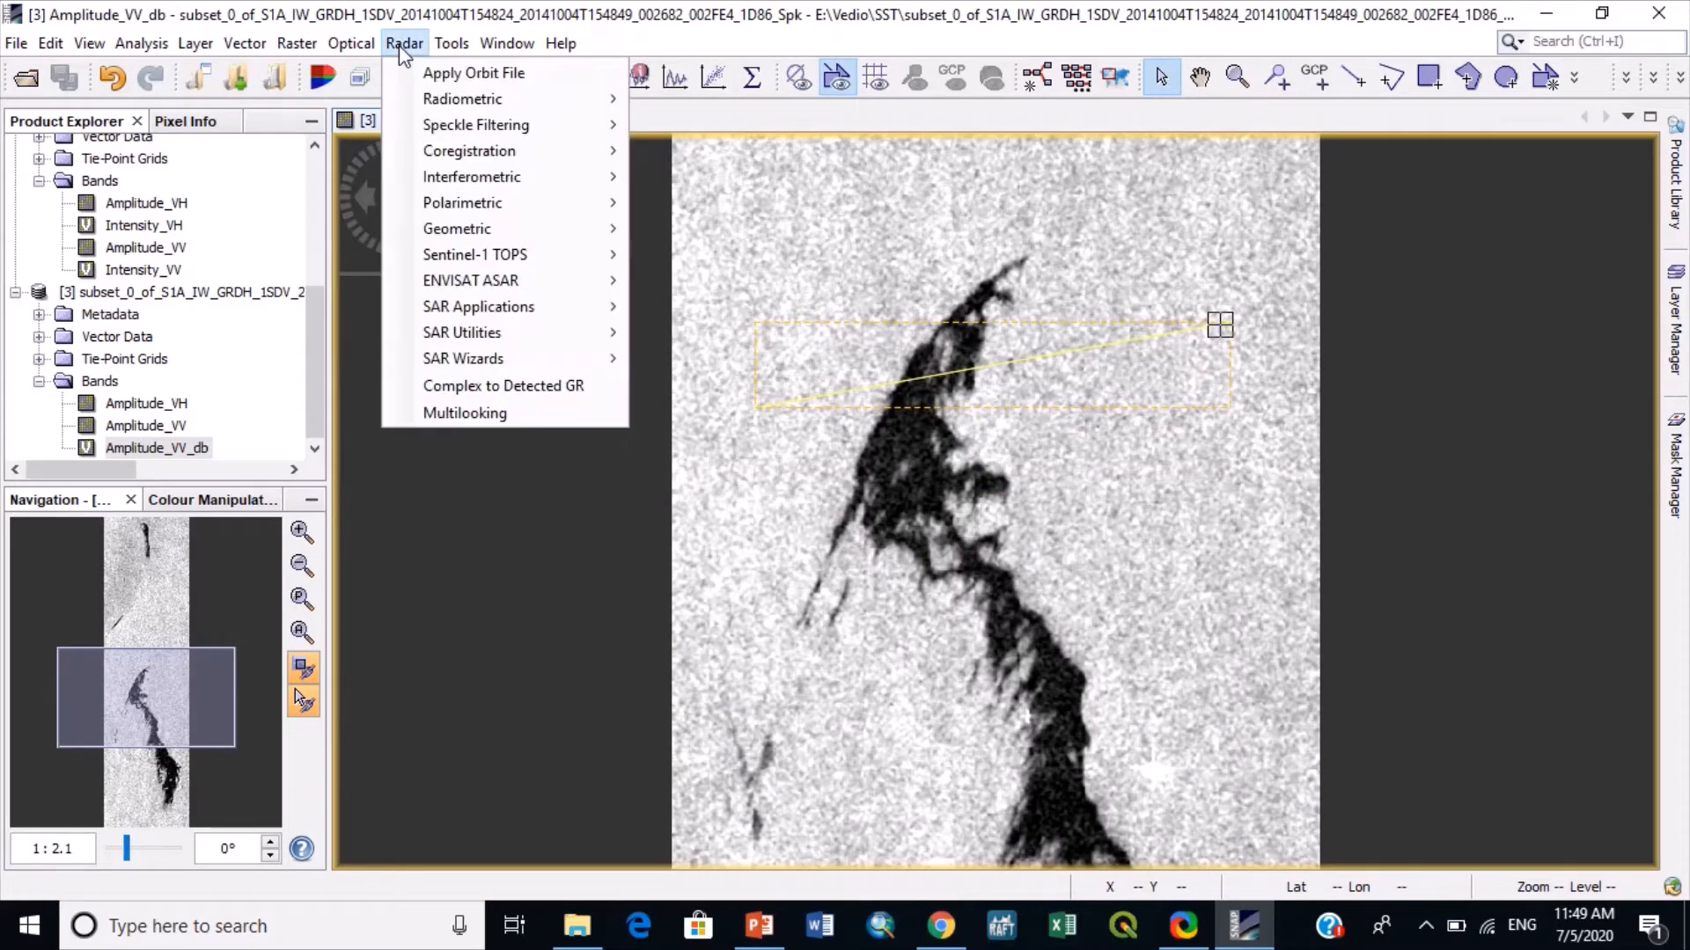
pyautogui.moveTo(519, 308)
pyautogui.moveTo(704, 308)
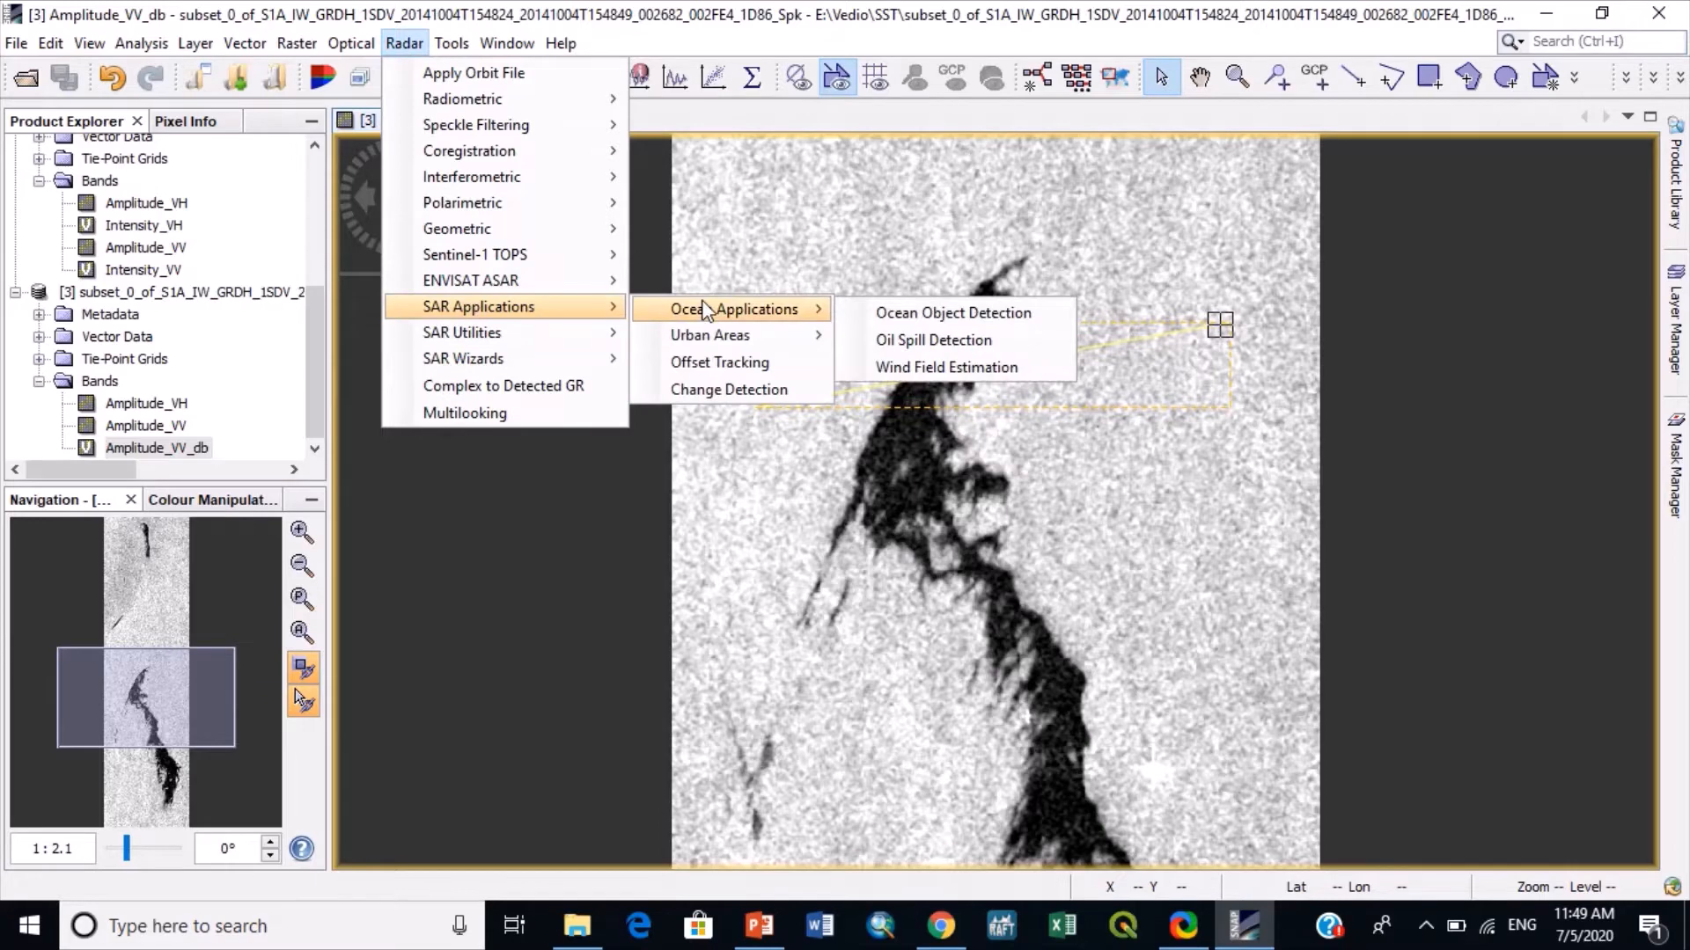
pyautogui.click(912, 340)
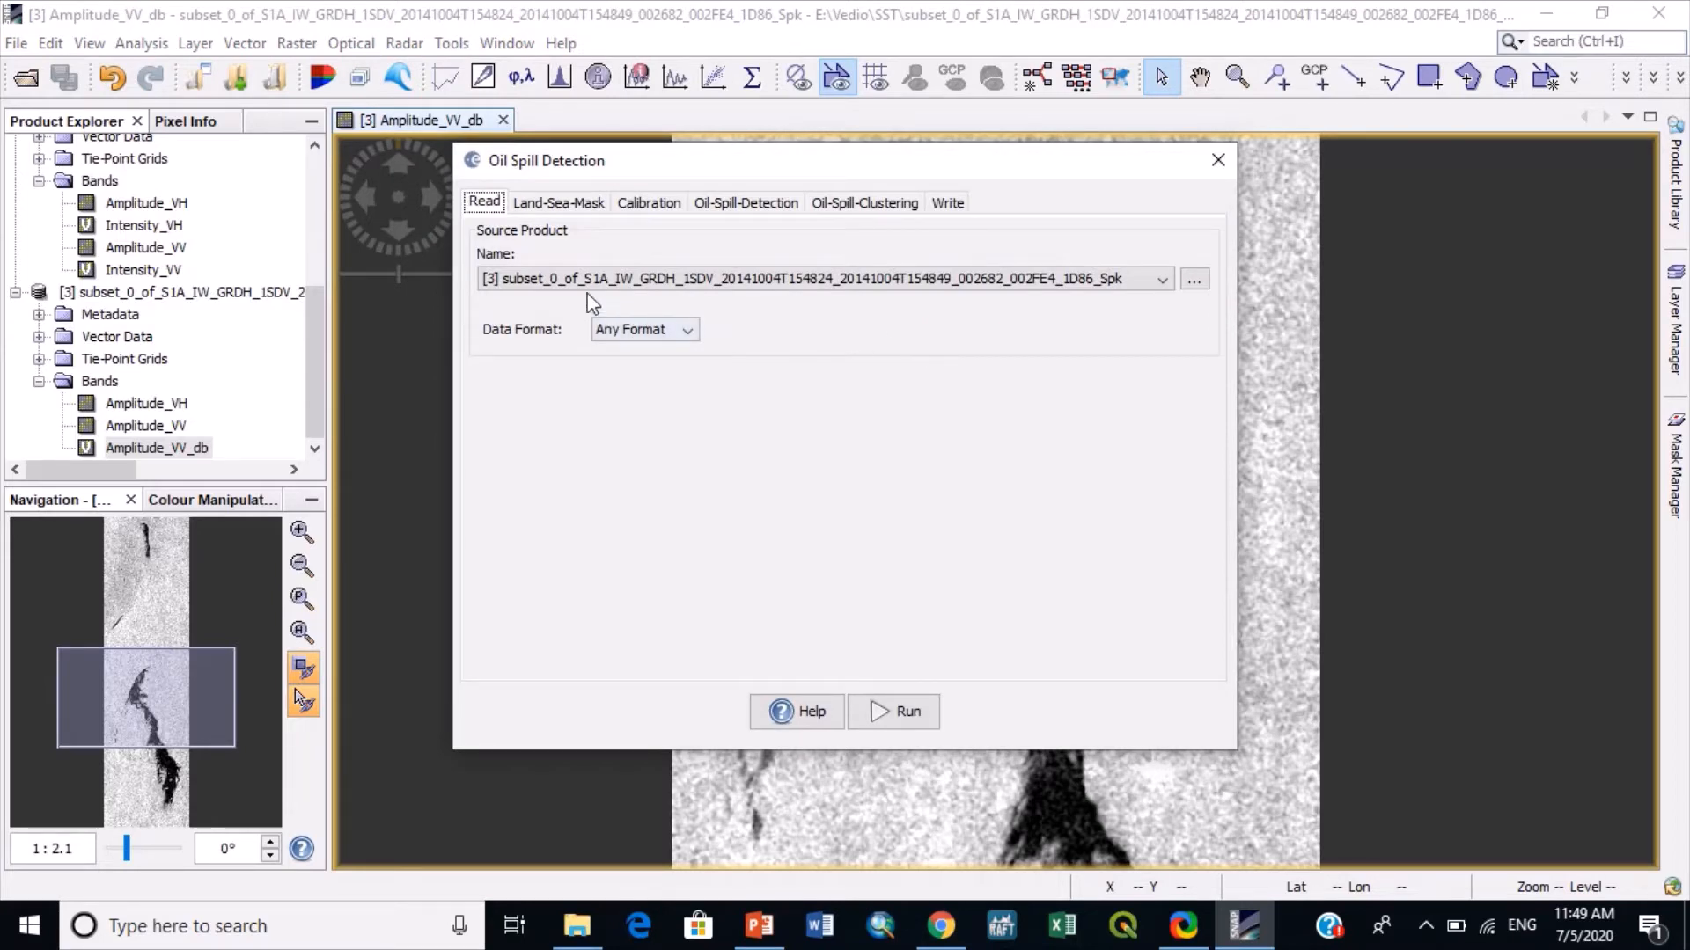
pyautogui.click(315, 379)
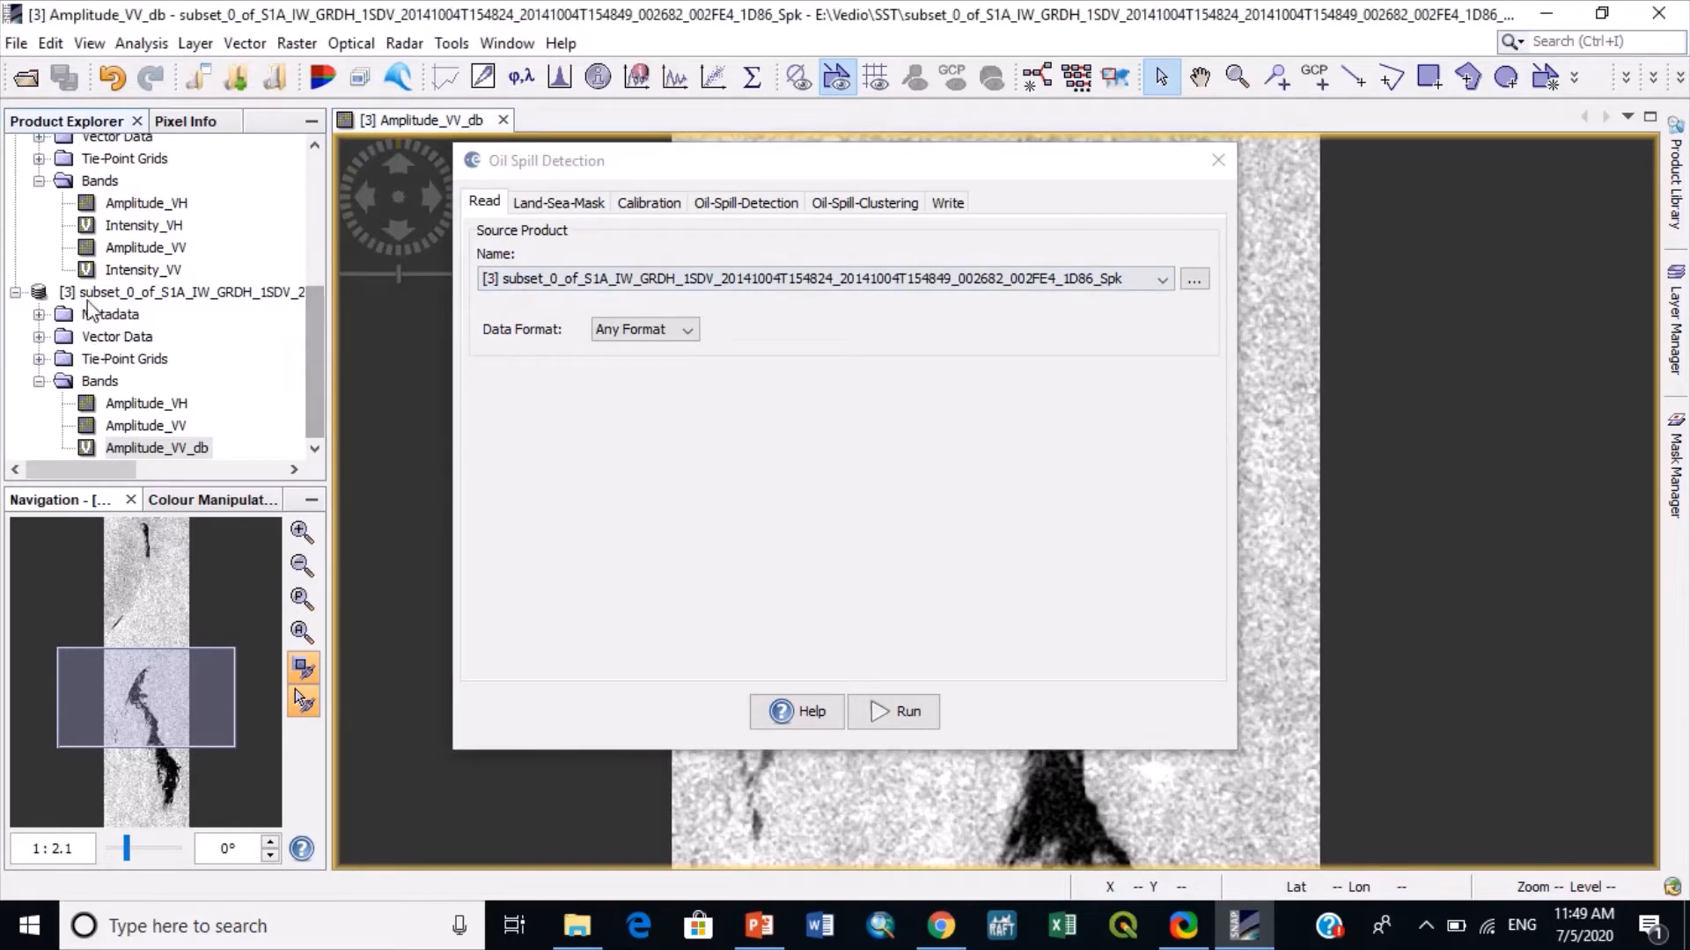
pyautogui.click(573, 203)
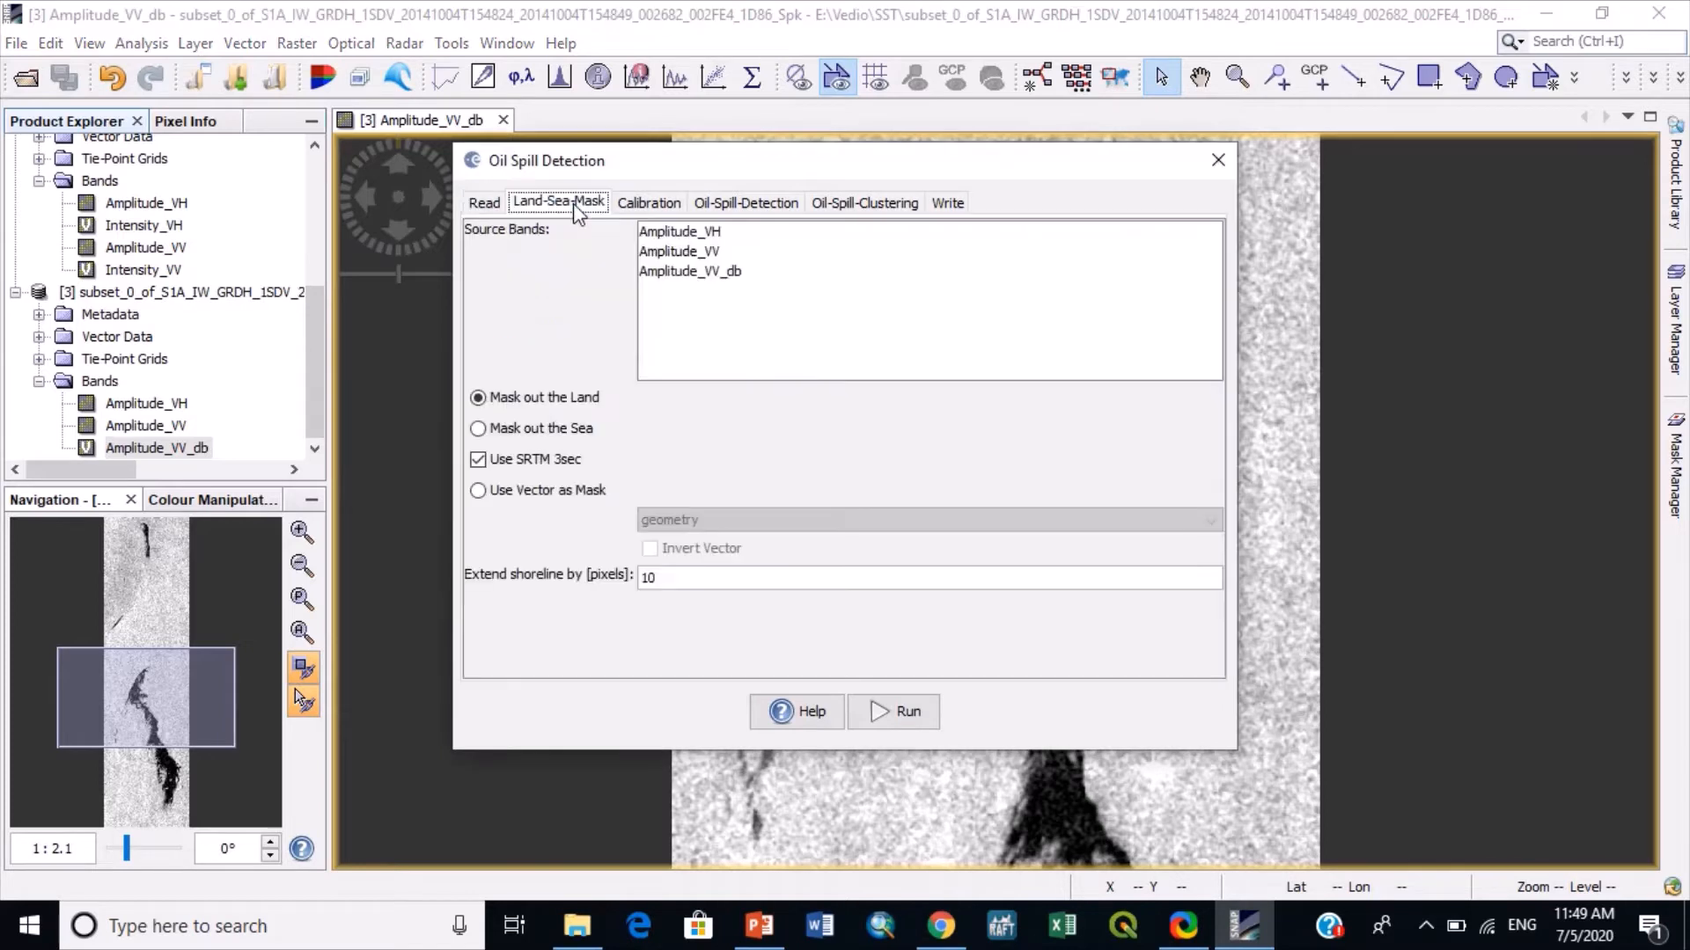
# - Choose VV as the calibration polarisation and Sigma0_VV as the only source band for oil spill detection
pyautogui.click(648, 204)
pyautogui.click(651, 252)
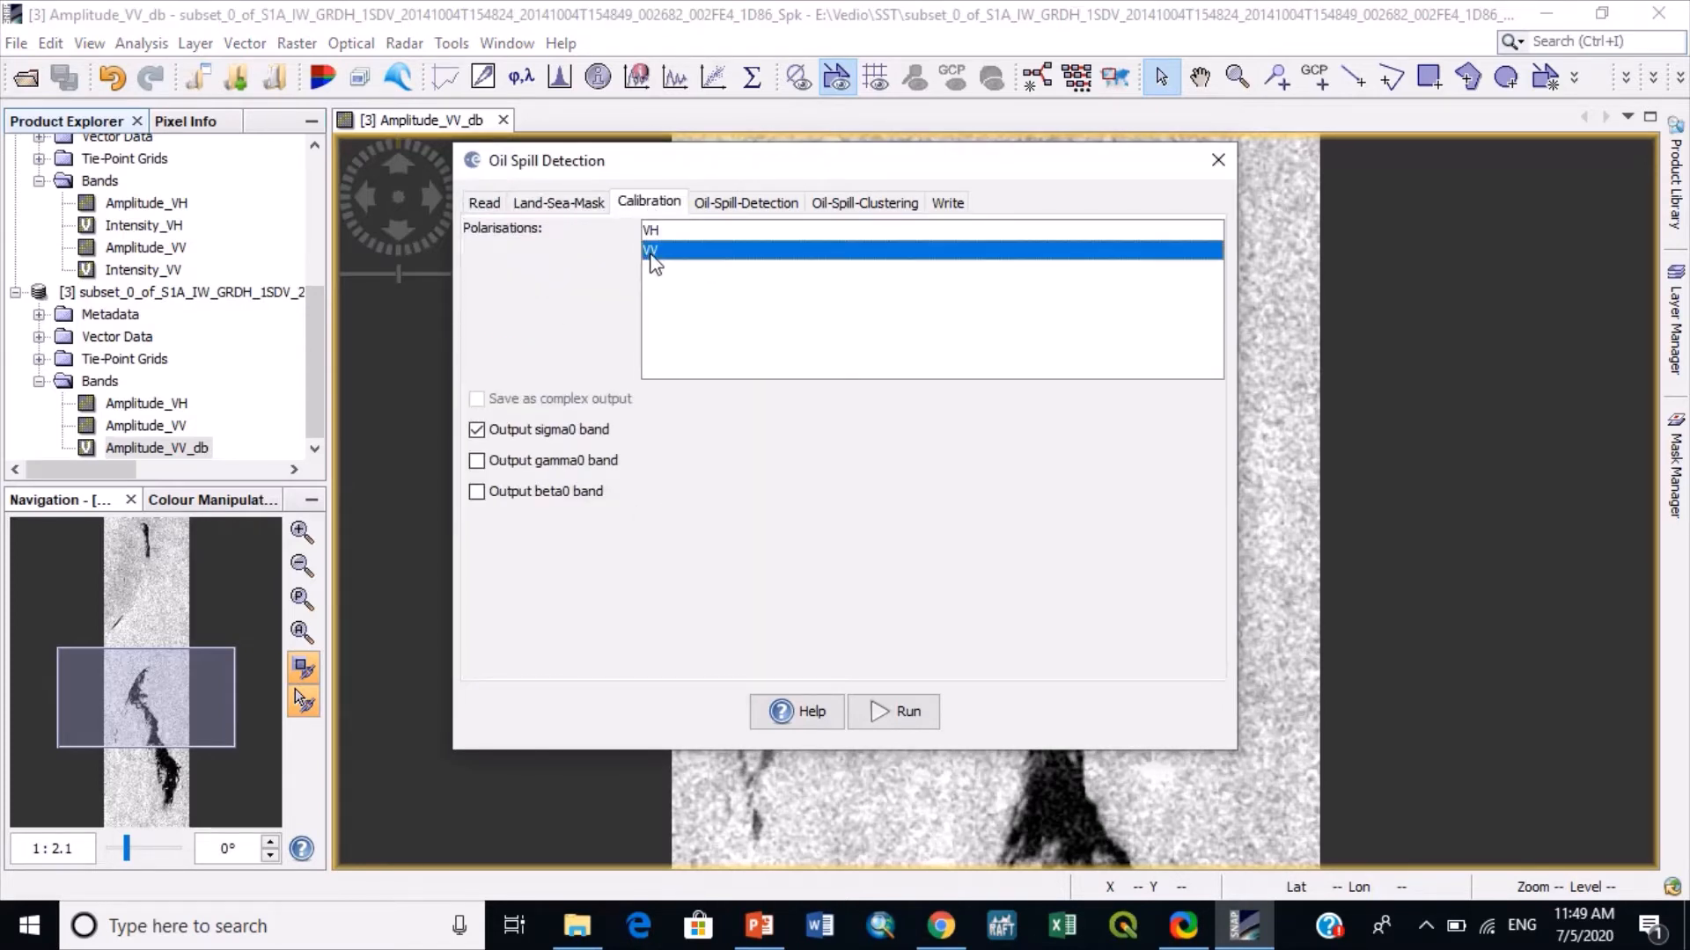
pyautogui.click(765, 208)
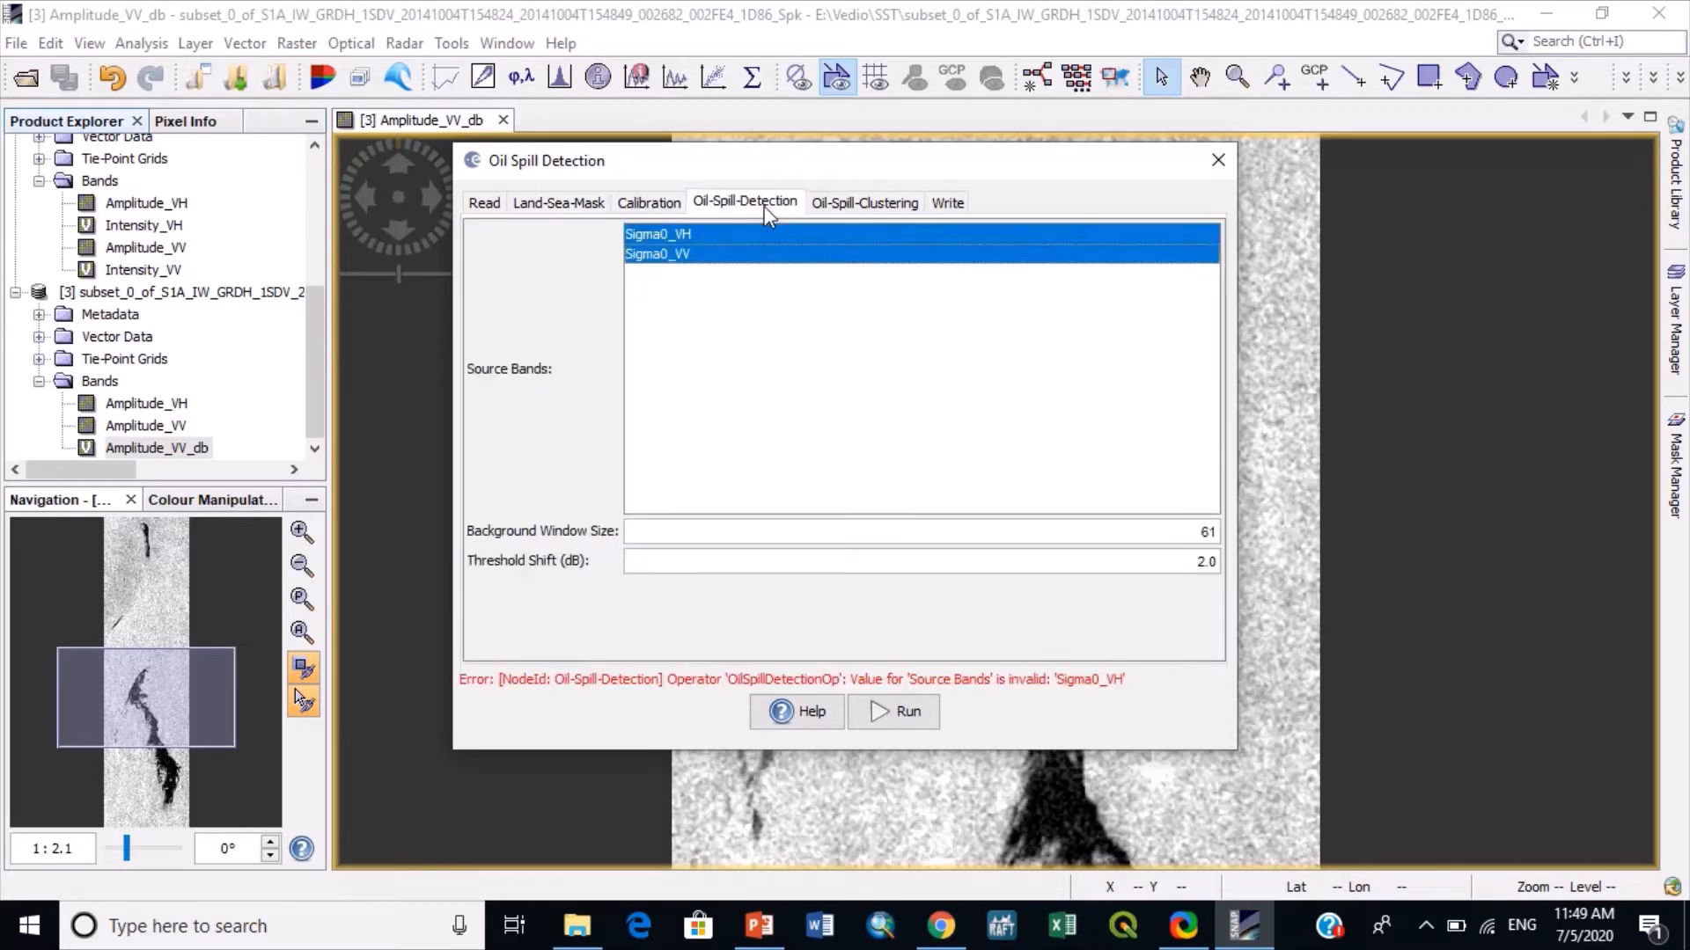
pyautogui.click(728, 232)
pyautogui.click(693, 257)
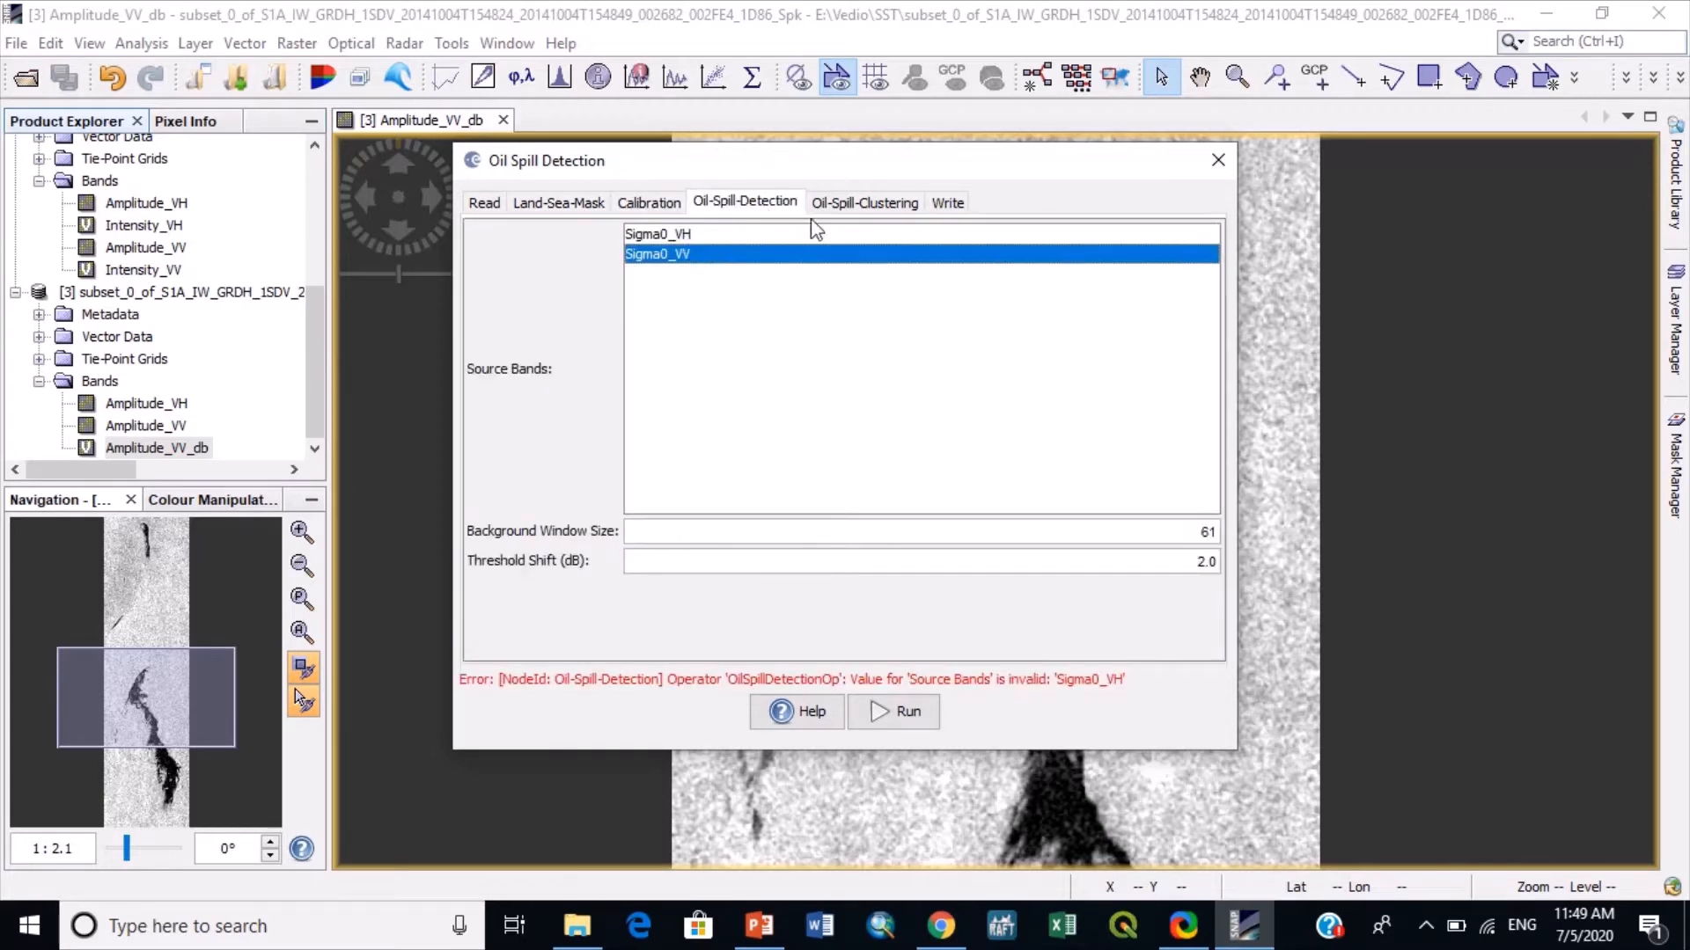
# - Check the minimum cluster size, and set the detection background window size to 1000 and the threshold shift to 3.5 dB
pyautogui.click(843, 210)
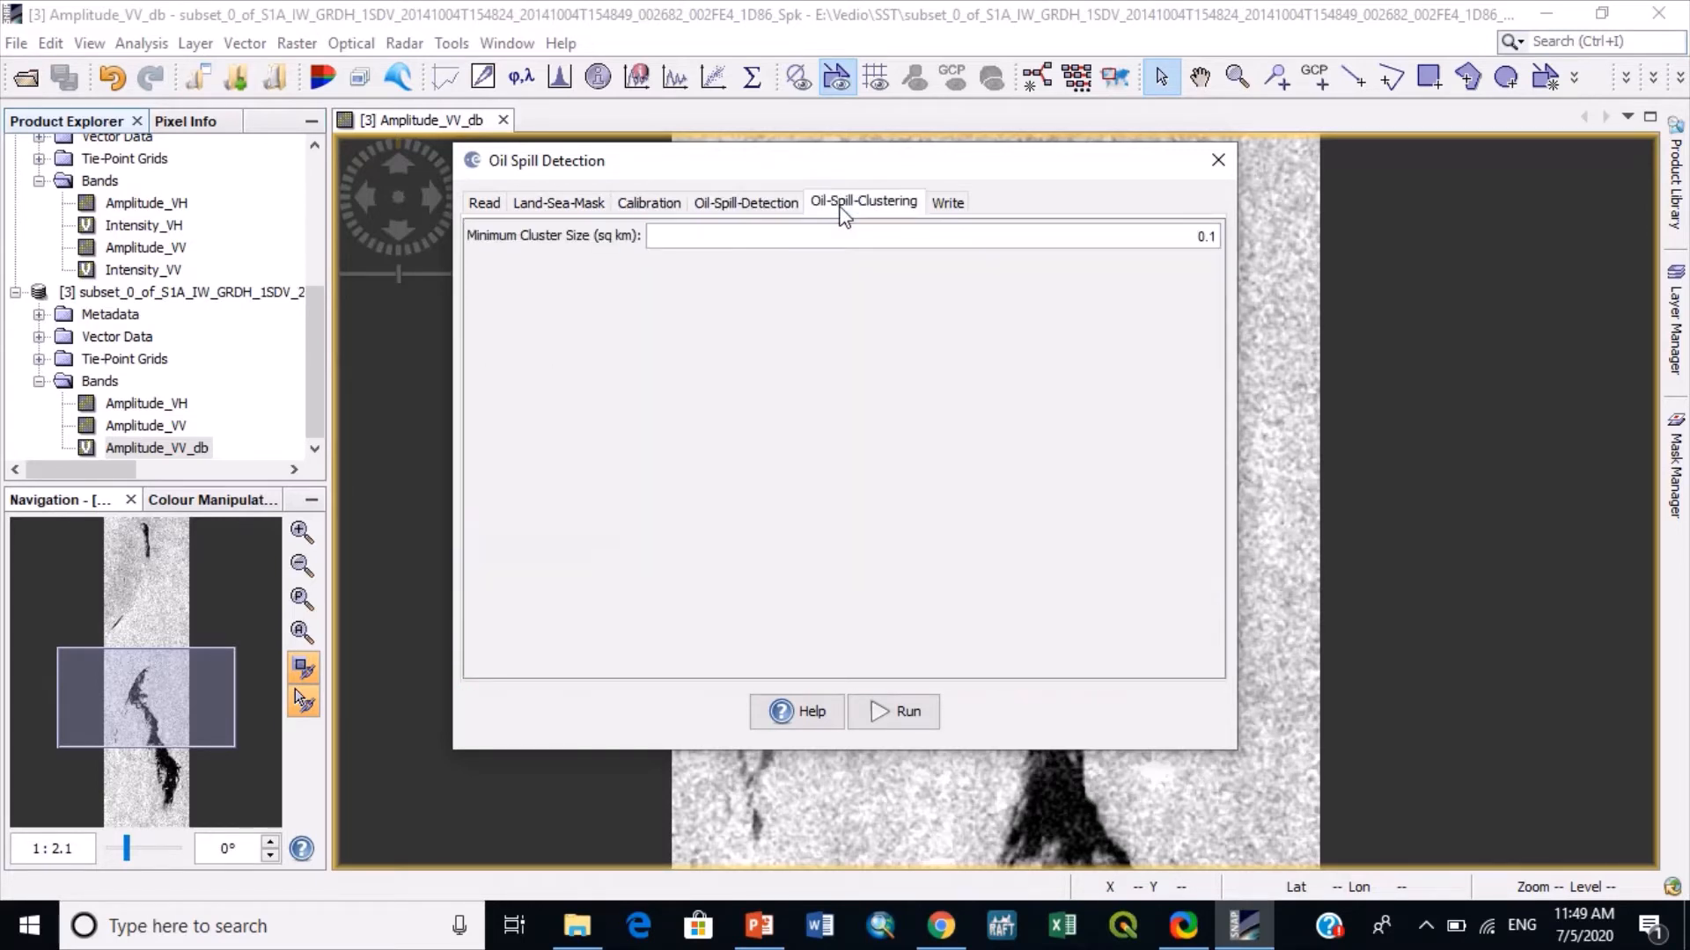
pyautogui.click(717, 205)
pyautogui.moveTo(1113, 542); pyautogui.dragTo(1392, 552)
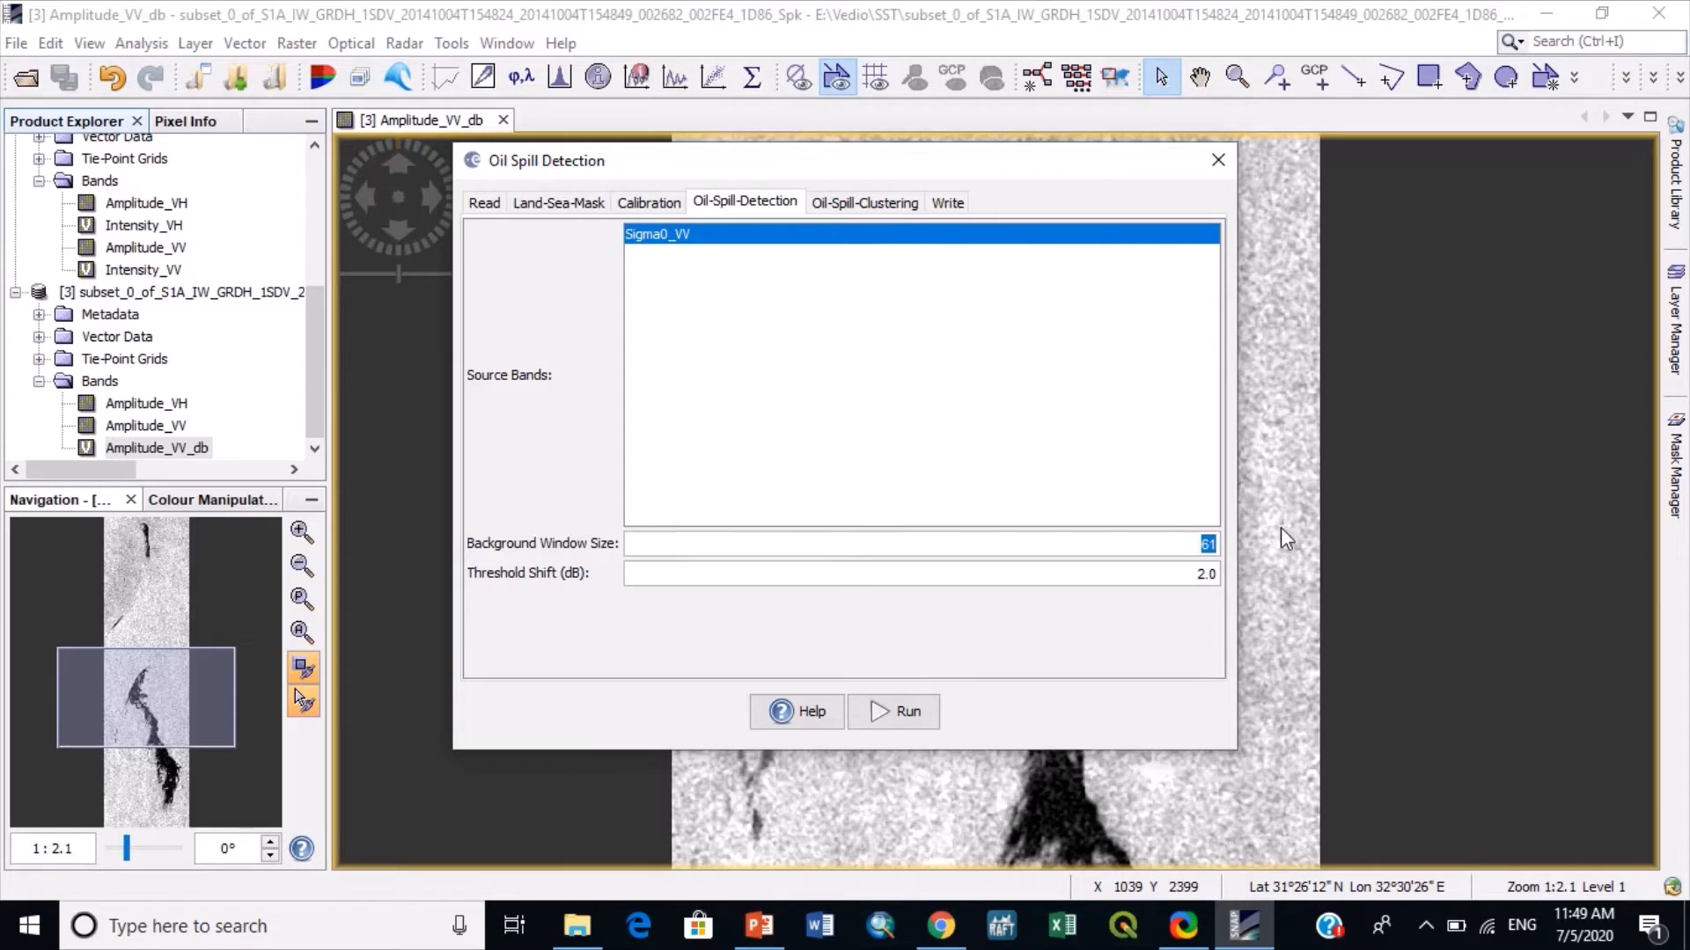
pyautogui.write('1000')
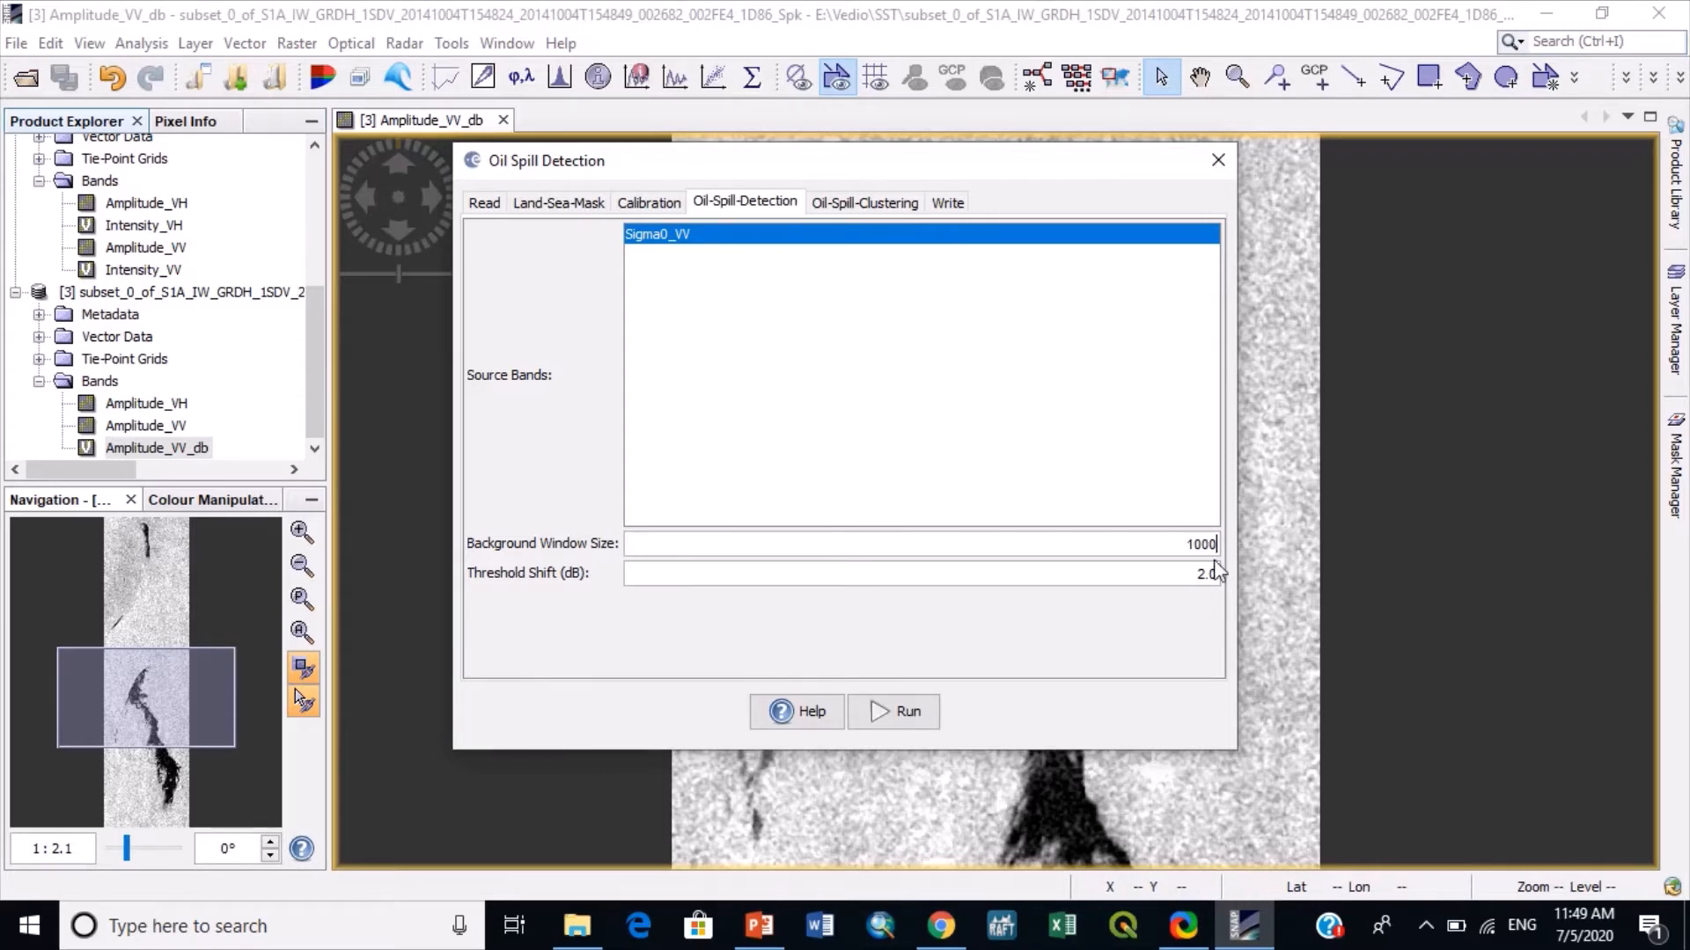
pyautogui.press('Tab')
pyautogui.write('3')
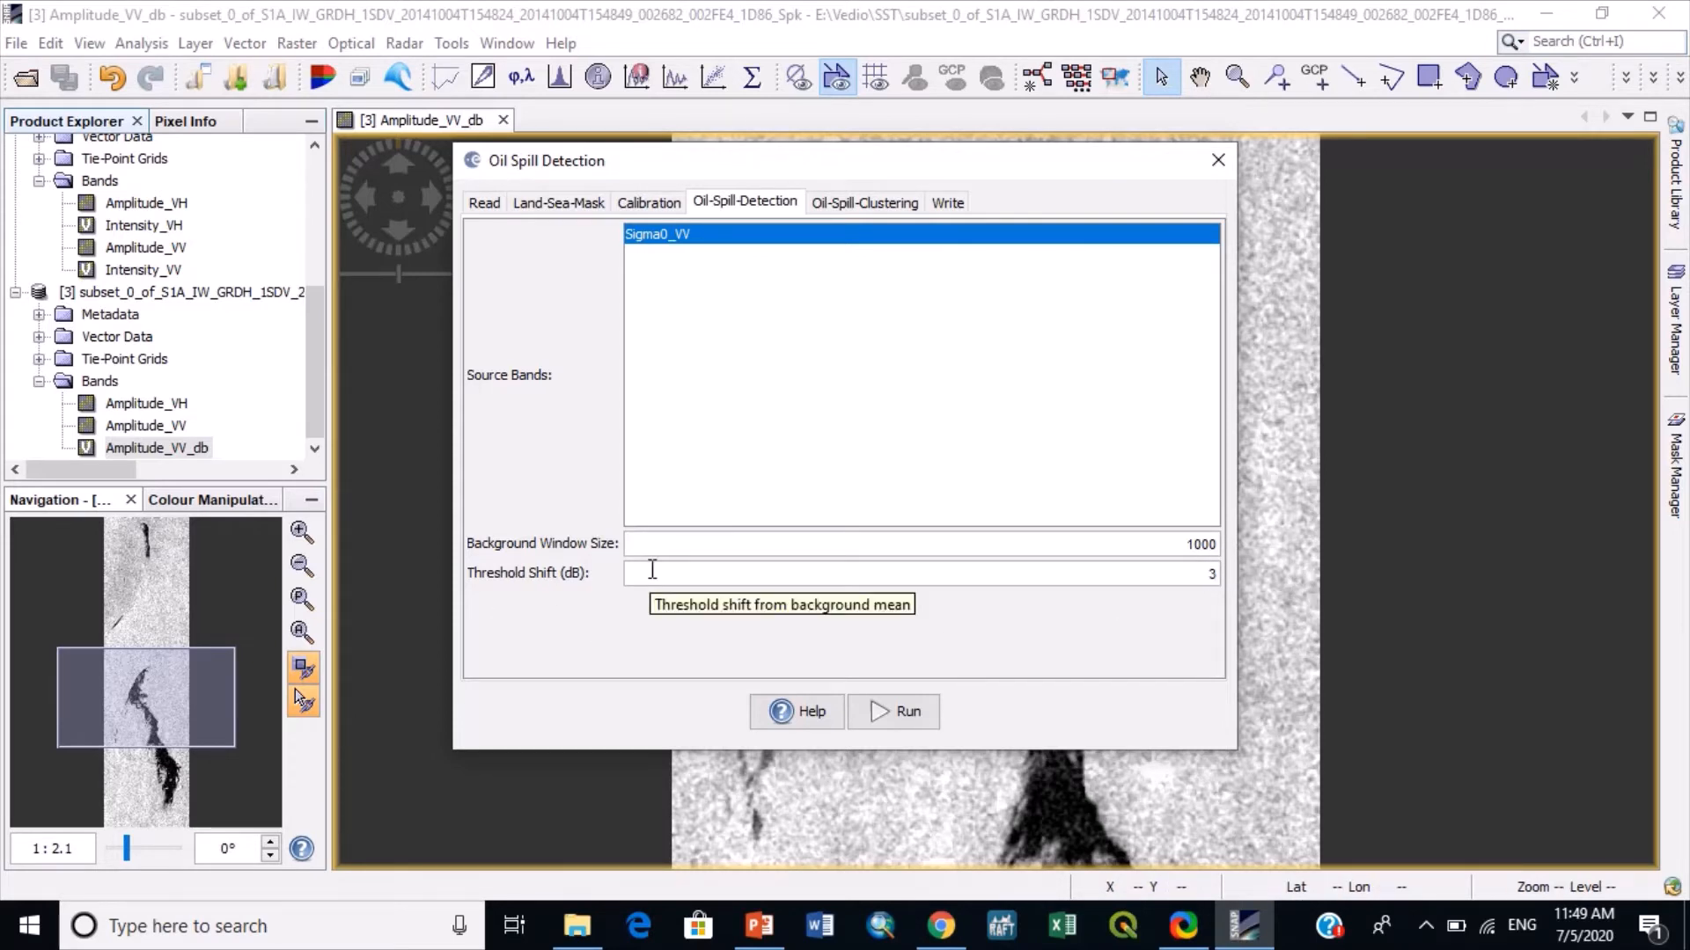
pyautogui.write('.5')
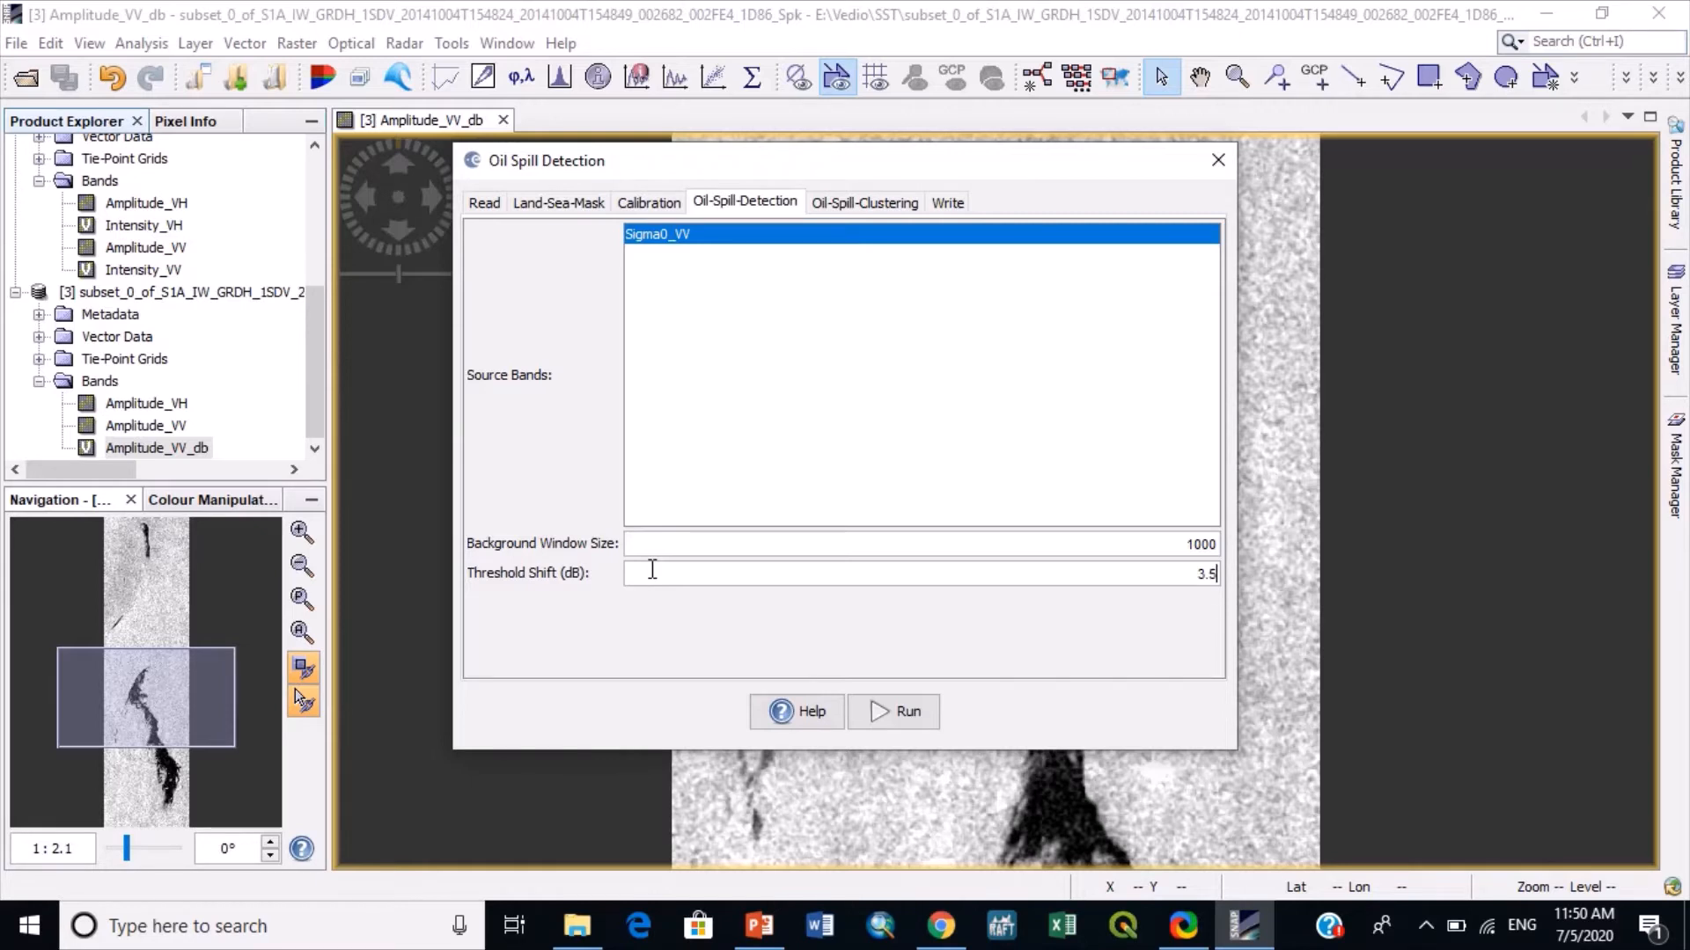
# - Set the target directory of oil_spill_detection to the desktop folder Oil Spill Case 2014, then close Oil Spill Detection without running it
pyautogui.click(942, 208)
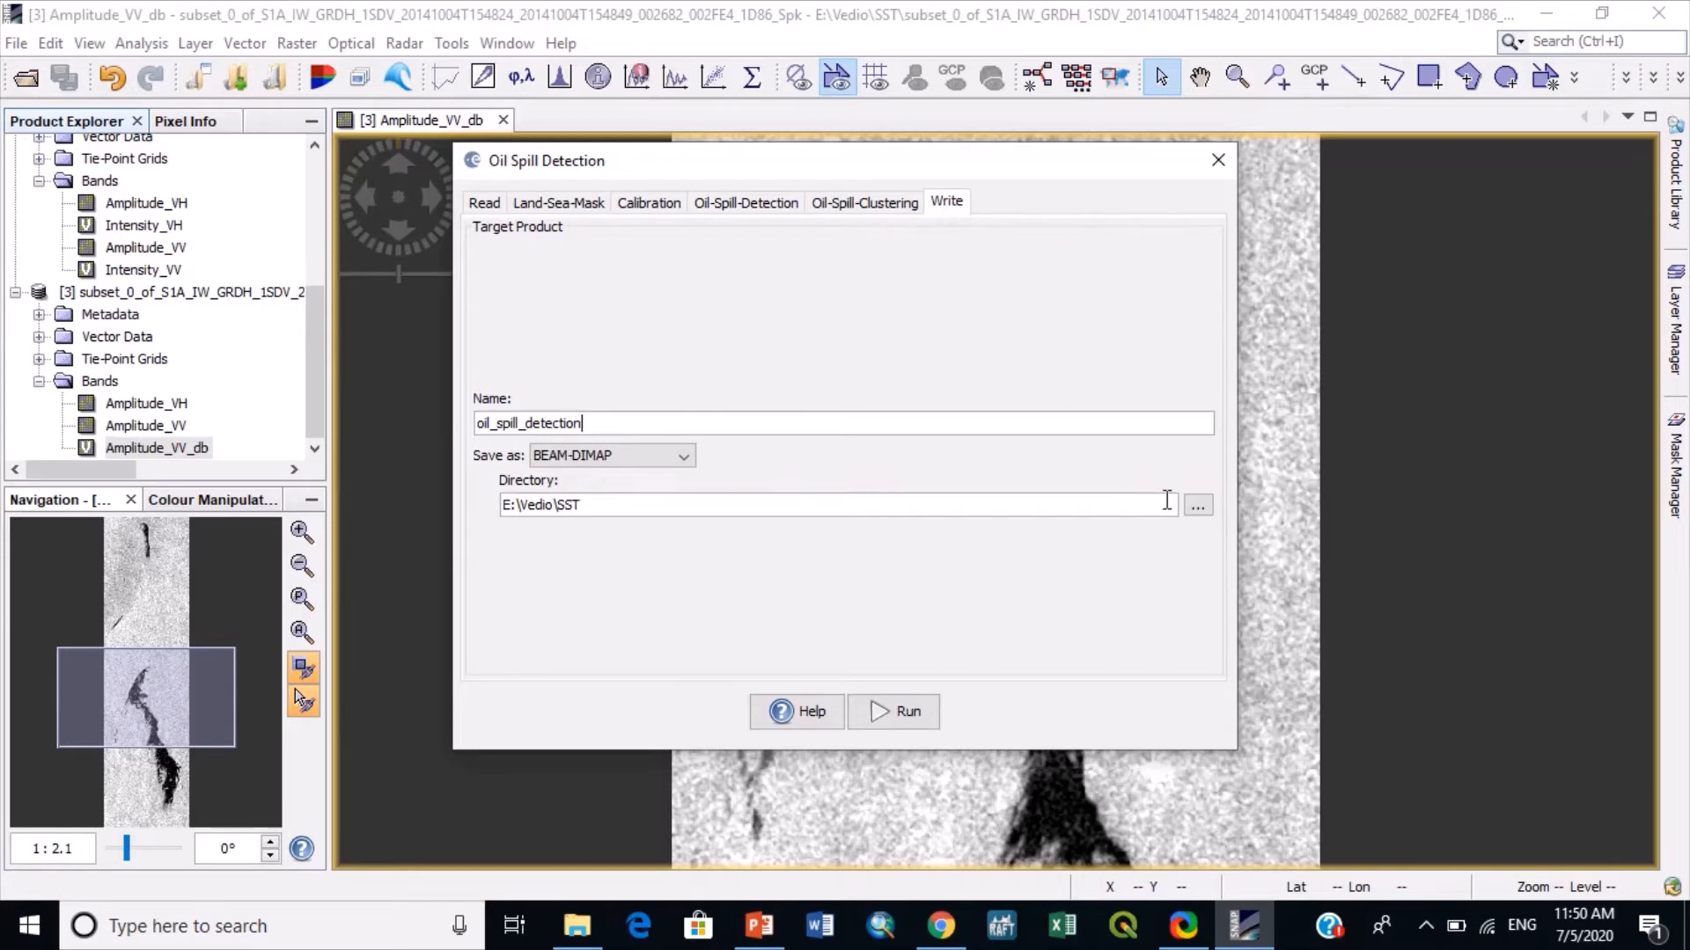
pyautogui.click(1199, 506)
pyautogui.click(418, 374)
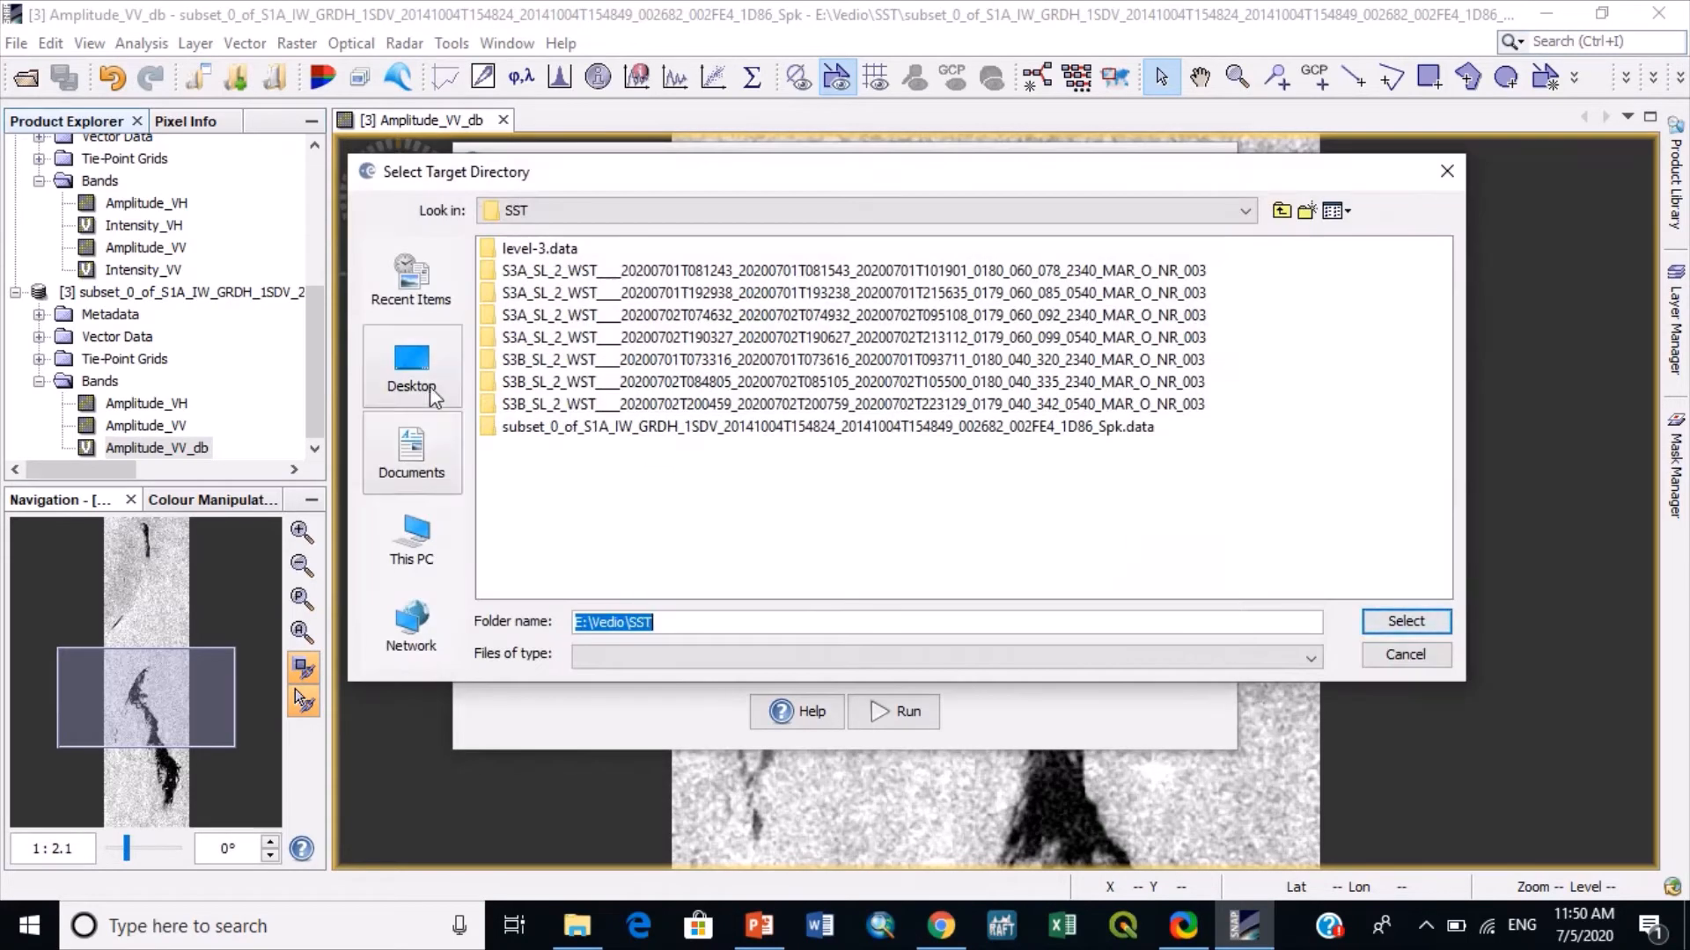
pyautogui.doubleClick(541, 366)
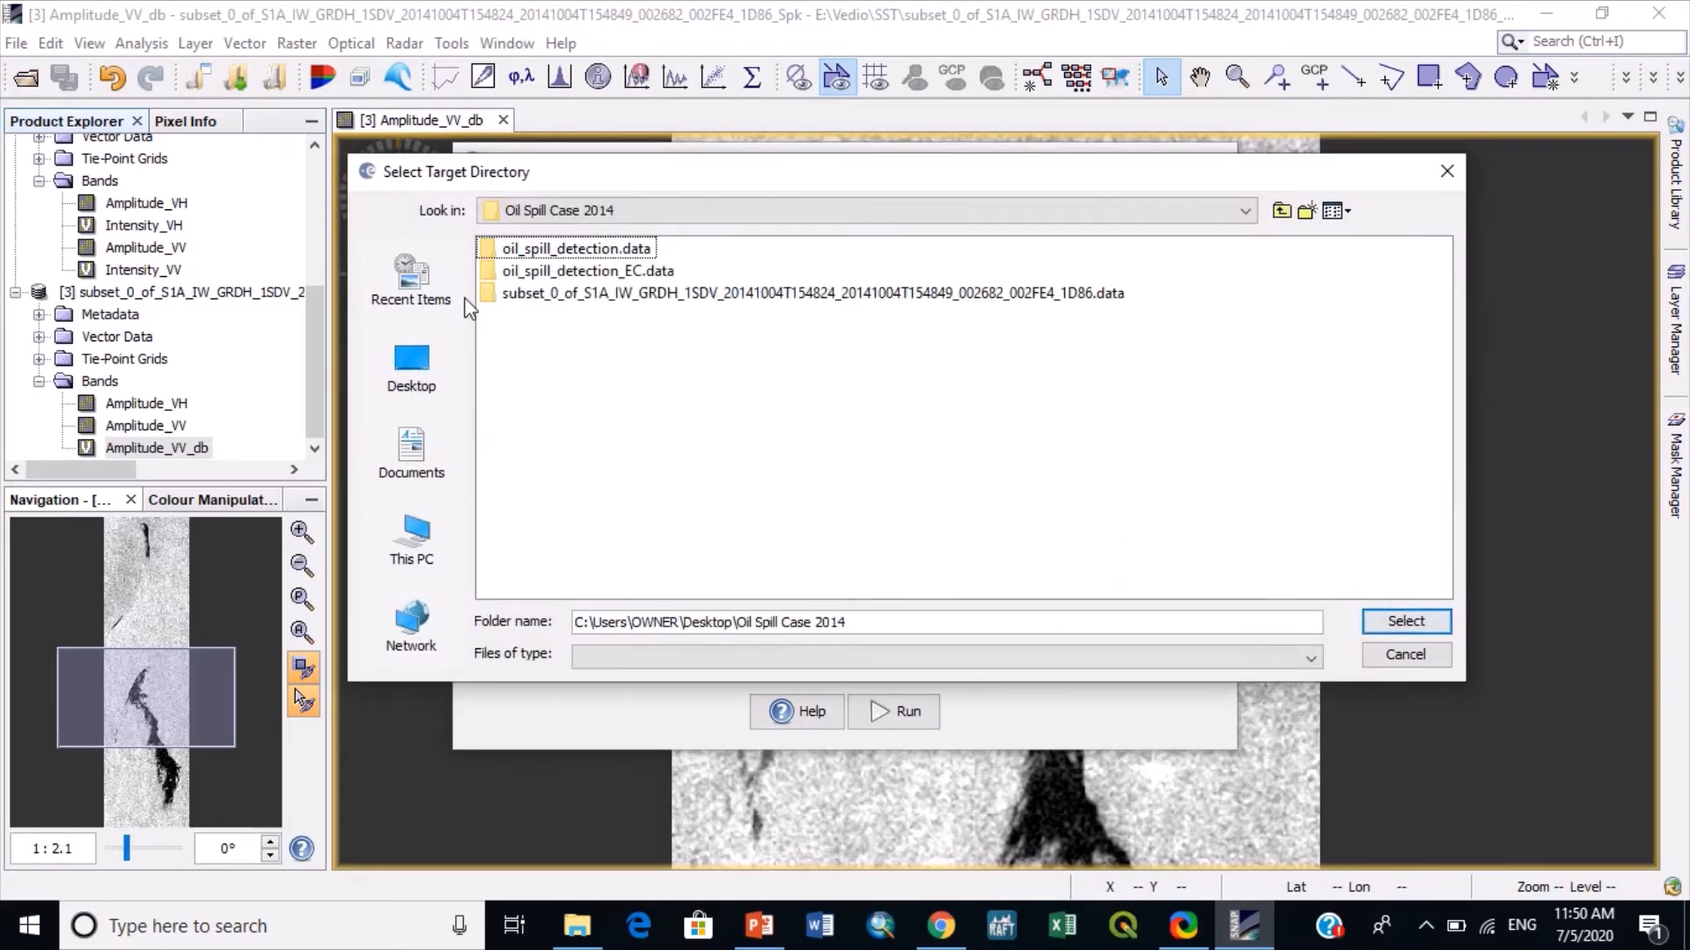
pyautogui.click(1411, 624)
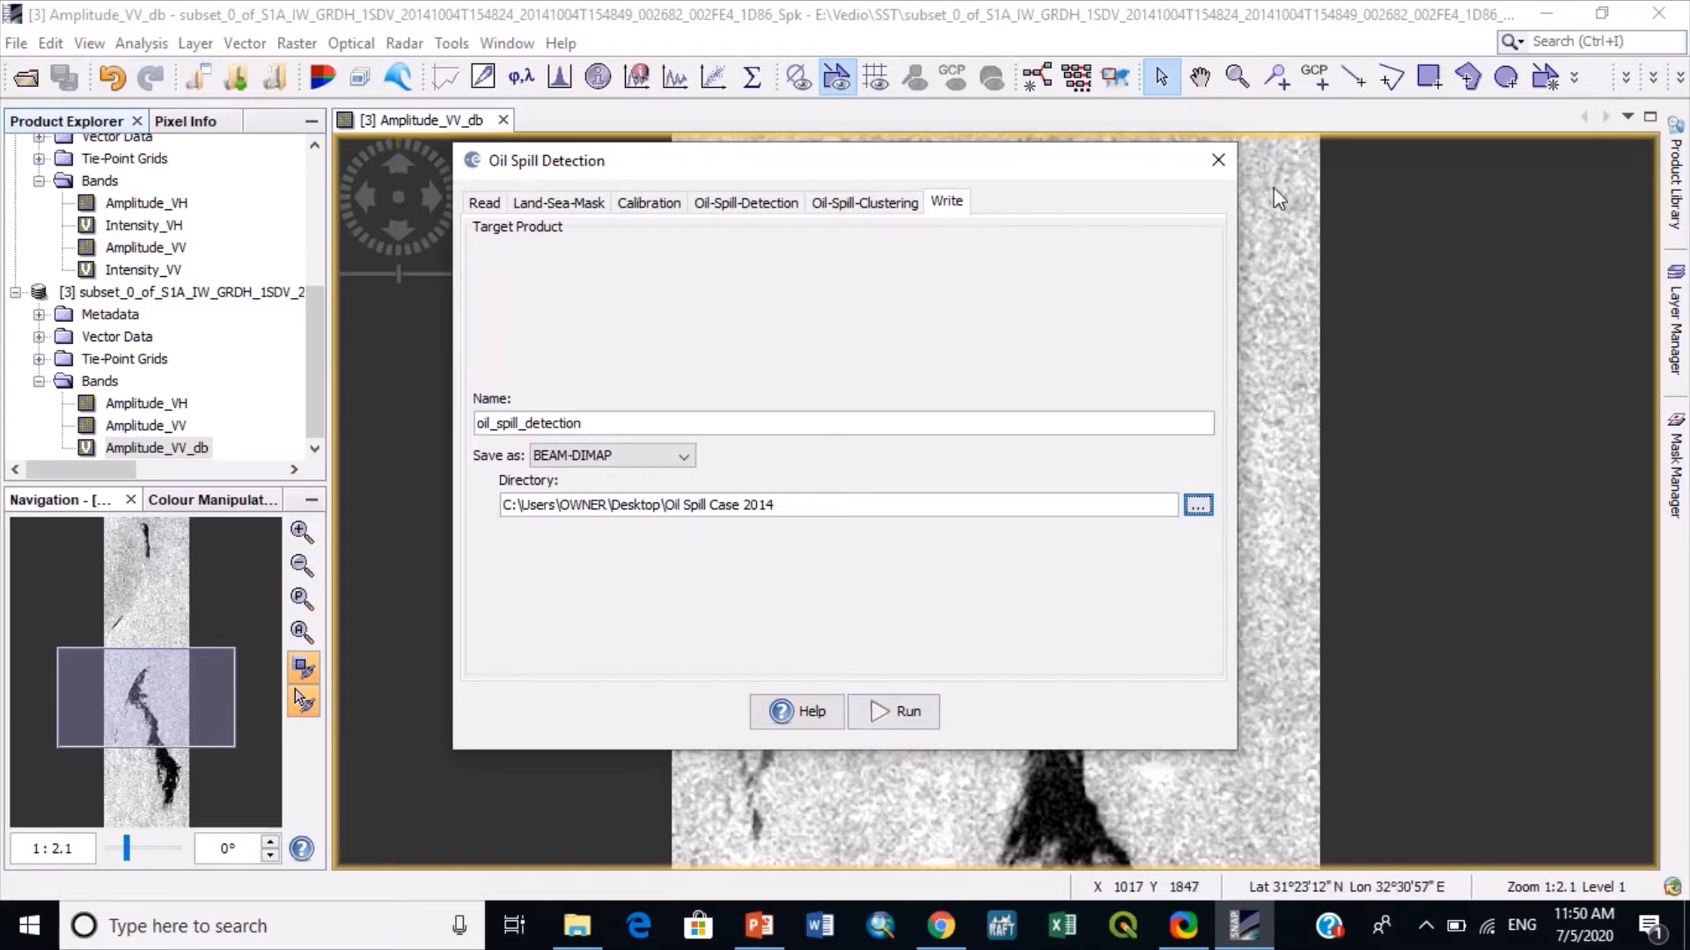
pyautogui.click(1232, 159)
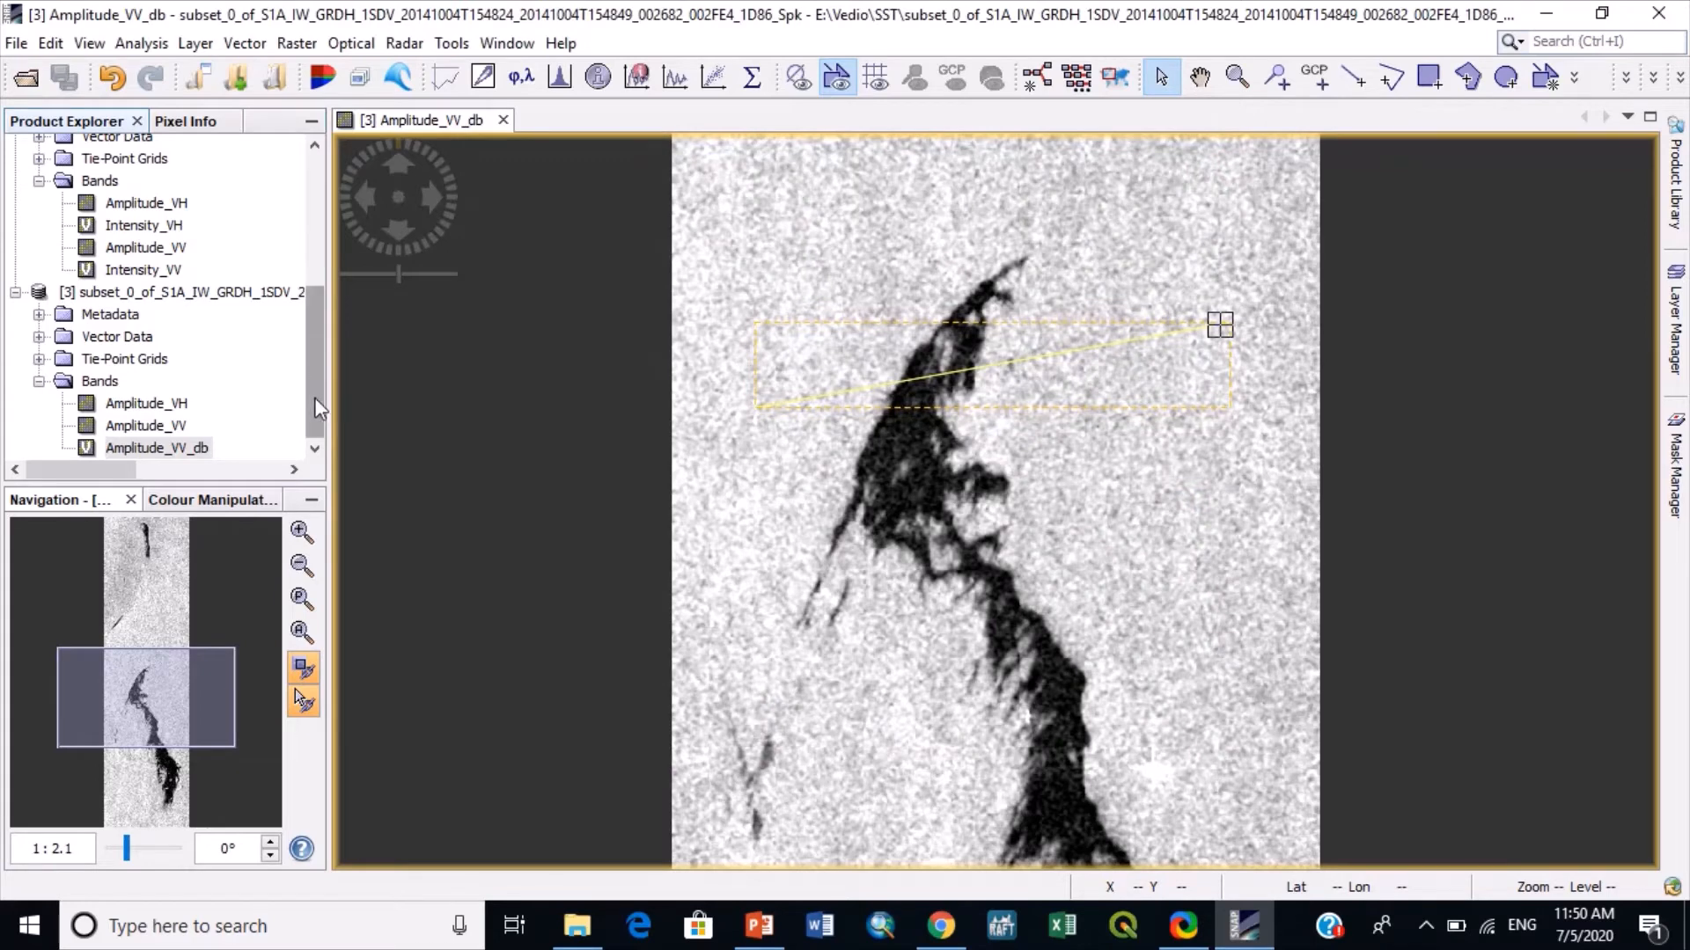
# - Open the oil_spill_detection product from the Oil Spill Case 2014 folder and display its Sigma0_VV_oil_spill_bit_msk band
pyautogui.click(26, 78)
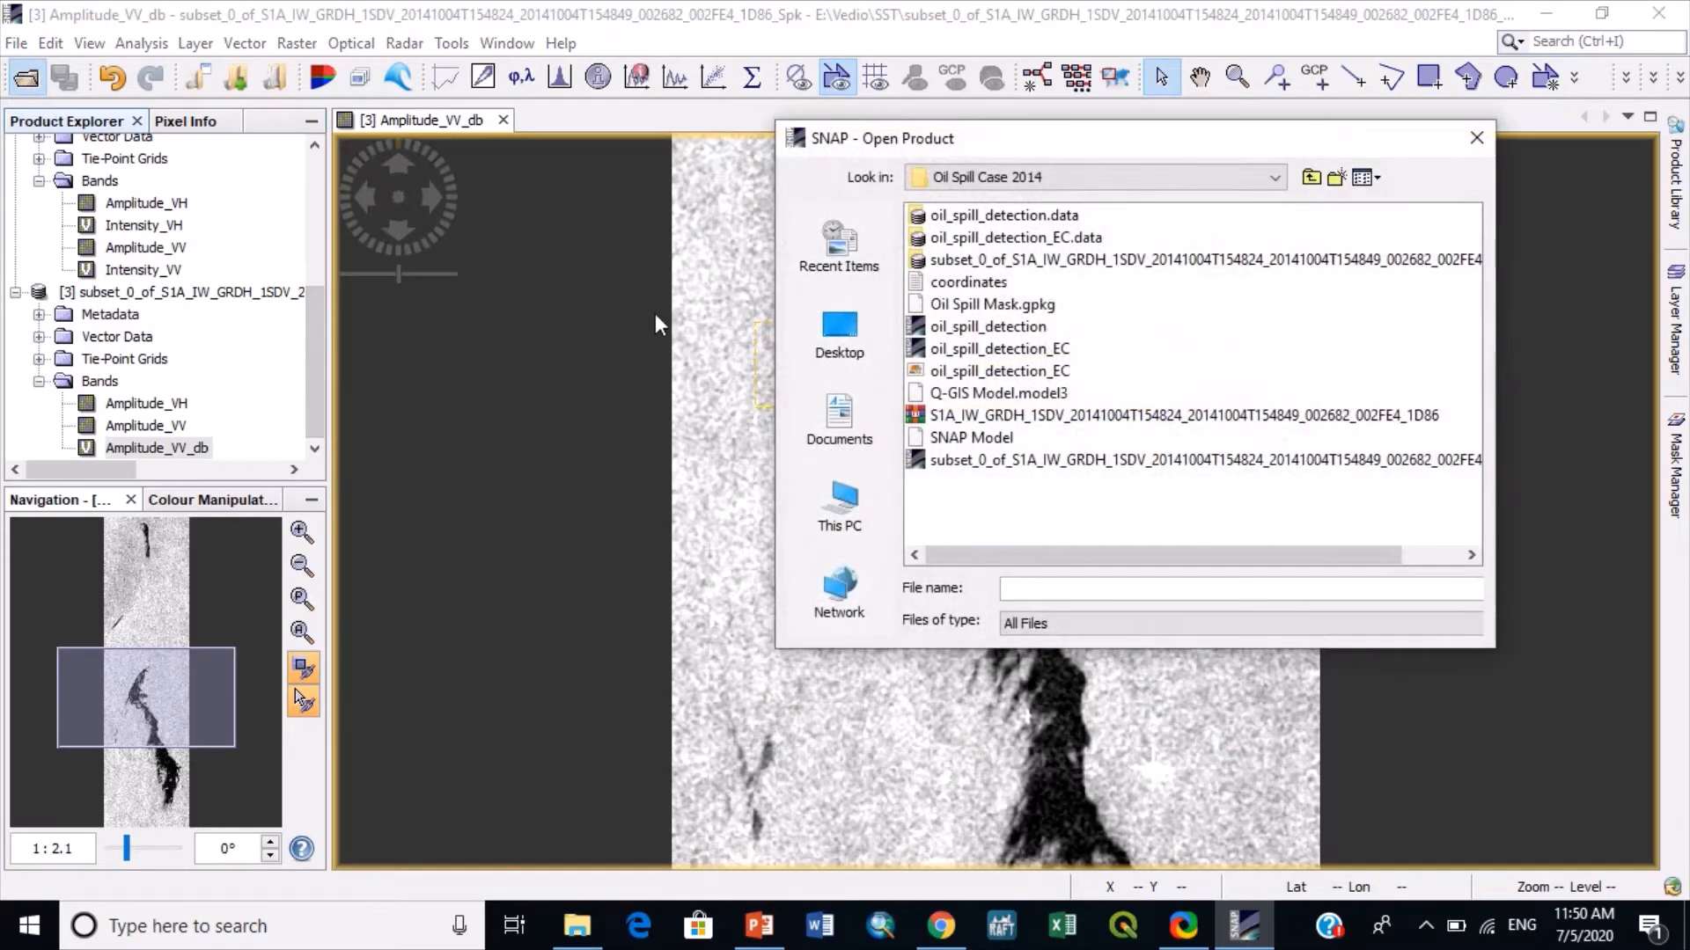
pyautogui.doubleClick(990, 327)
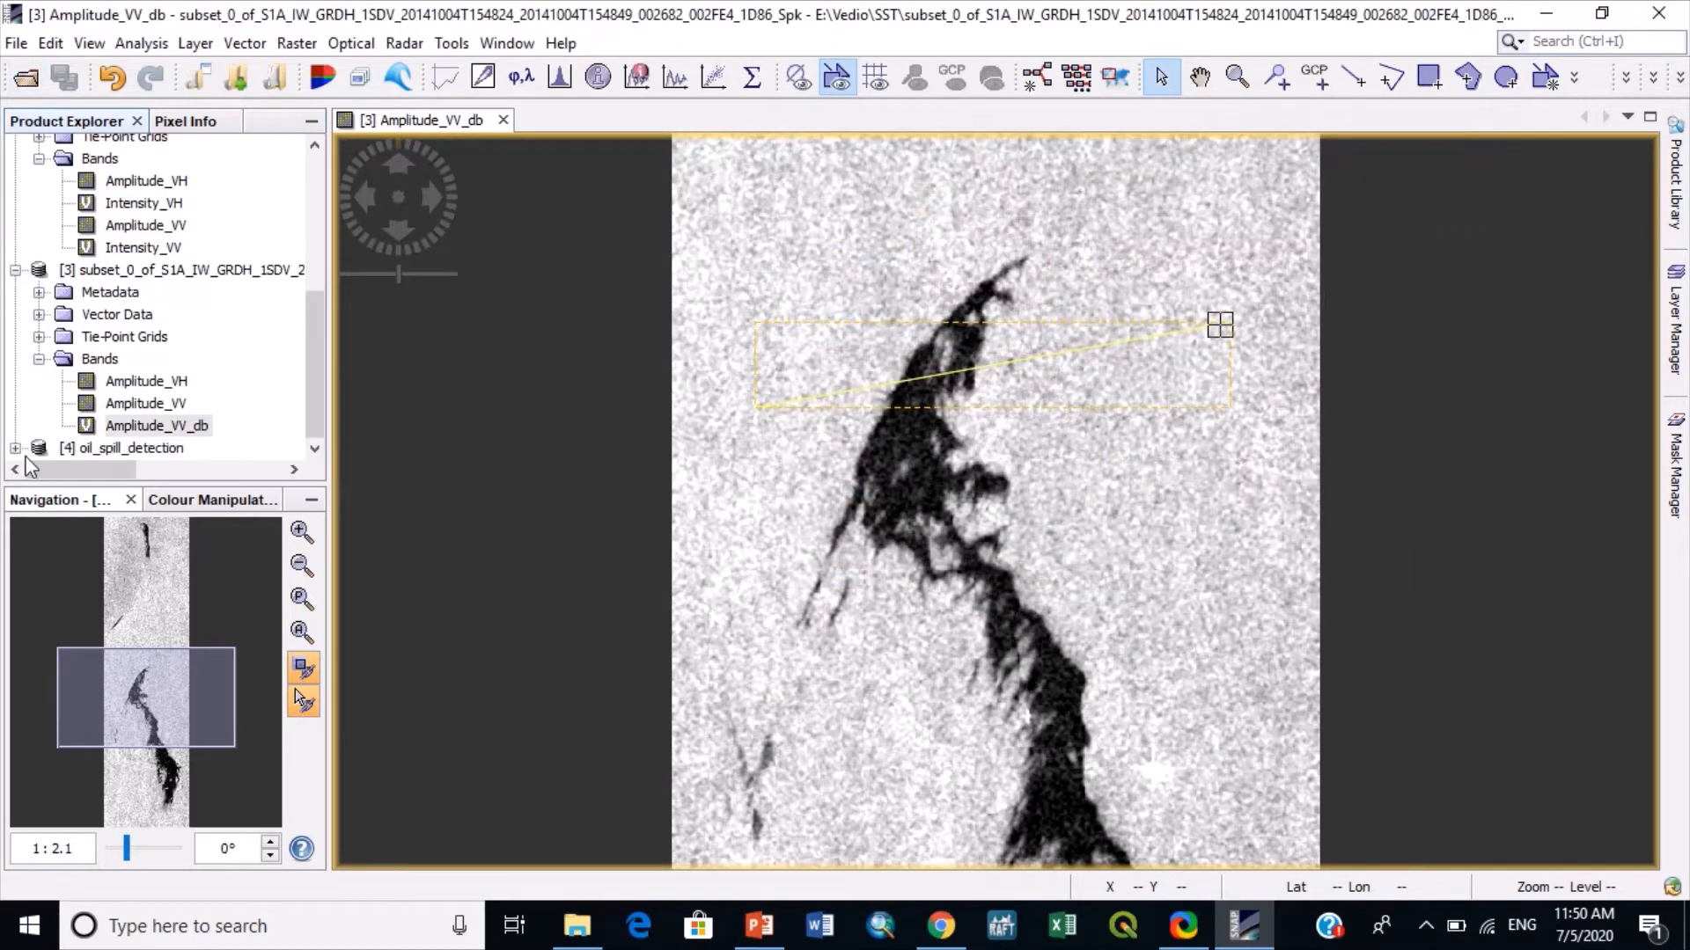
pyautogui.click(15, 446)
pyautogui.click(39, 426)
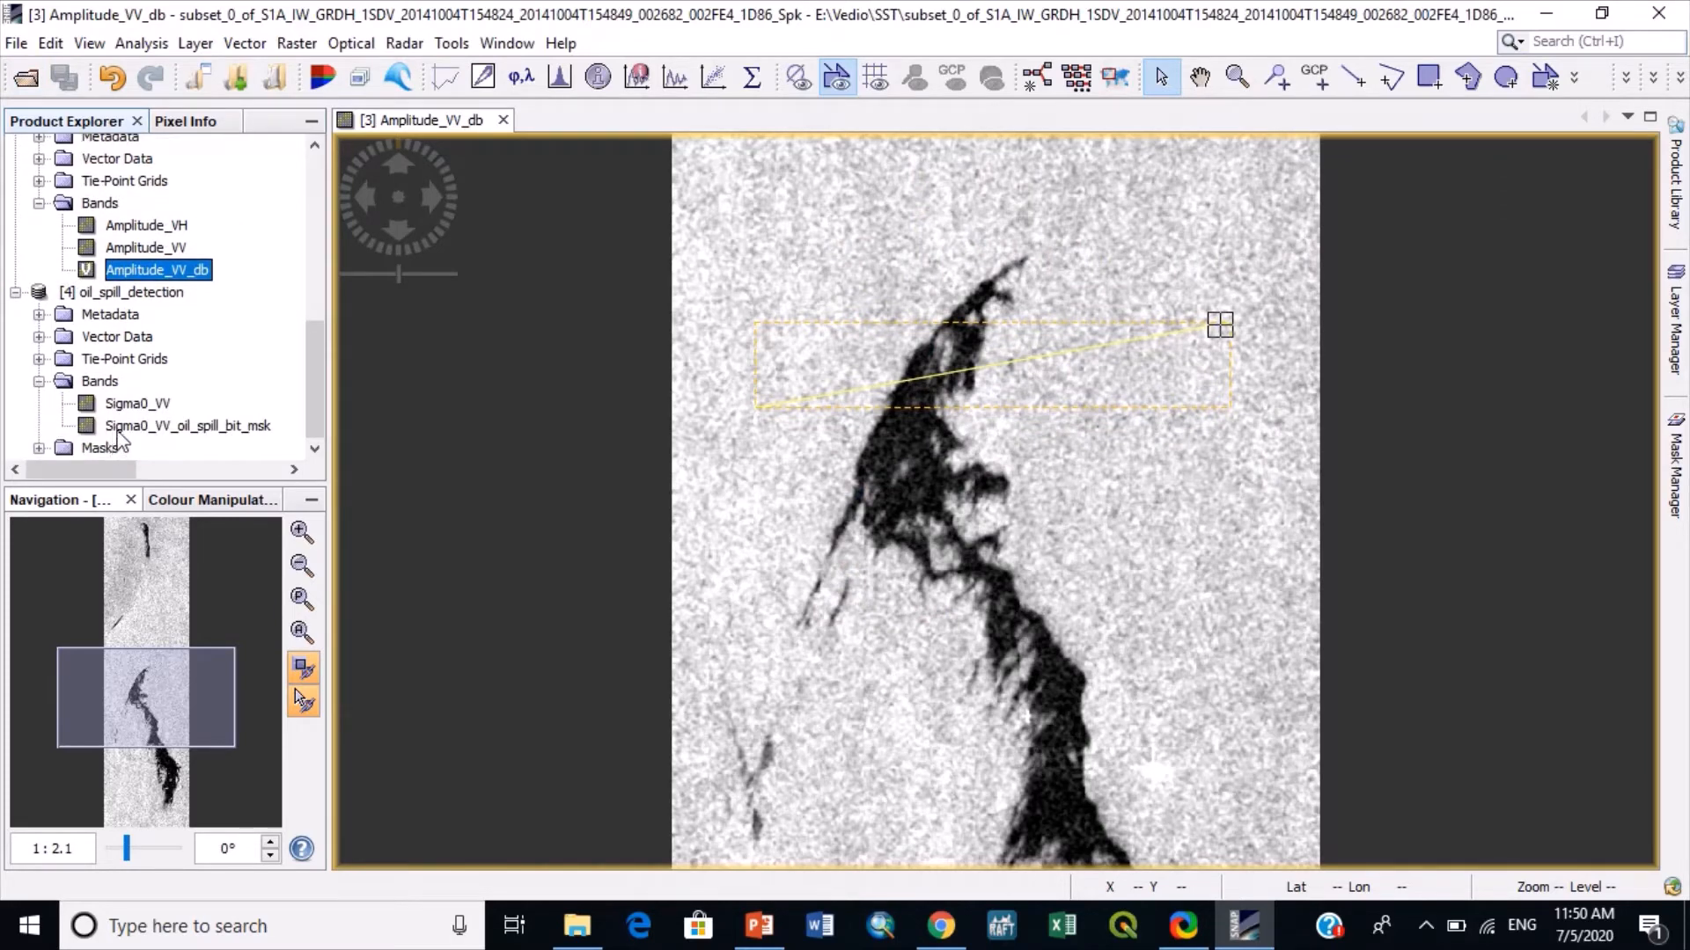
pyautogui.doubleClick(125, 428)
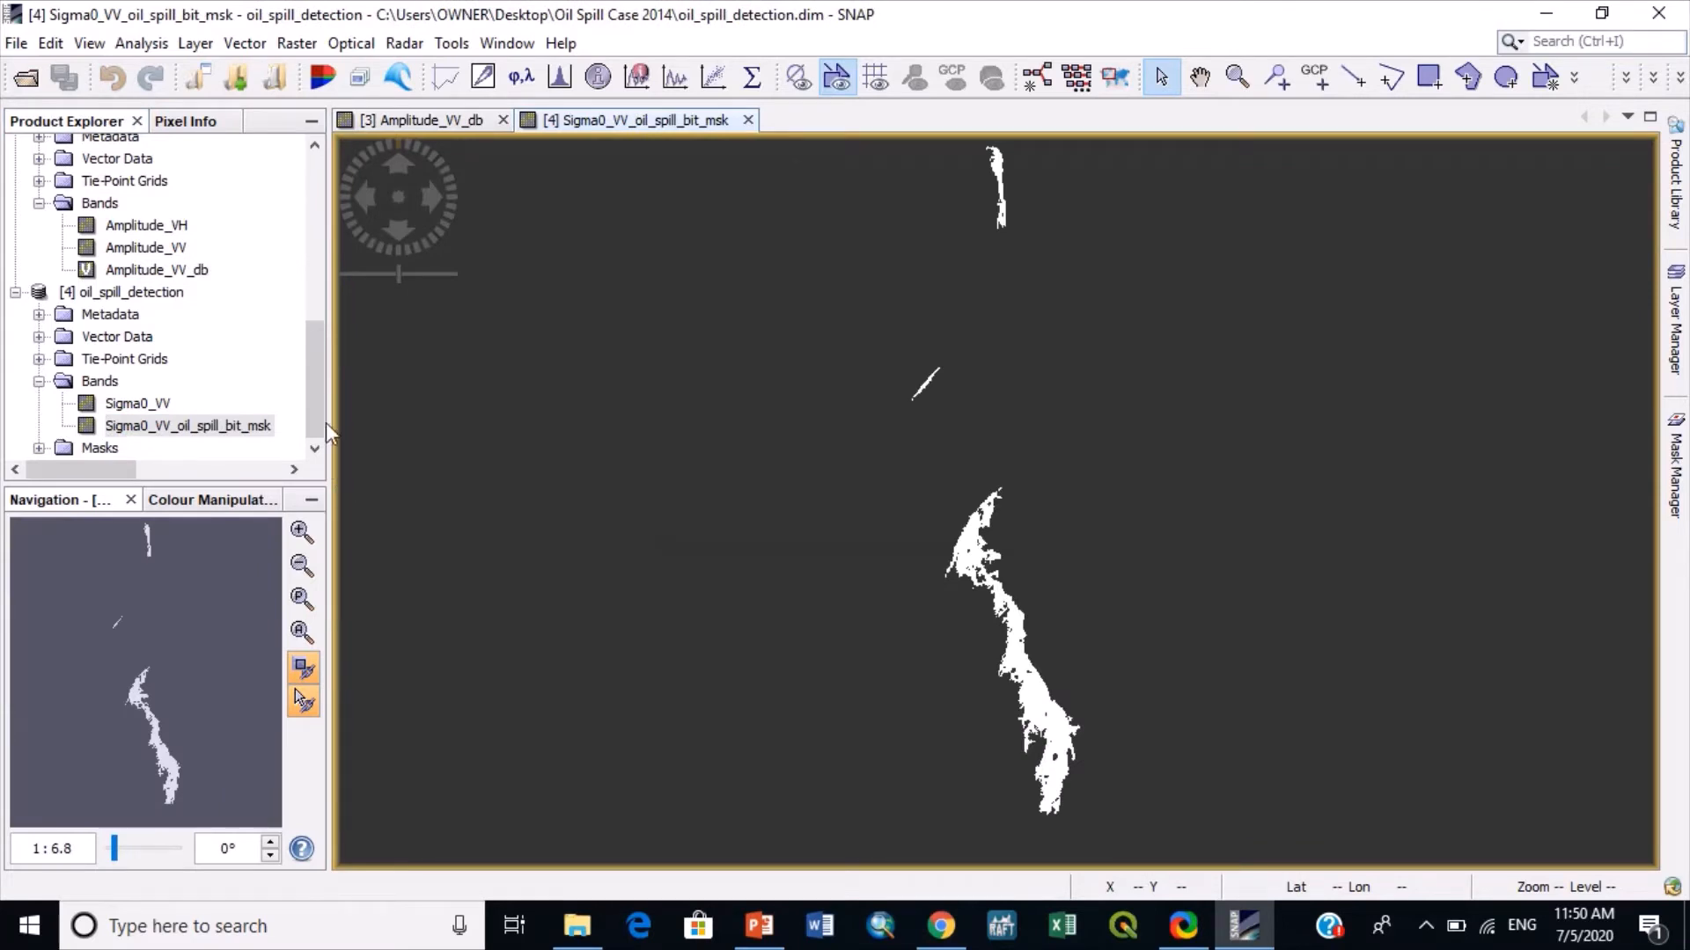
# - Compare the Sigma0_VV_oil_spill_bit_msk image with the Amplitude_VV_db image by alternating between the two views
pyautogui.click(424, 119)
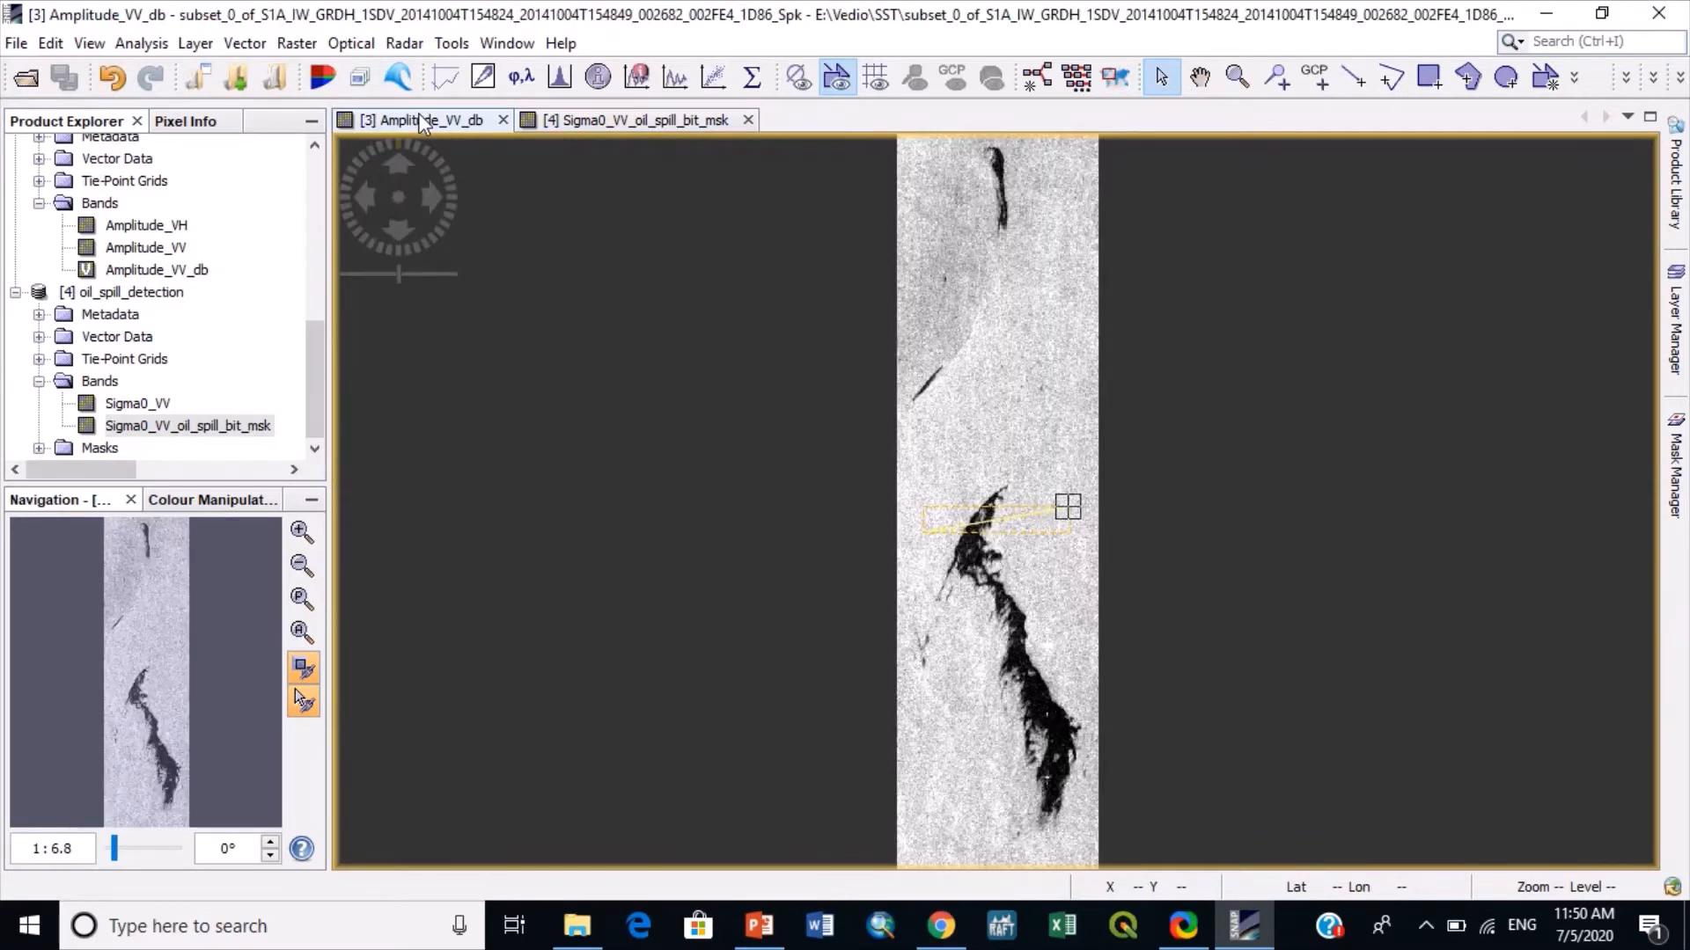
pyautogui.click(565, 123)
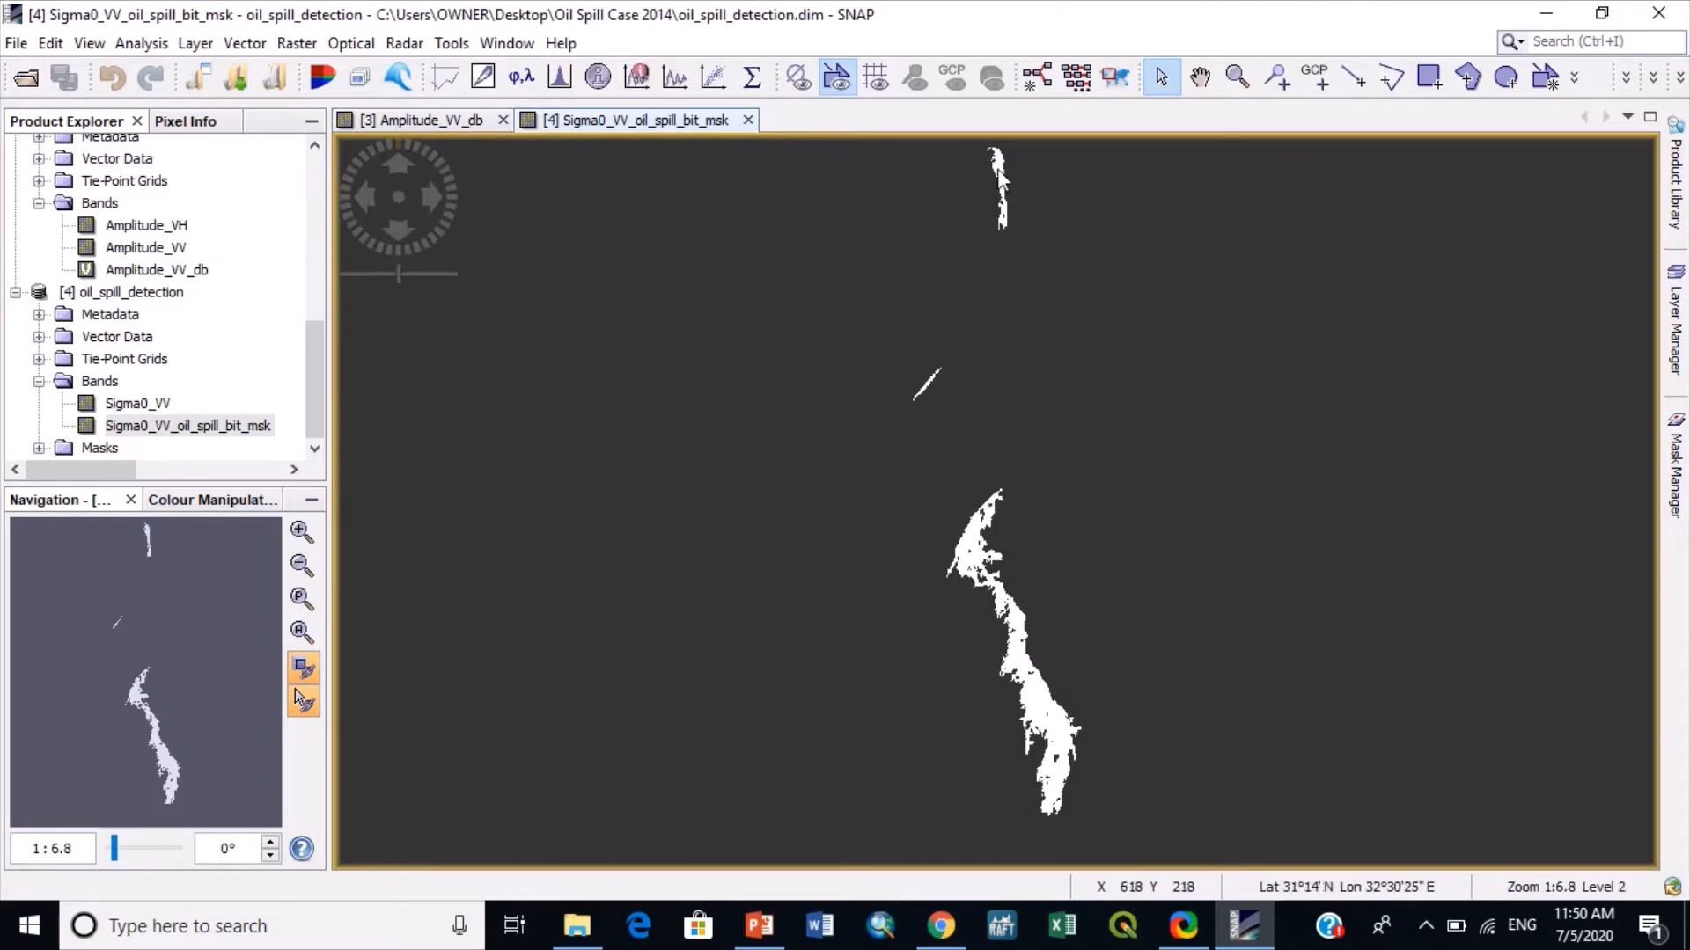
pyautogui.click(415, 121)
pyautogui.click(646, 117)
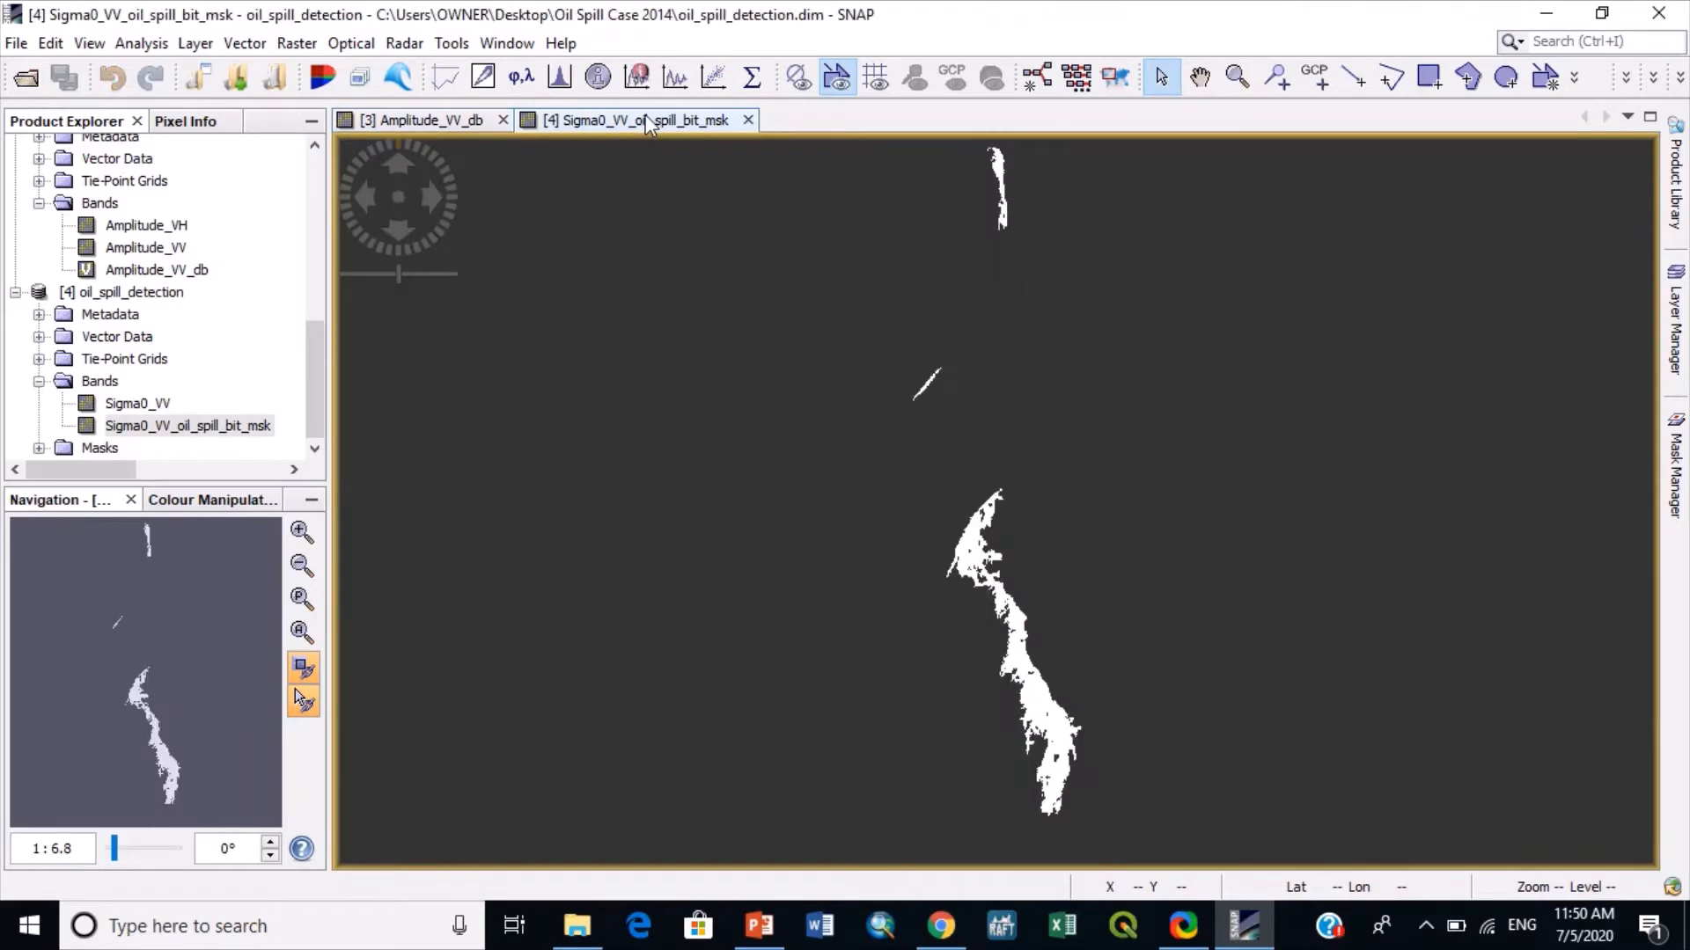
pyautogui.click(431, 124)
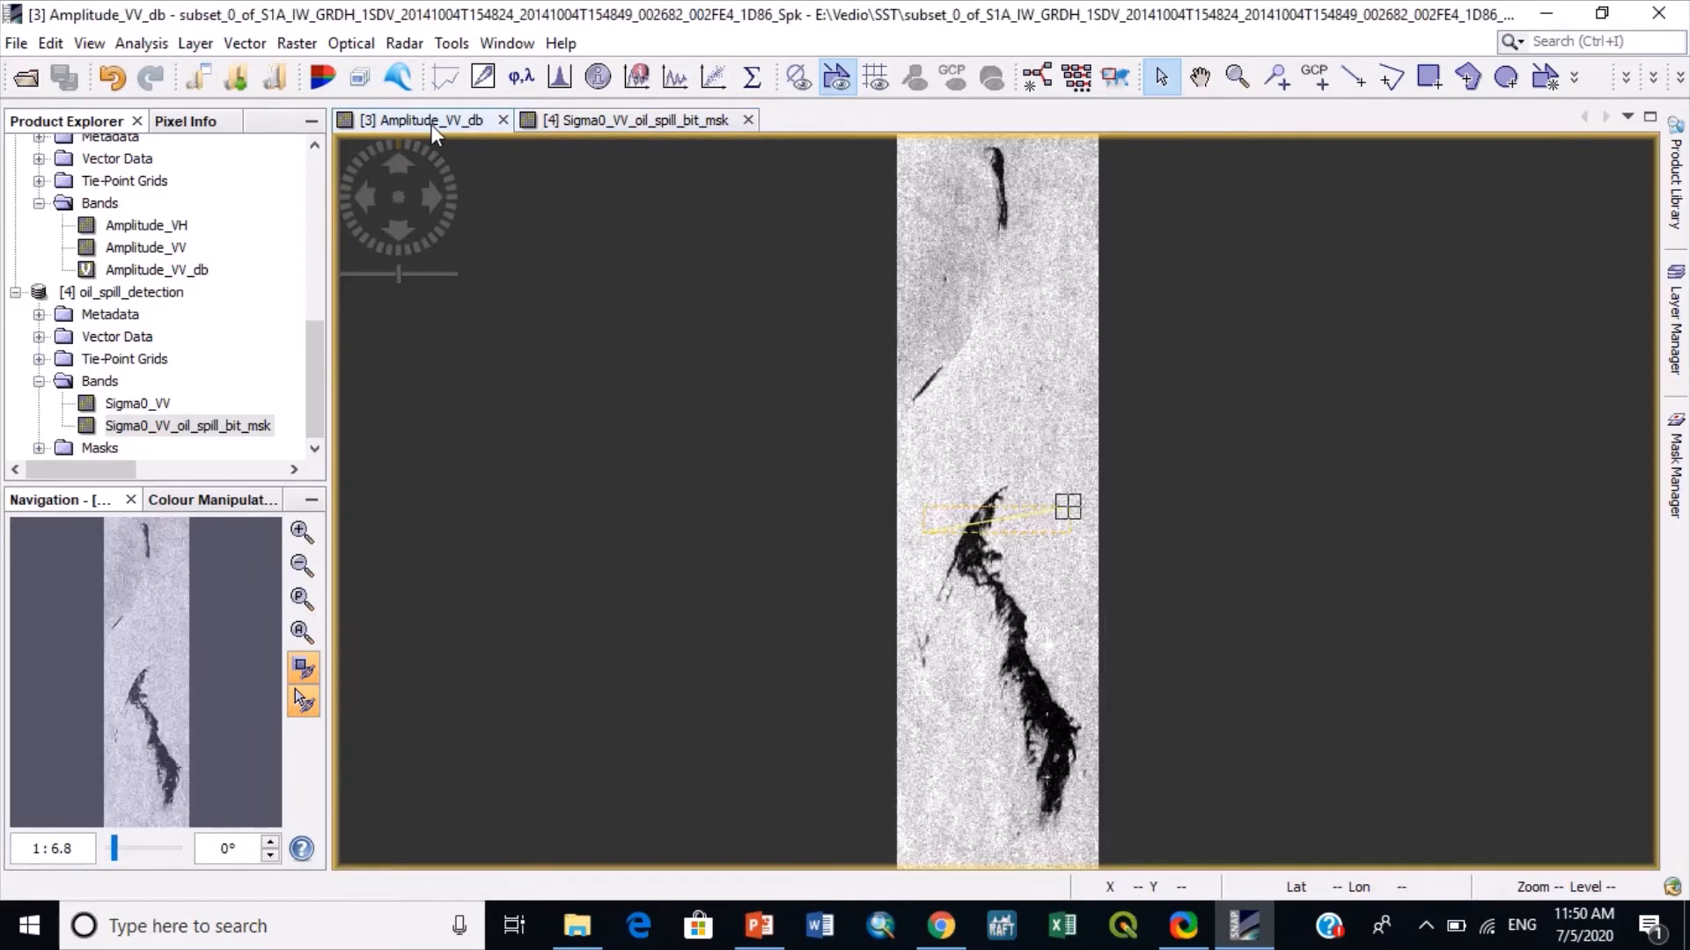
pyautogui.click(651, 117)
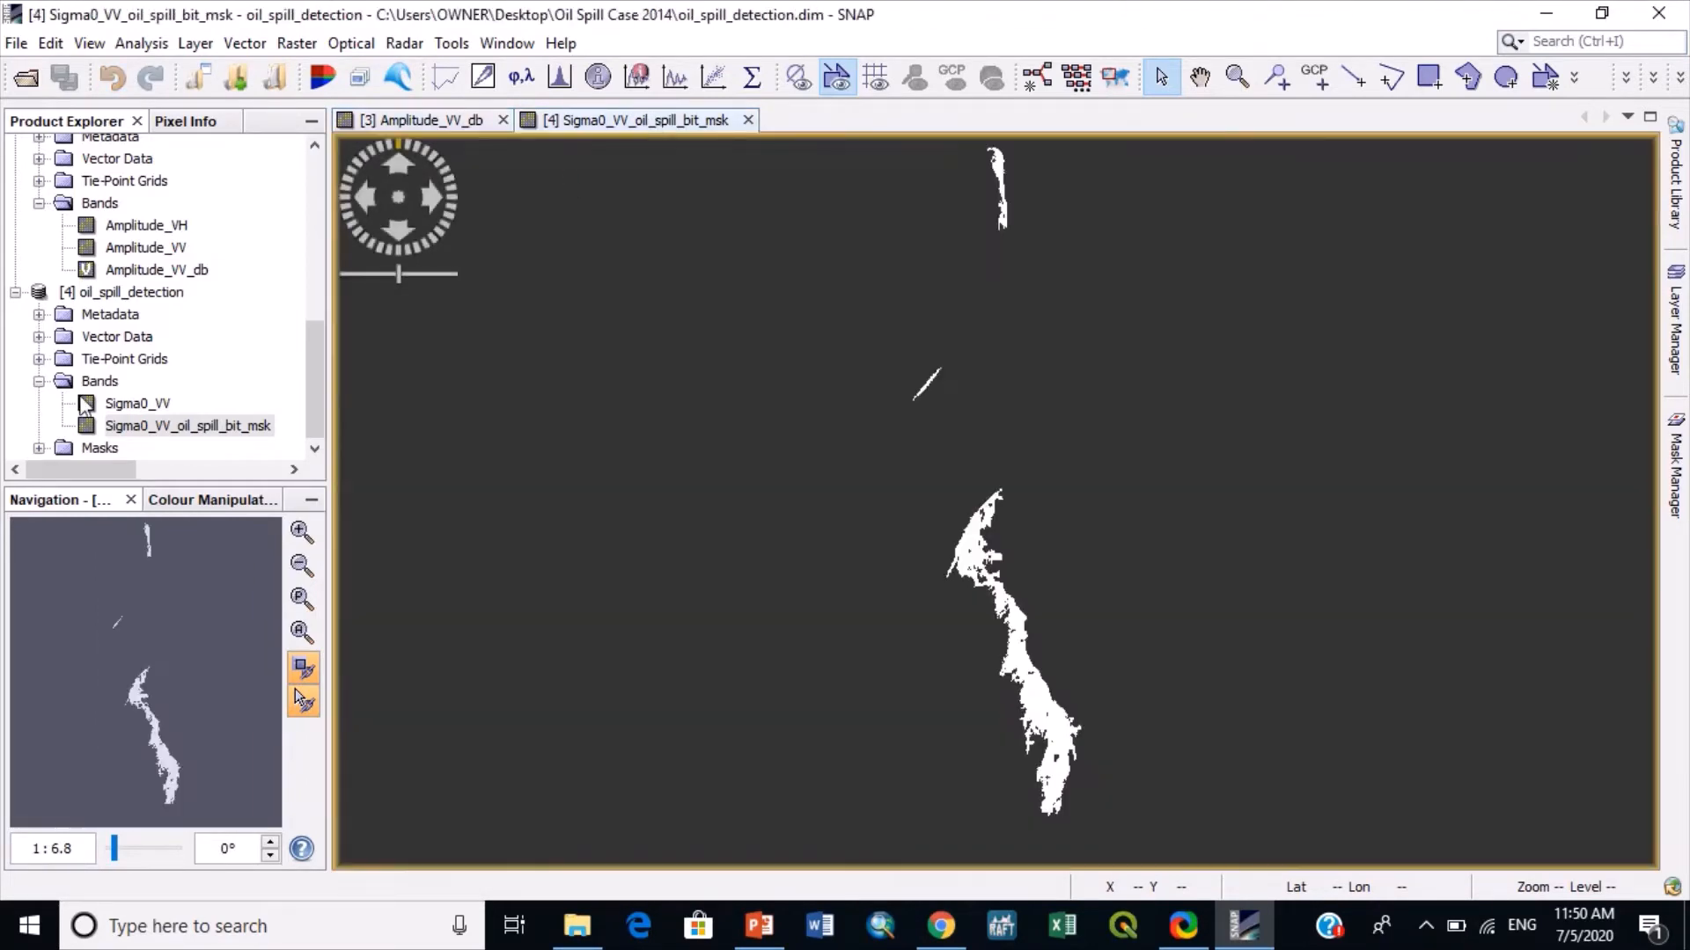
# - Change the white colour entry of the oil spill mask to red, and compare the mask with the Amplitude_VV_db image
pyautogui.click(180, 515)
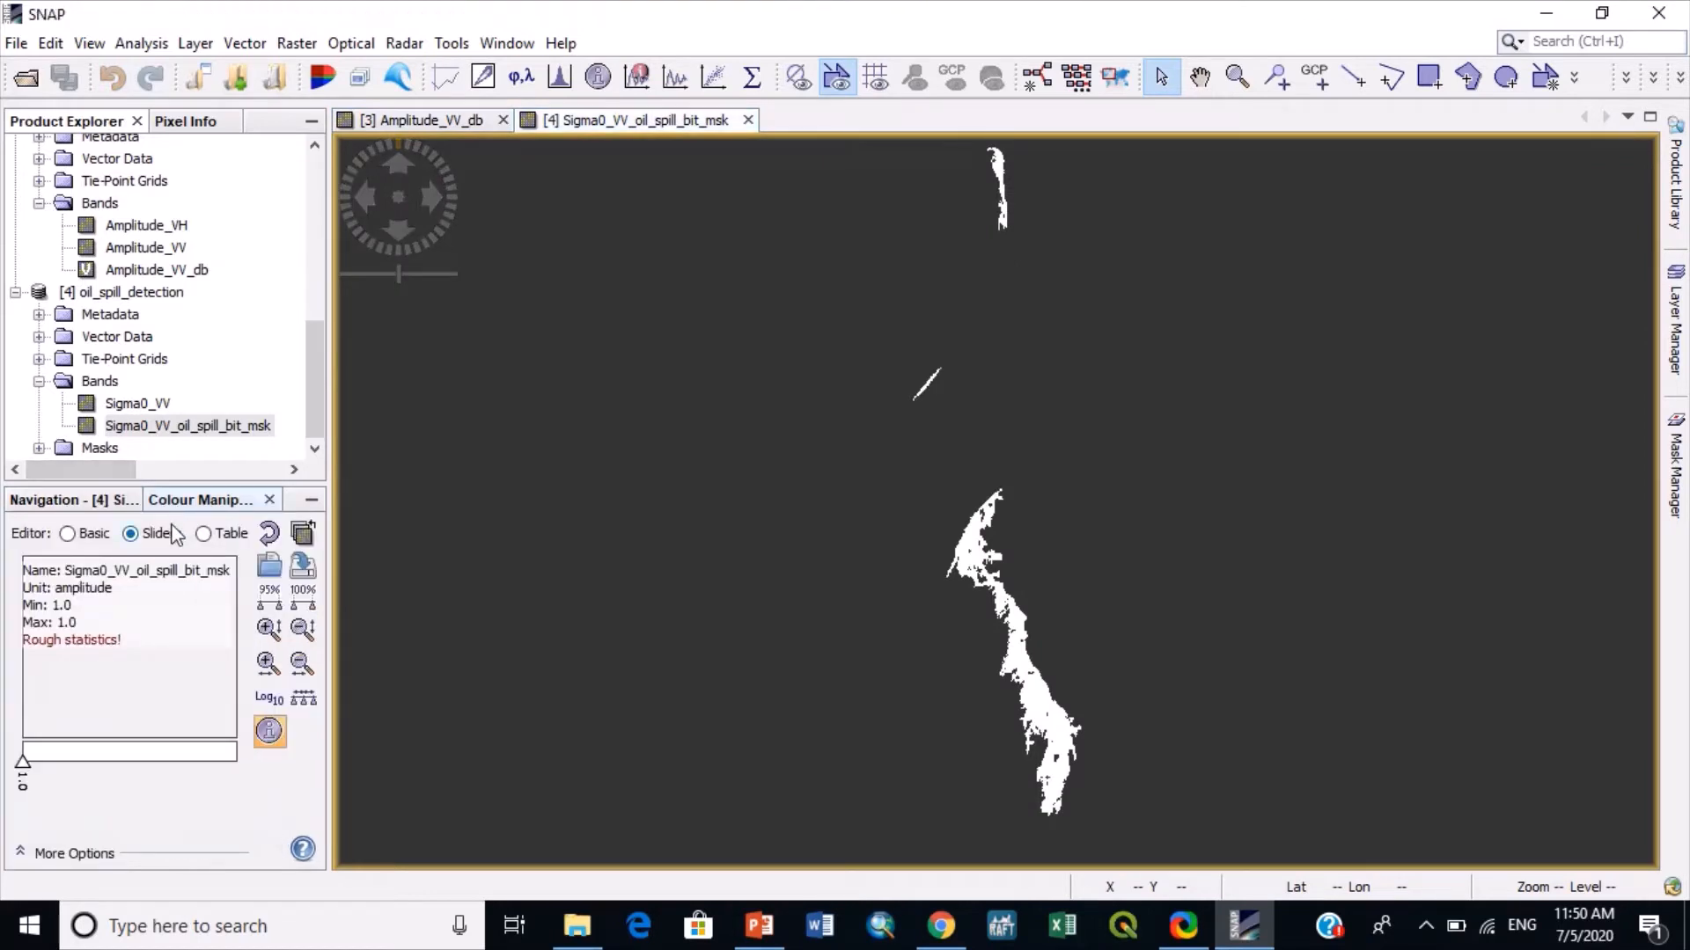
pyautogui.click(204, 535)
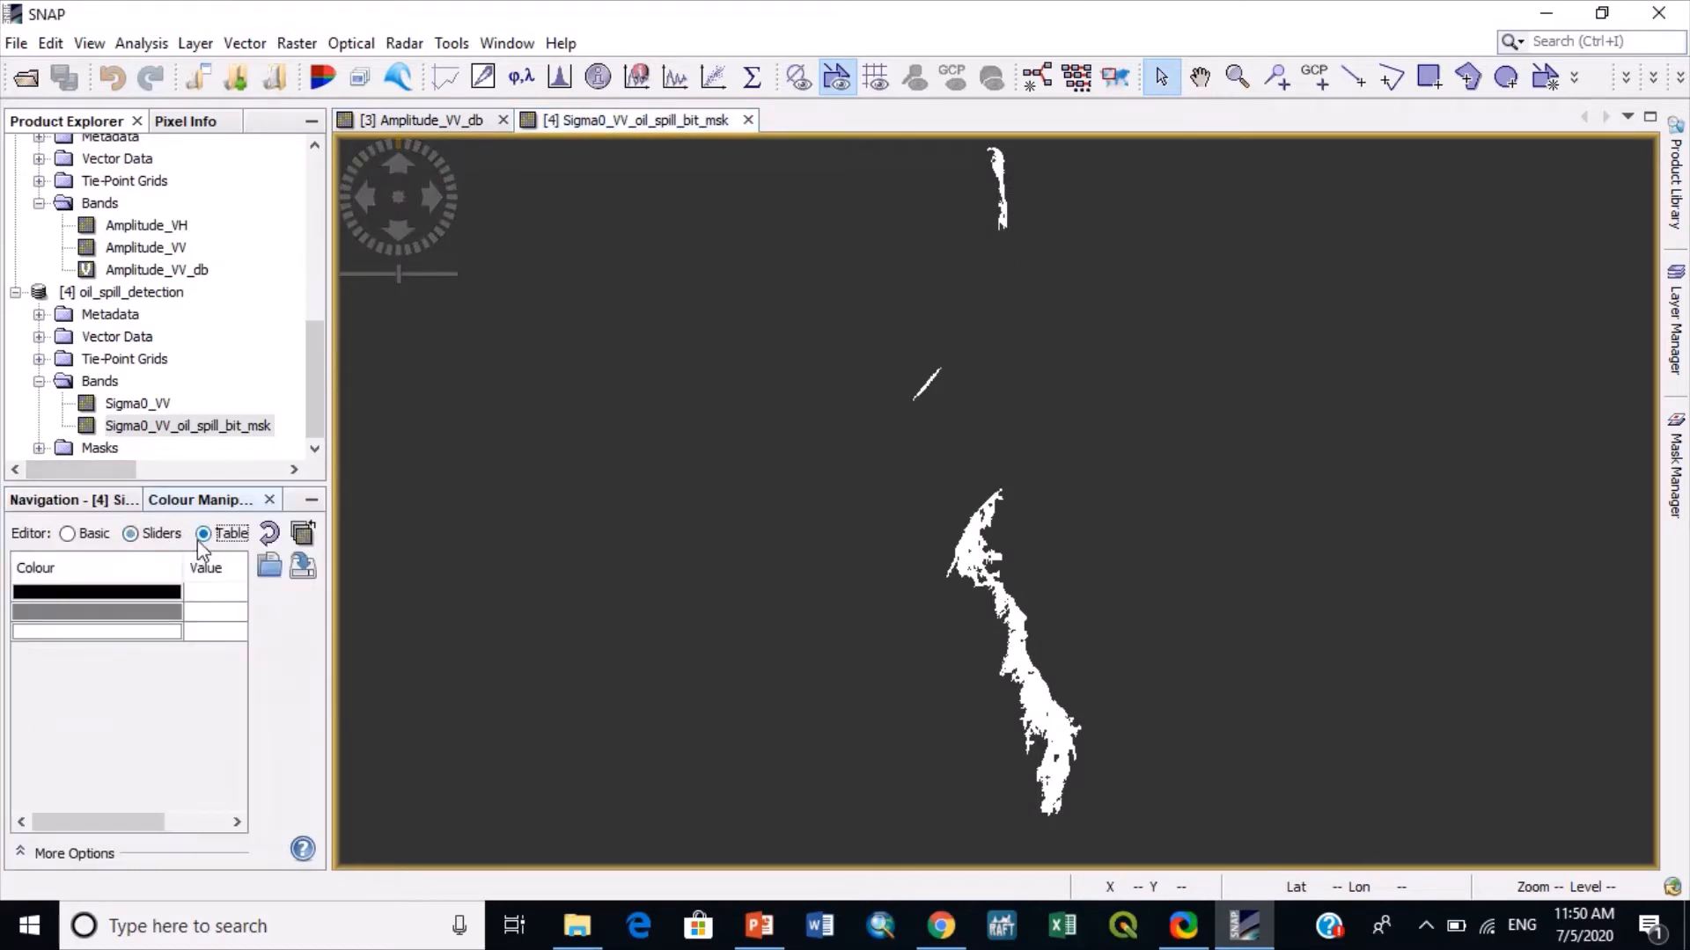
pyautogui.click(105, 632)
pyautogui.click(113, 707)
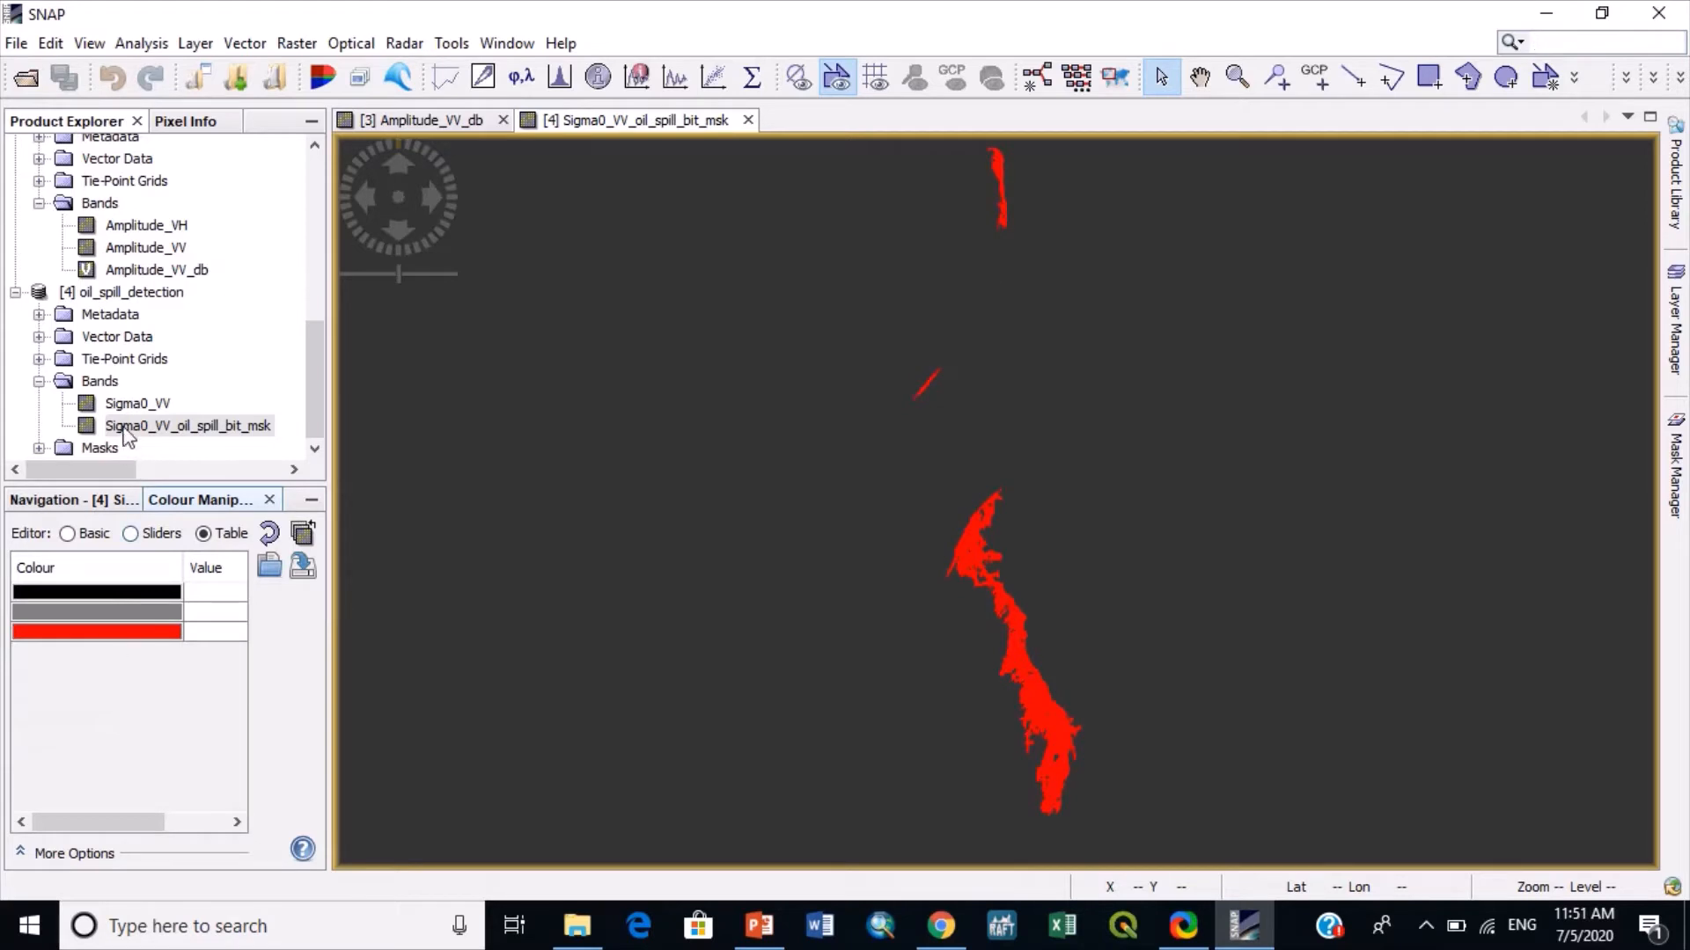
pyautogui.click(409, 119)
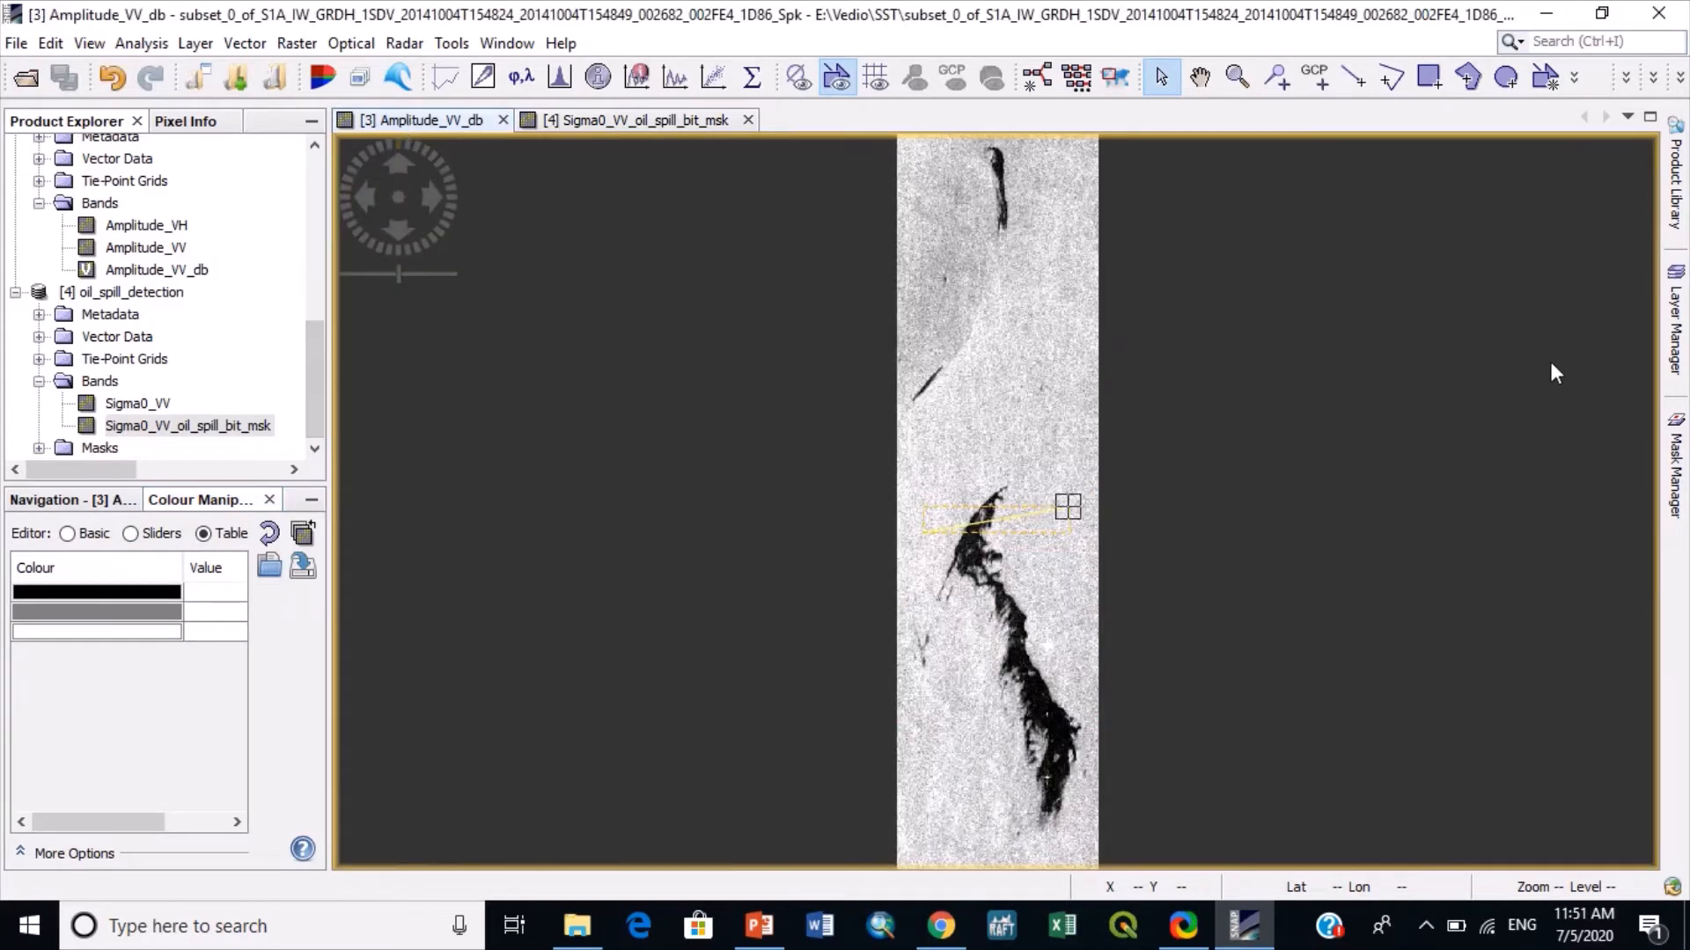
pyautogui.click(586, 121)
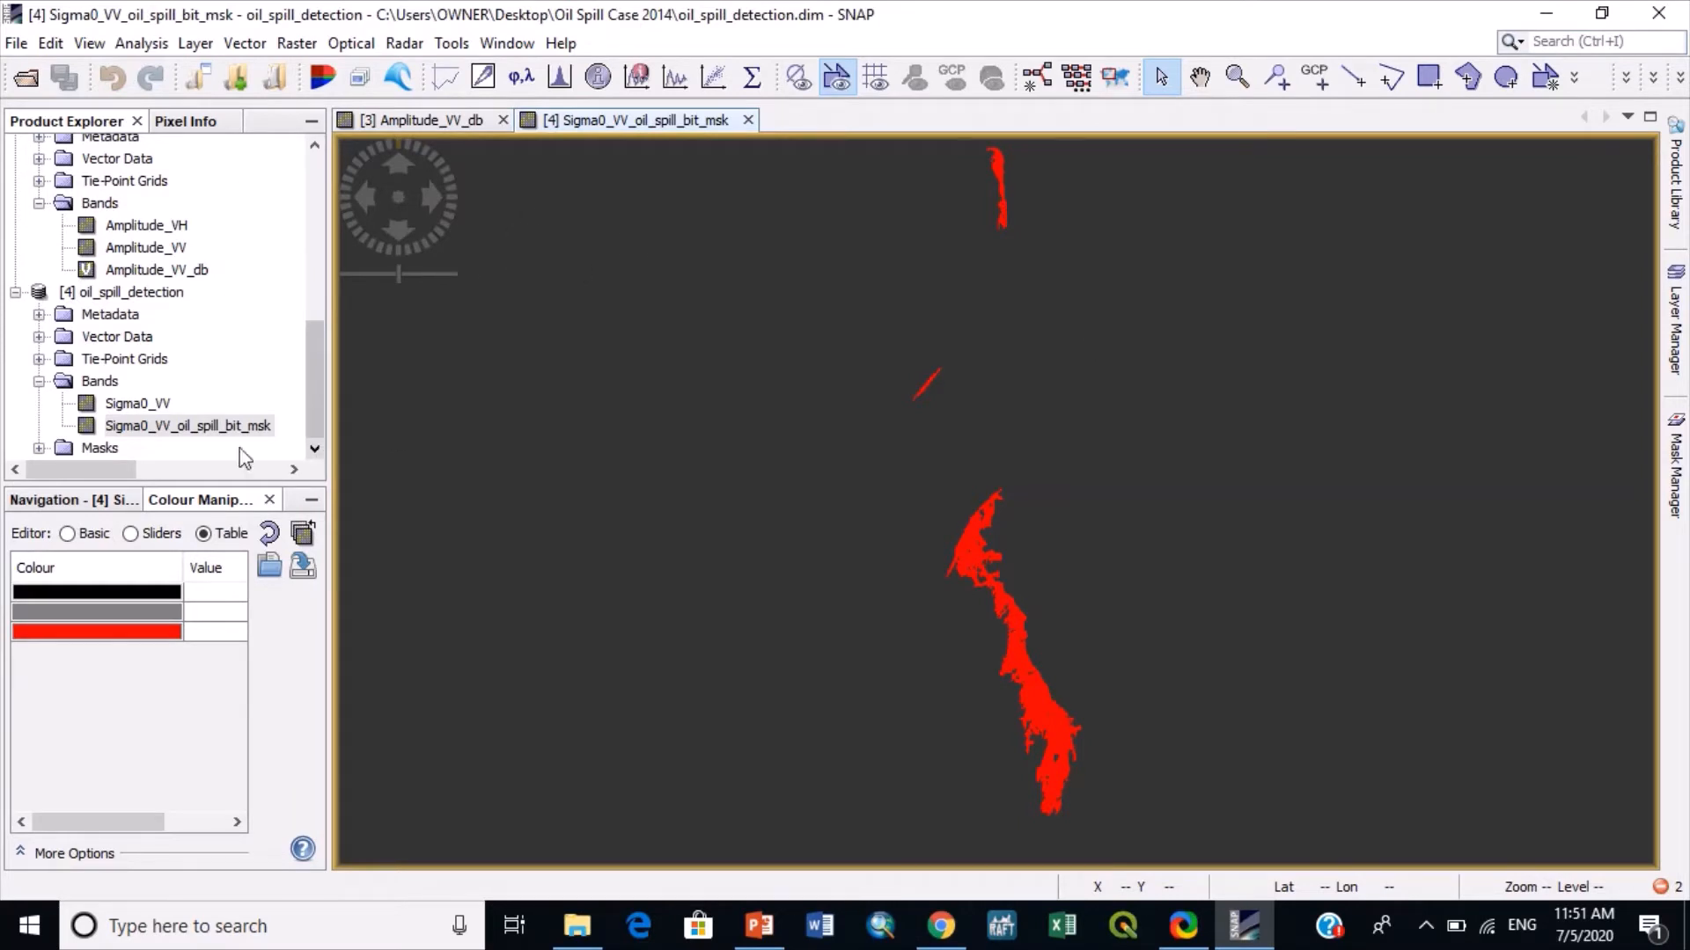
# - Display the Sigma0_VV band of oil_spill_detection and overlay Sigma0_VV_oil_spill_bit_msk on it as a band image layer
pyautogui.doubleClick(159, 404)
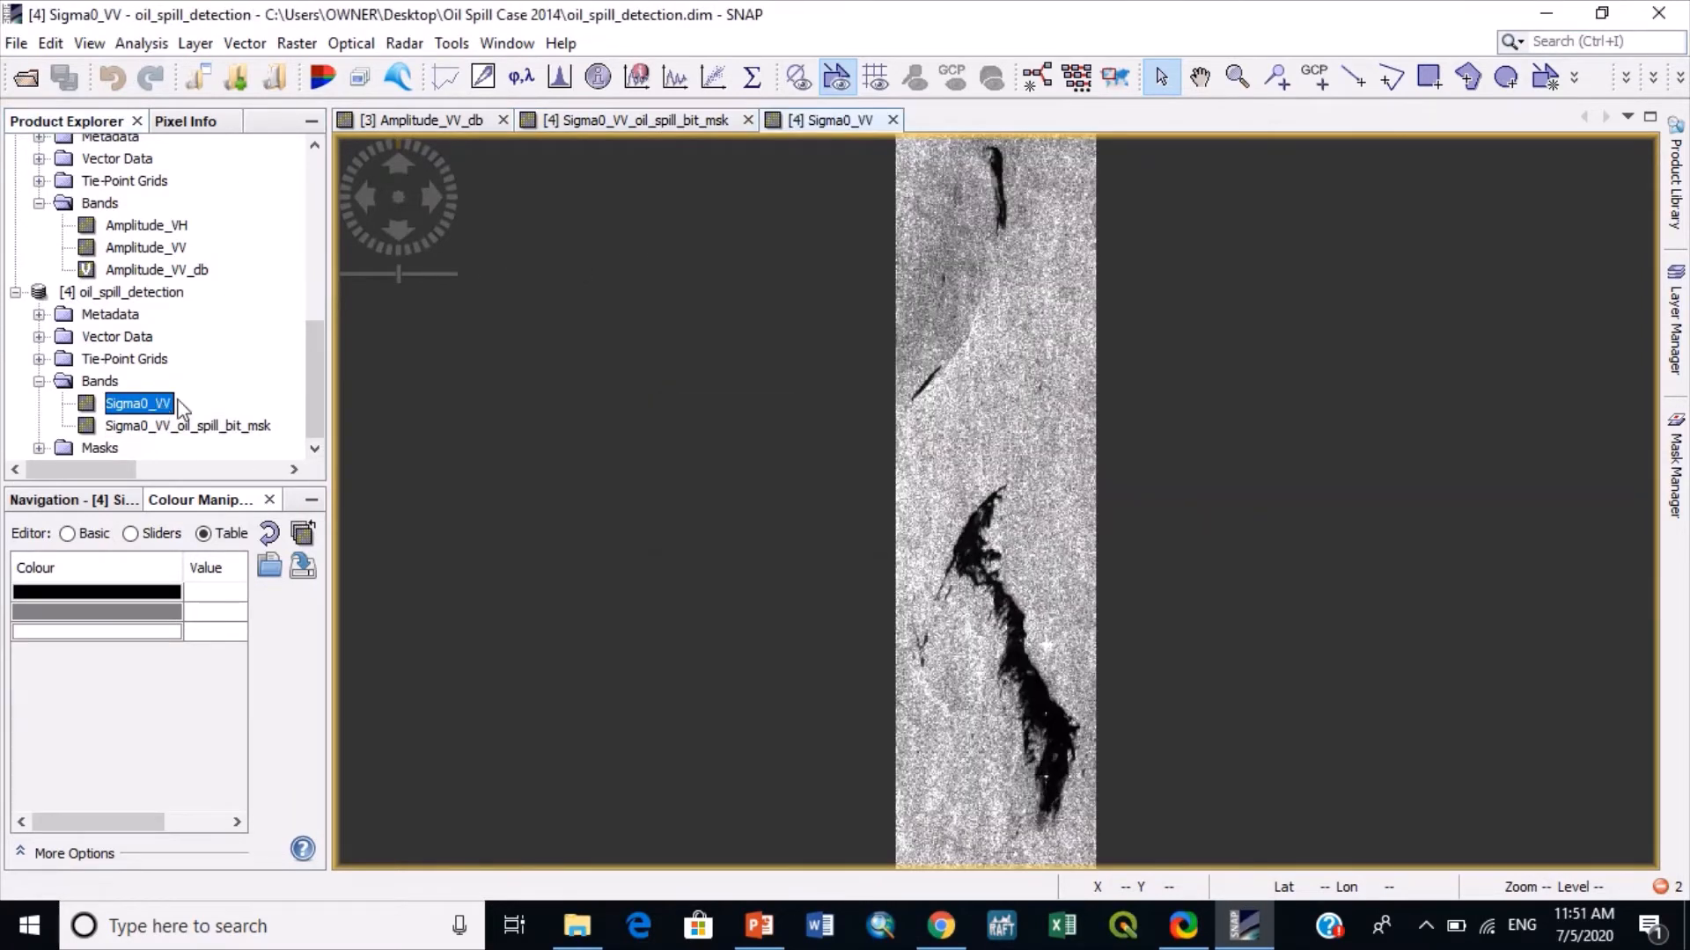
pyautogui.click(1672, 361)
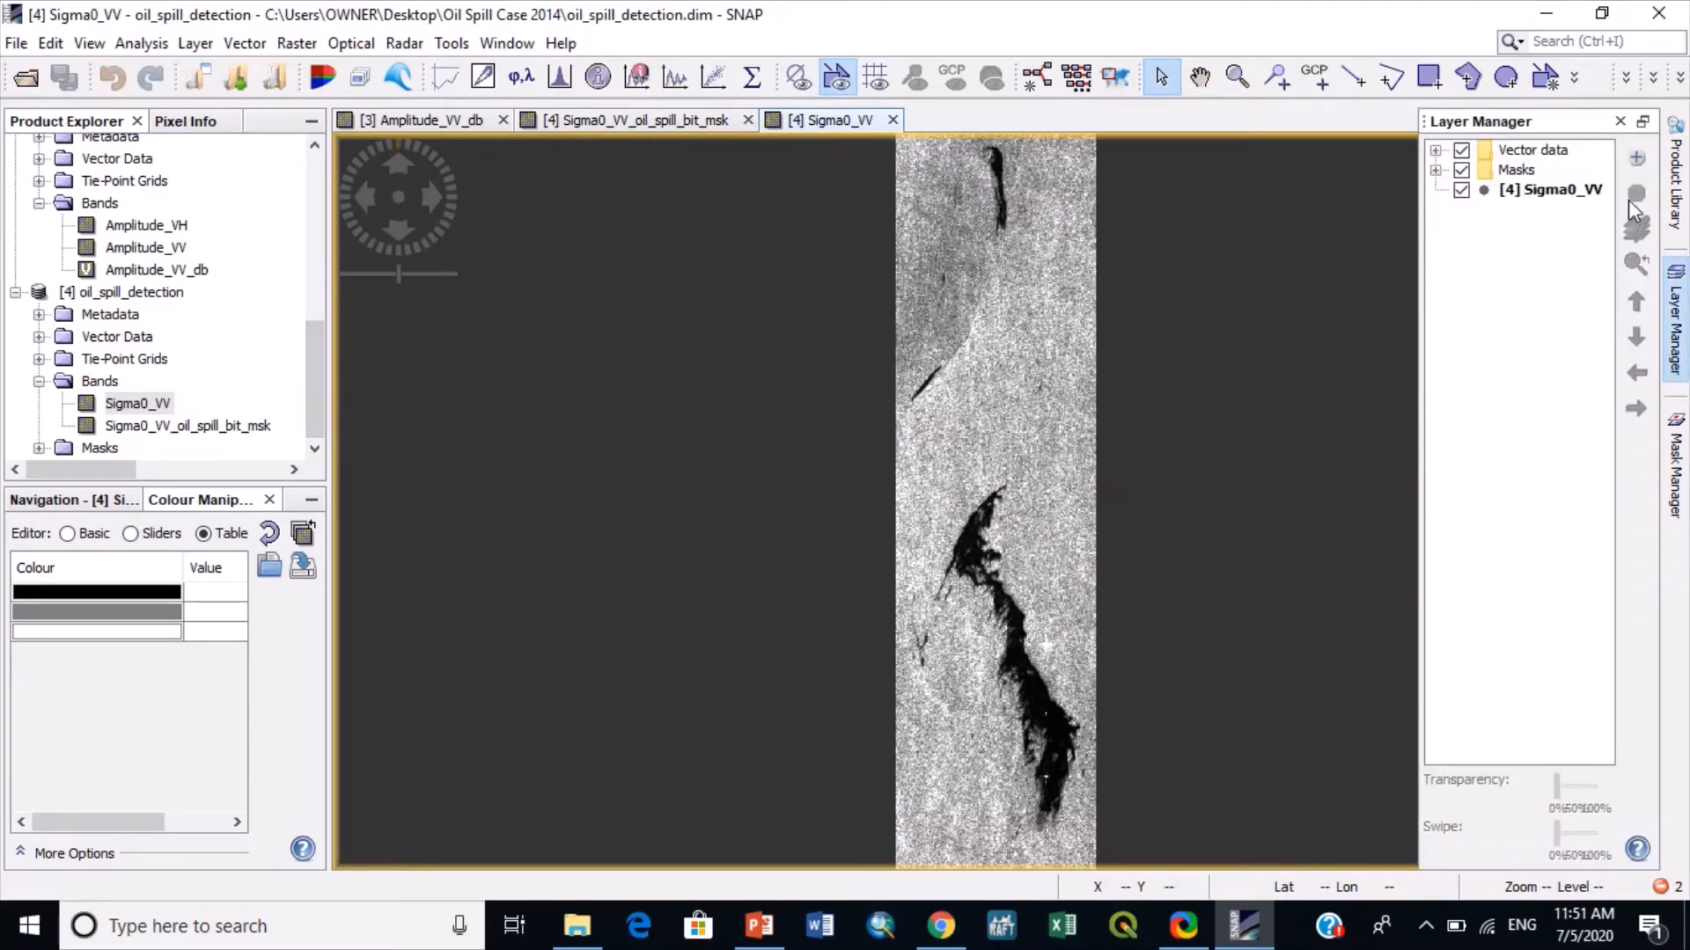
pyautogui.click(1636, 157)
pyautogui.click(721, 378)
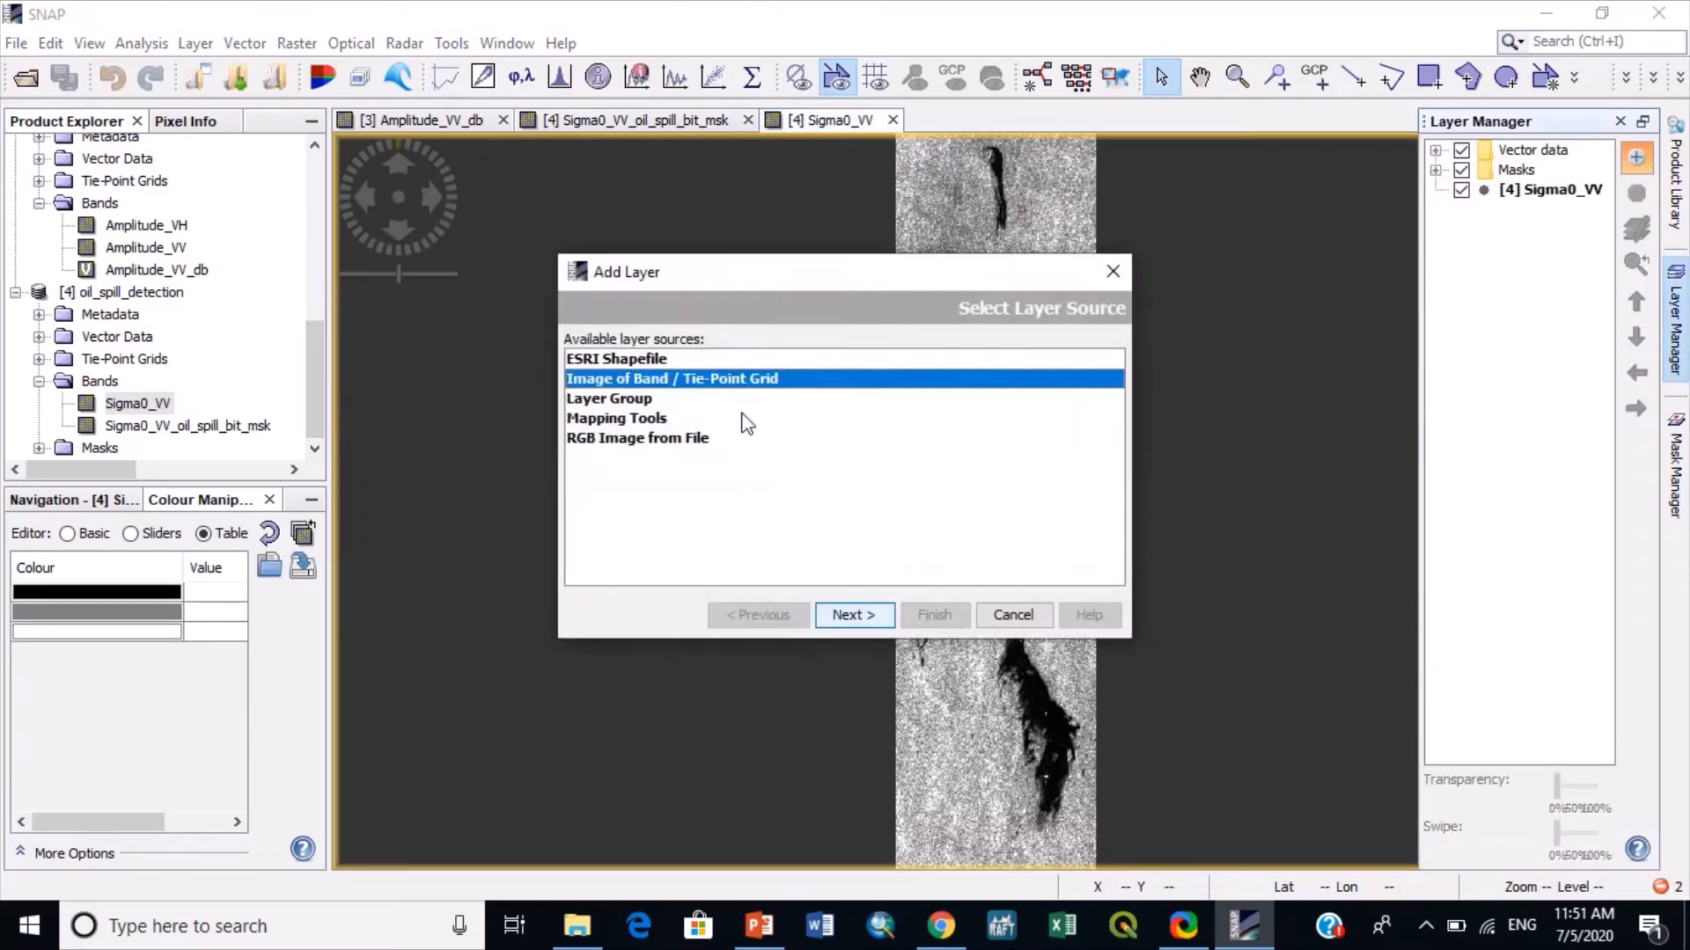
pyautogui.click(847, 621)
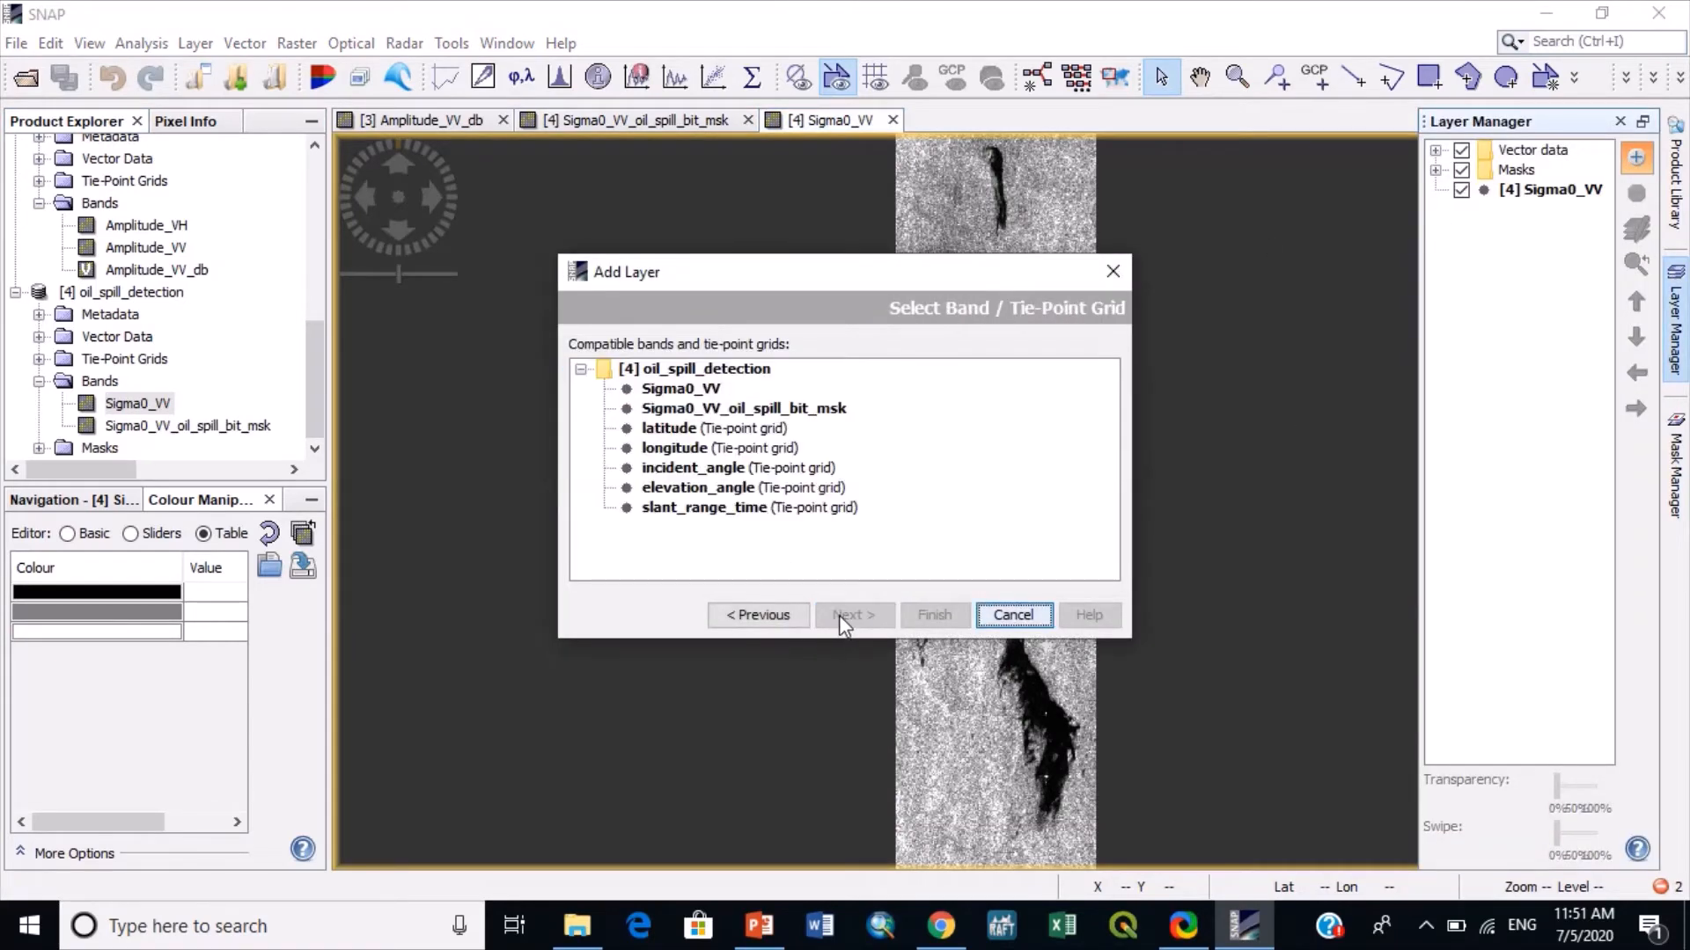
pyautogui.click(720, 407)
pyautogui.click(931, 615)
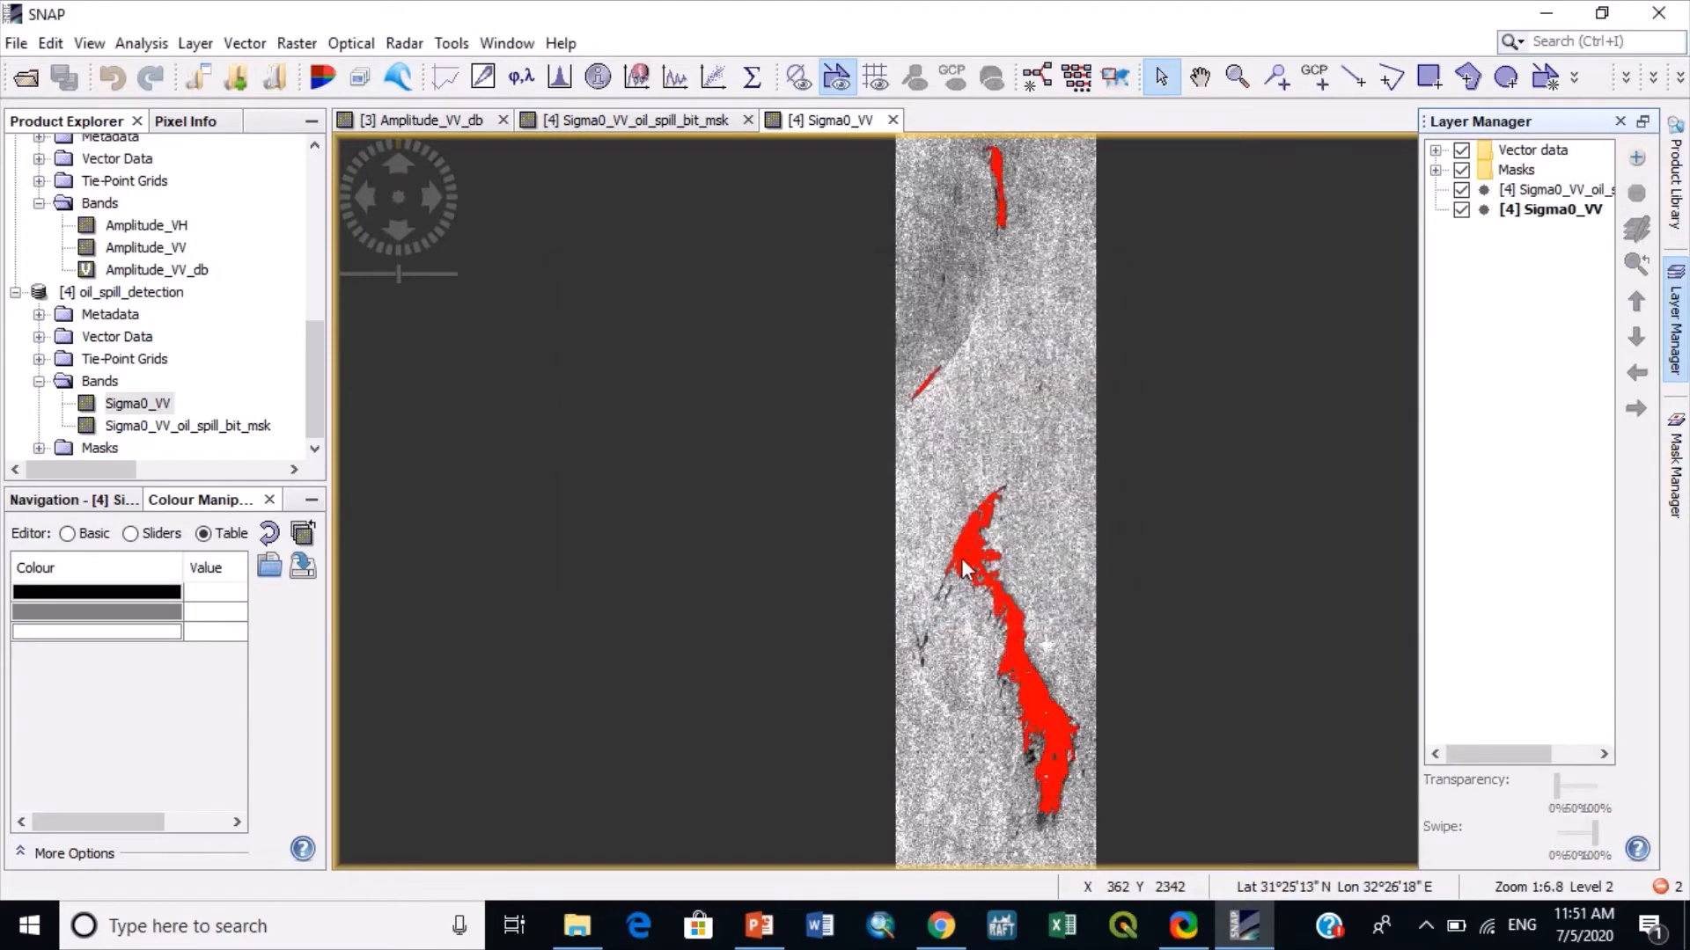
# - Examine how closely the red oil spill mask follows the dark slick along its upper tip, middle and lower end
pyautogui.scroll(5, 964, 567)
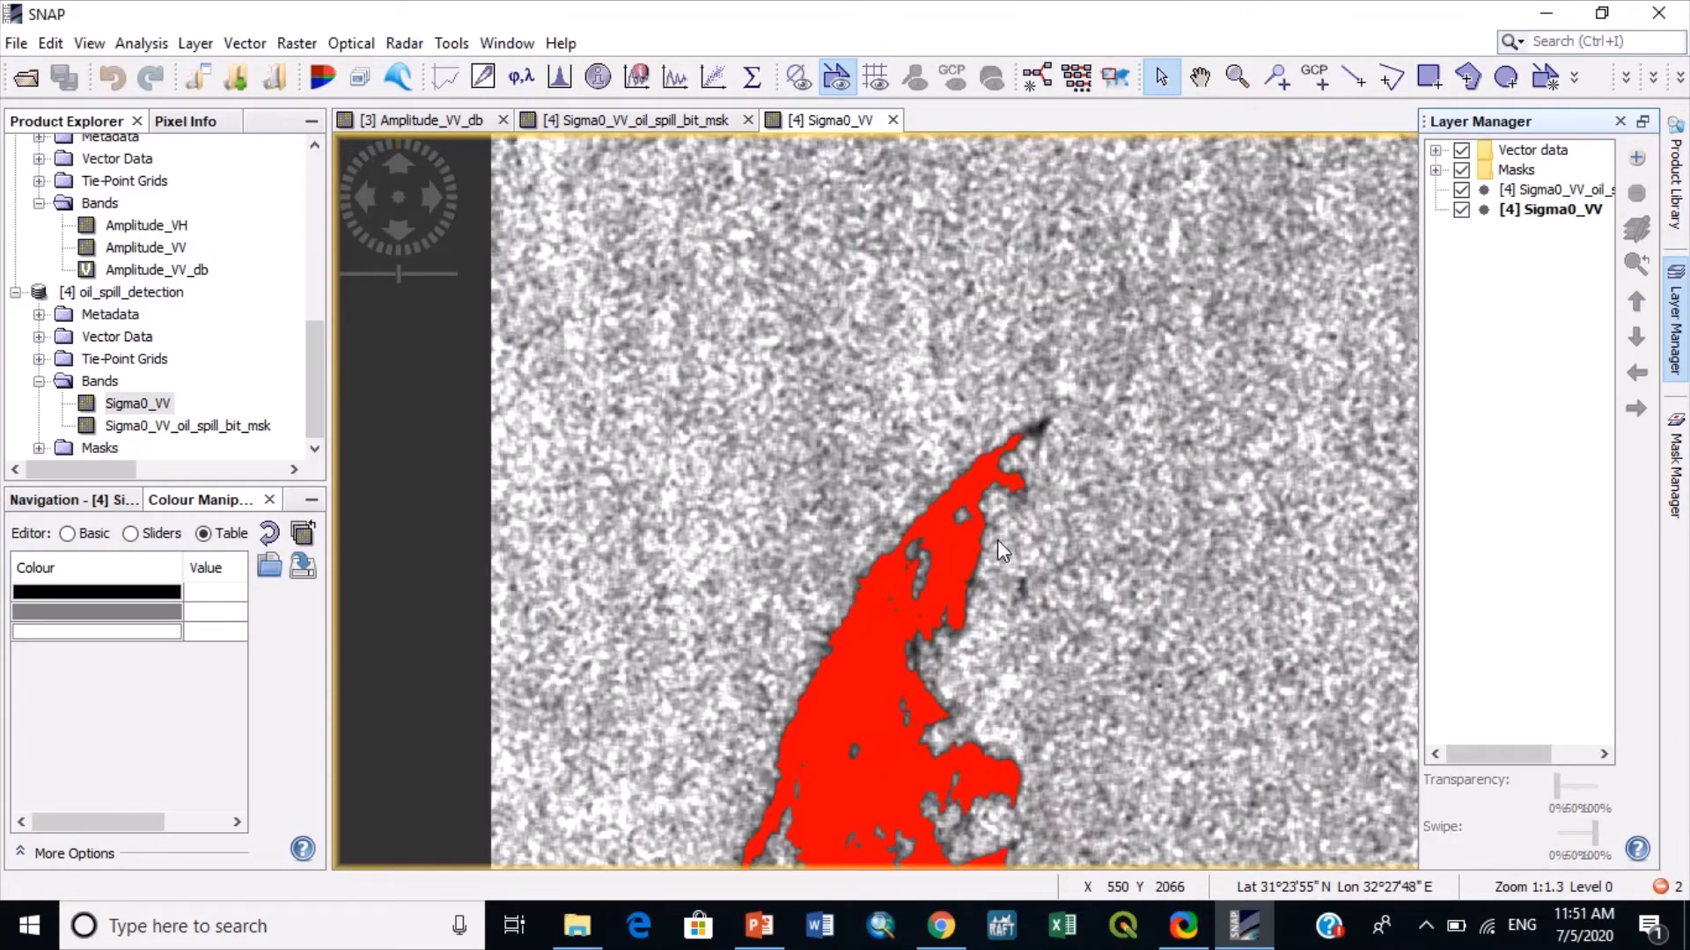
pyautogui.scroll(2, 998, 542)
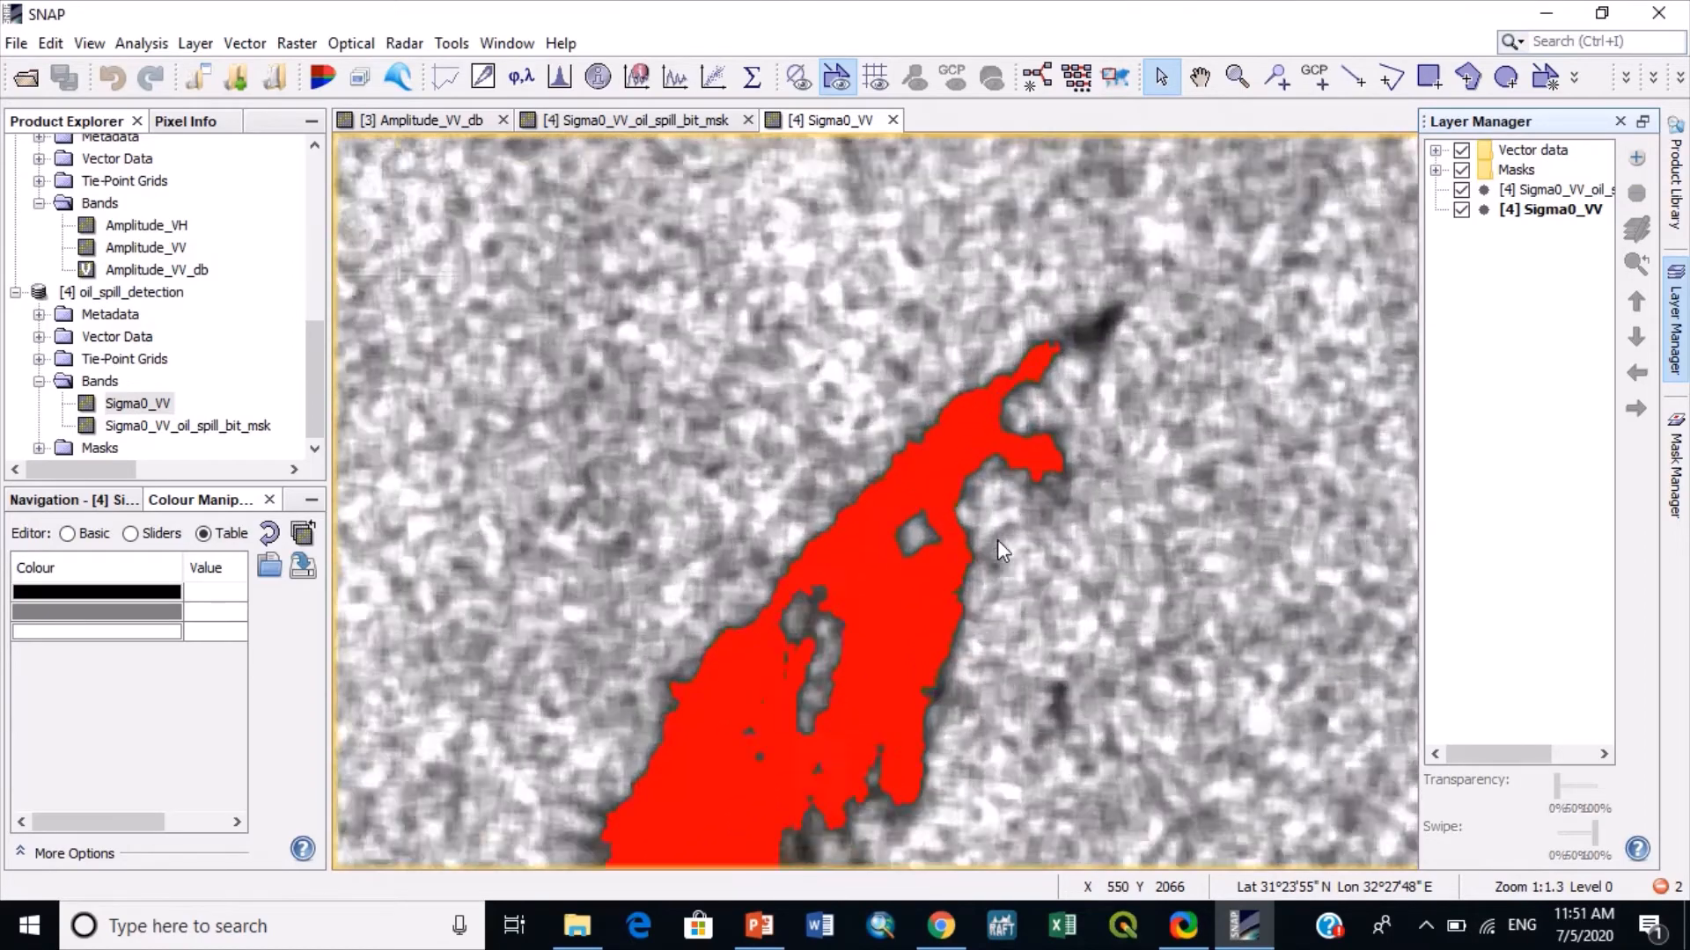
pyautogui.scroll(-4, 996, 540)
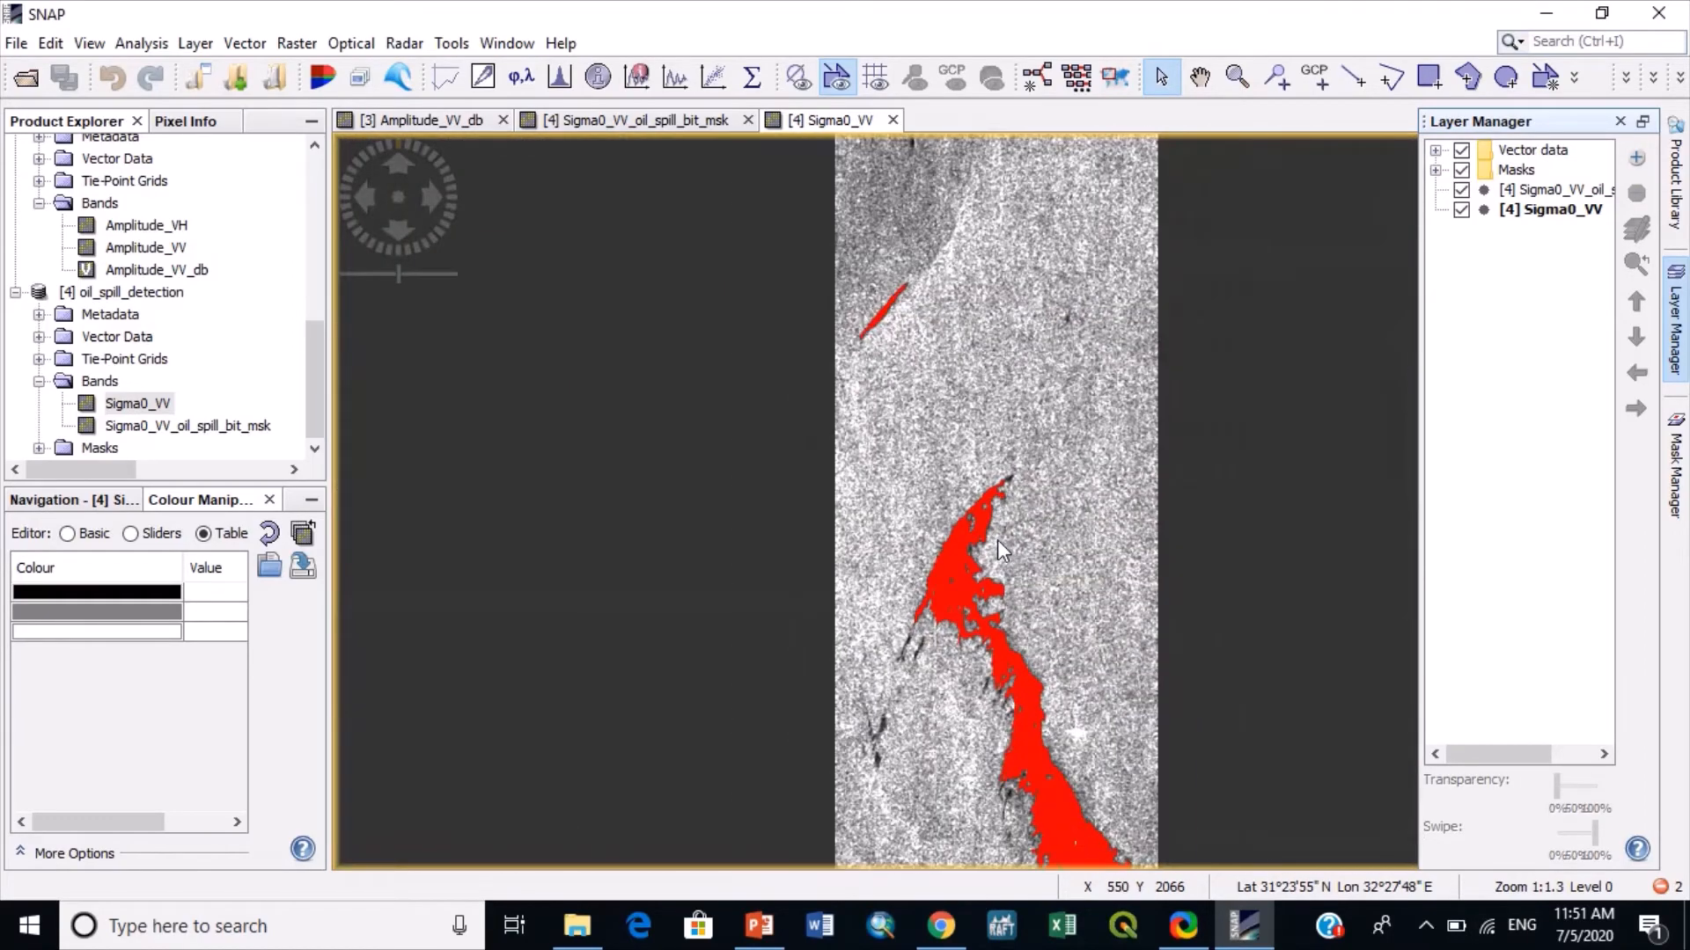
pyautogui.scroll(-1, 996, 541)
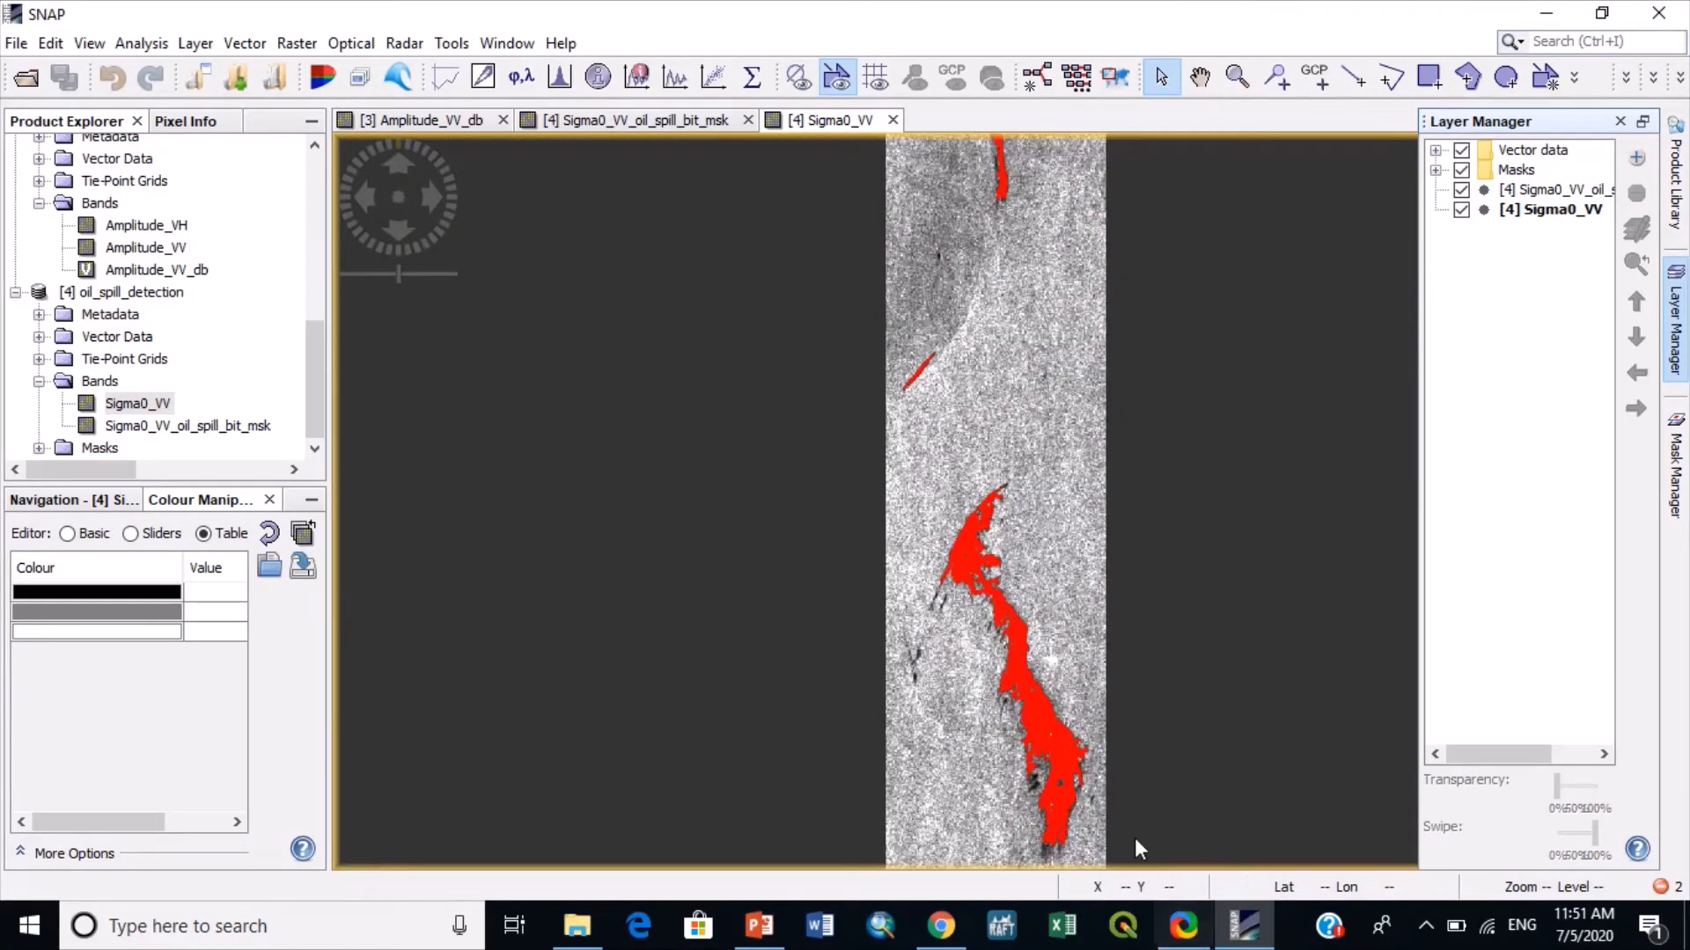
pyautogui.scroll(3, 1056, 838)
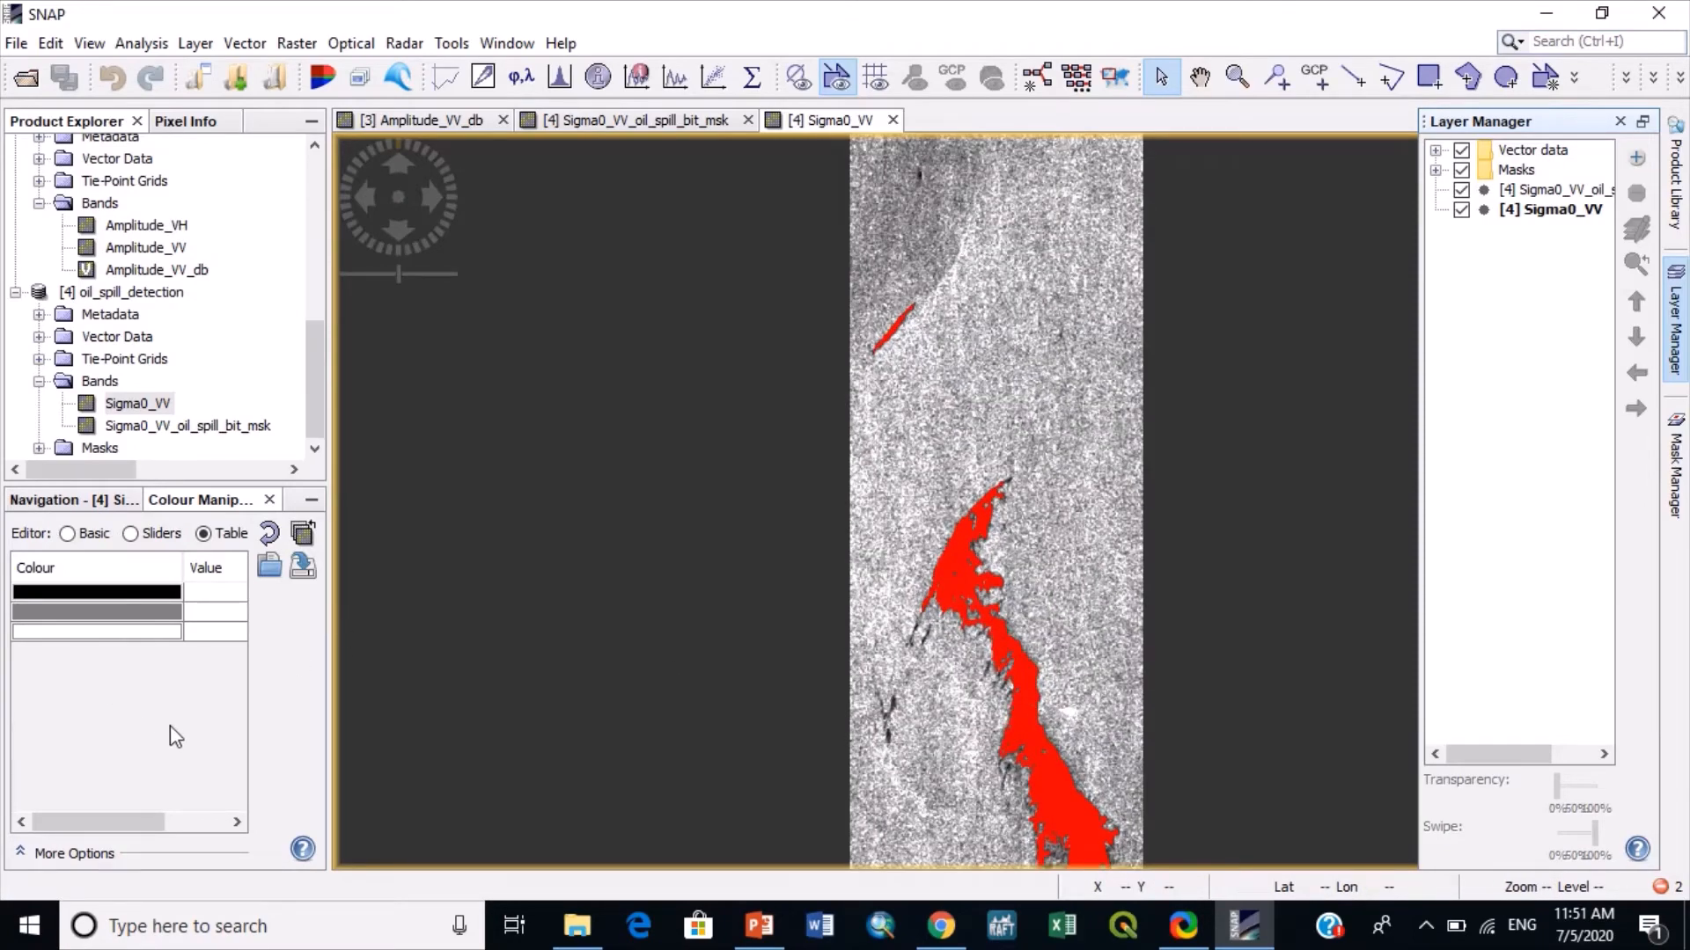
pyautogui.click(63, 502)
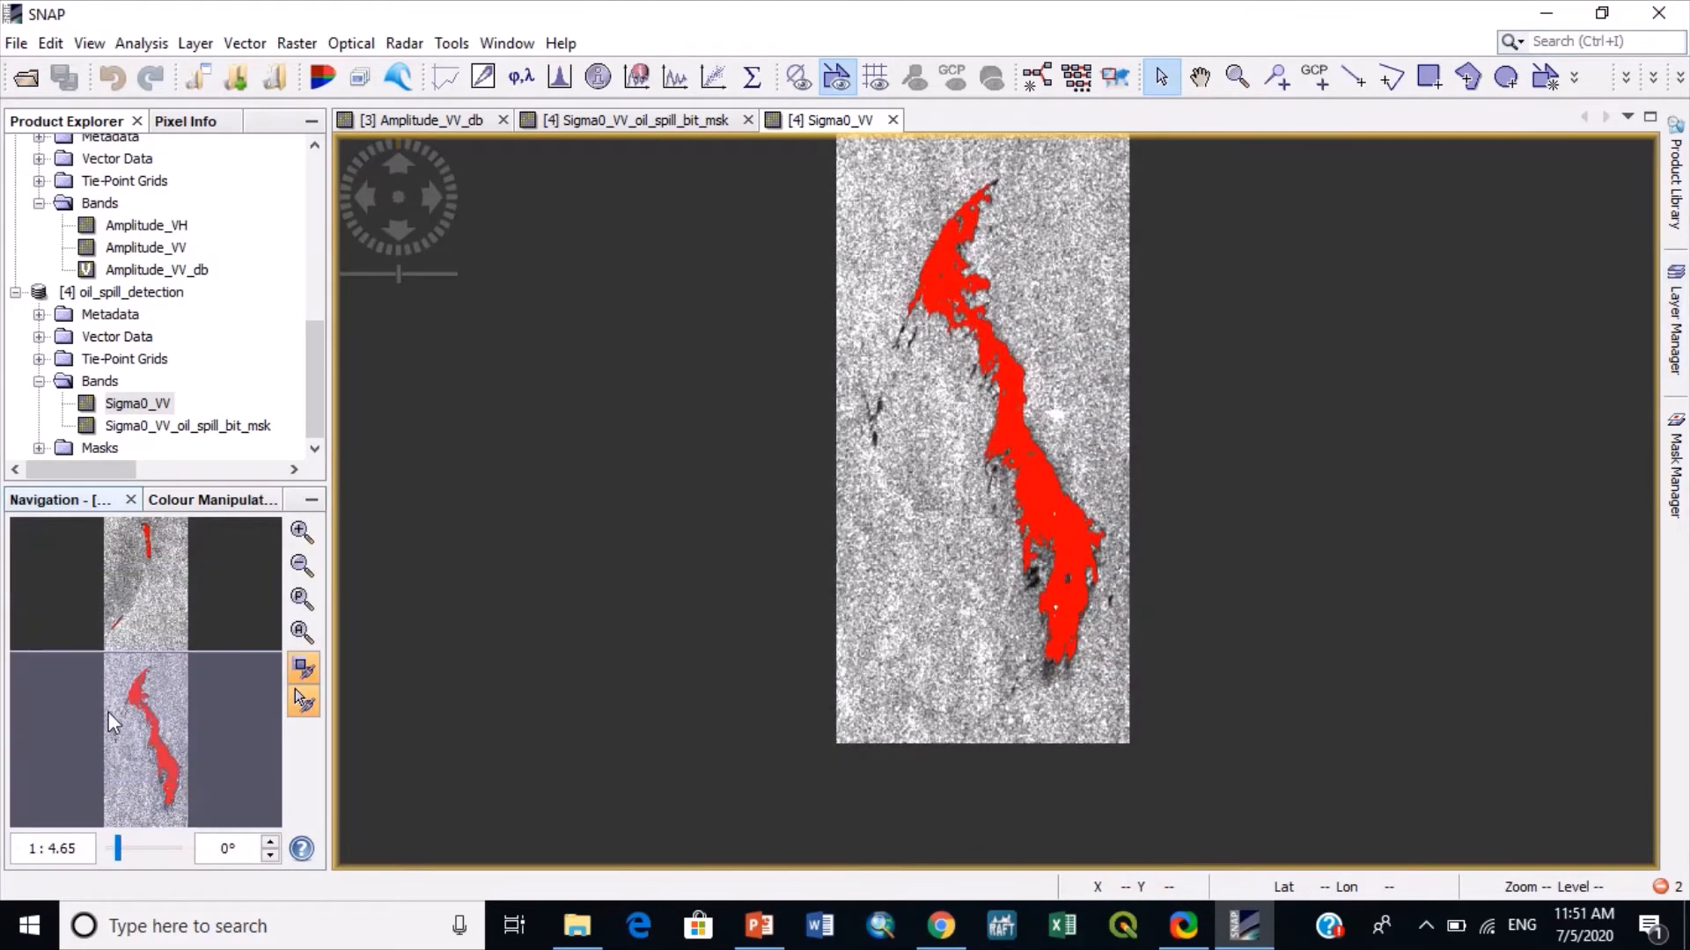
pyautogui.scroll(8, 1149, 558)
pyautogui.moveTo(169, 779); pyautogui.dragTo(185, 791)
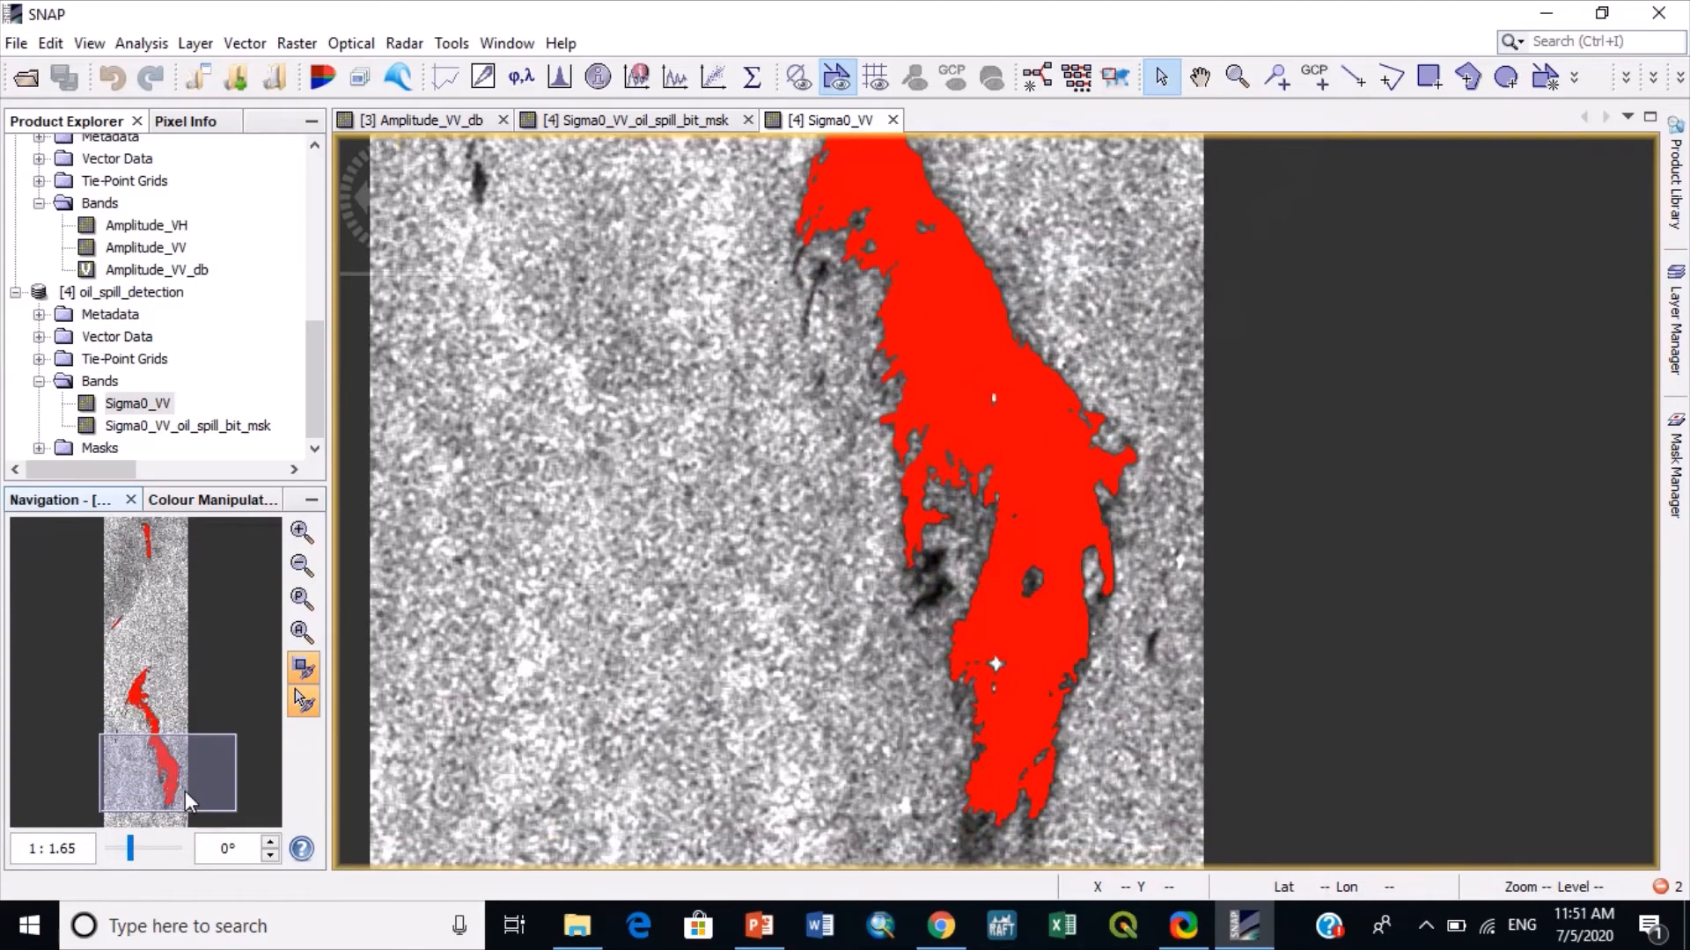
pyautogui.scroll(6, 1007, 604)
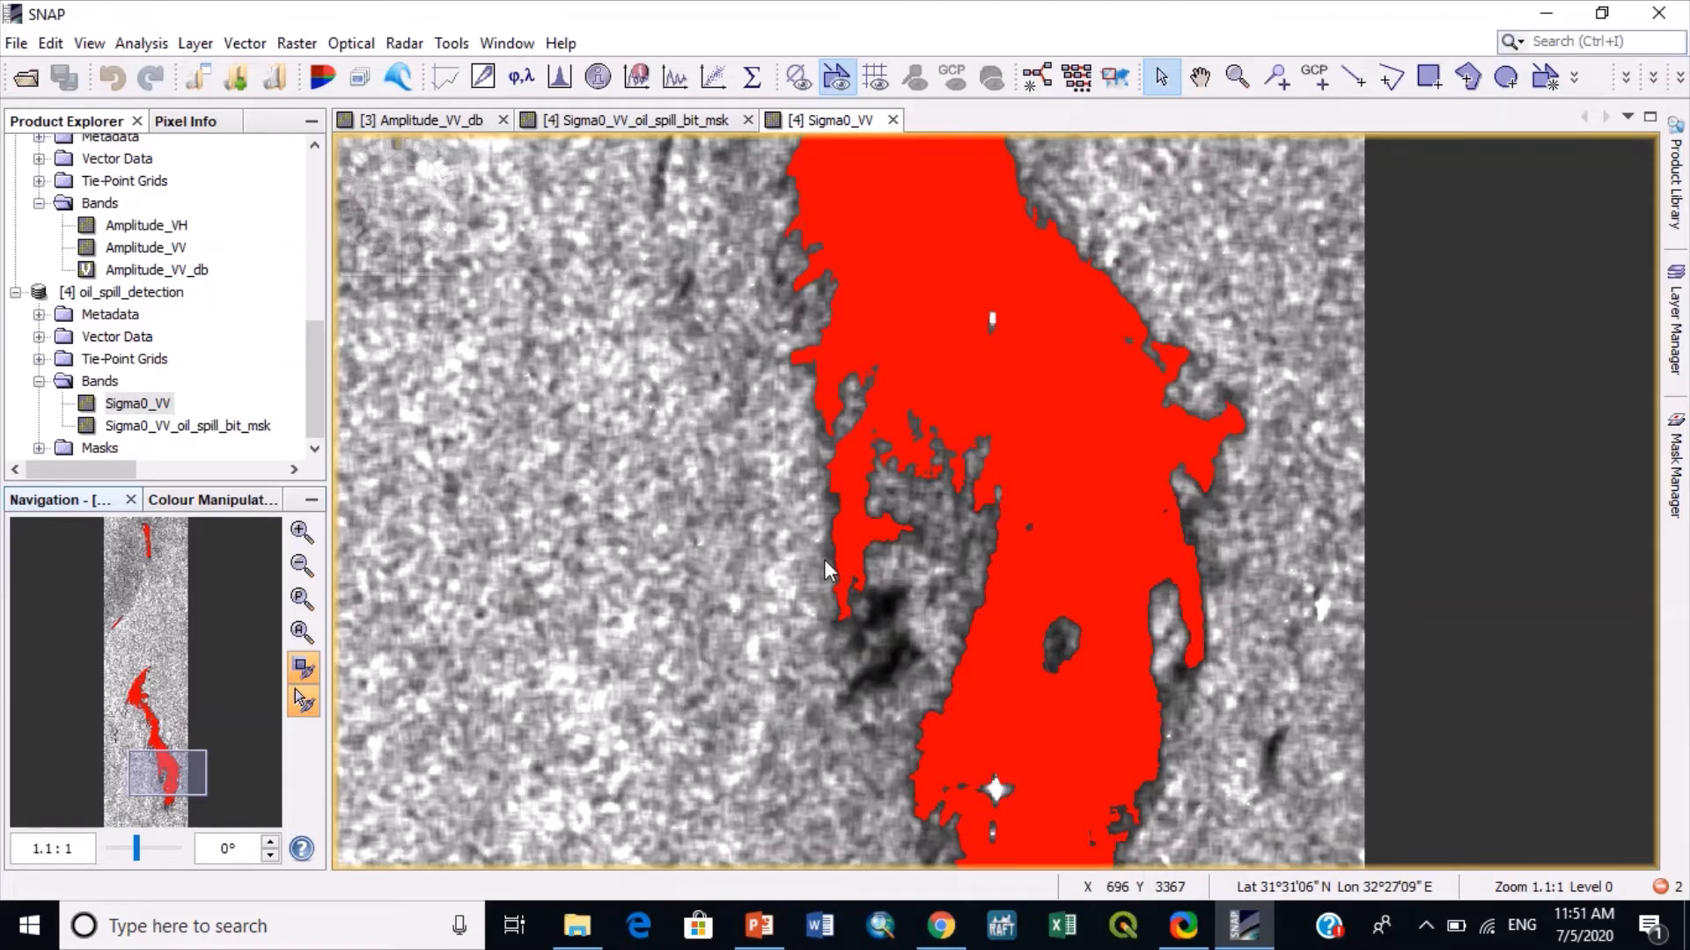
pyautogui.scroll(-10, 827, 570)
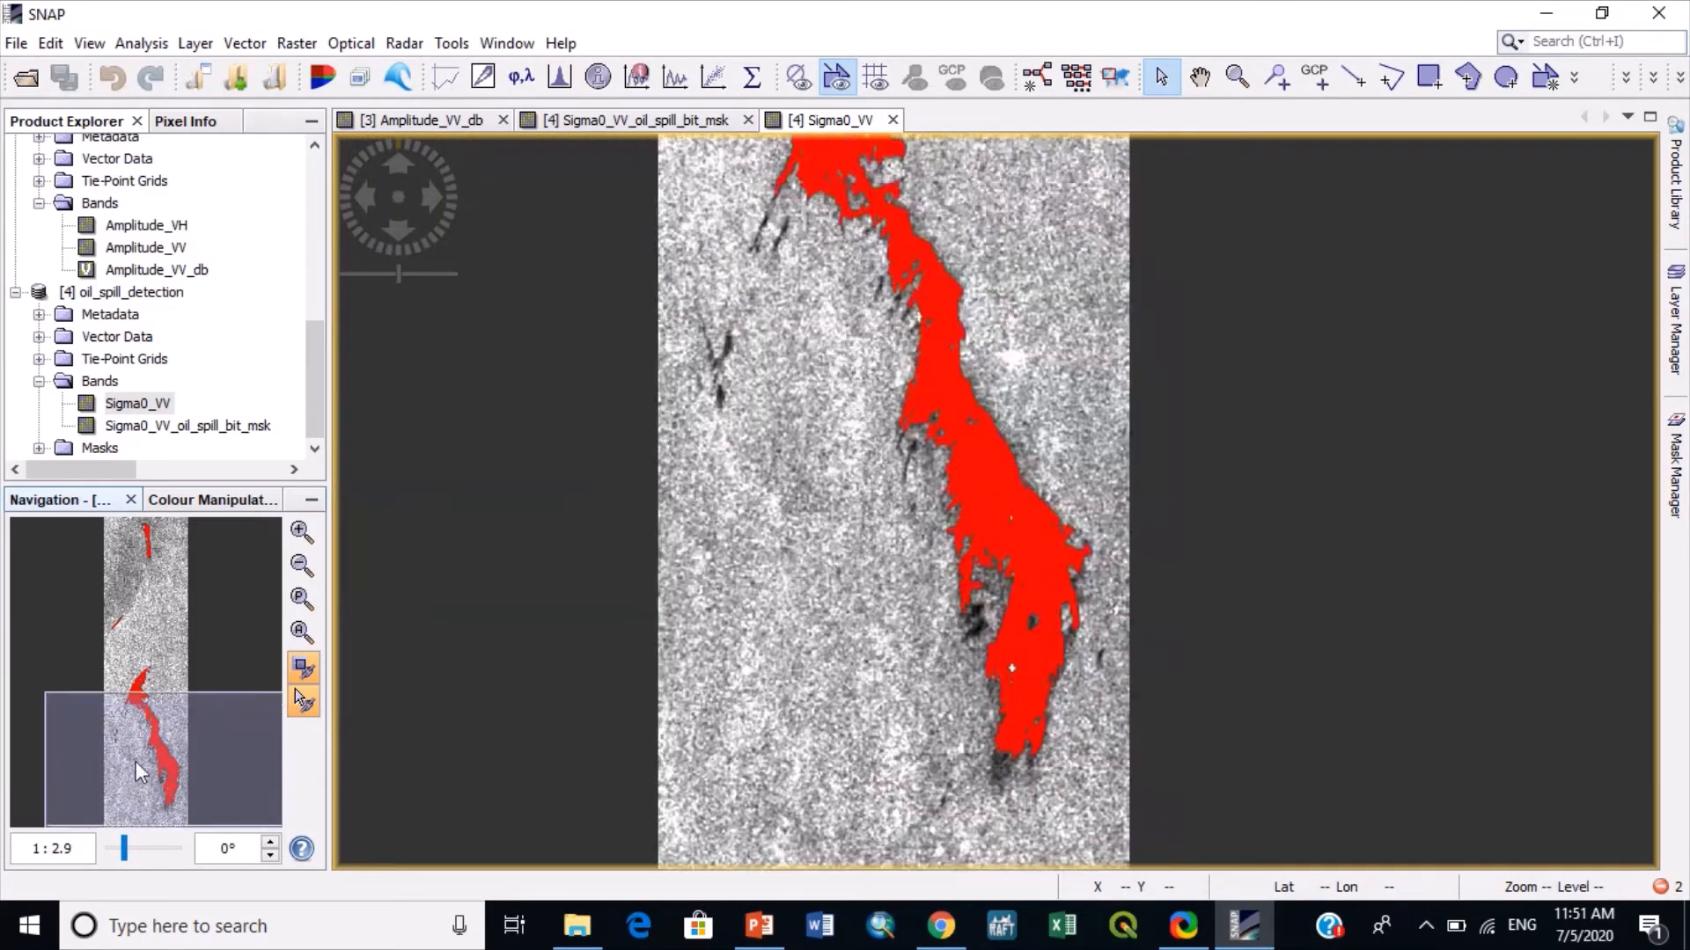
pyautogui.moveTo(136, 762); pyautogui.dragTo(128, 706)
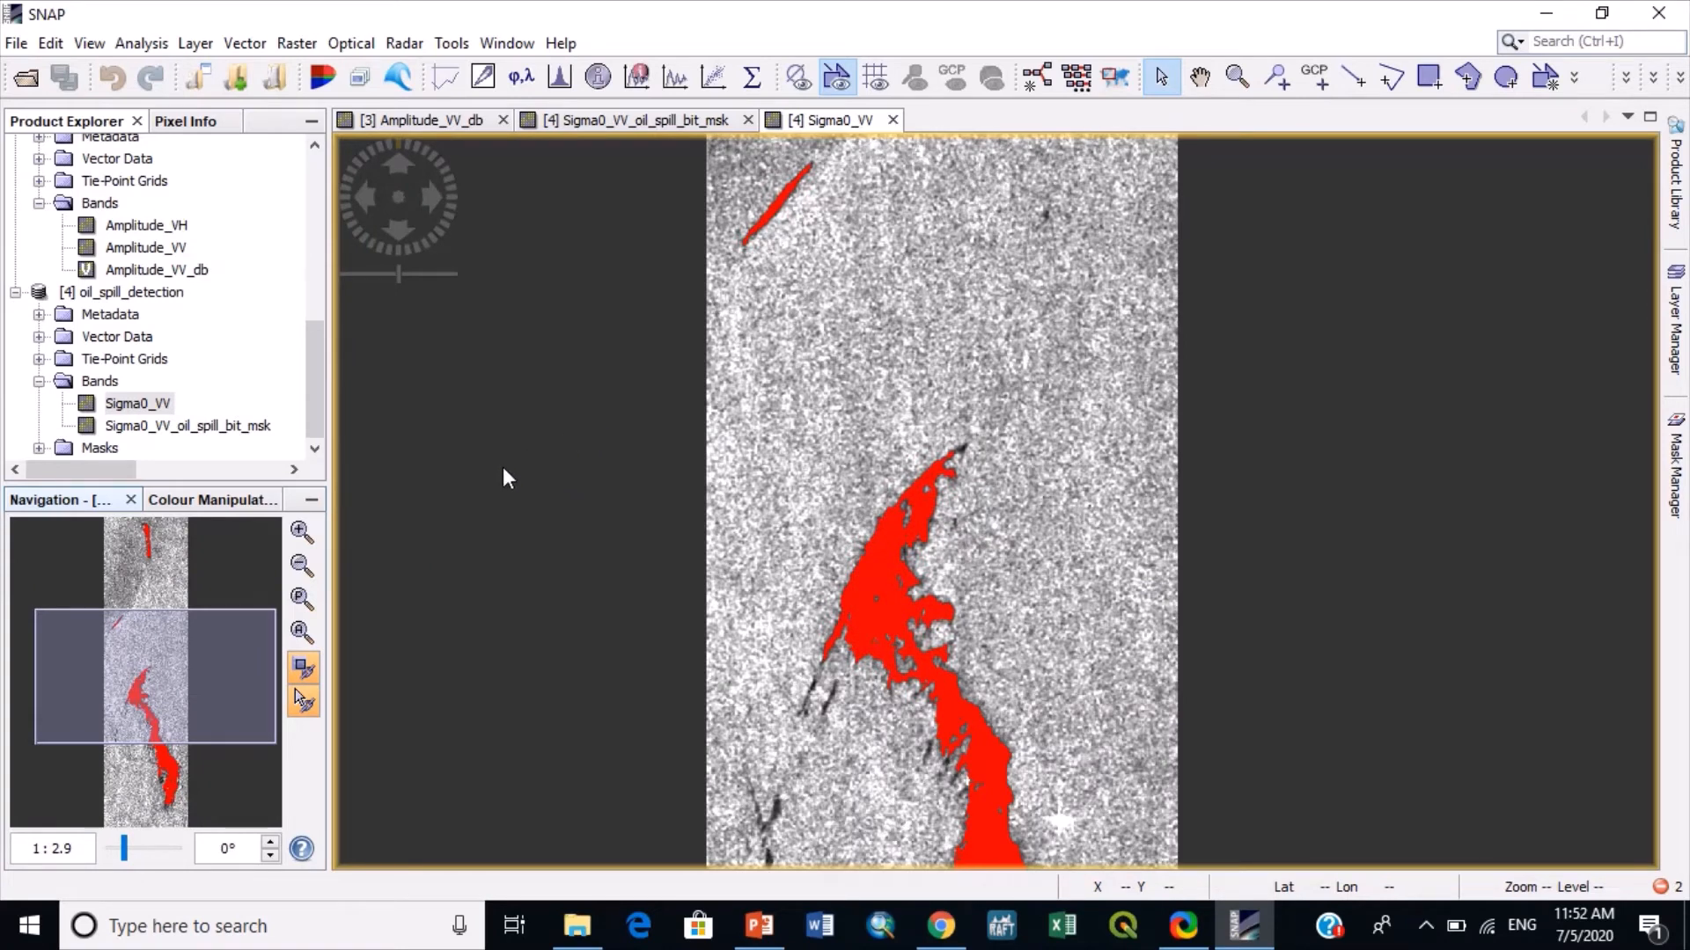
# - Start the Geolocation-Grid ellipsoid correction with oil_spill_detection as the source product
pyautogui.click(426, 45)
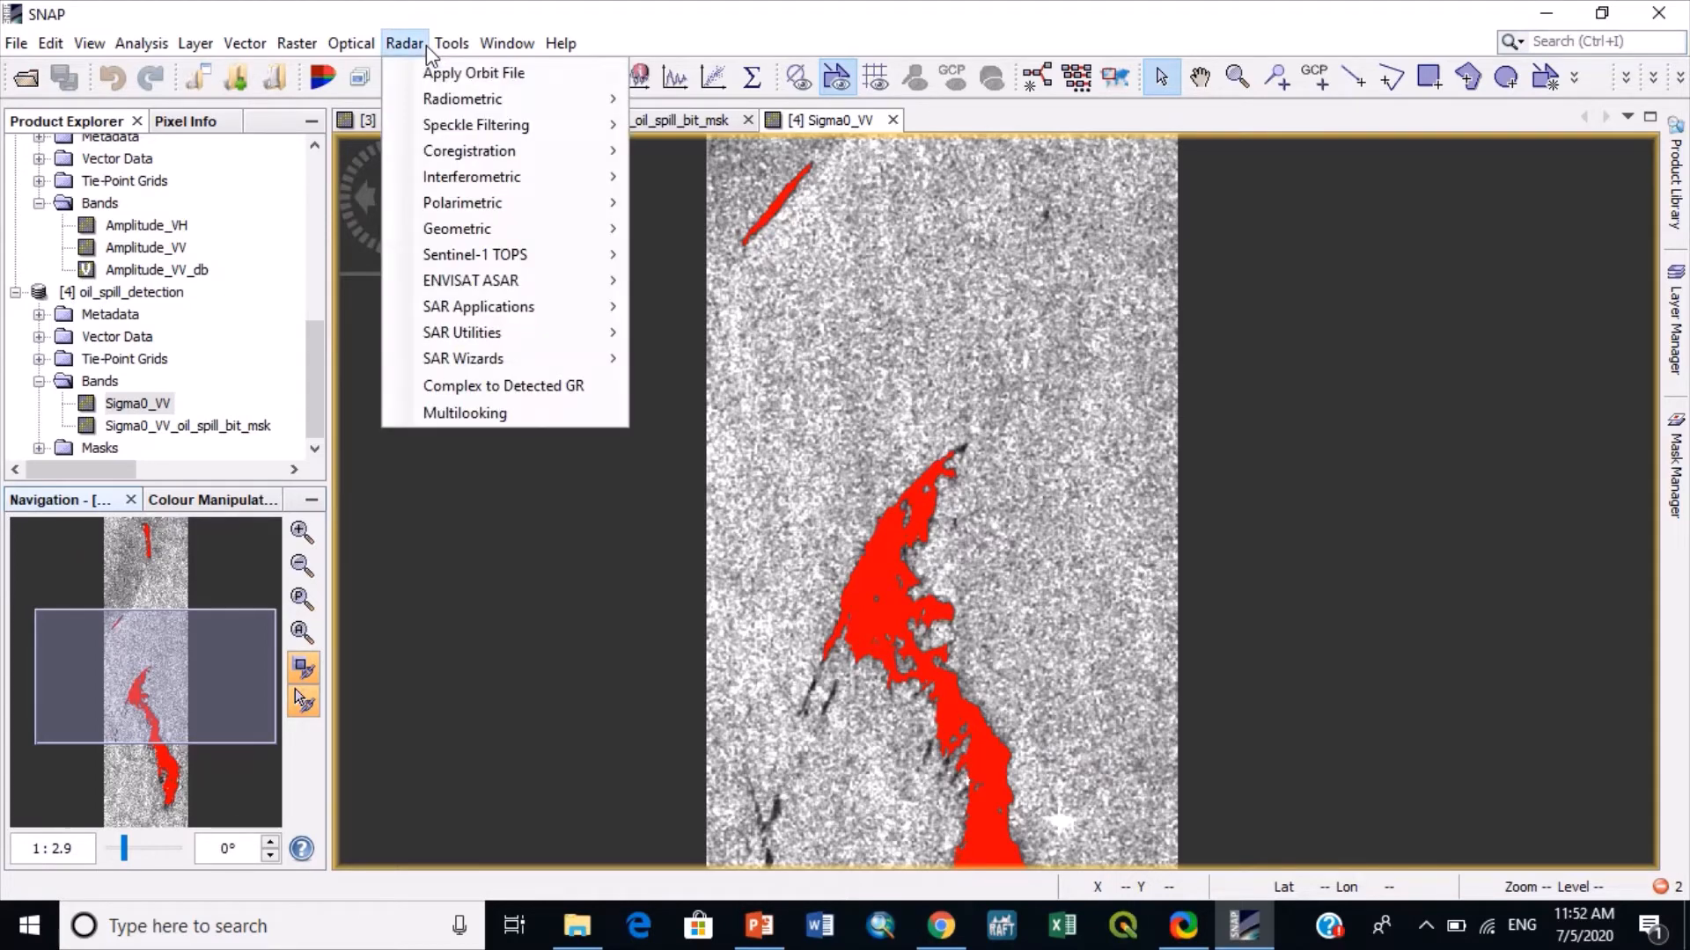
pyautogui.moveTo(491, 229)
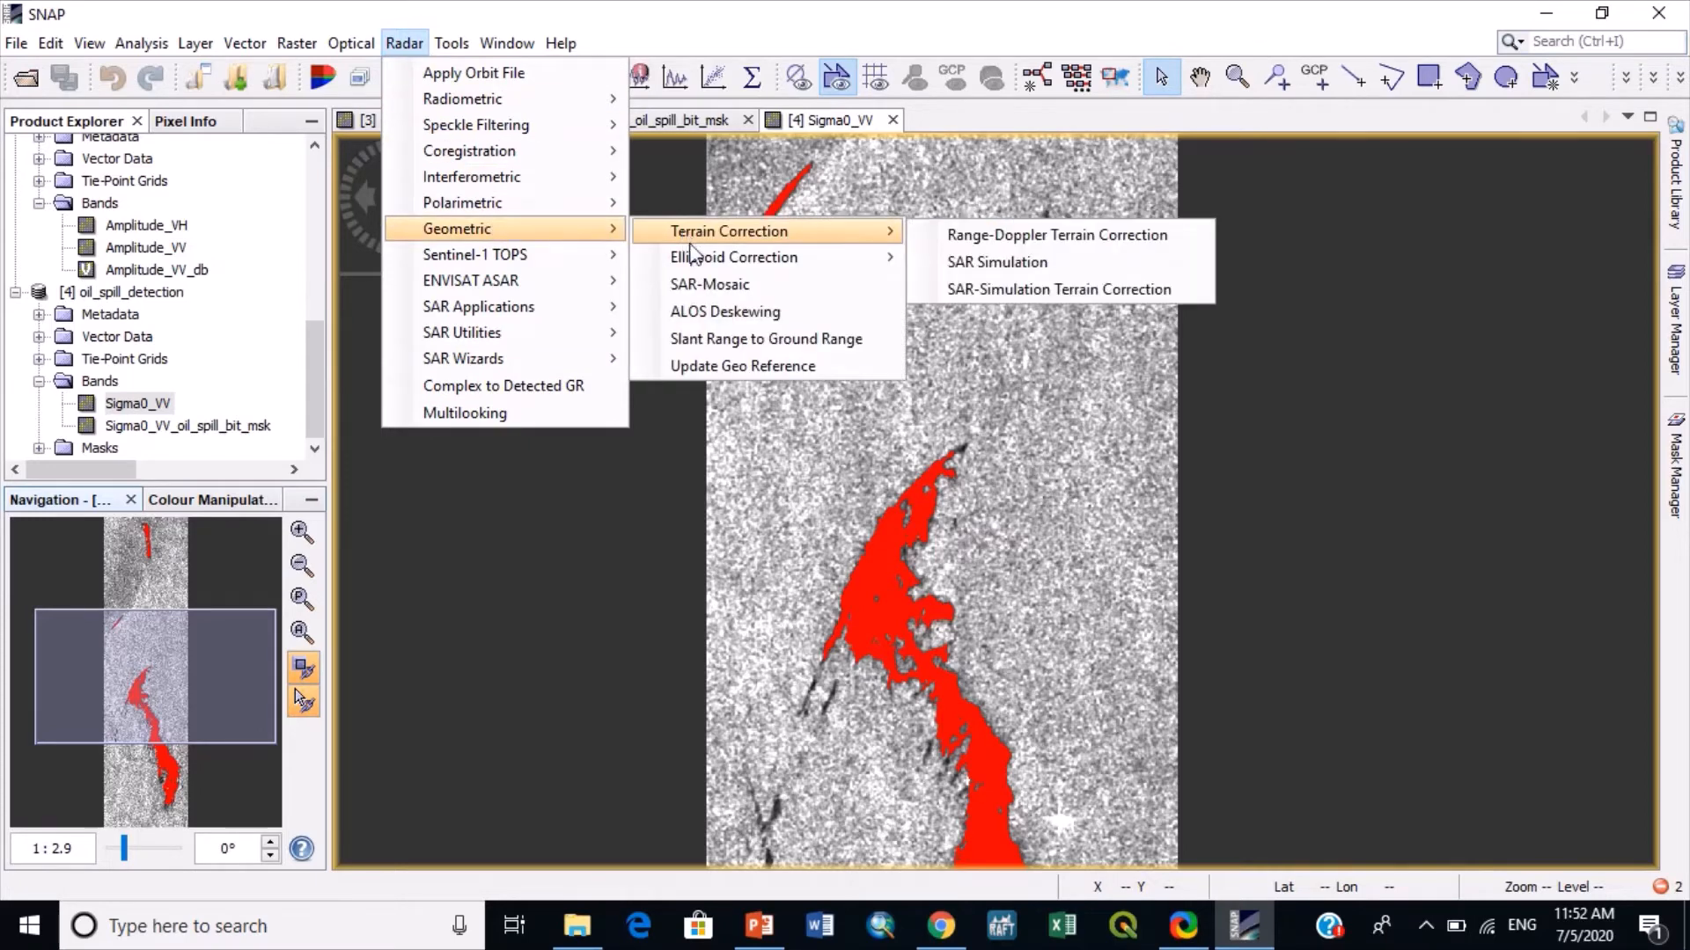
pyautogui.moveTo(765, 269)
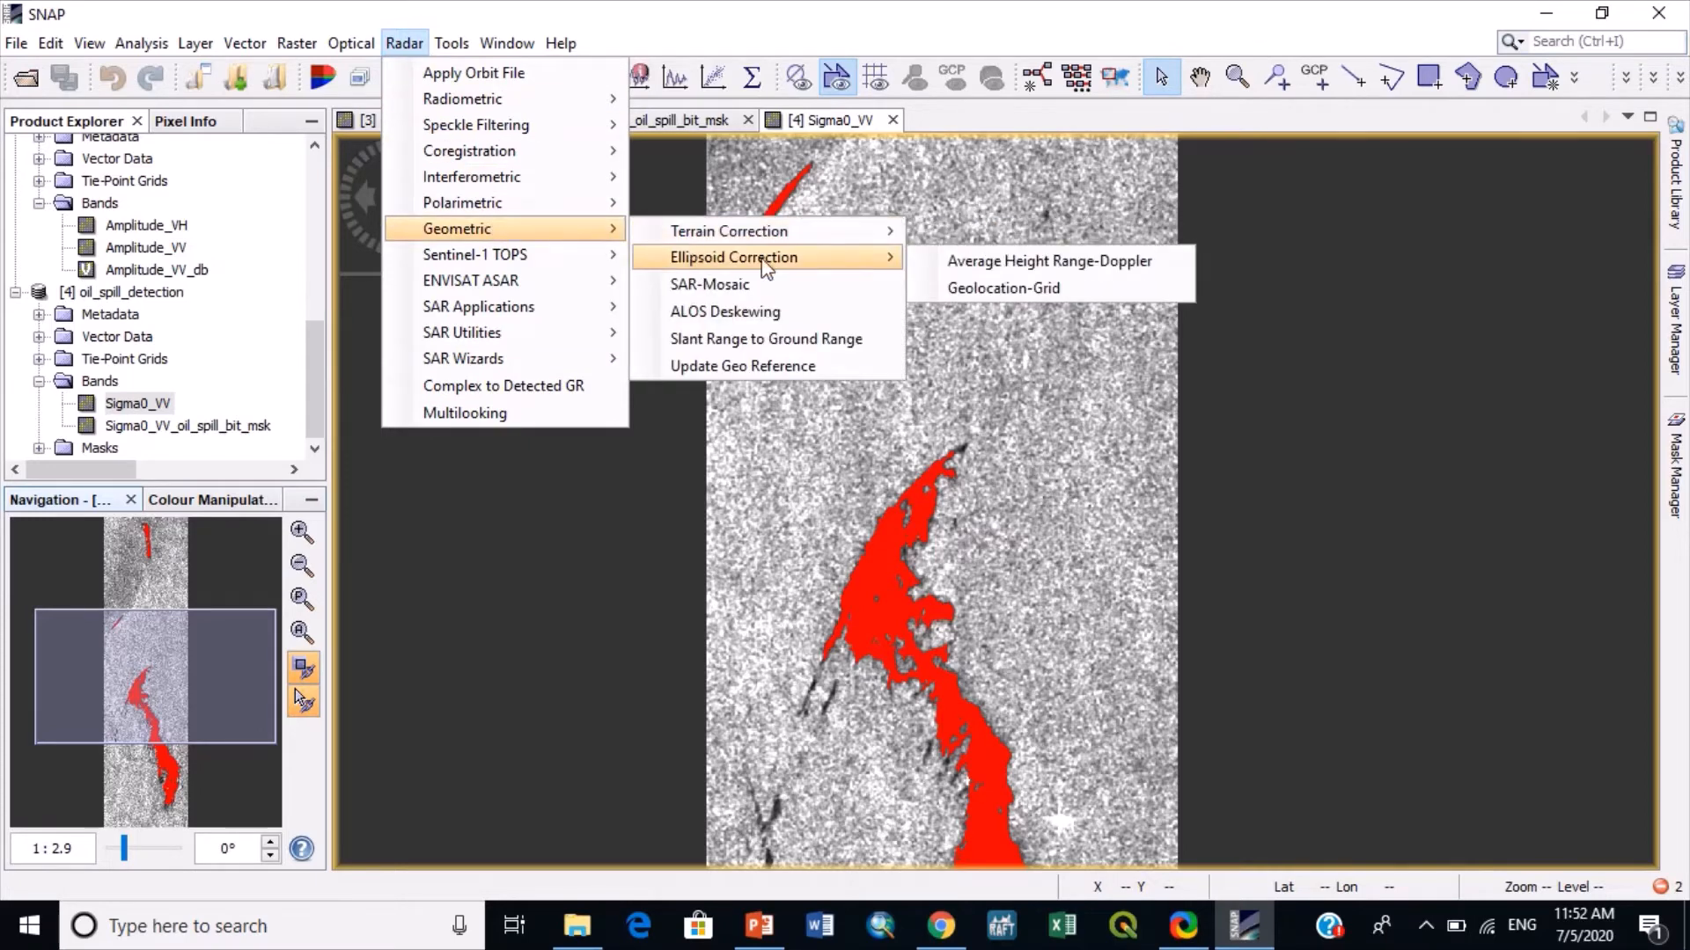
pyautogui.click(979, 289)
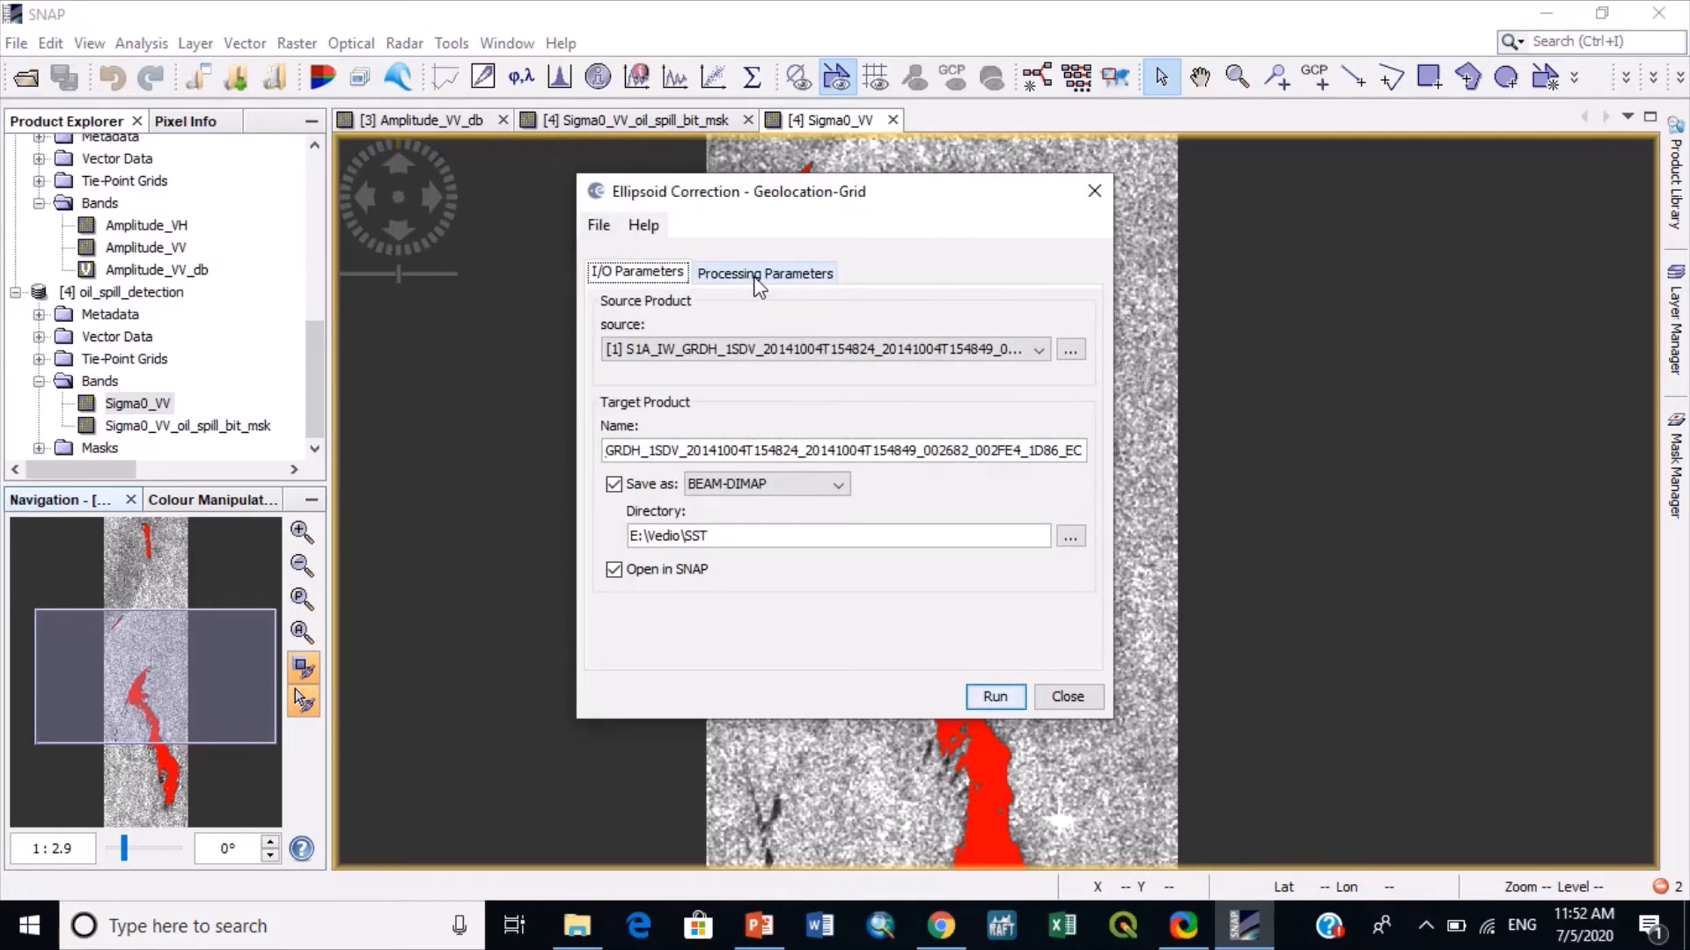
pyautogui.click(706, 354)
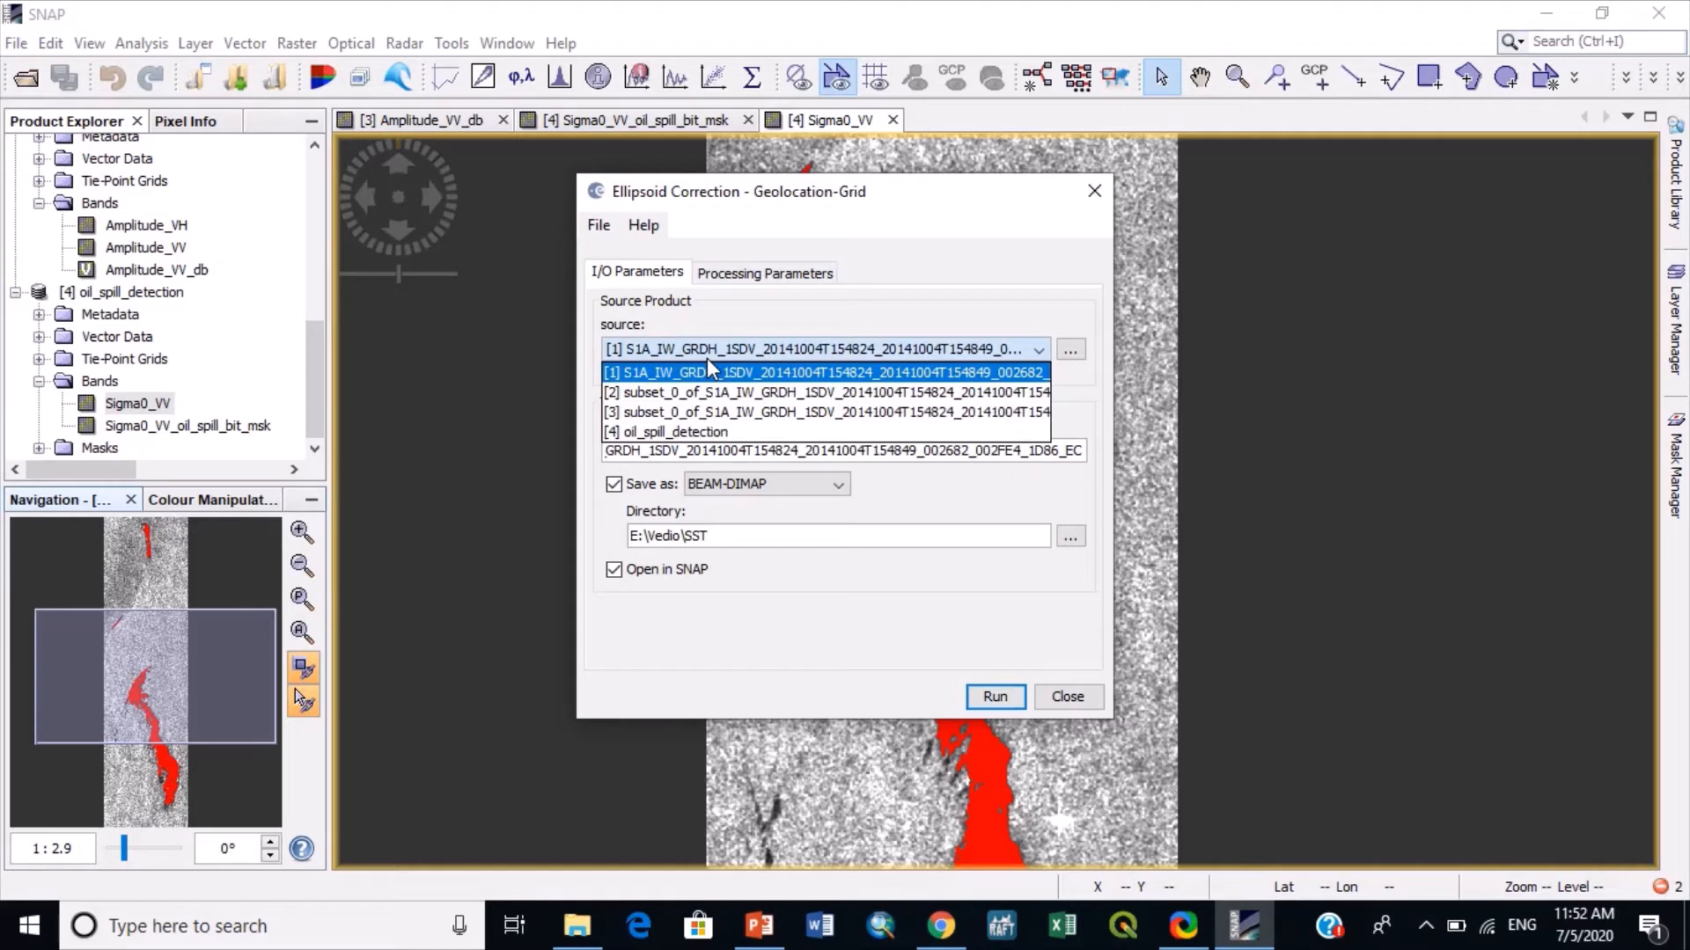
pyautogui.click(663, 433)
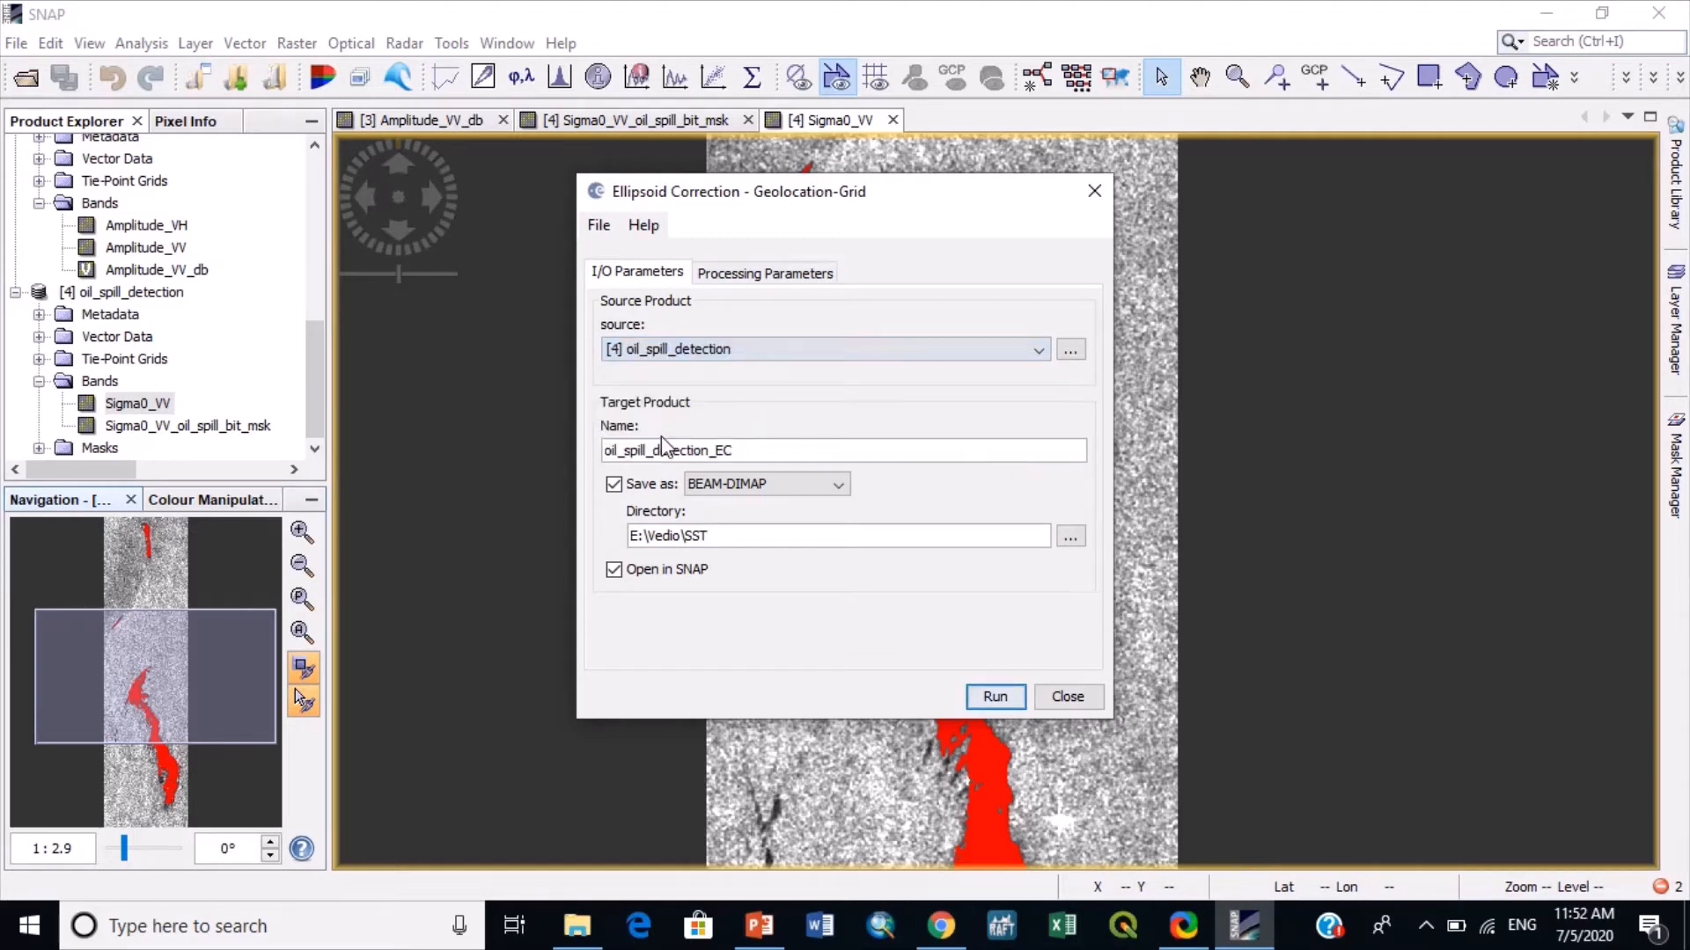
# - Set the map projection of the ellipsoid correction to UTM / WGS 84 (Automatic)
pyautogui.click(746, 274)
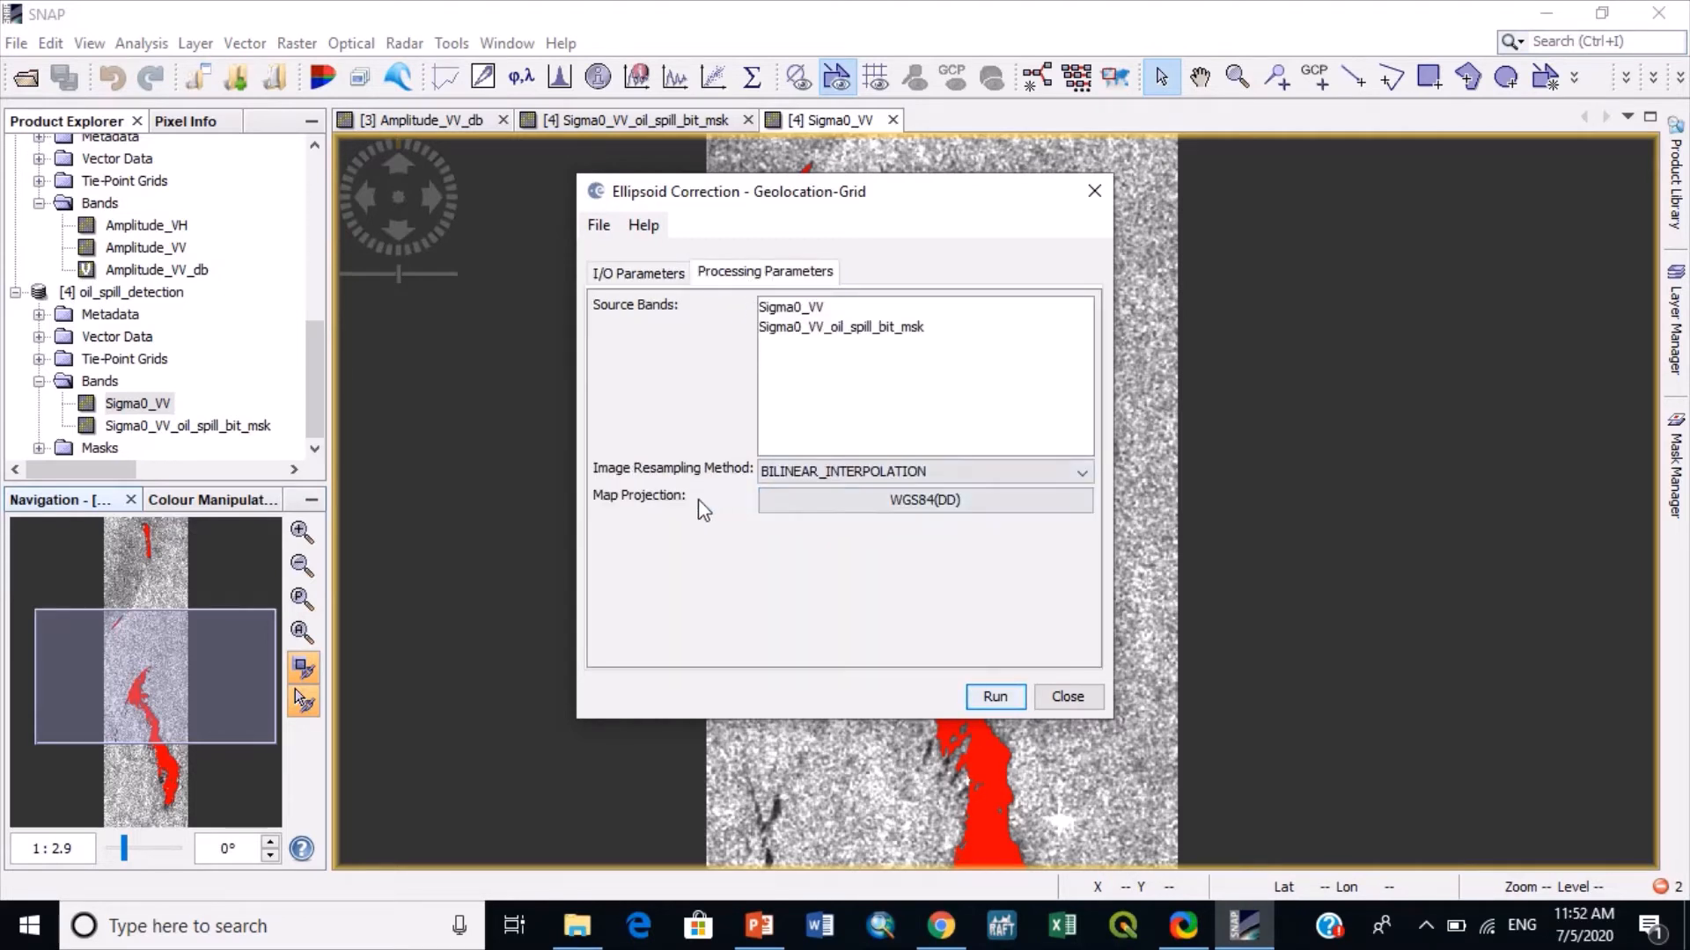
pyautogui.click(841, 502)
pyautogui.click(870, 478)
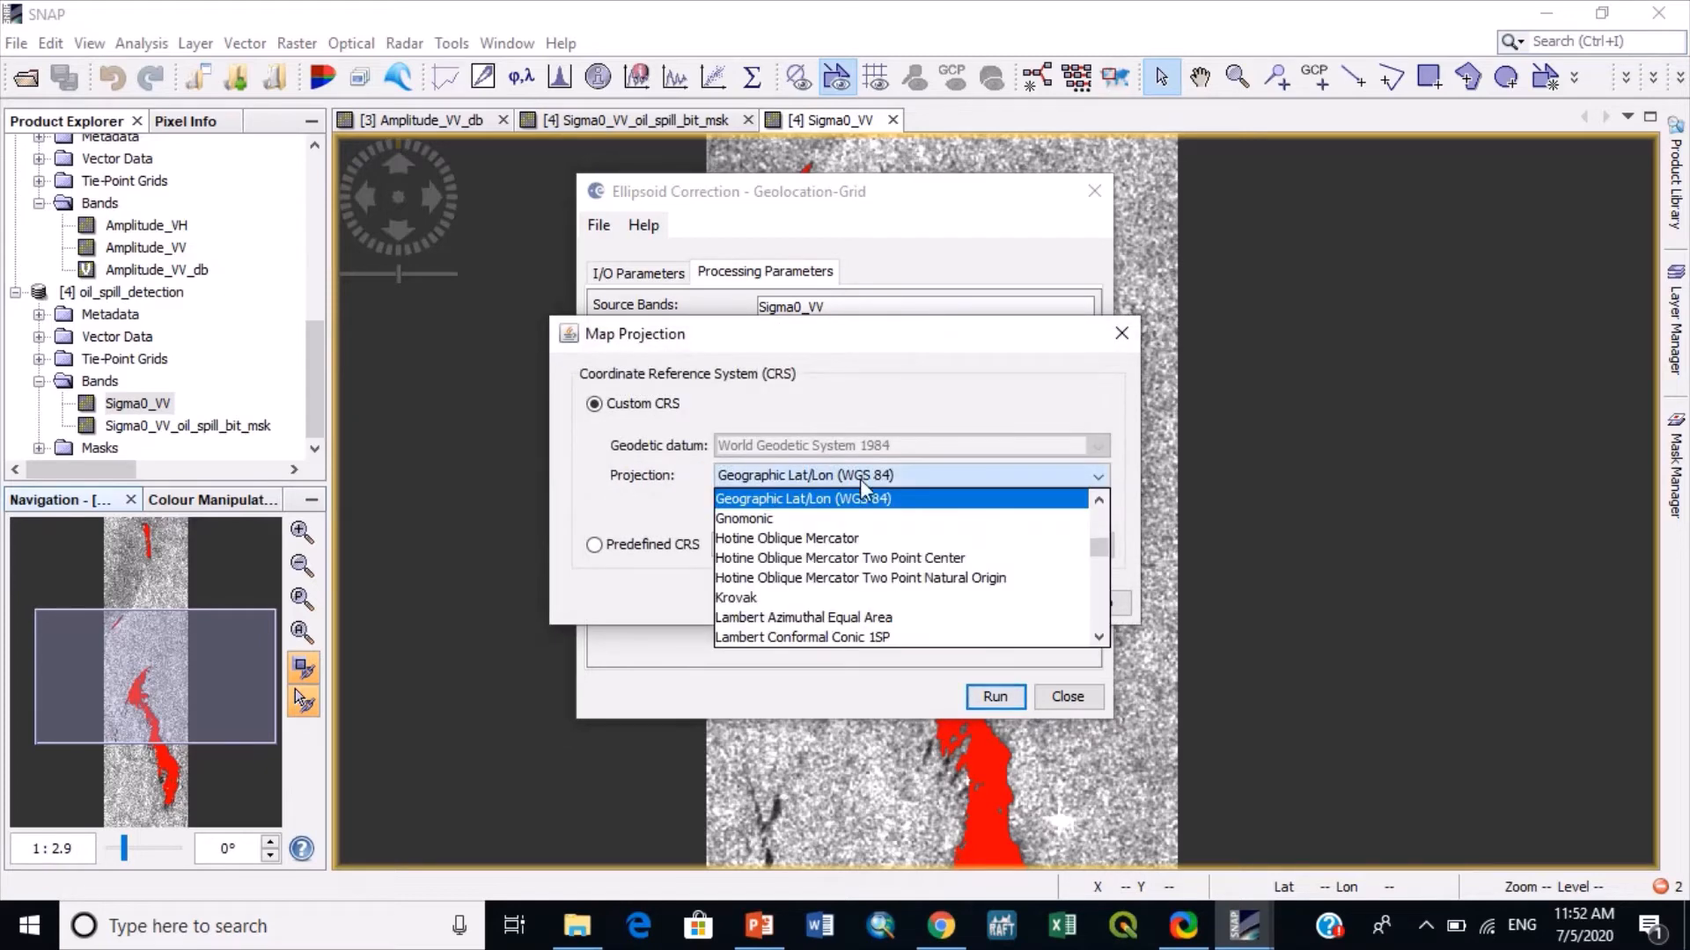
pyautogui.scroll(-5, 863, 554)
pyautogui.click(774, 556)
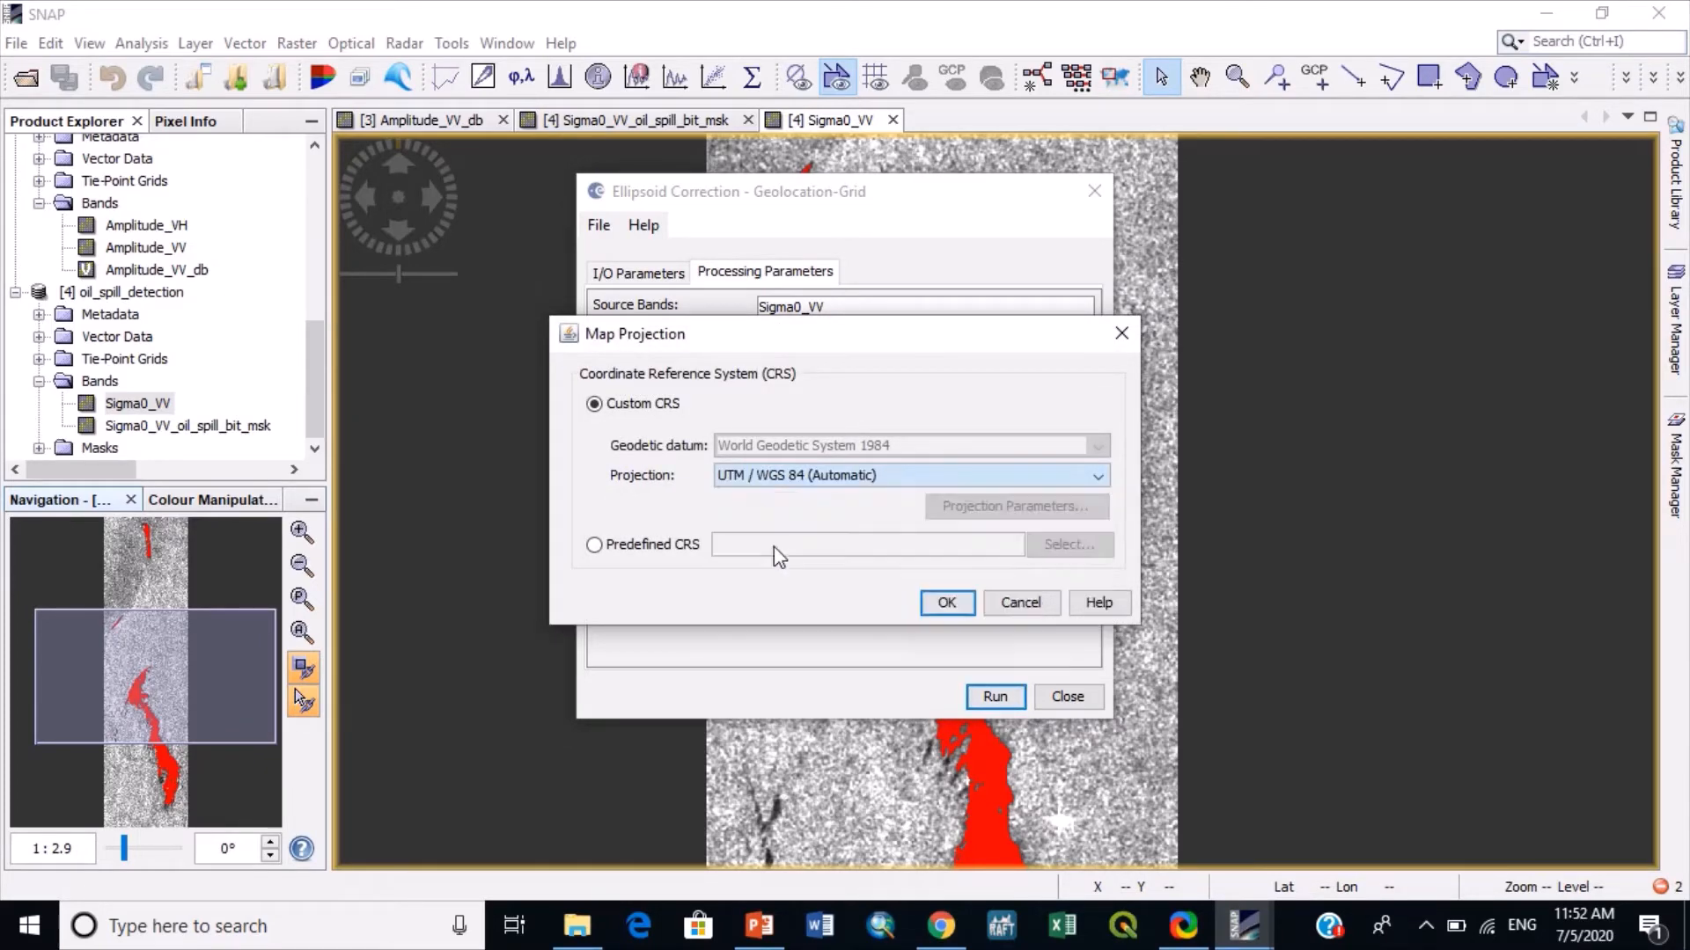
pyautogui.click(946, 600)
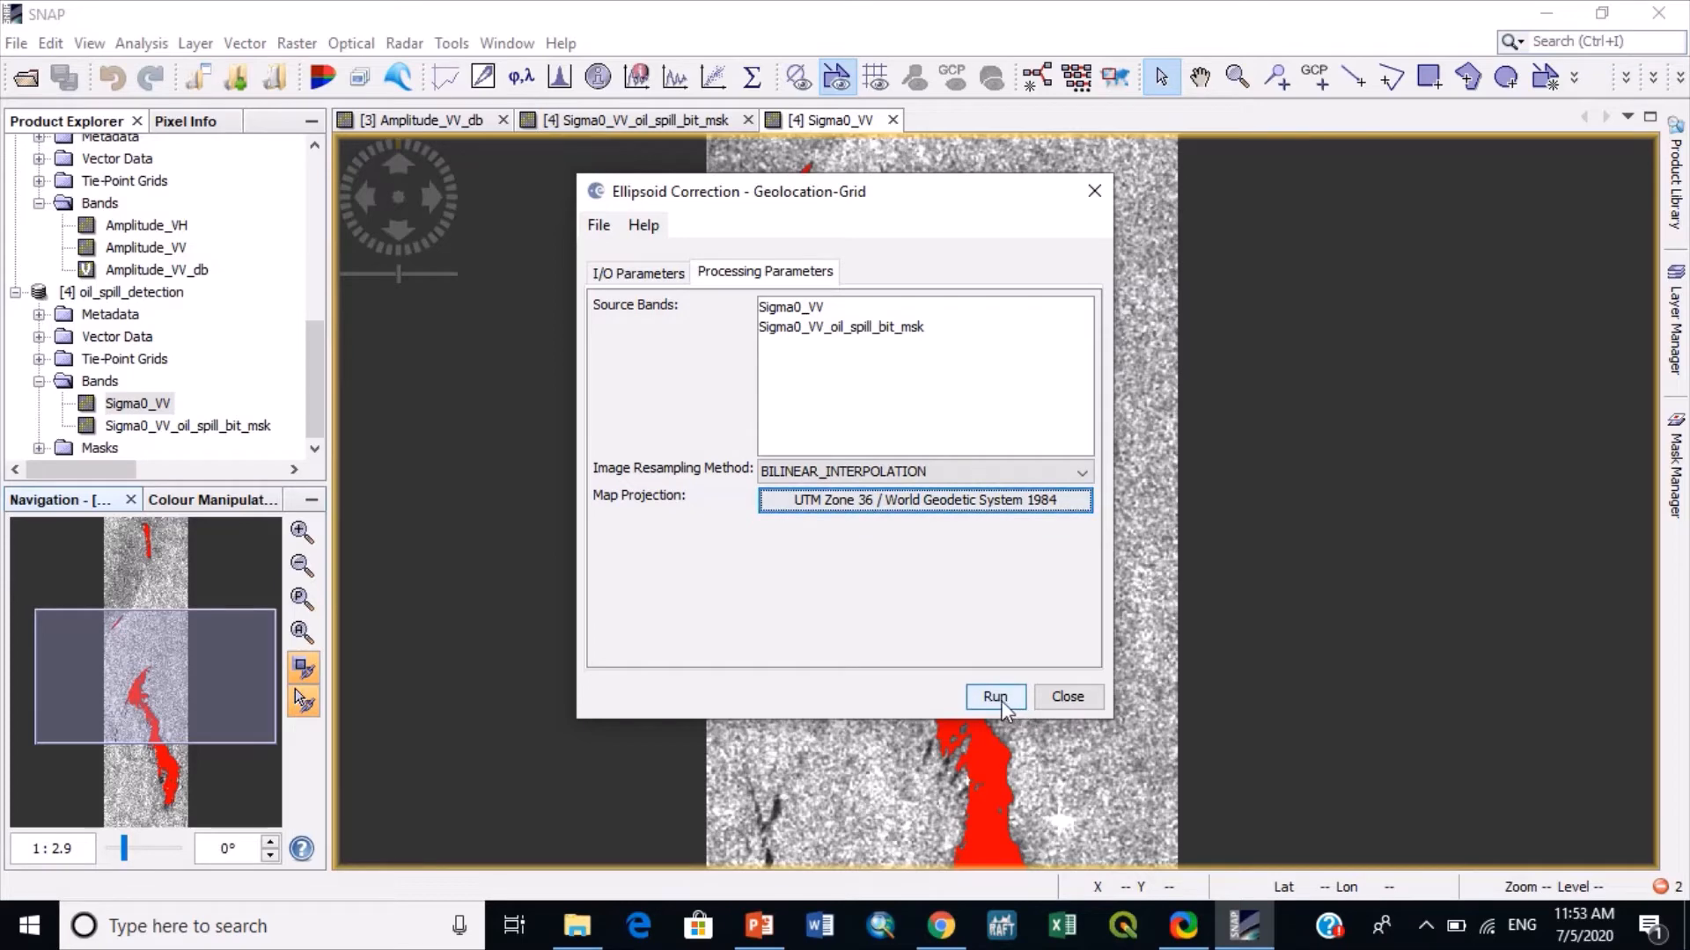
# - Set the correction's target directory to the Oil Spill Case 2014 folder on the desktop, and close the dialog without running it
pyautogui.click(645, 274)
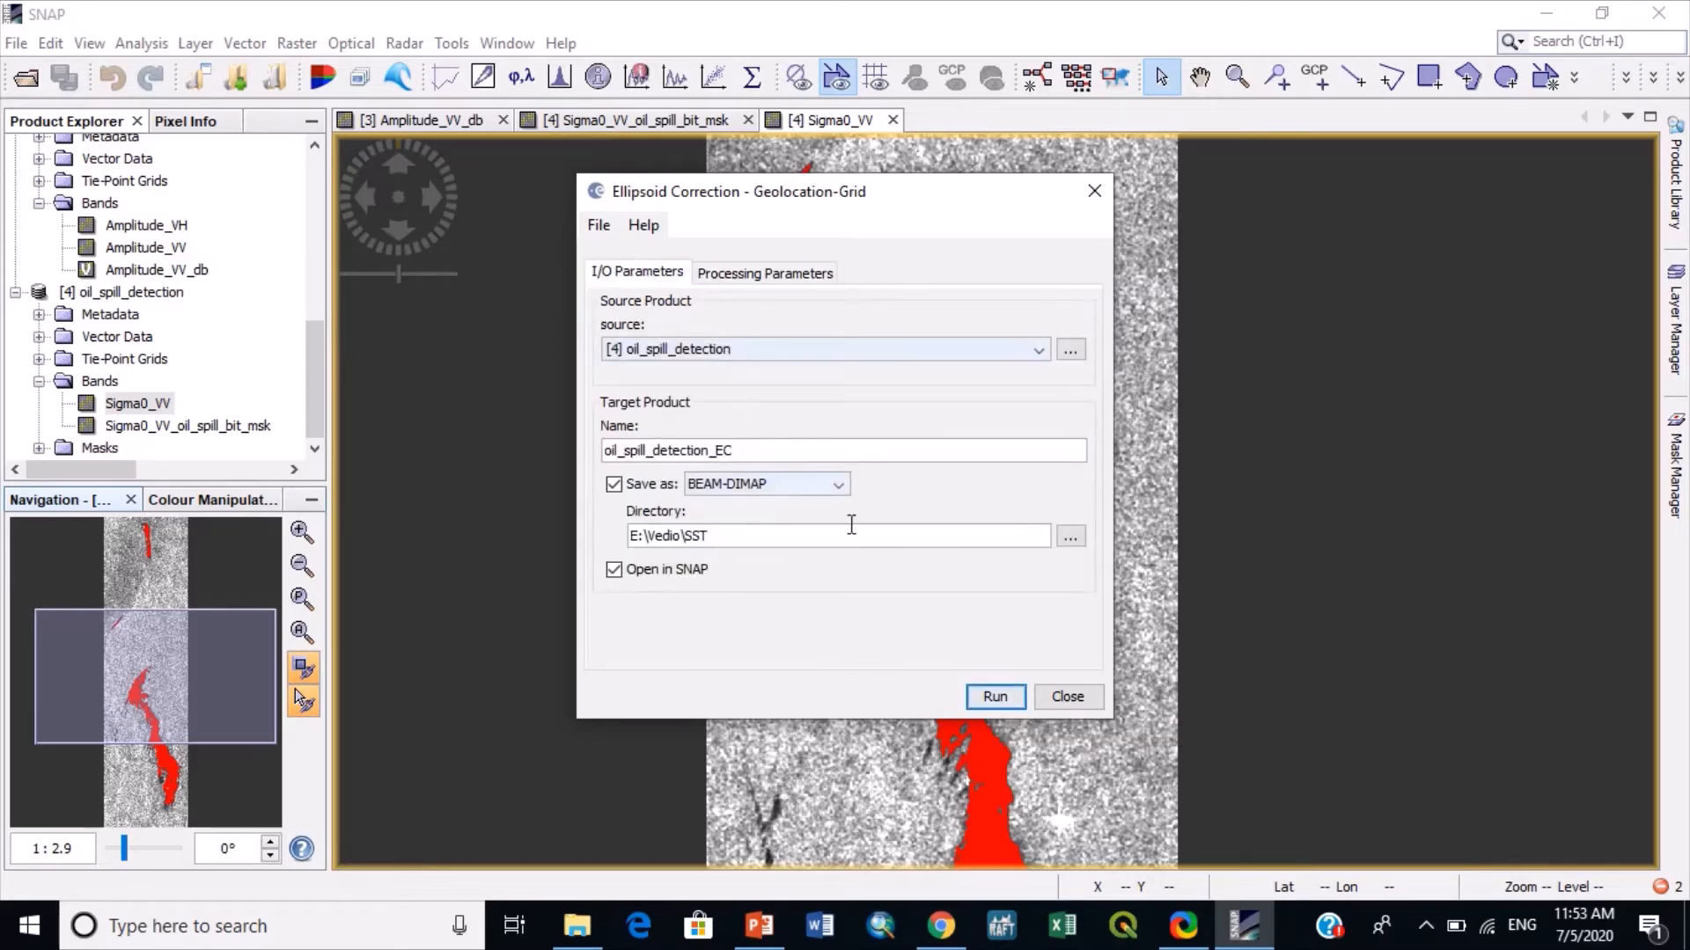
pyautogui.click(1070, 535)
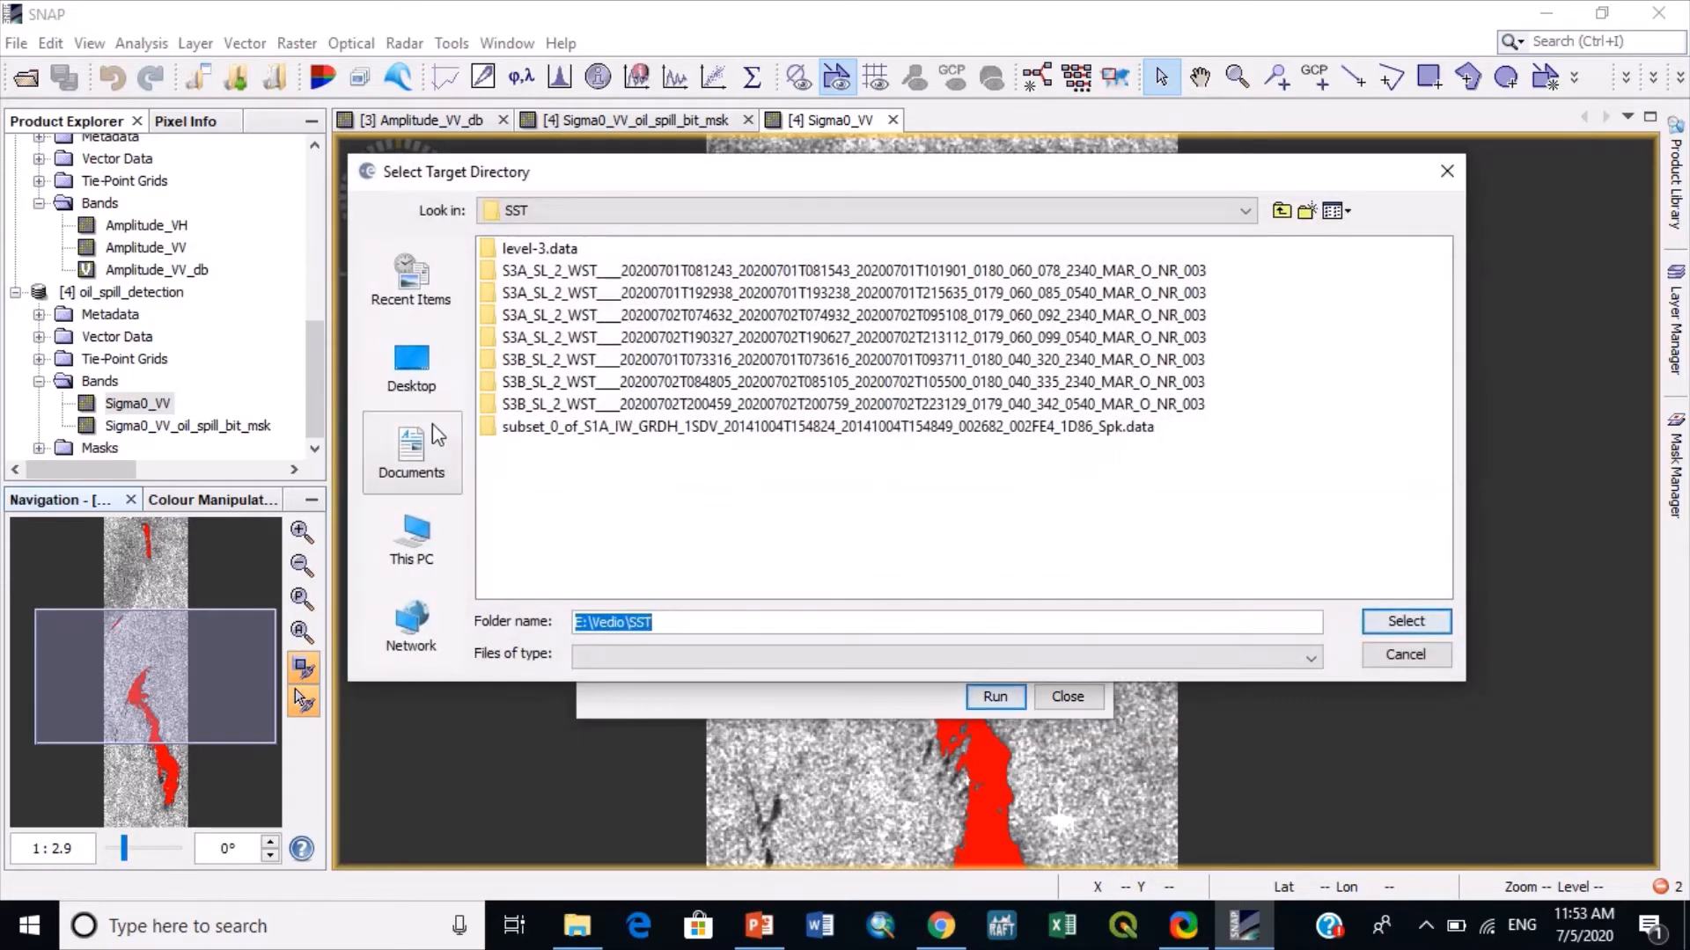
pyautogui.click(415, 365)
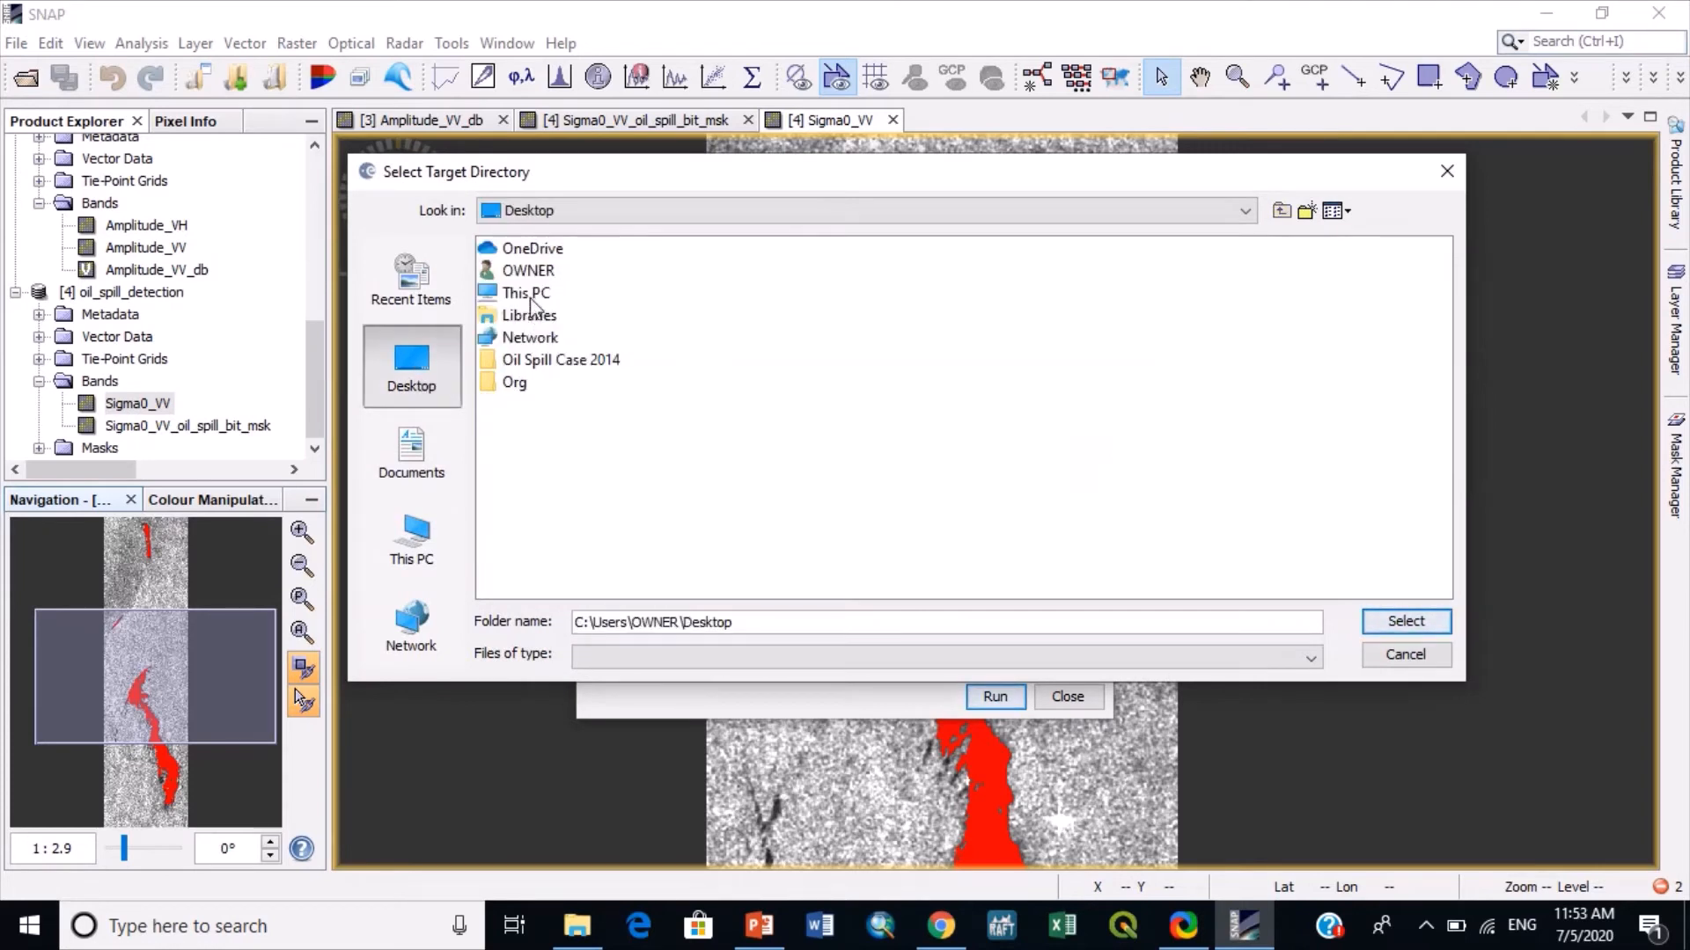
pyautogui.doubleClick(528, 360)
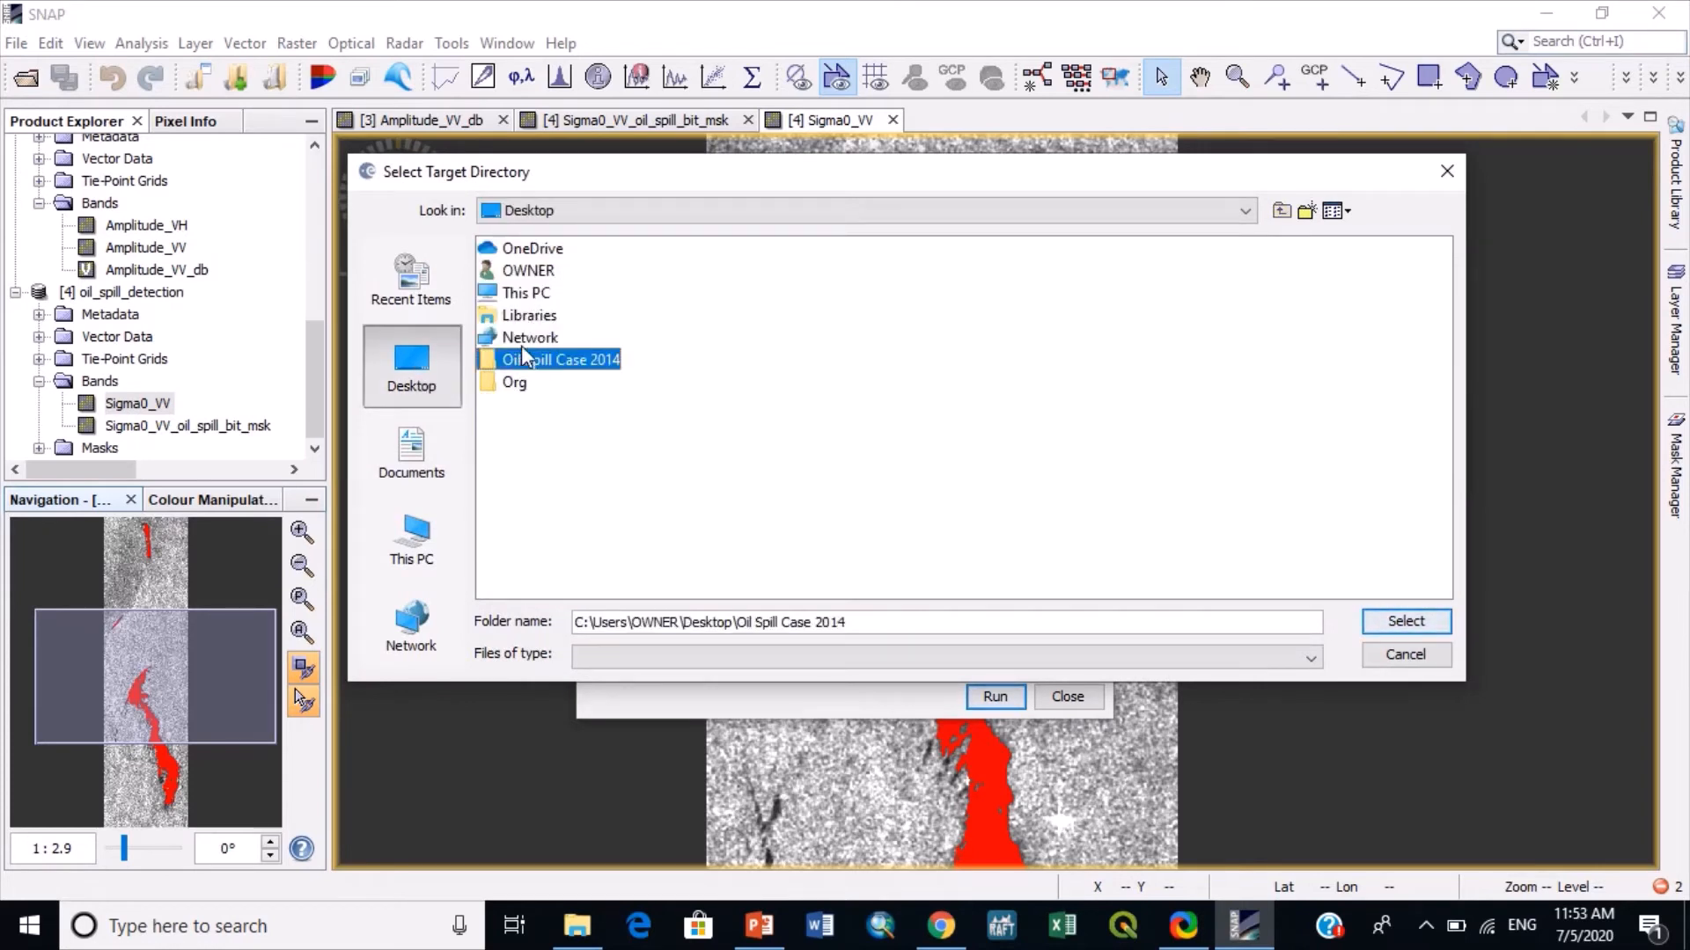
pyautogui.click(1405, 623)
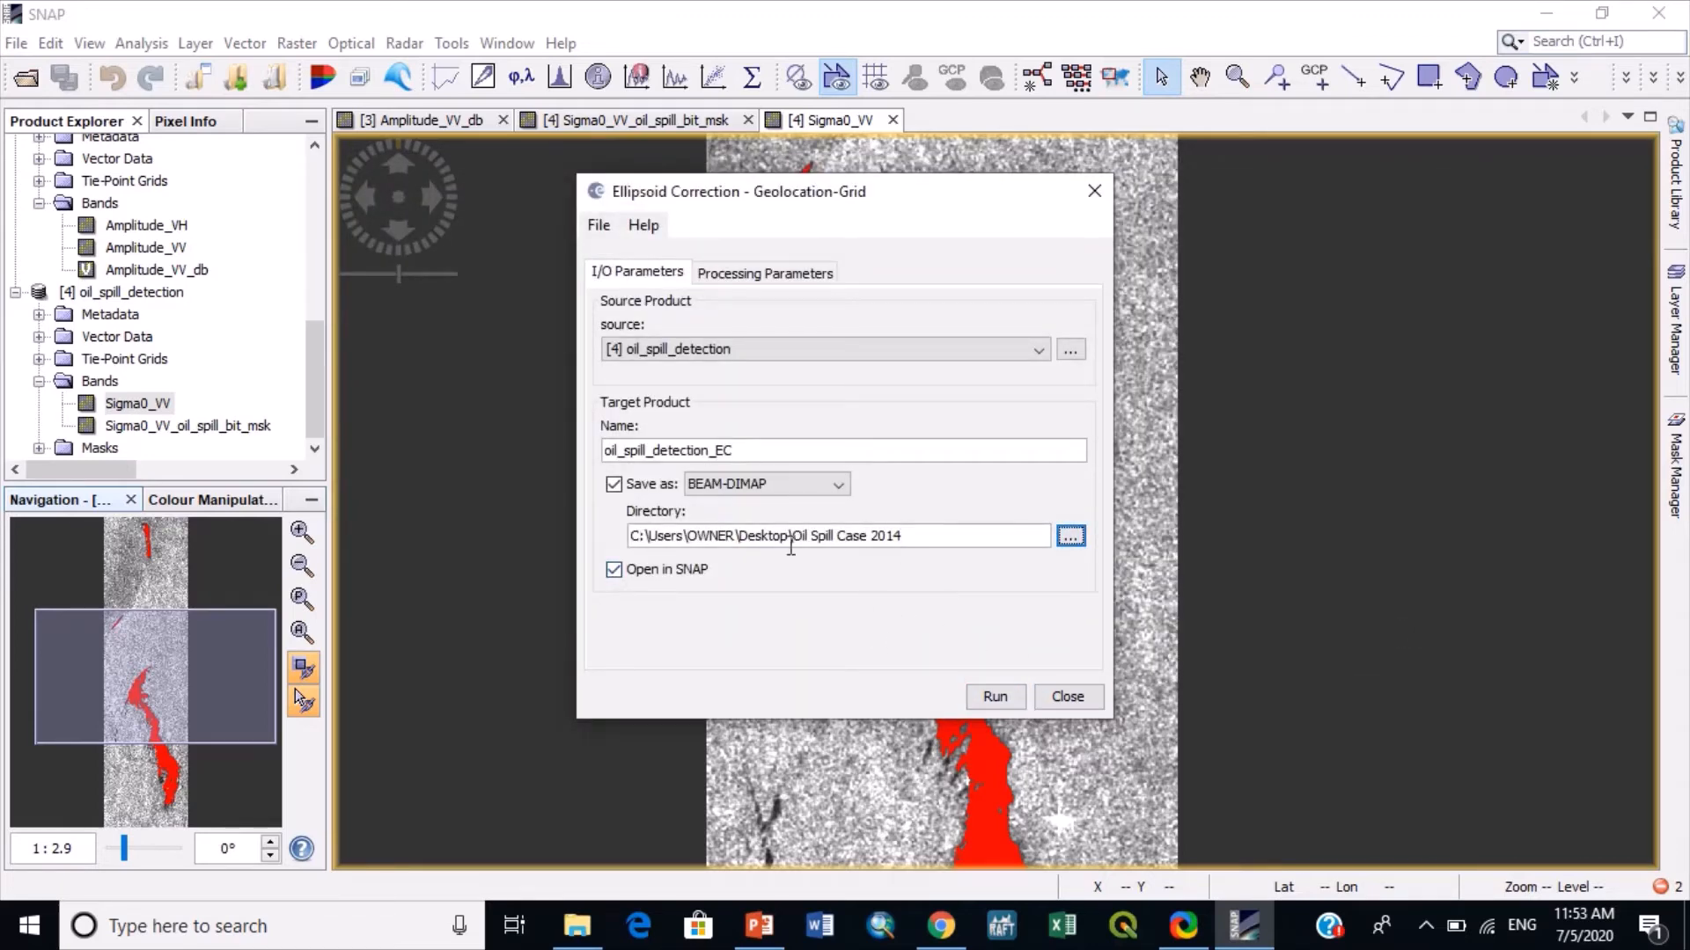
pyautogui.click(1067, 696)
# - Open the existing oil_spill_detection_EC TIF product from Oil Spill Case 2014 and display its Sigma0_VV_oil_spill_bit_msk band
pyautogui.click(27, 77)
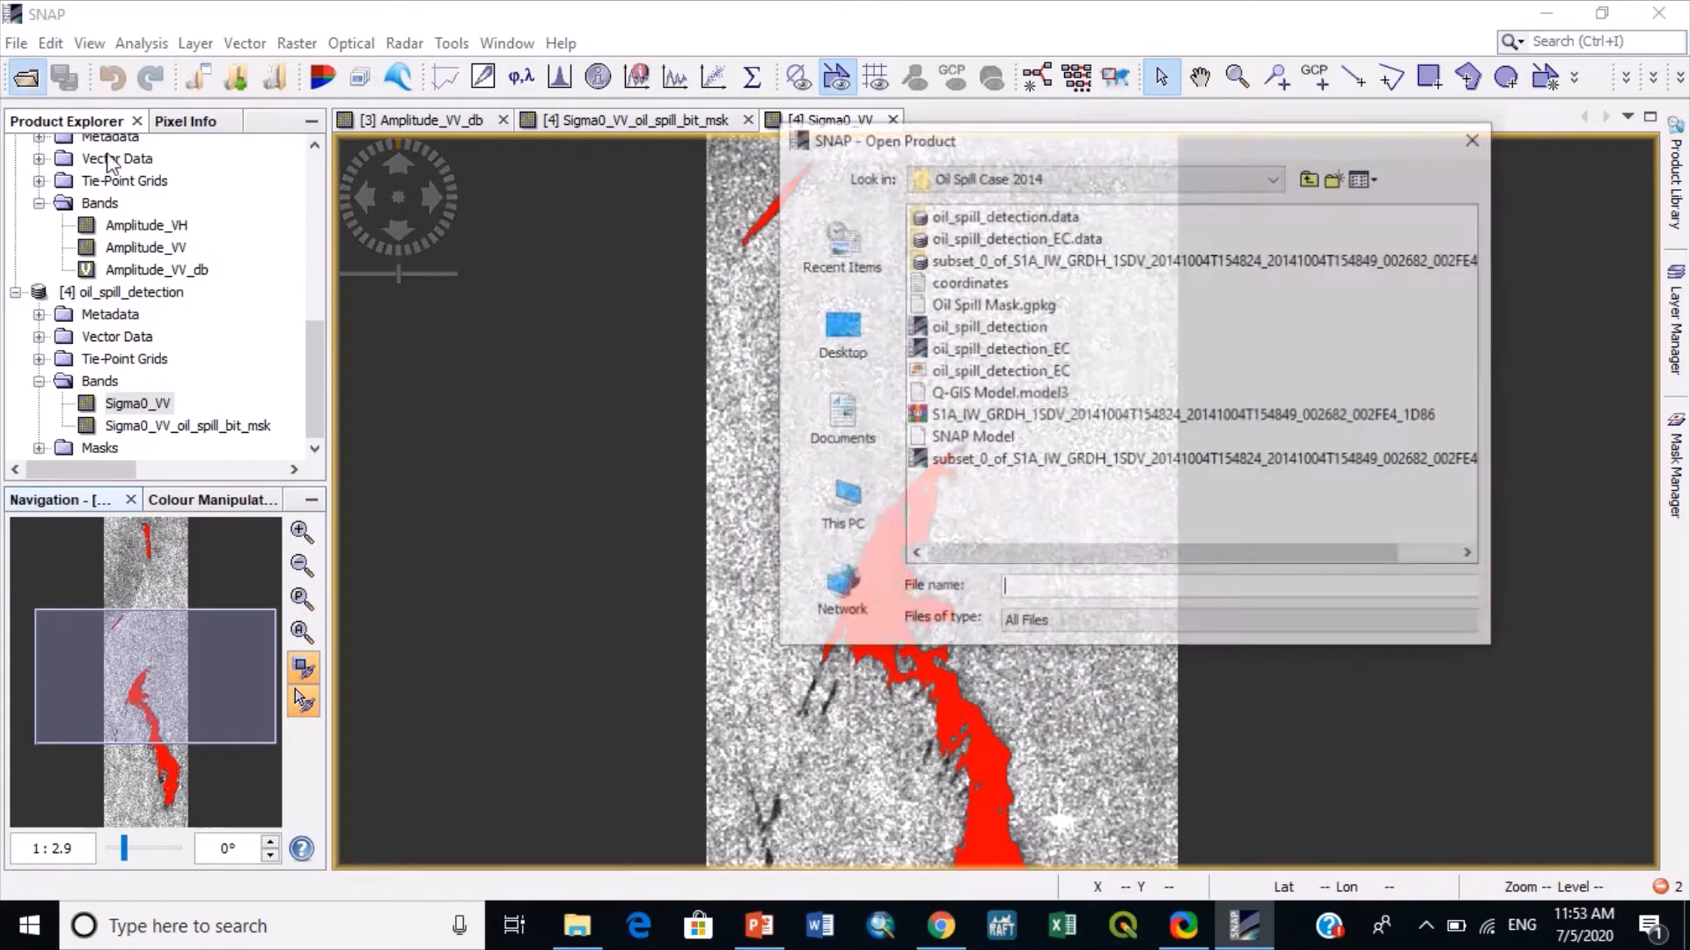
pyautogui.doubleClick(1016, 370)
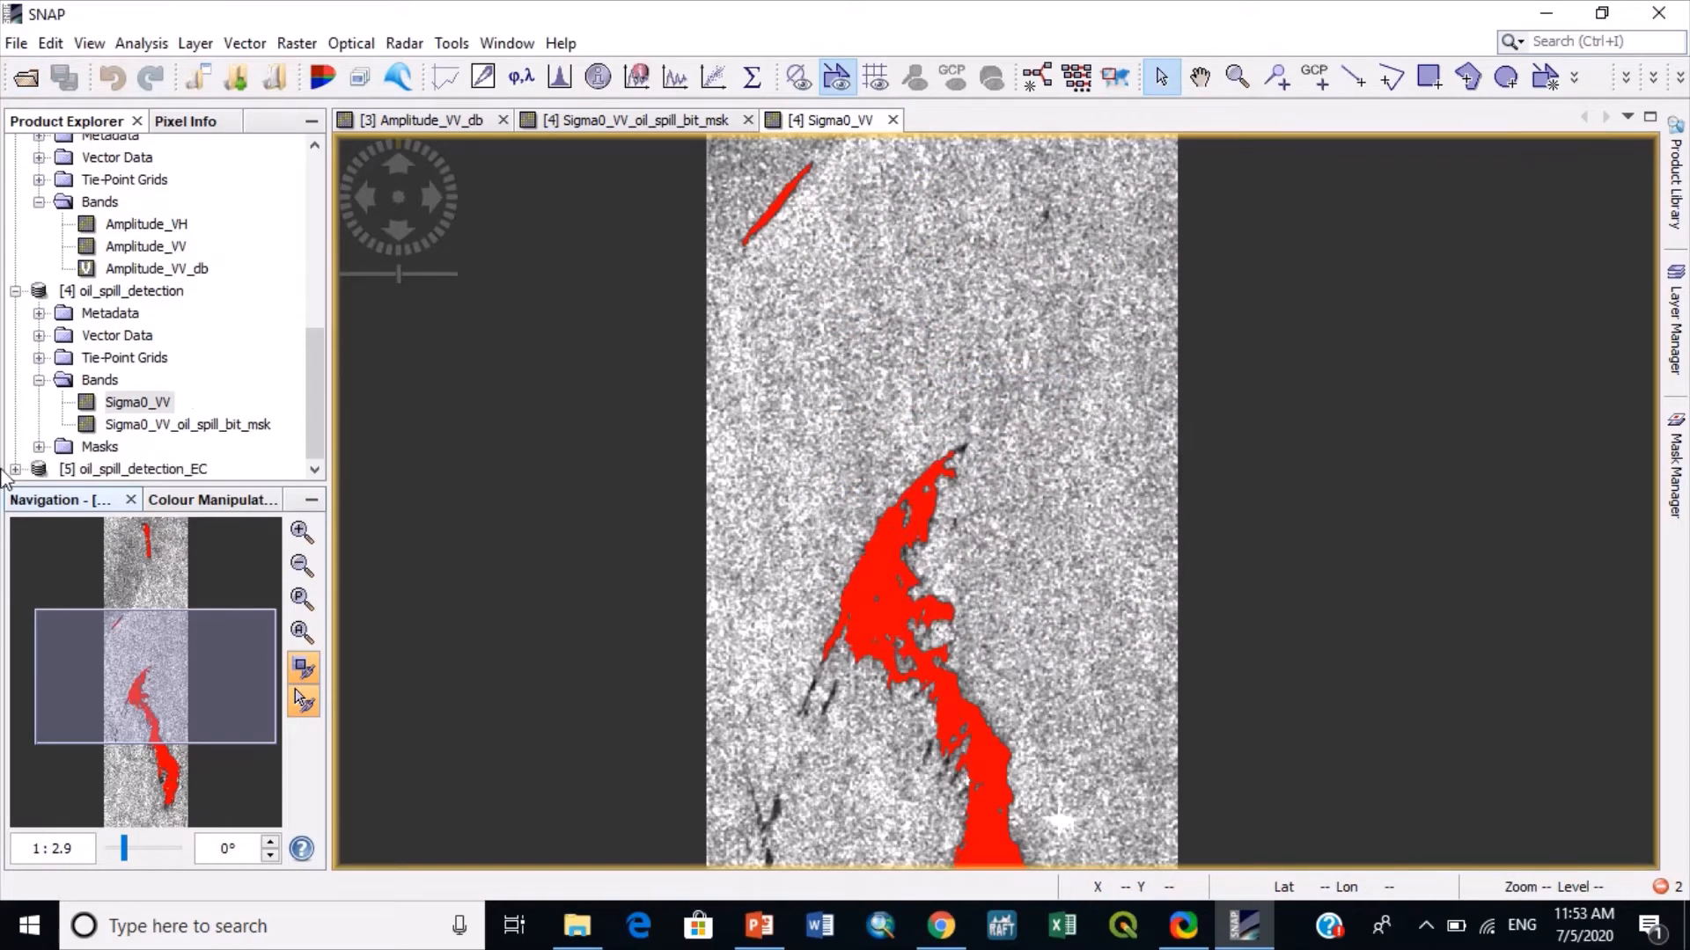
pyautogui.click(15, 469)
pyautogui.click(39, 469)
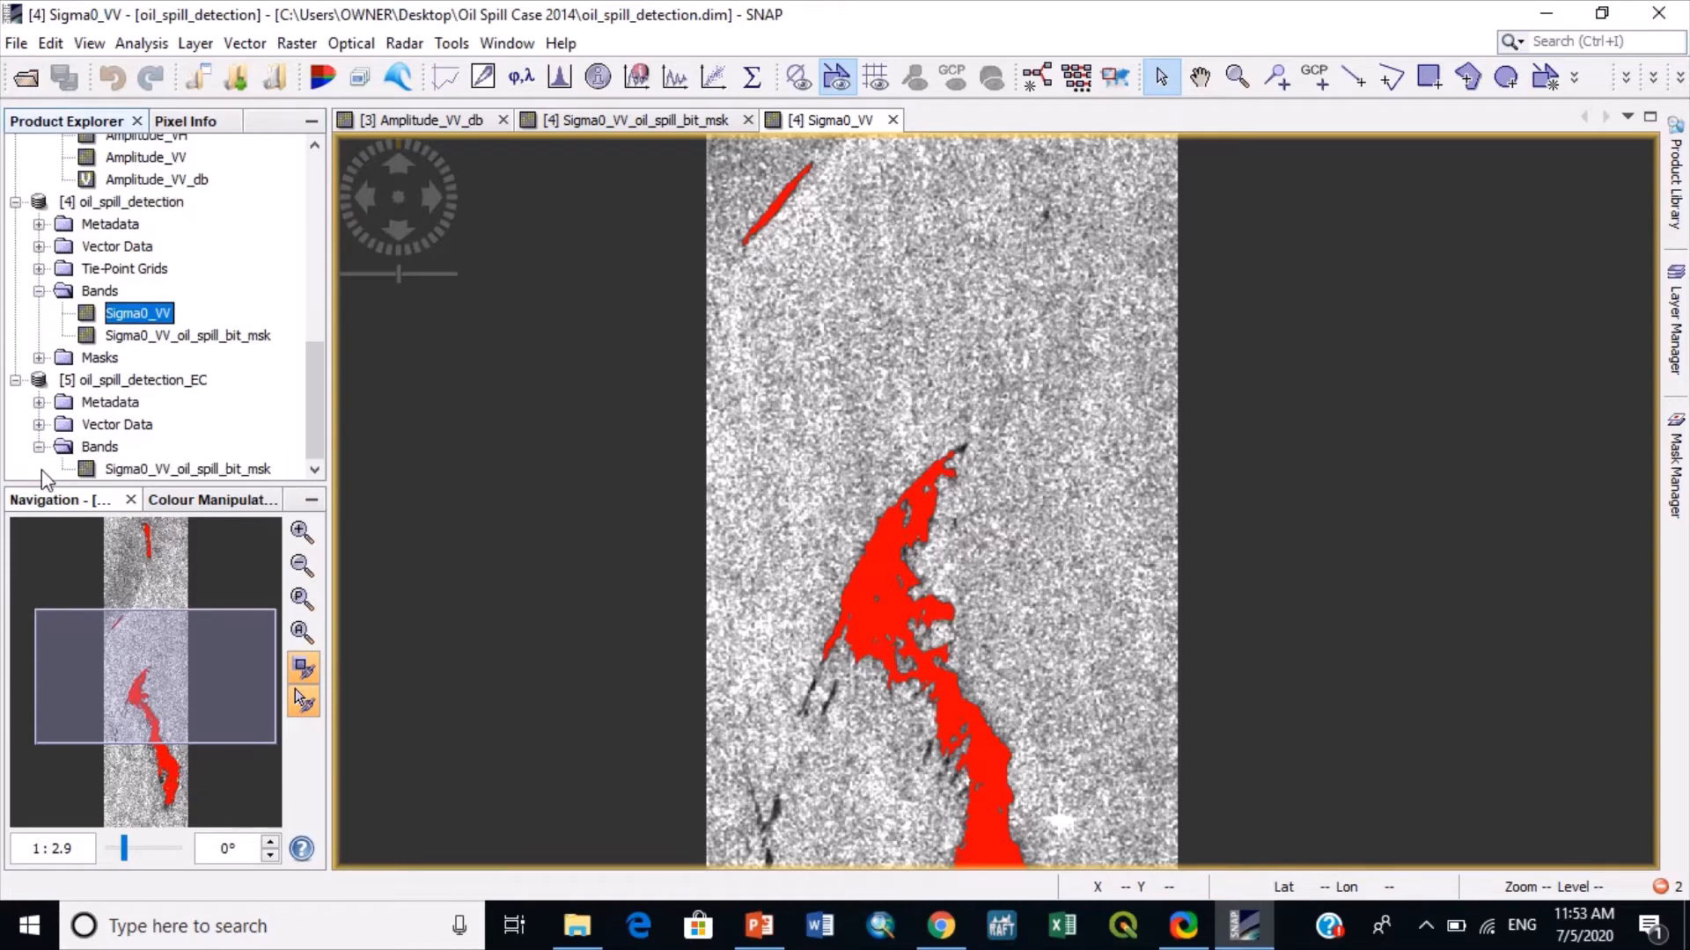
pyautogui.doubleClick(160, 467)
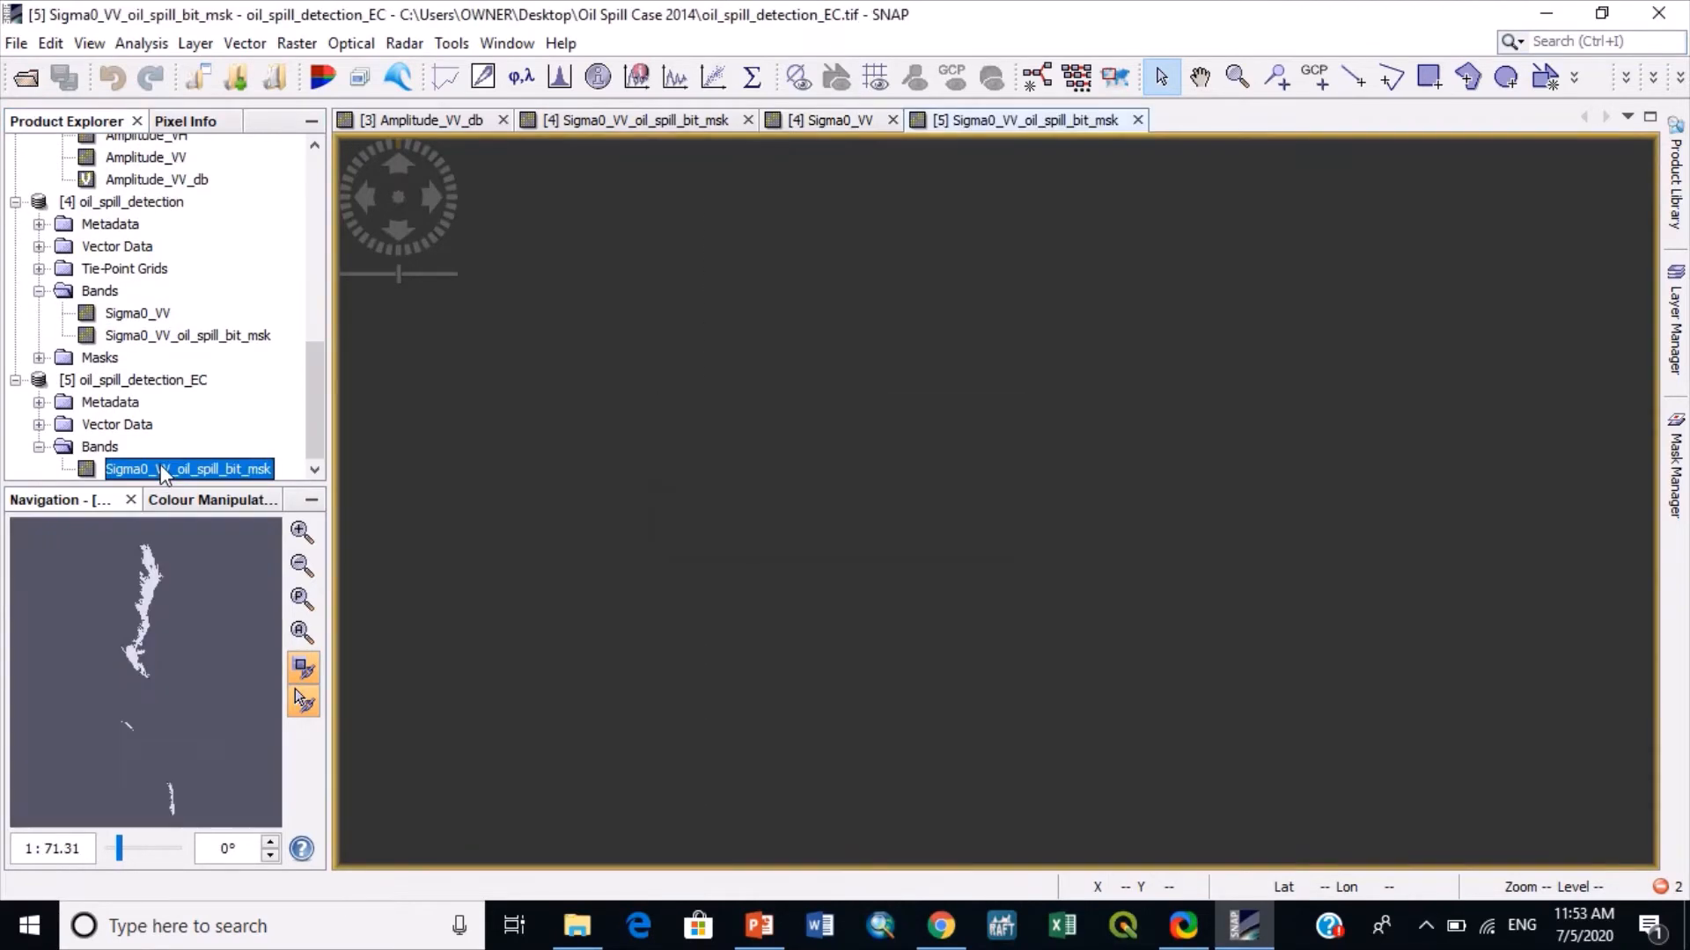
# - Compare the orientation of the uncorrected Sigma0_VV image with the full extent of the ellipsoid-corrected oil spill mask
pyautogui.click(828, 125)
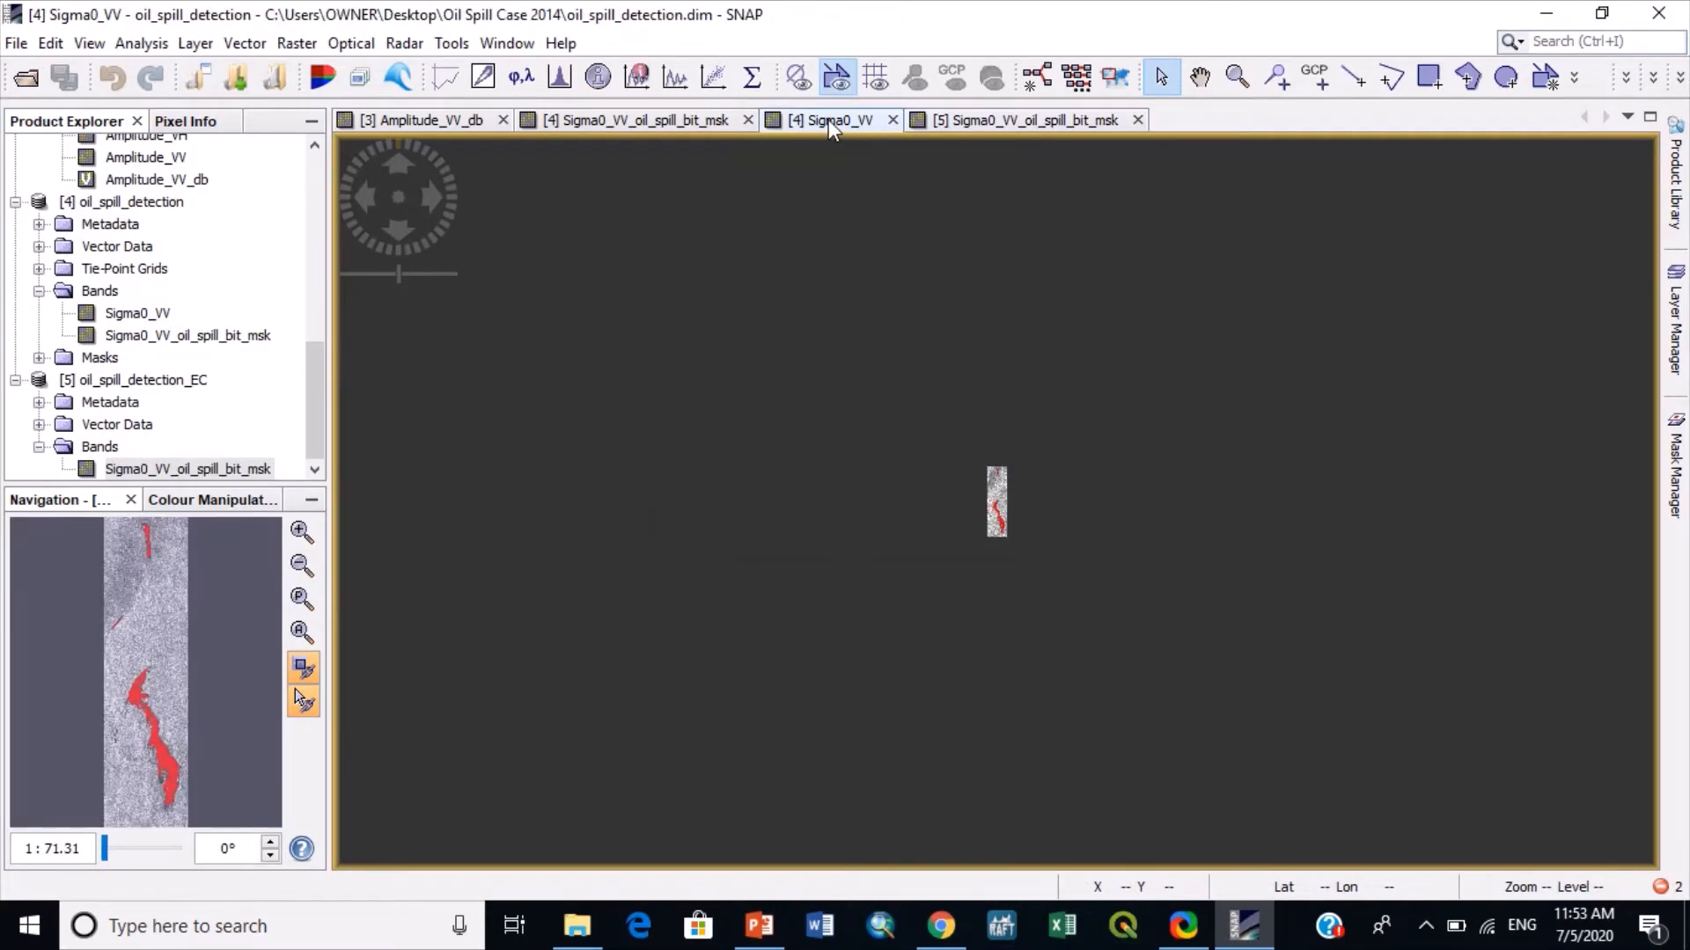
pyautogui.scroll(8, 972, 531)
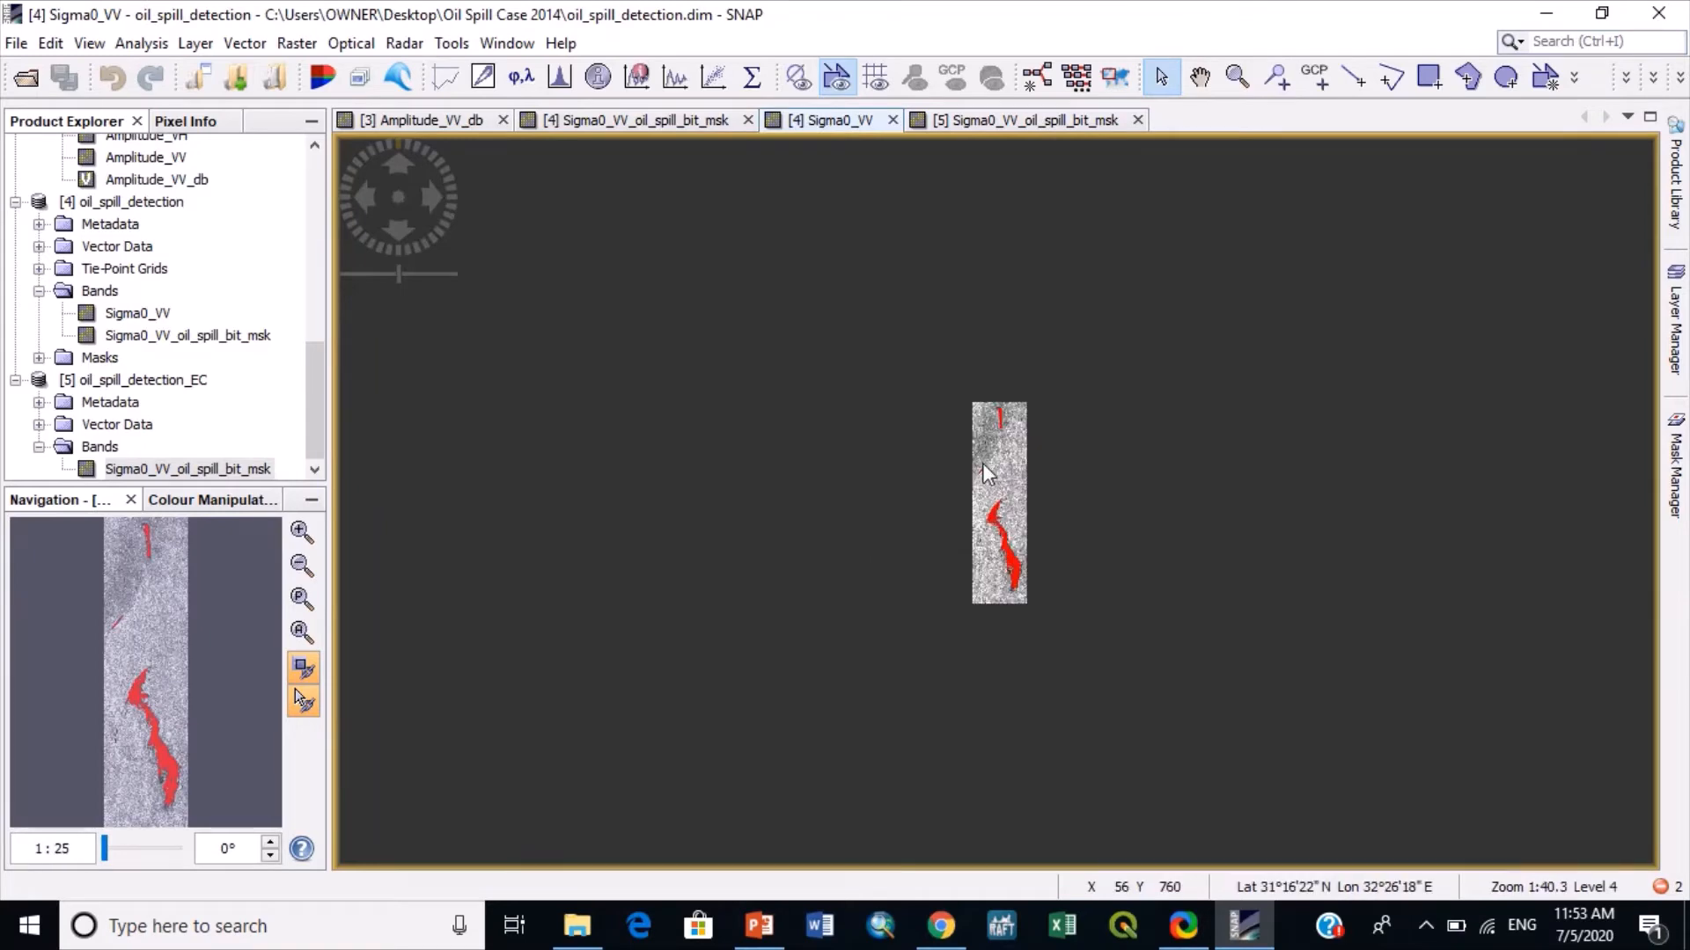
pyautogui.scroll(2, 982, 463)
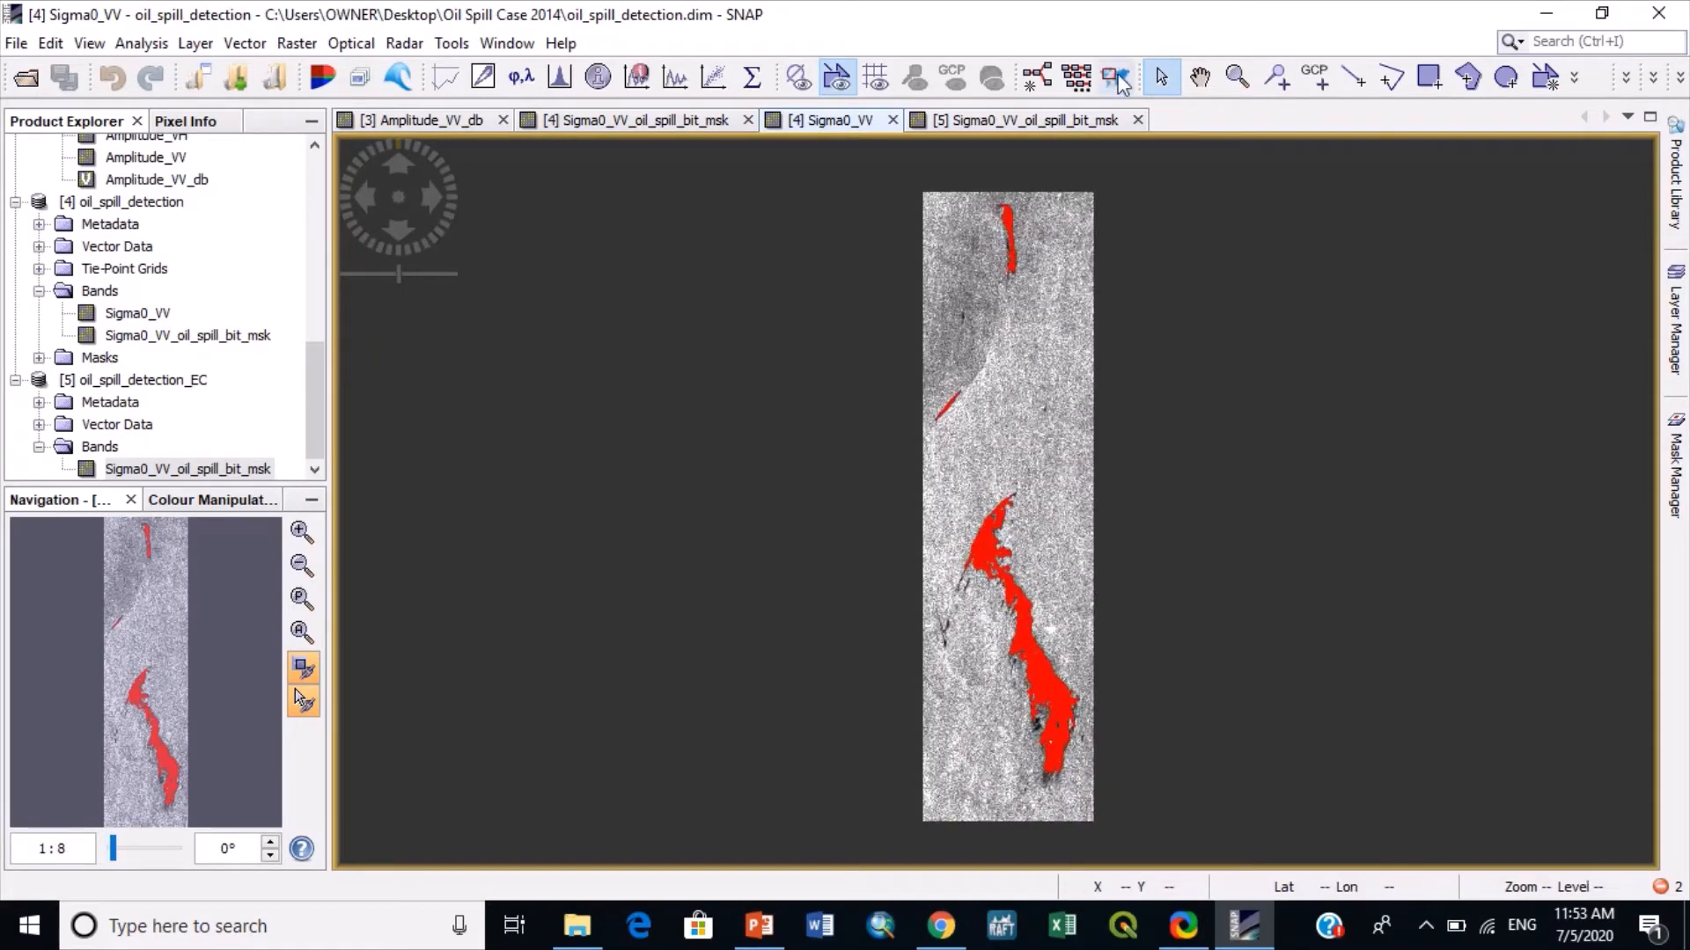
pyautogui.click(1063, 122)
pyautogui.scroll(-6, 844, 379)
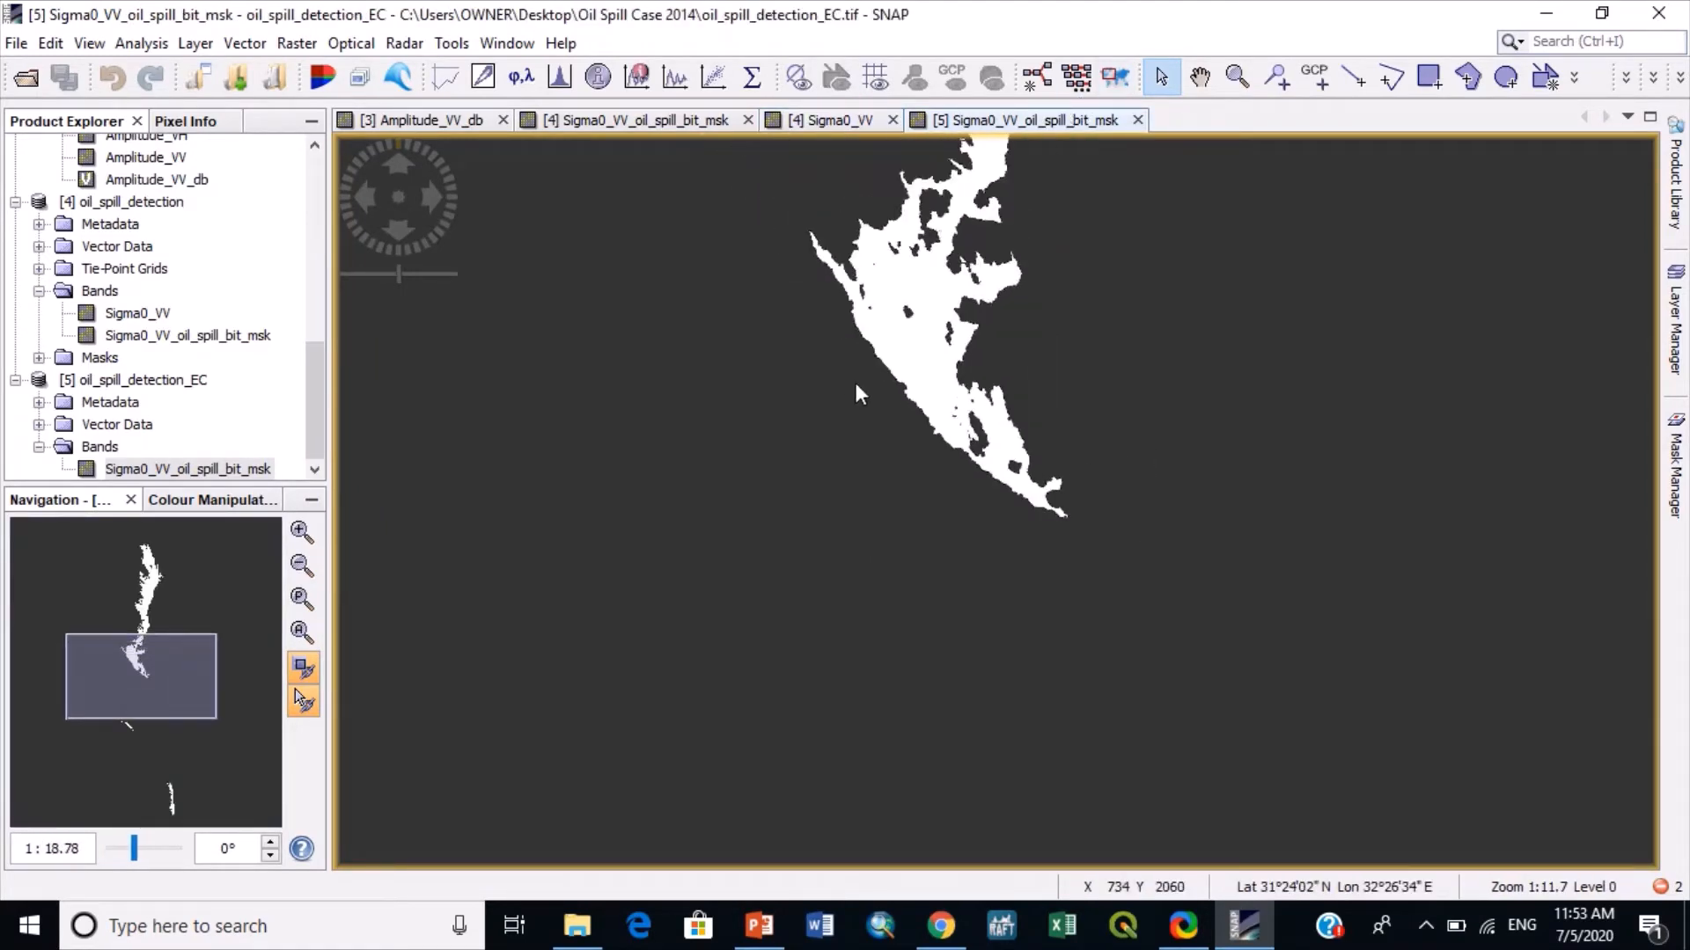
pyautogui.scroll(-1, 856, 388)
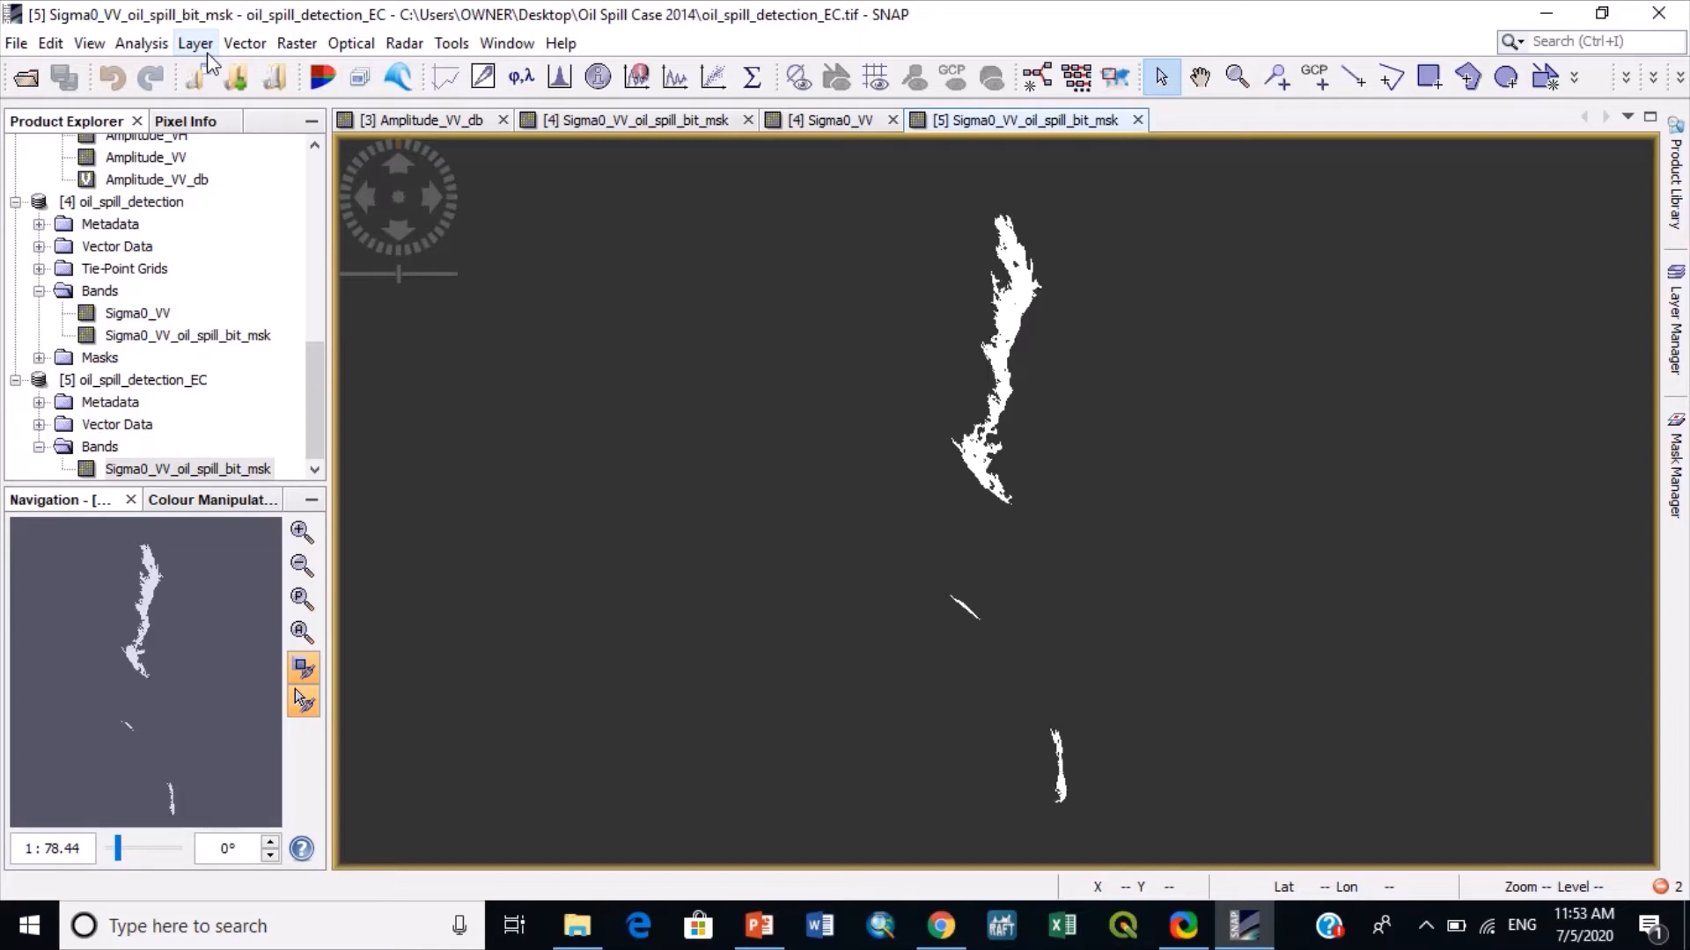
# - Start Band Select on oil_spill_detection_EC with Sigma0_VV_oil_spill_bit_msk as the source band
pyautogui.click(296, 43)
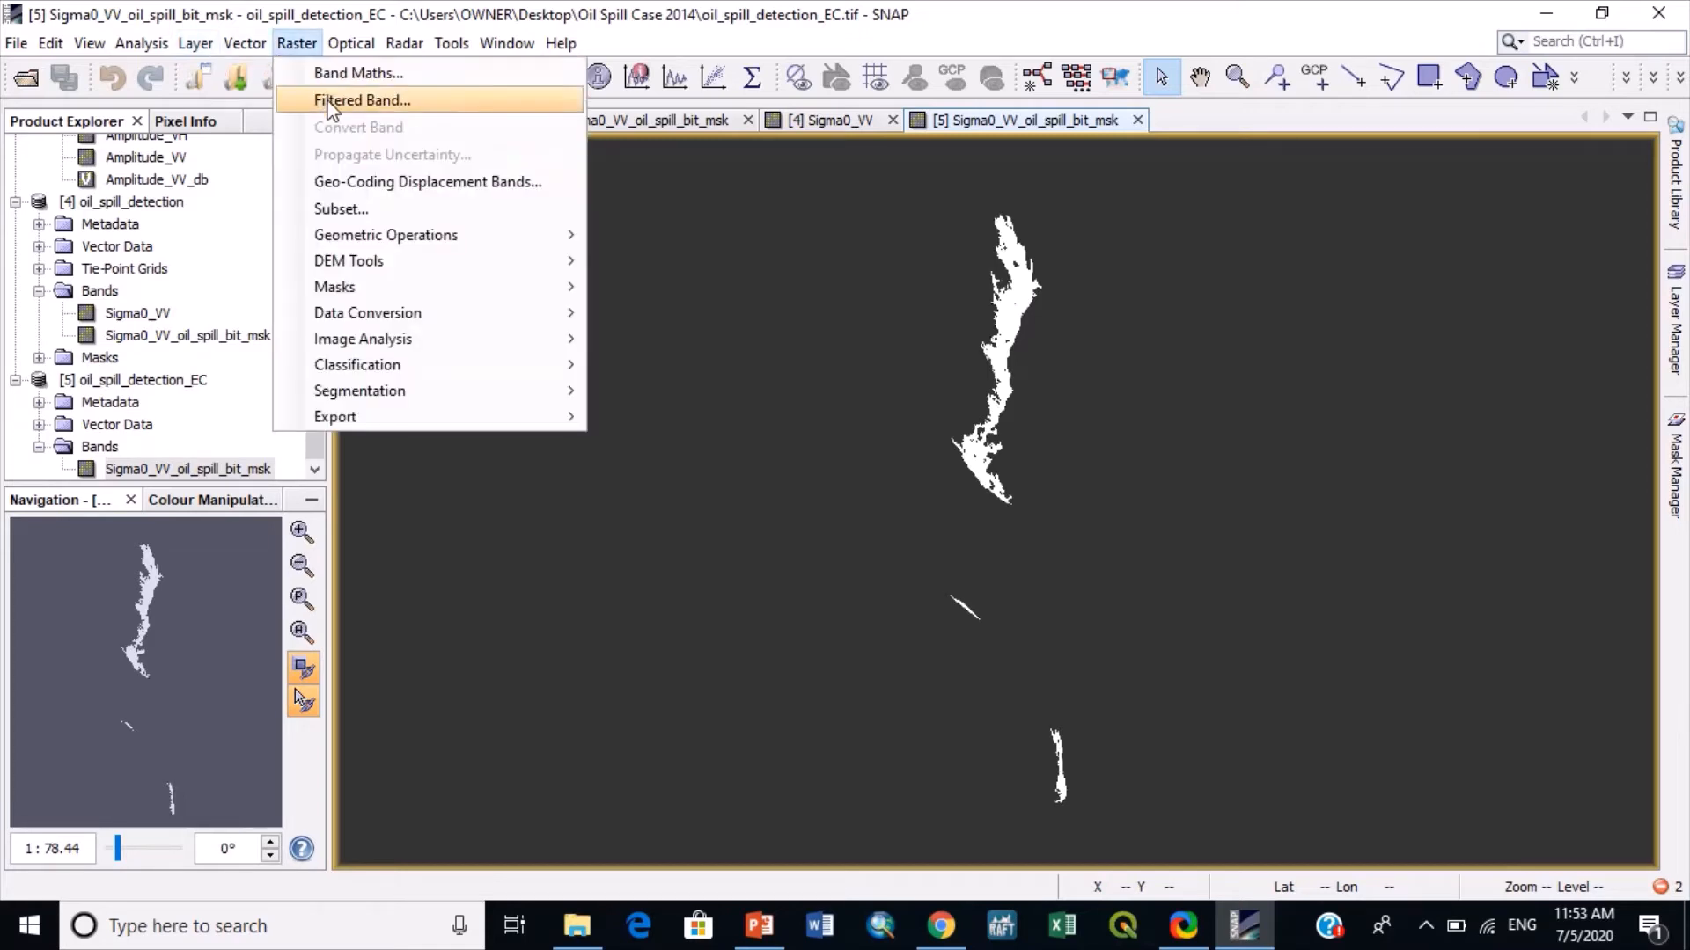
pyautogui.moveTo(414, 319)
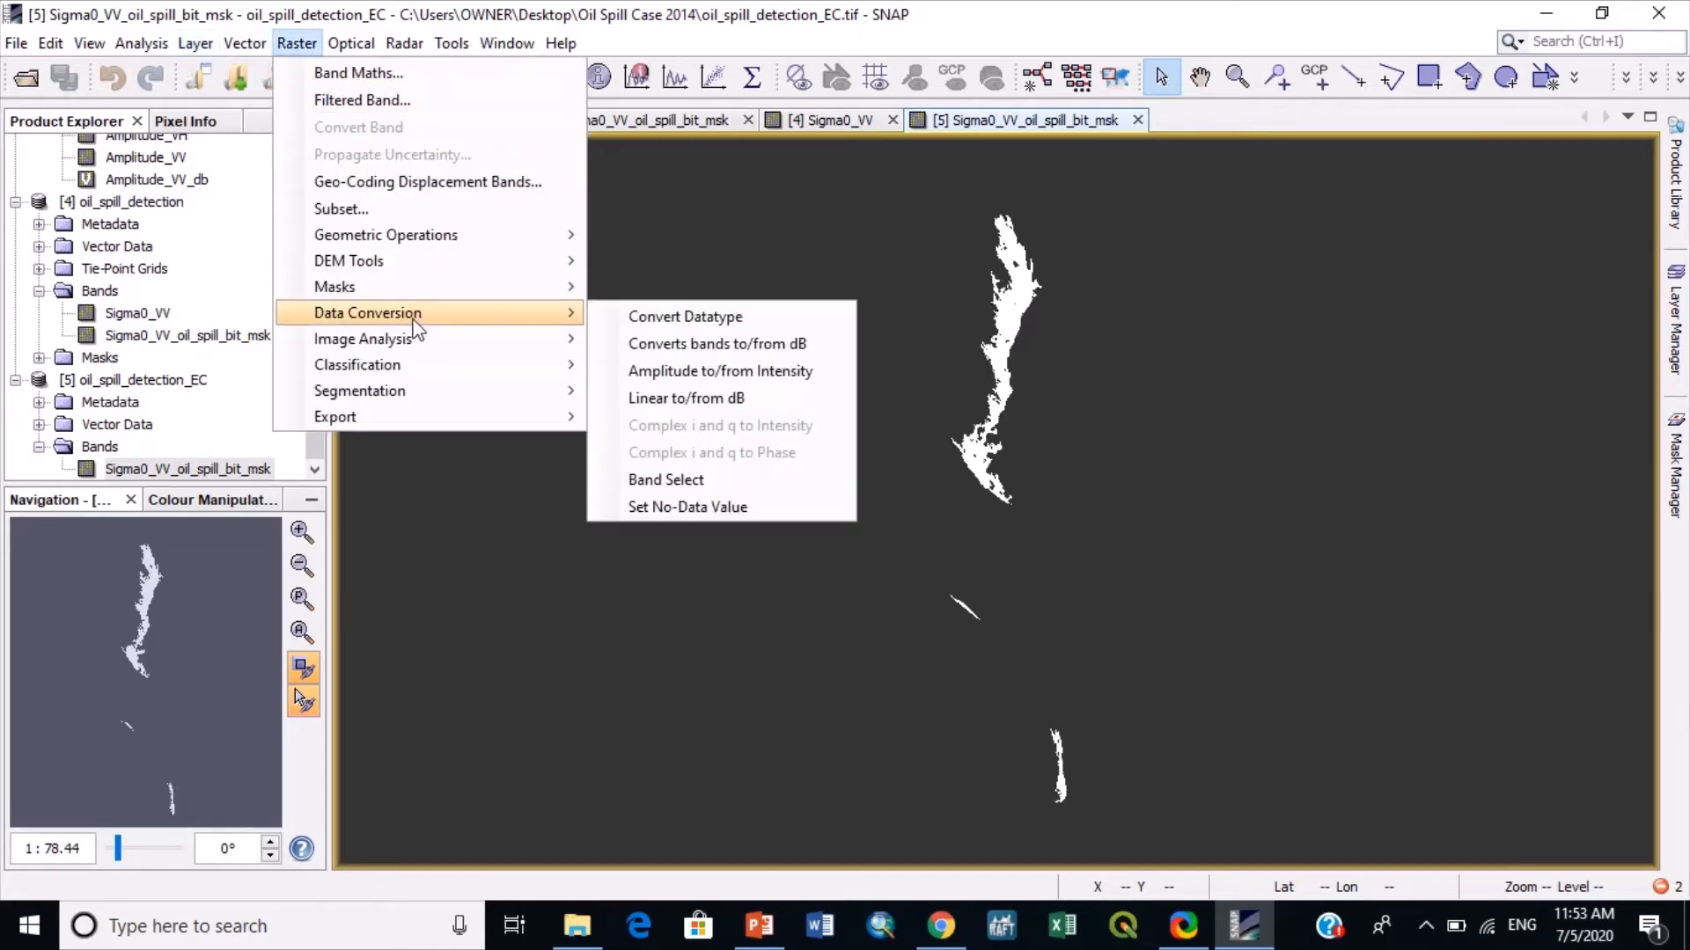
pyautogui.click(688, 481)
pyautogui.click(744, 275)
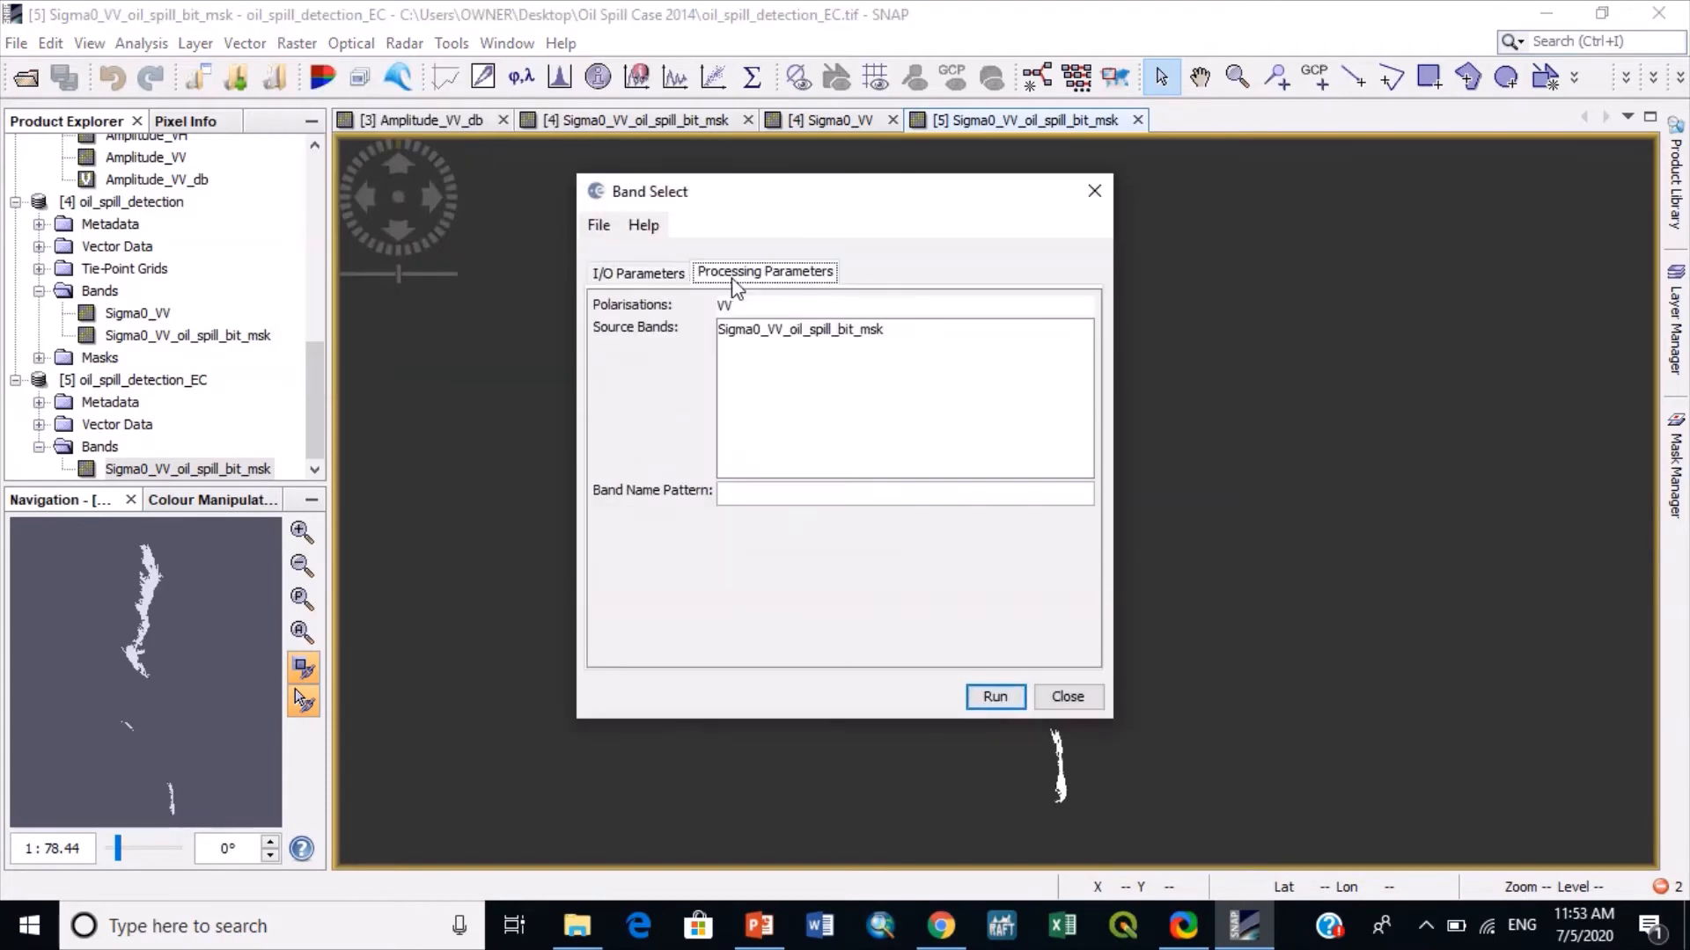
pyautogui.click(752, 332)
pyautogui.click(638, 273)
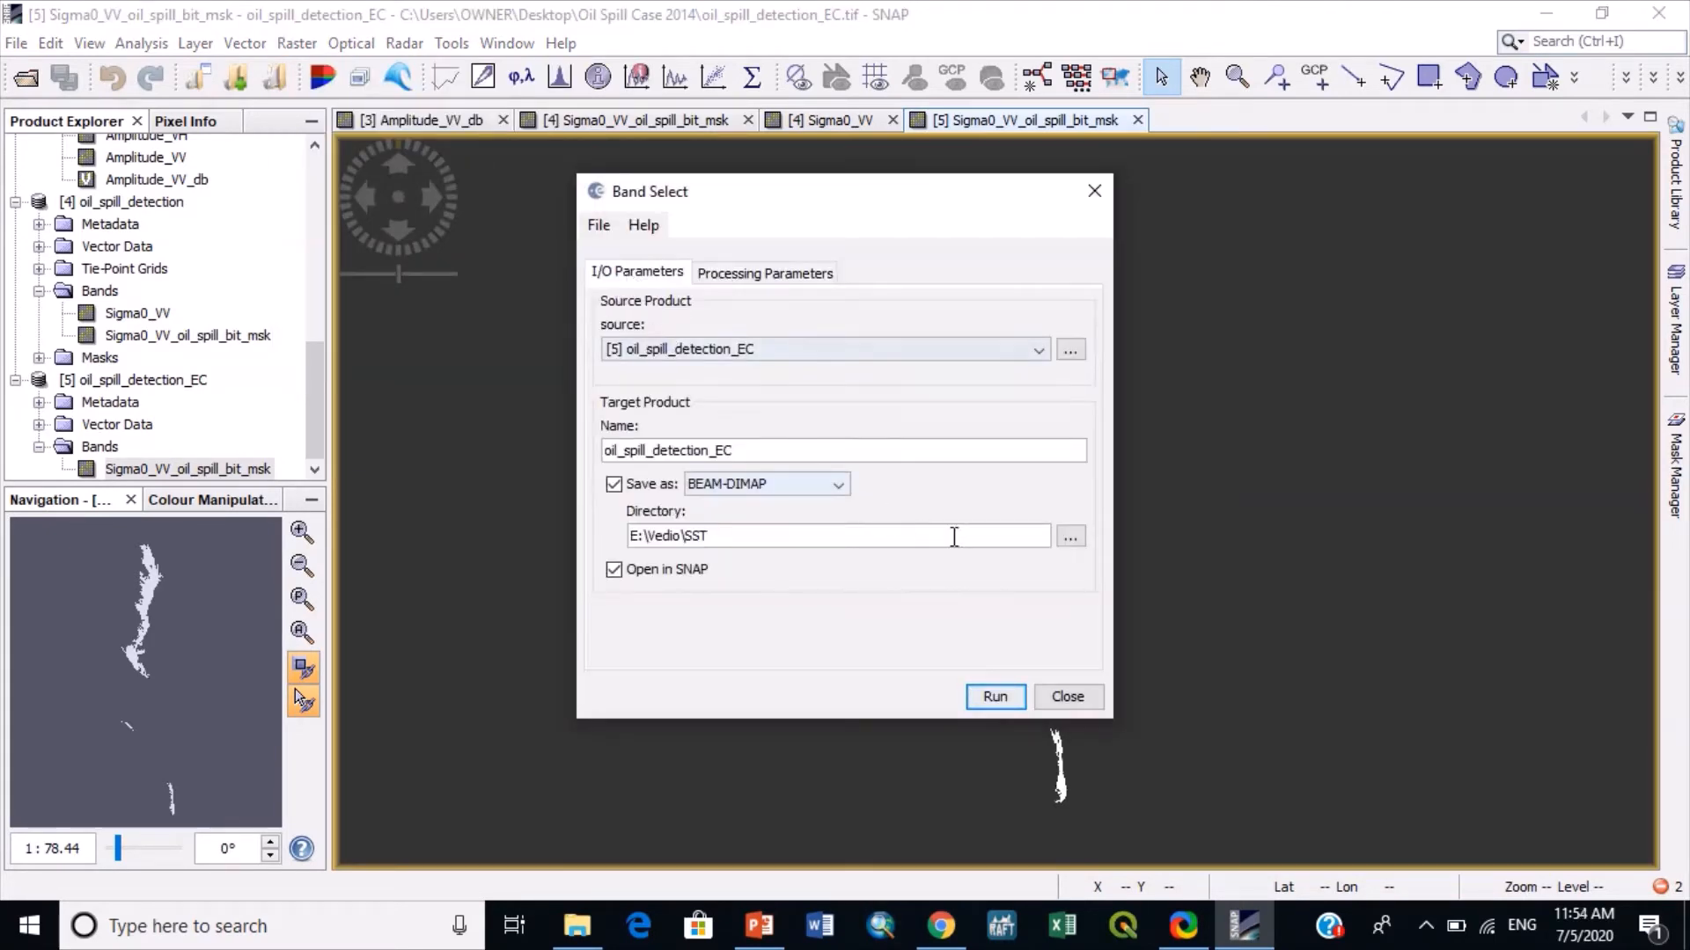
# - Set the Band Select target directory to "Oil Spill Case 2014 mask" on the desktop and run it despite the duplicate product name
pyautogui.click(1071, 536)
pyautogui.click(410, 363)
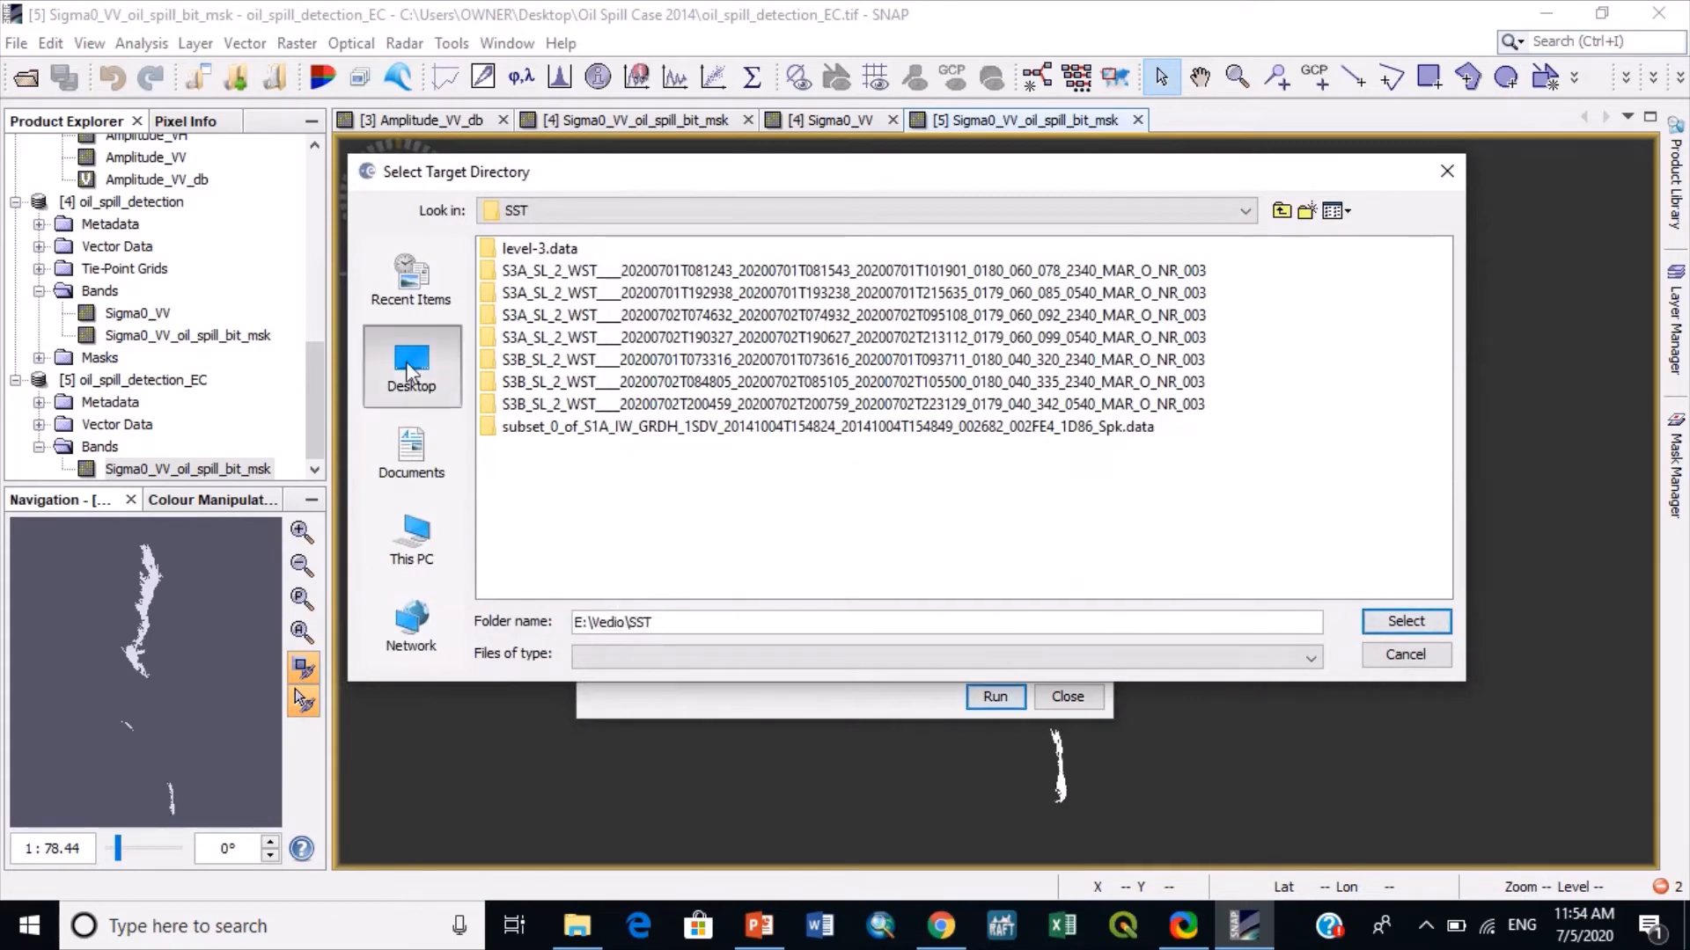
pyautogui.doubleClick(528, 360)
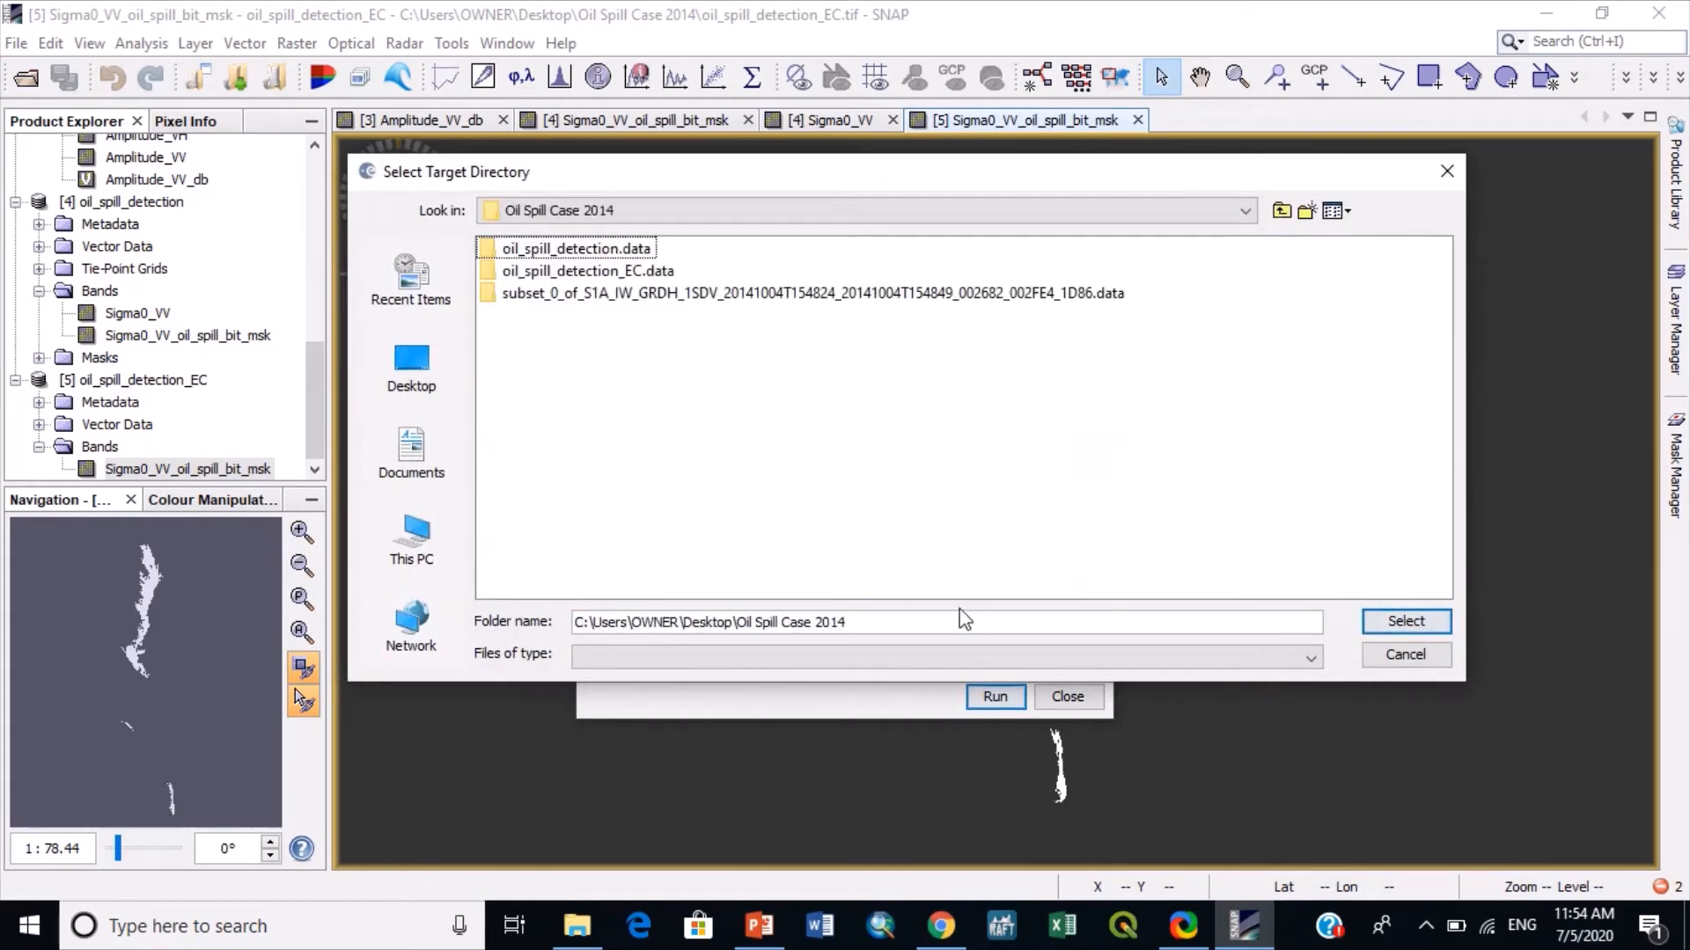
pyautogui.click(934, 623)
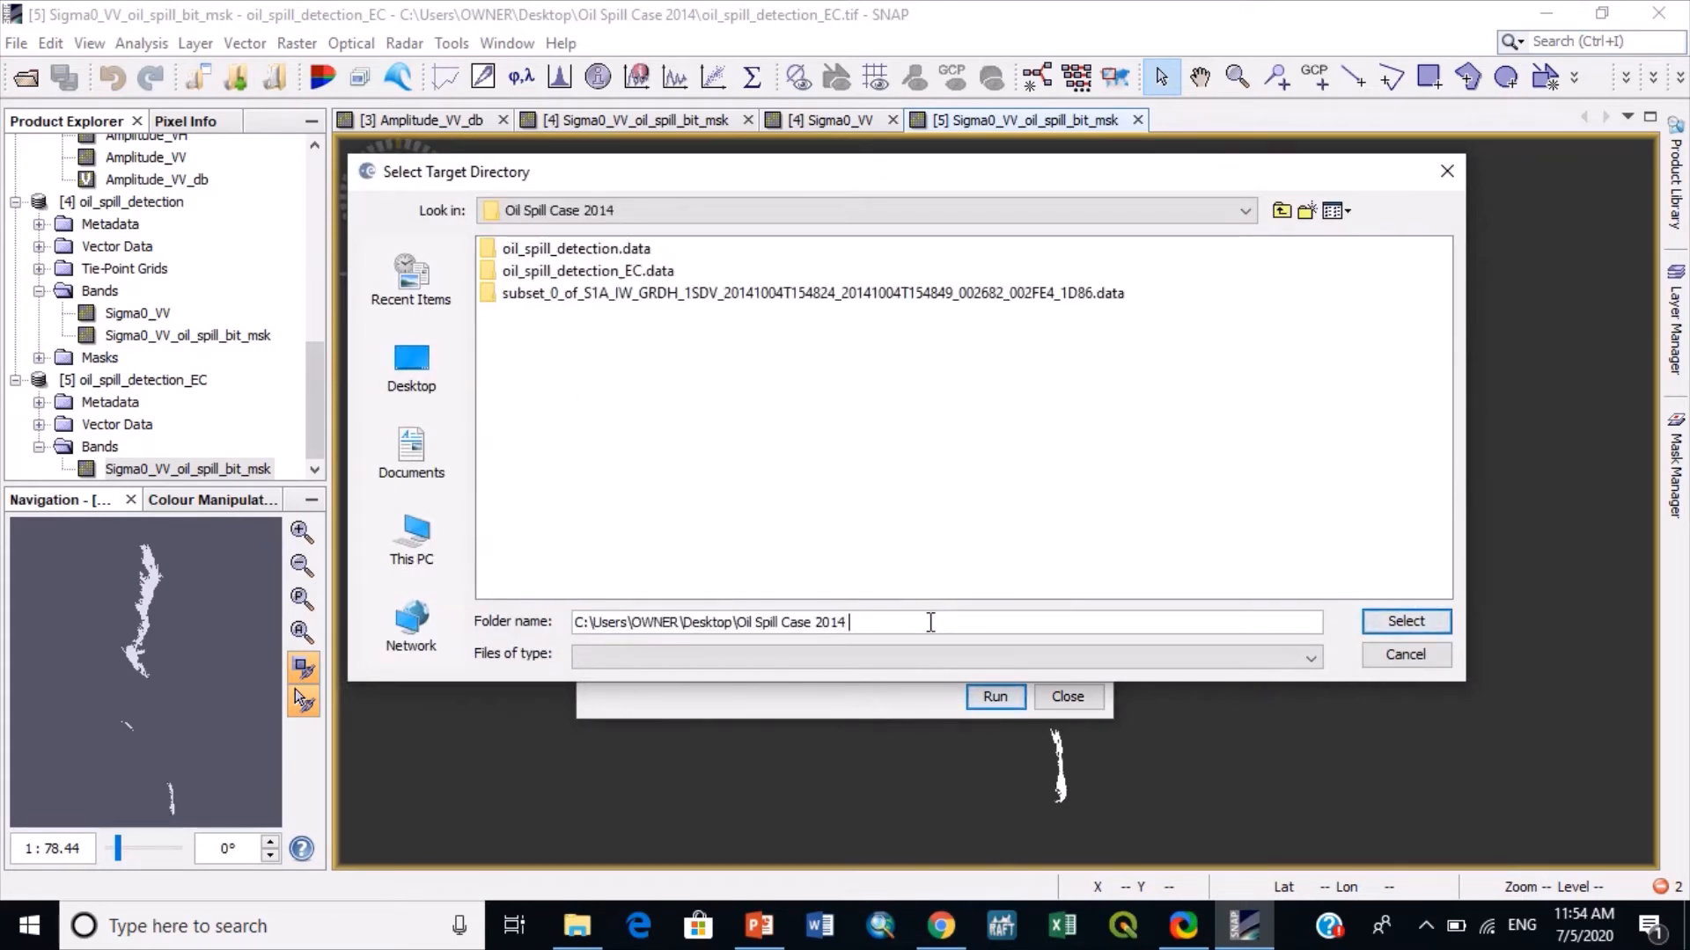
pyautogui.write('mask')
pyautogui.press('Return')
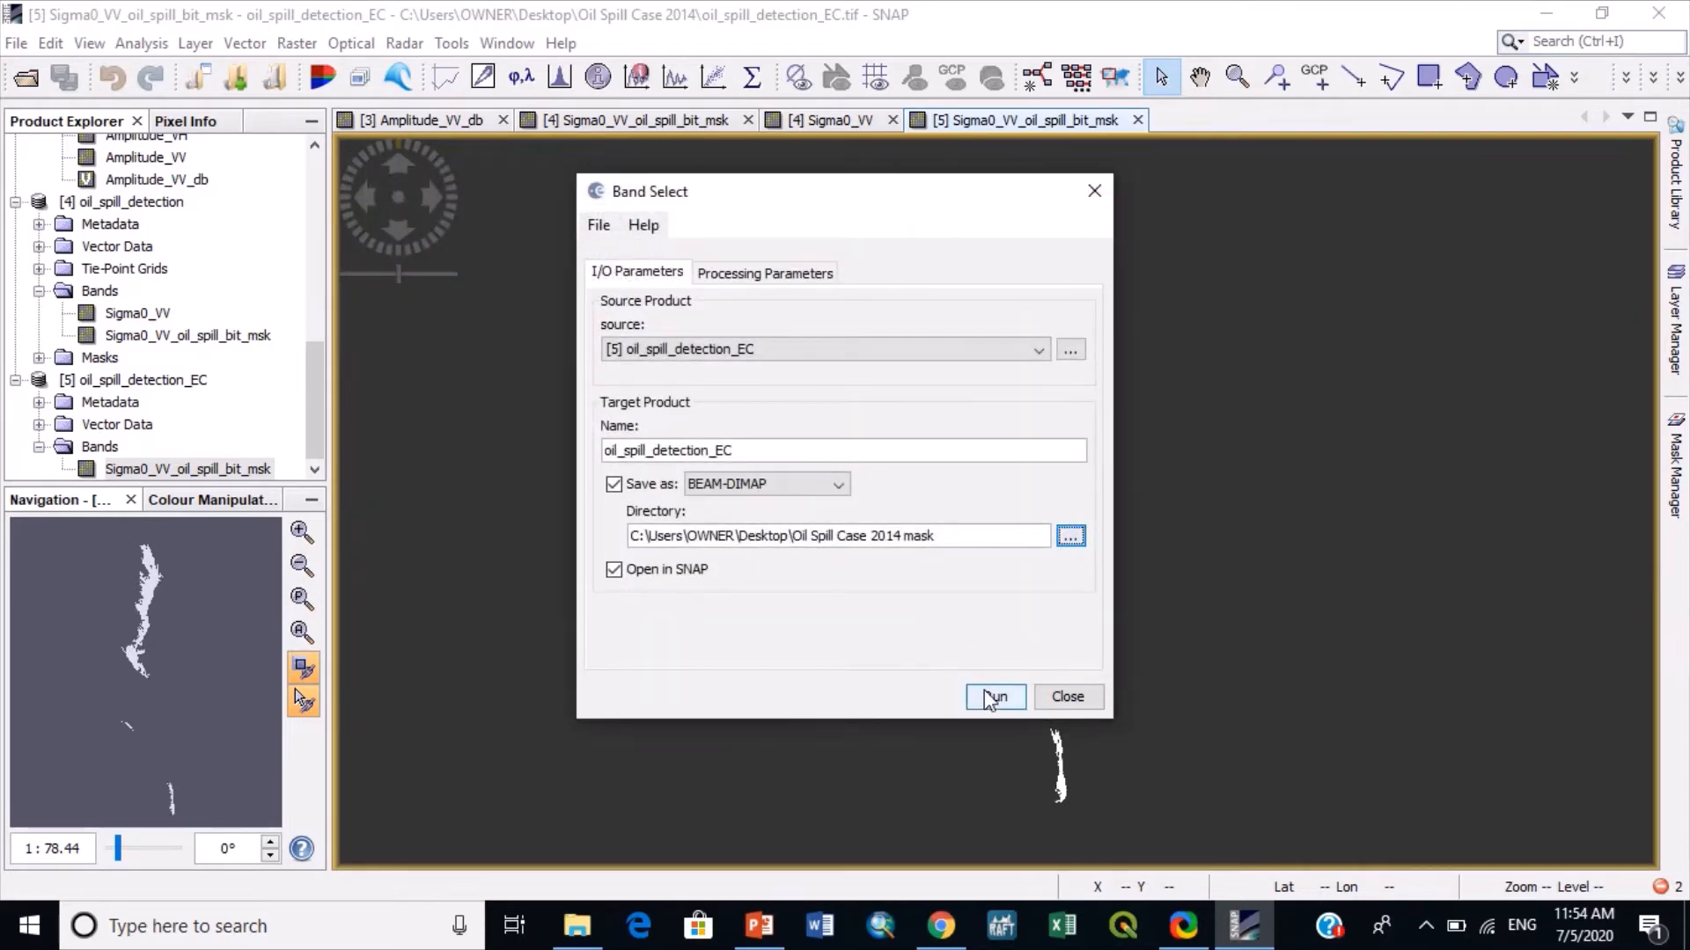
pyautogui.click(991, 697)
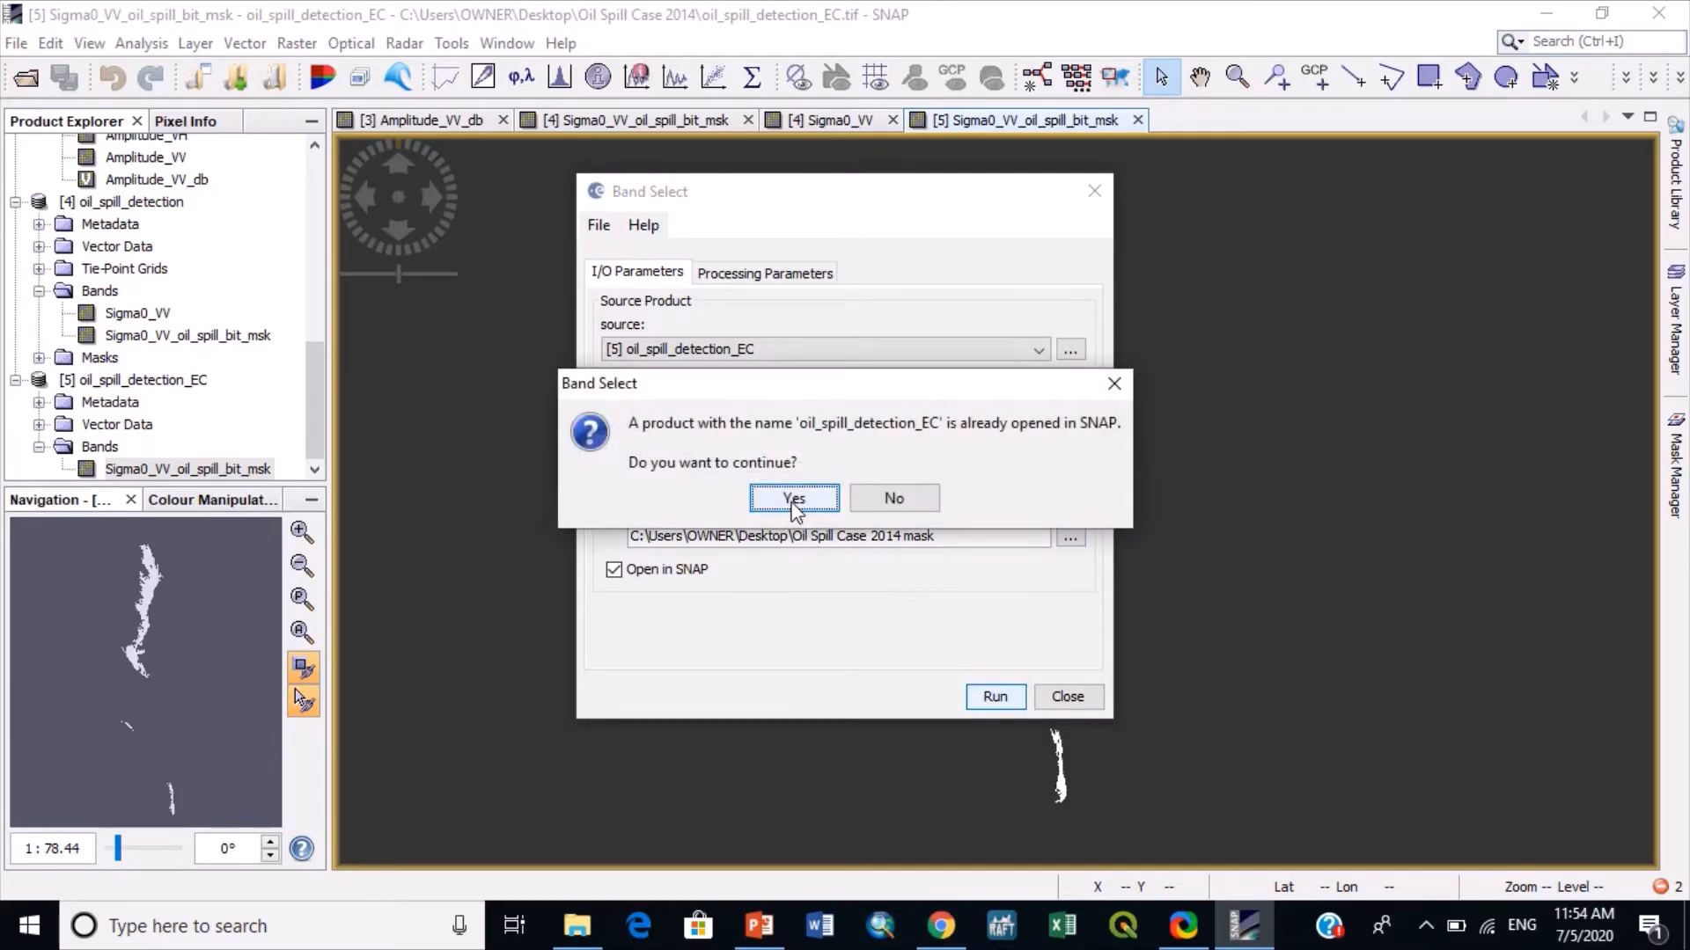
pyautogui.click(795, 499)
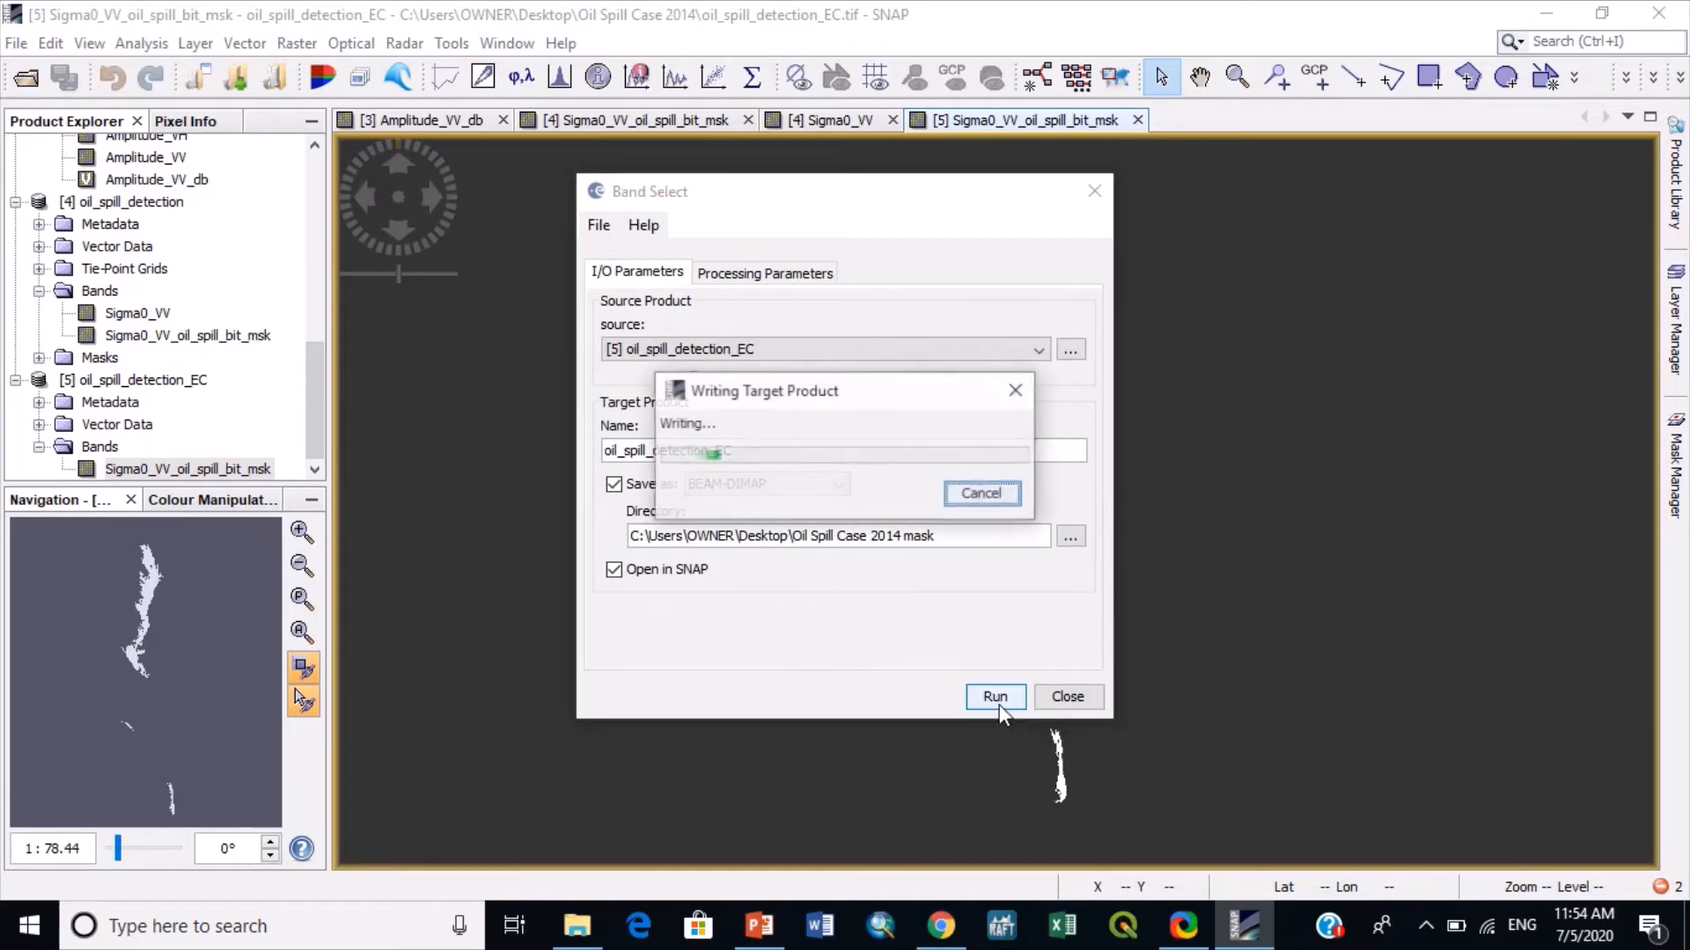
# - Switch to File Explorer and preview the oil_spill_detection_EC TIF file in the desktop folder Oil Spill Case 2014
pyautogui.click(576, 924)
pyautogui.click(95, 403)
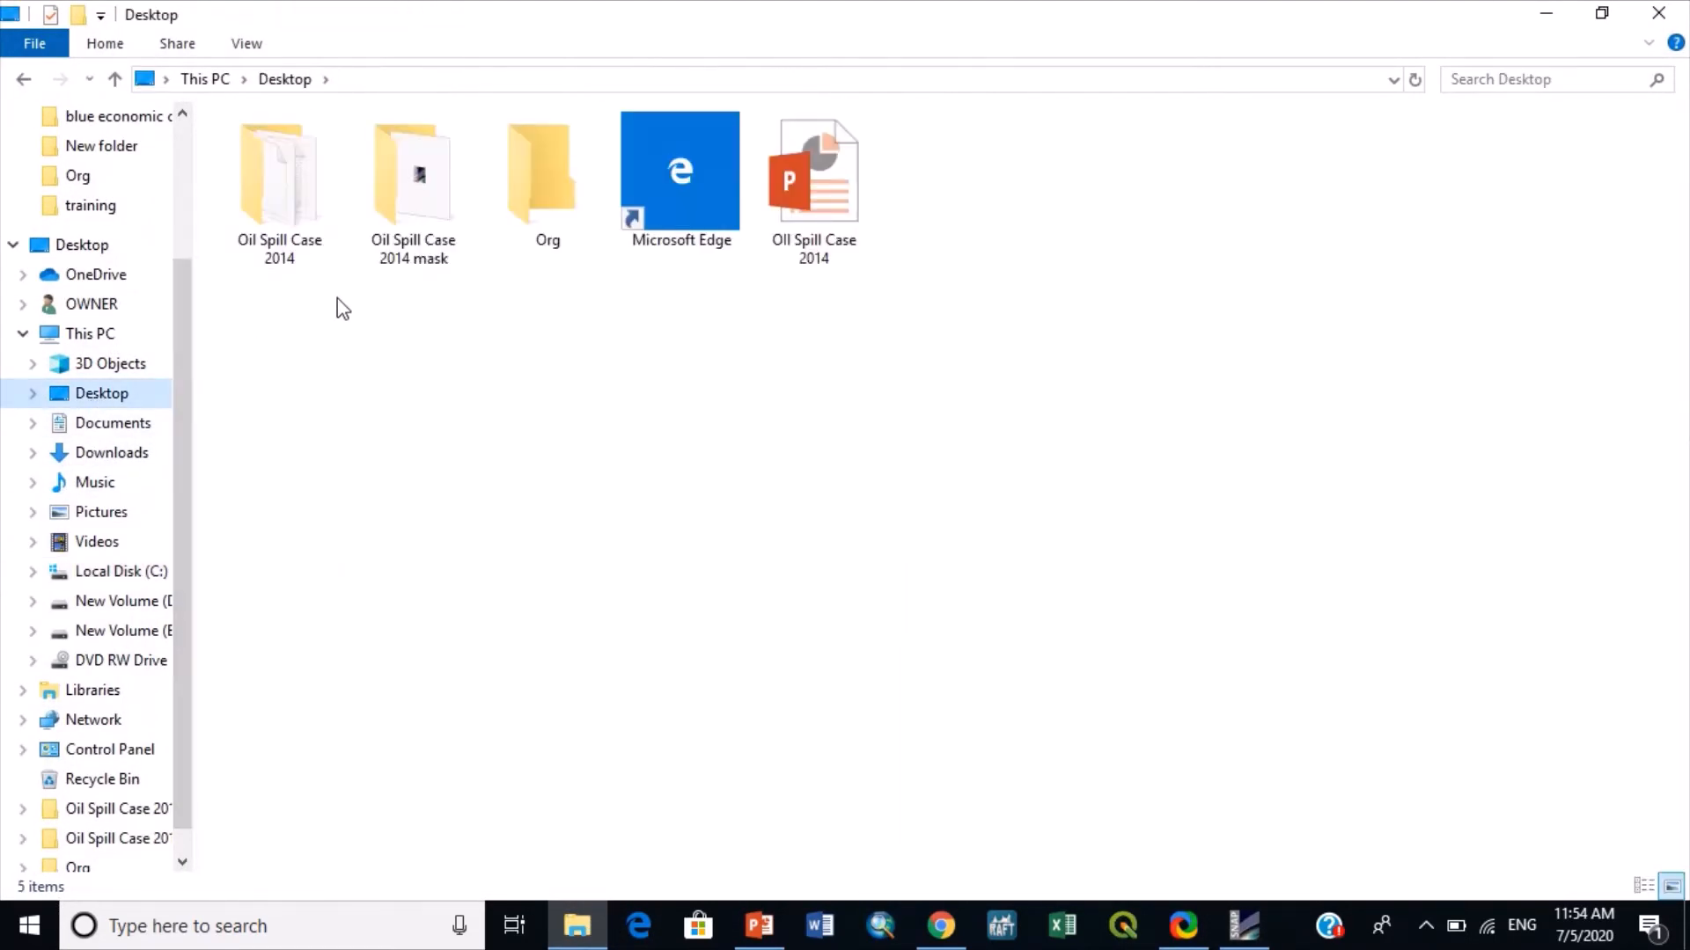
pyautogui.doubleClick(294, 173)
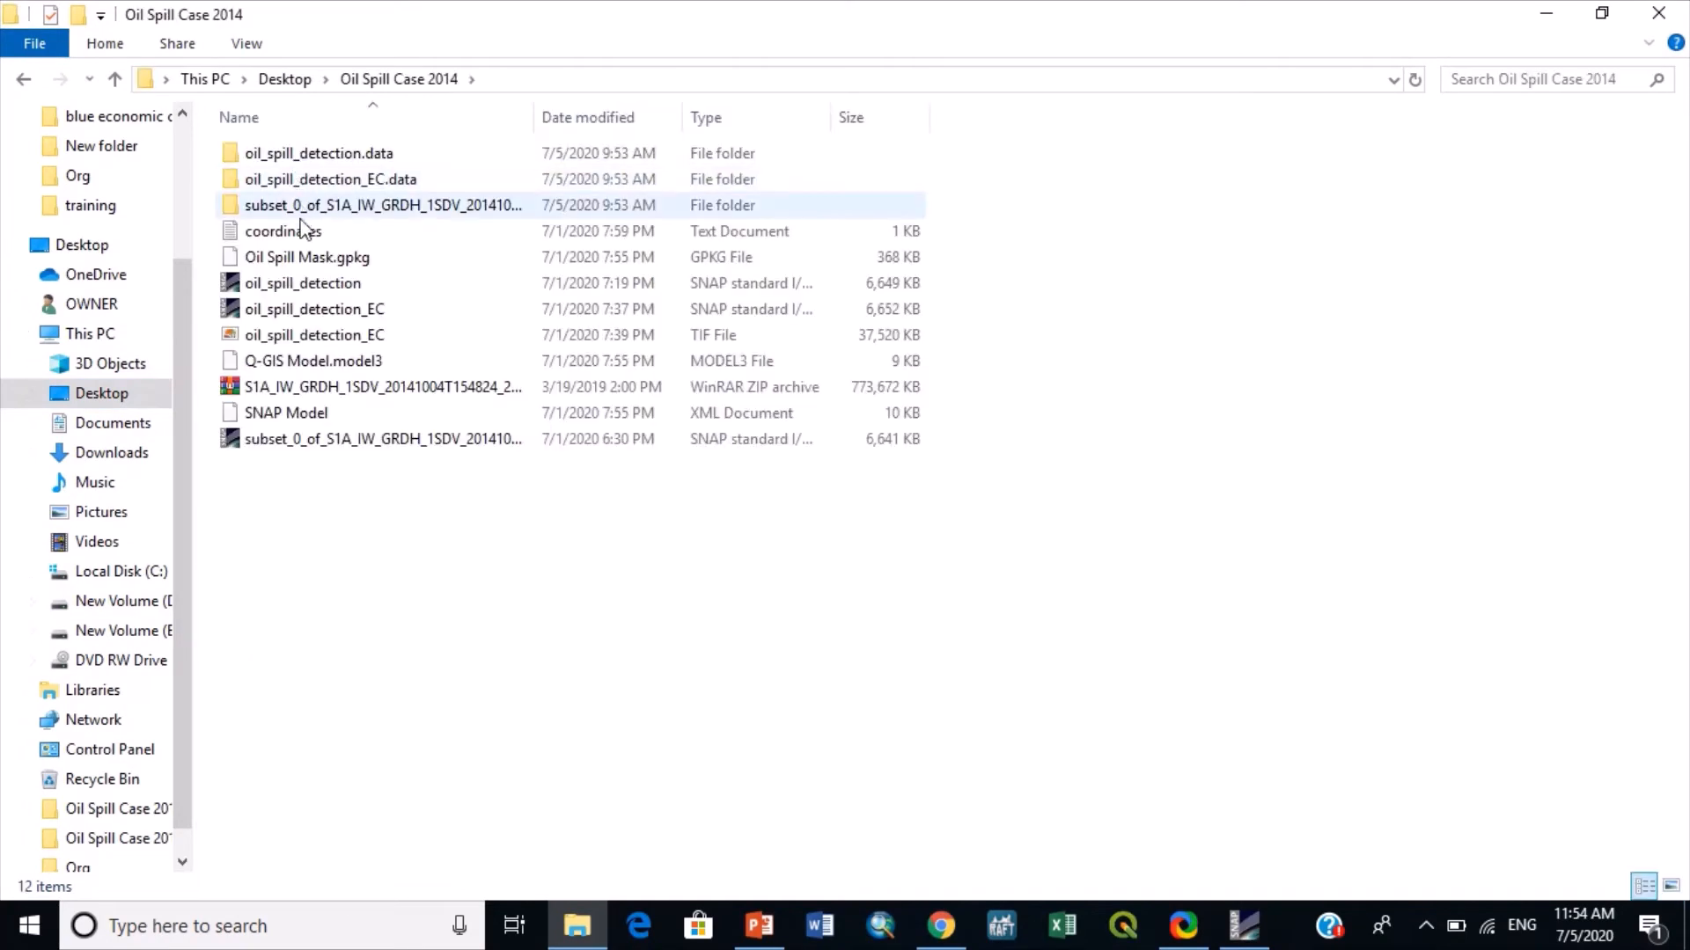
pyautogui.click(262, 338)
pyautogui.doubleClick(263, 337)
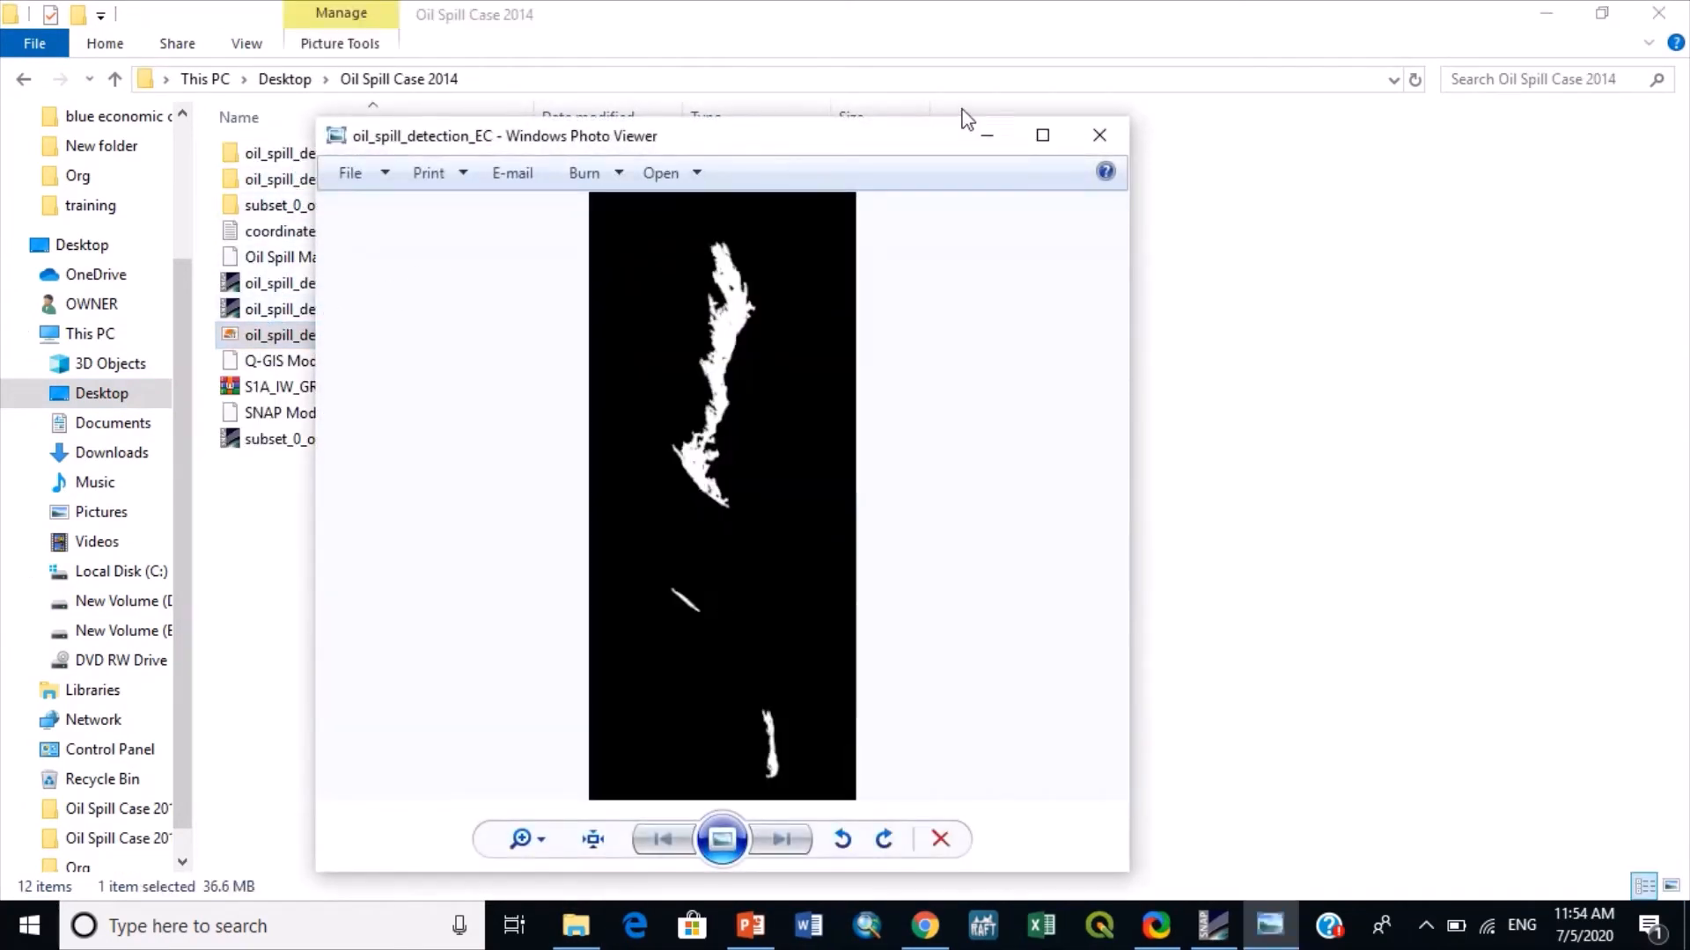
pyautogui.click(1091, 141)
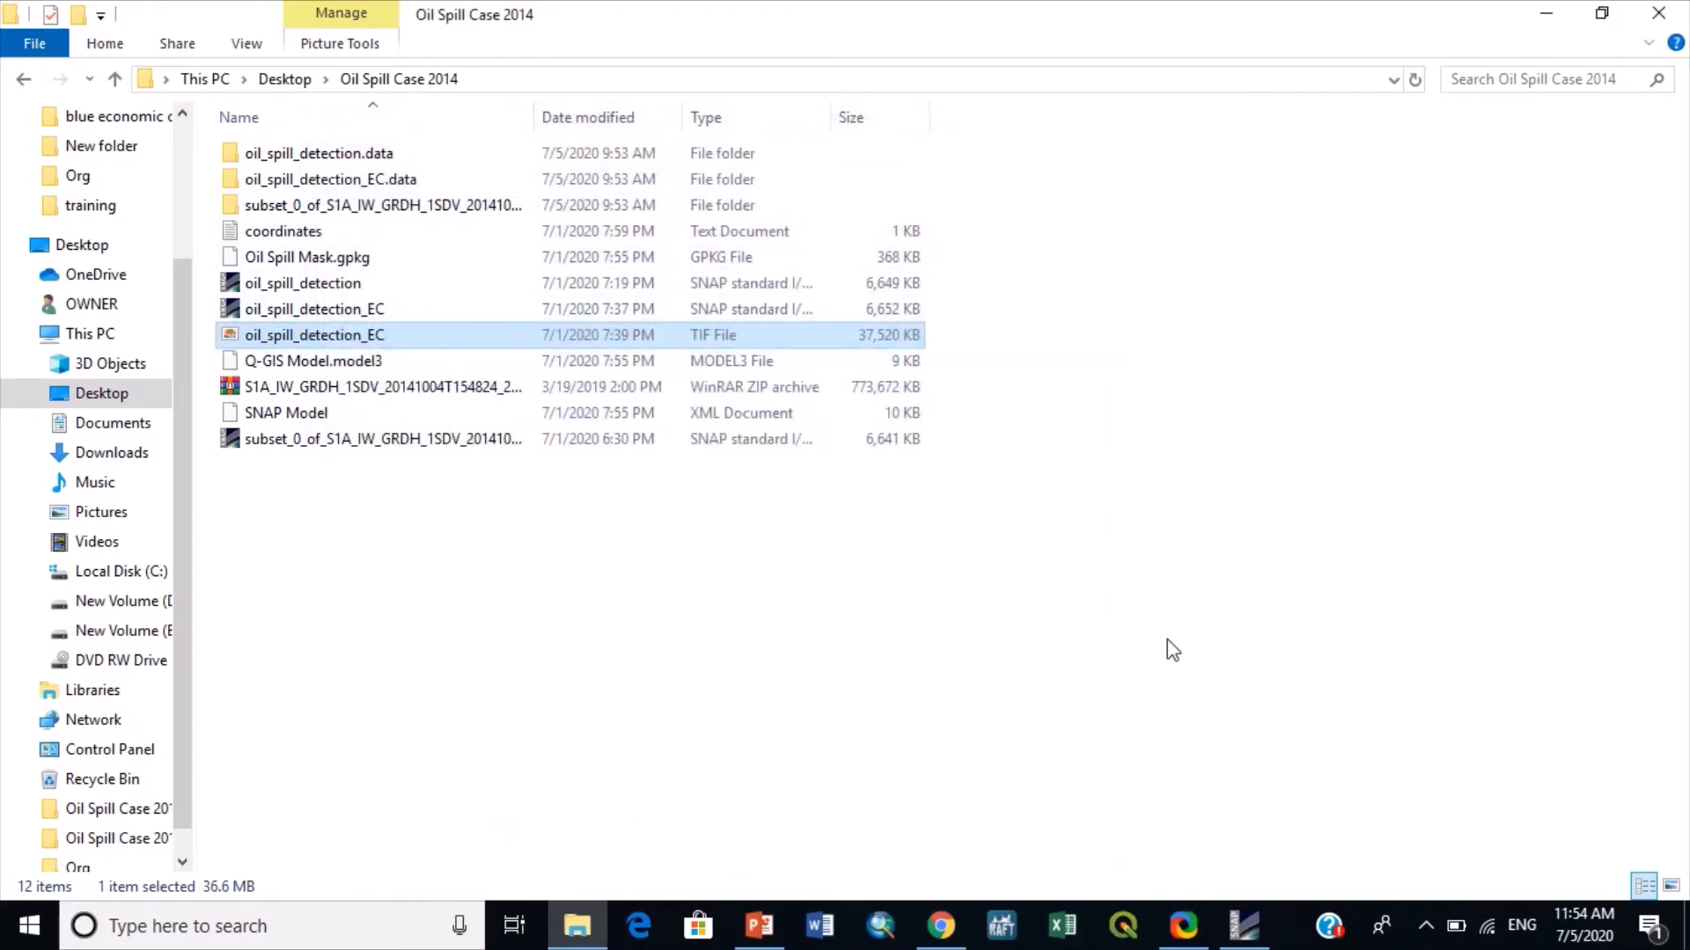
# - Switch to QGIS, load the oil_spill_detection_EC TIF from File Explorer as a raster layer, and inspect the mask edge closely
pyautogui.click(1687, 934)
pyautogui.click(1122, 940)
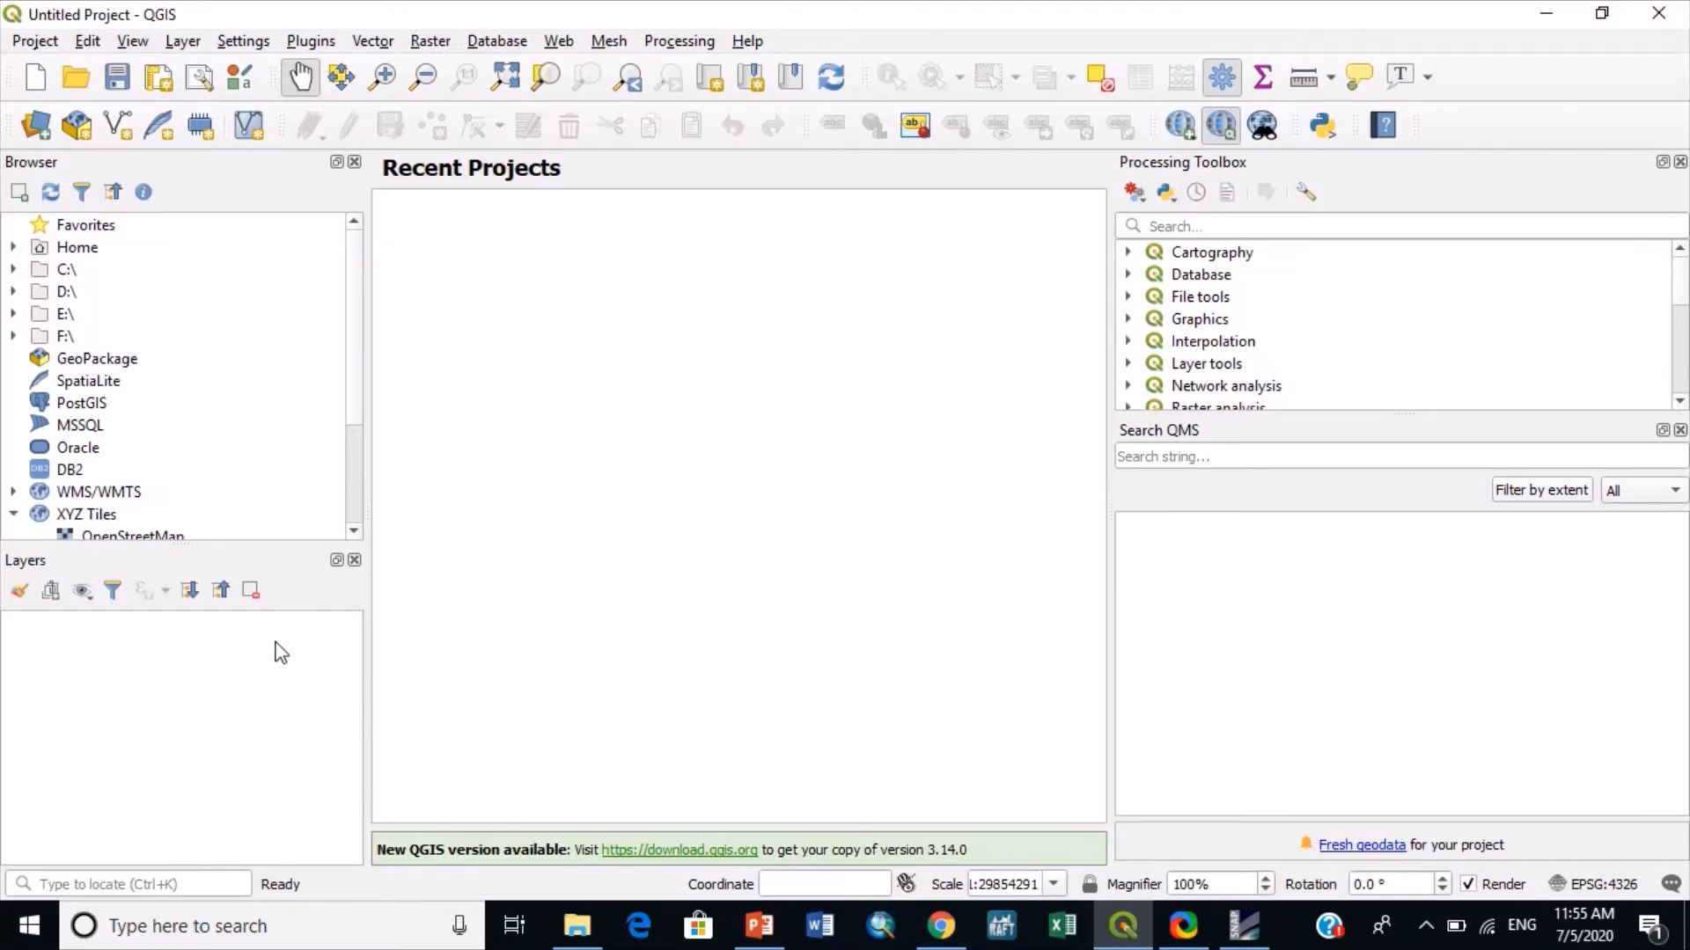
pyautogui.click(576, 926)
pyautogui.moveTo(321, 339); pyautogui.dragTo(306, 814)
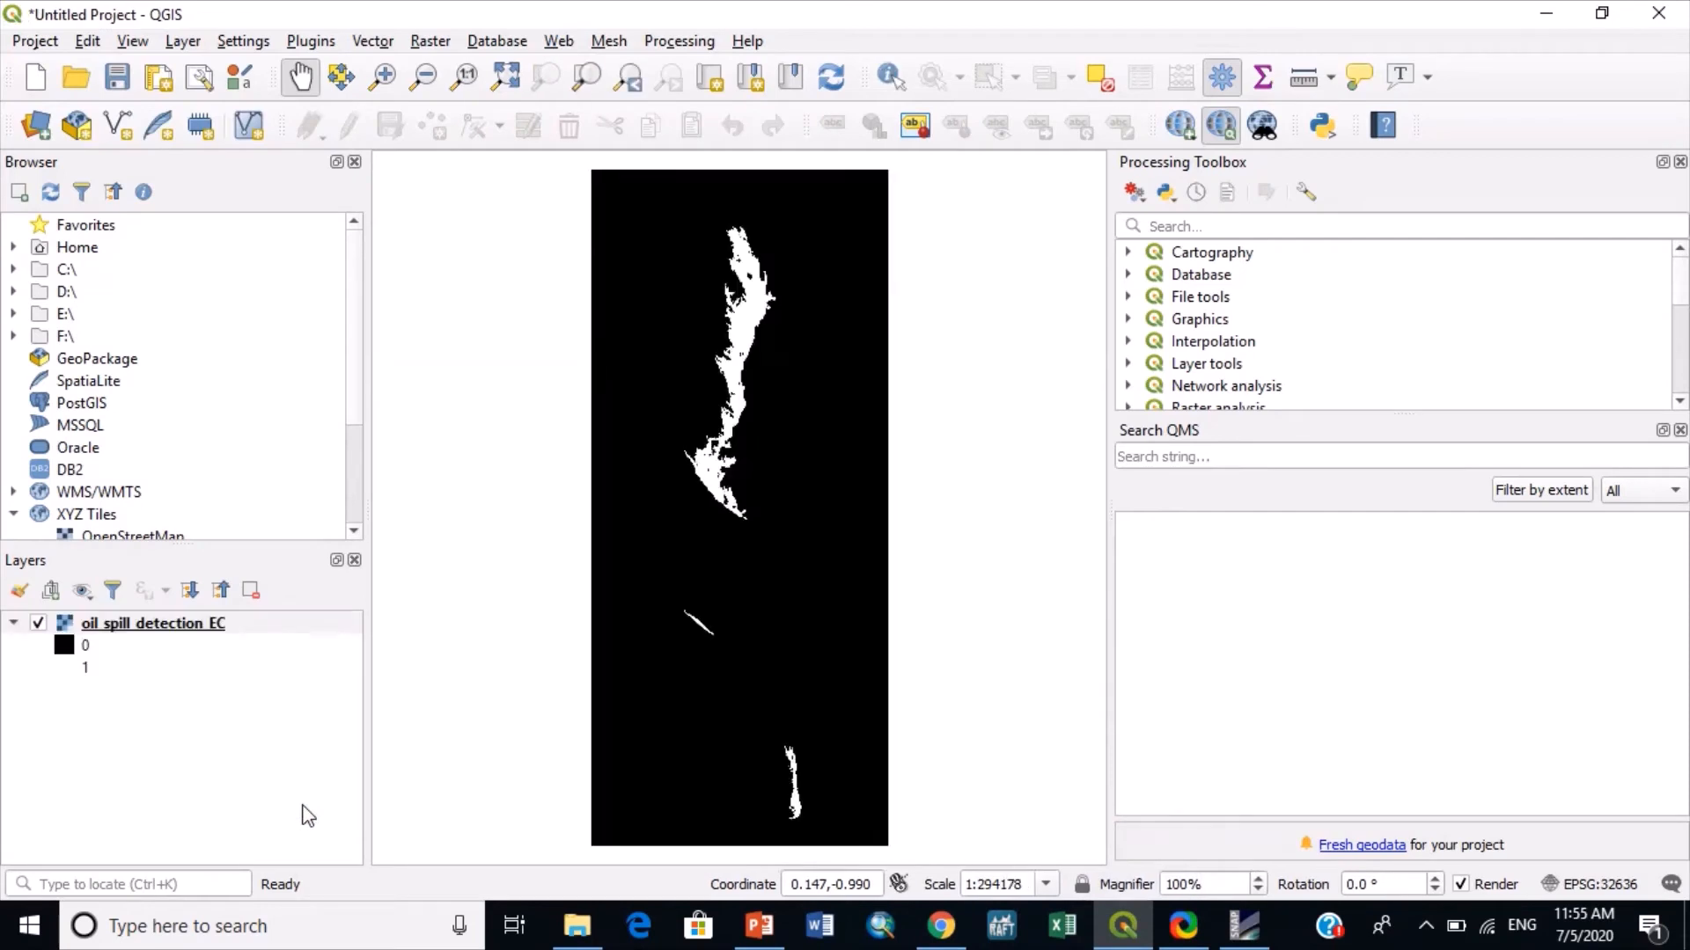
pyautogui.scroll(7, 729, 333)
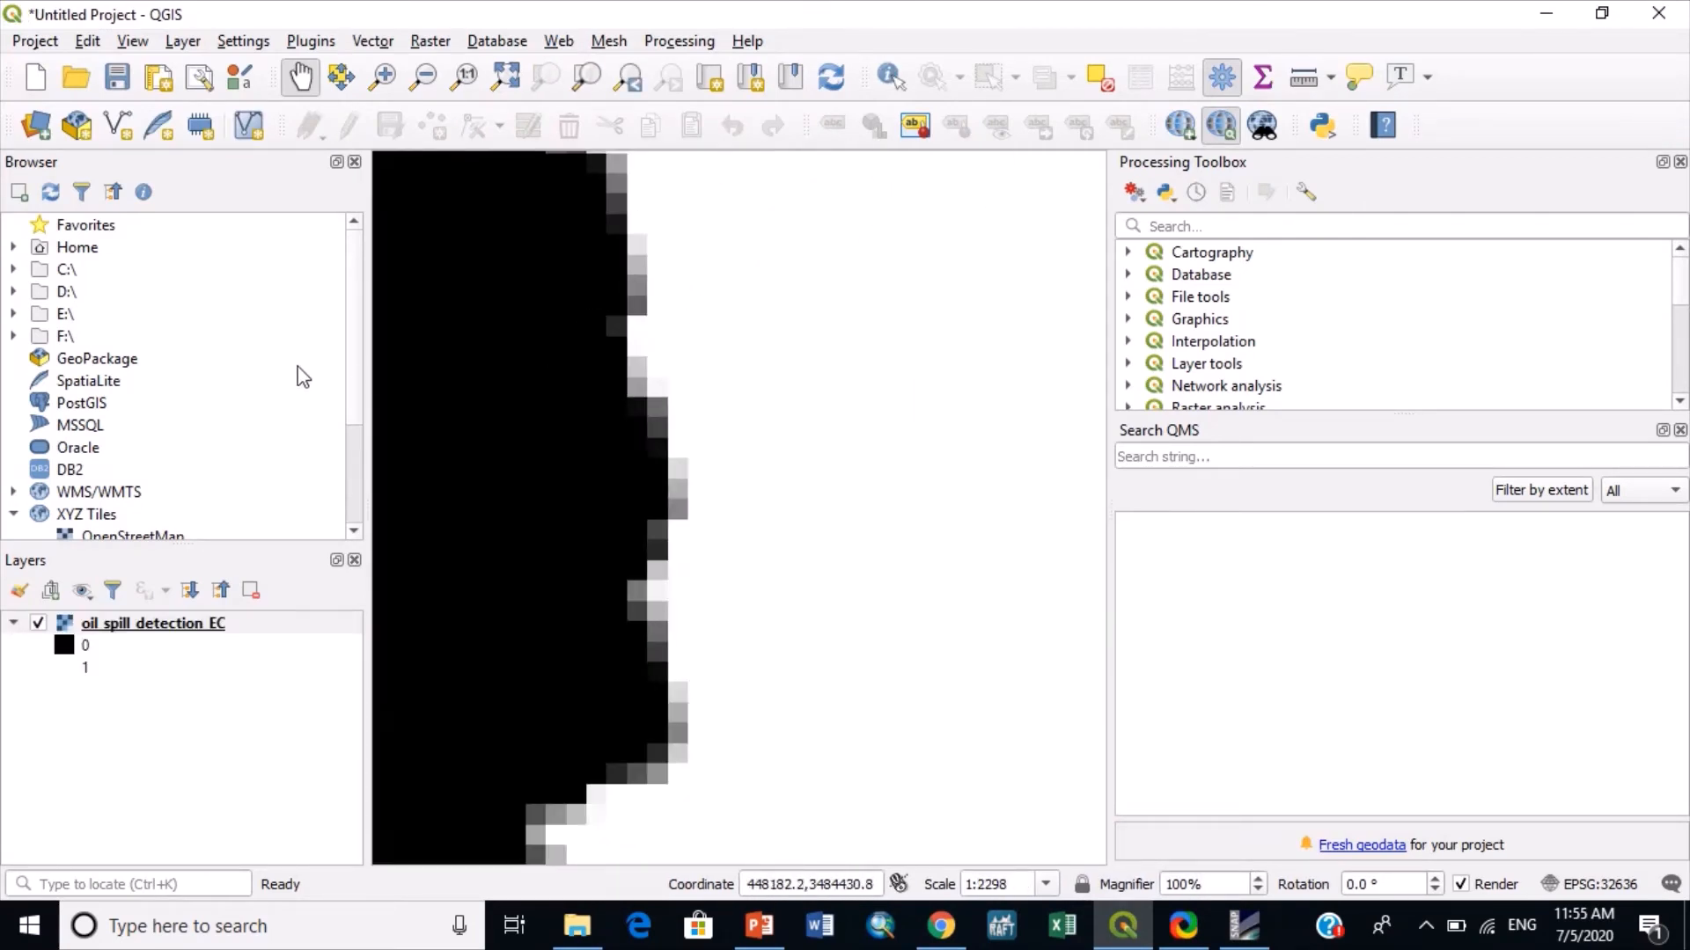
# - Identify the raster values of pixels outside, inside and along the edge of the oil spill mask
pyautogui.click(891, 77)
pyautogui.click(812, 352)
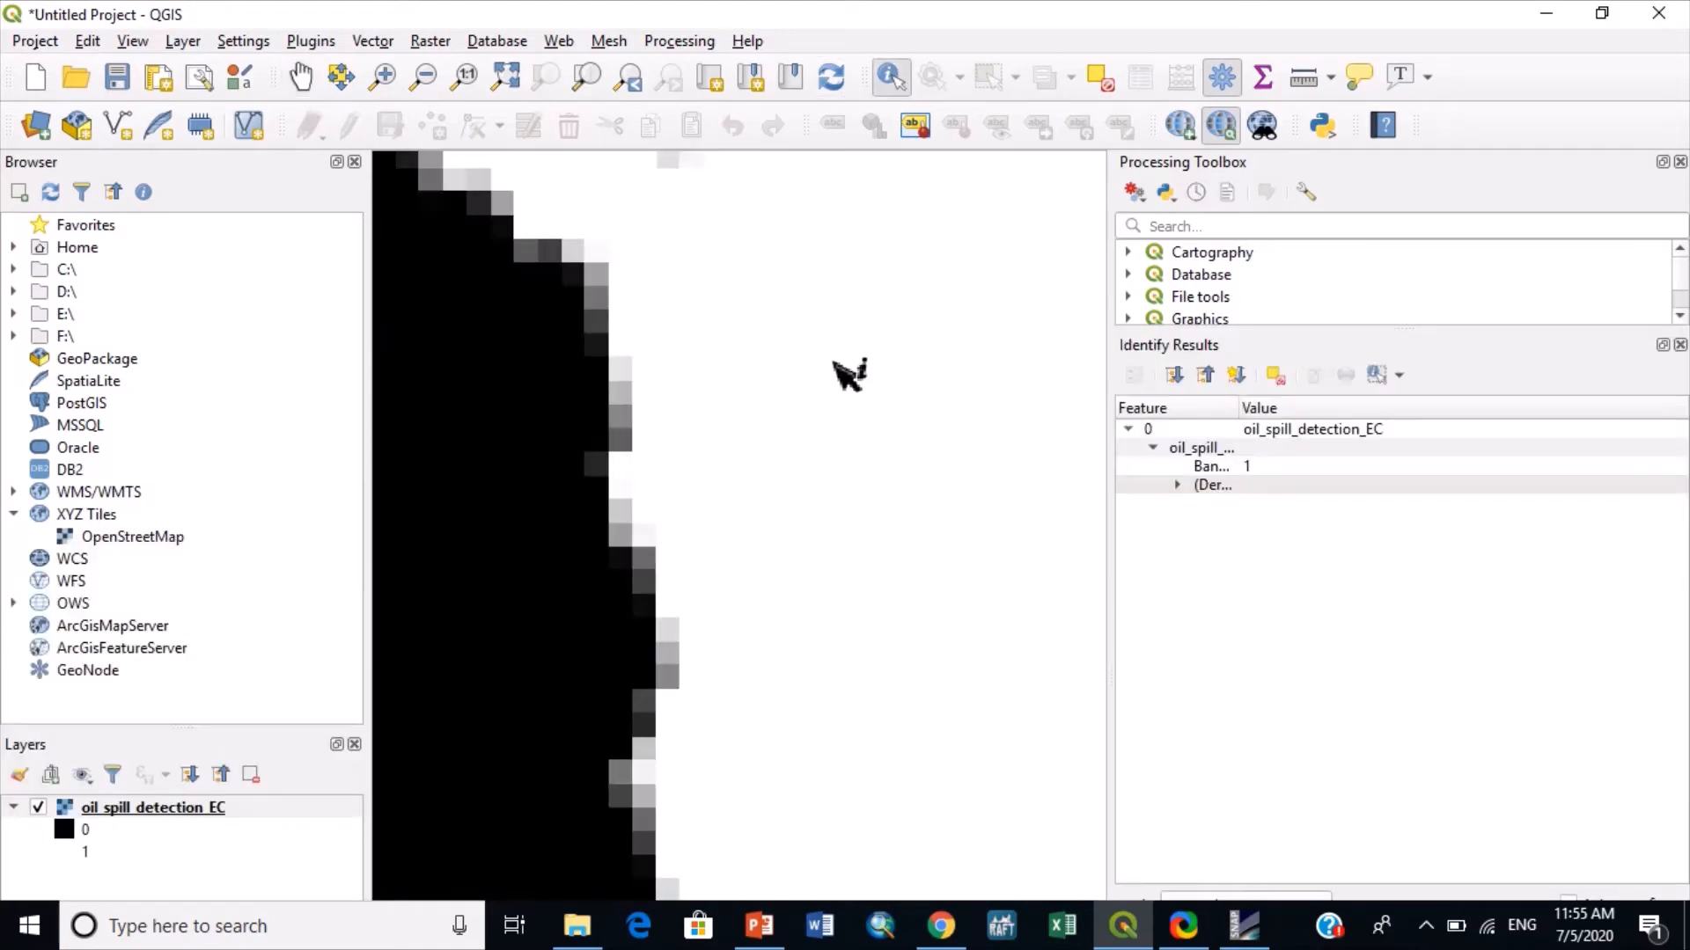
pyautogui.click(550, 461)
pyautogui.click(617, 401)
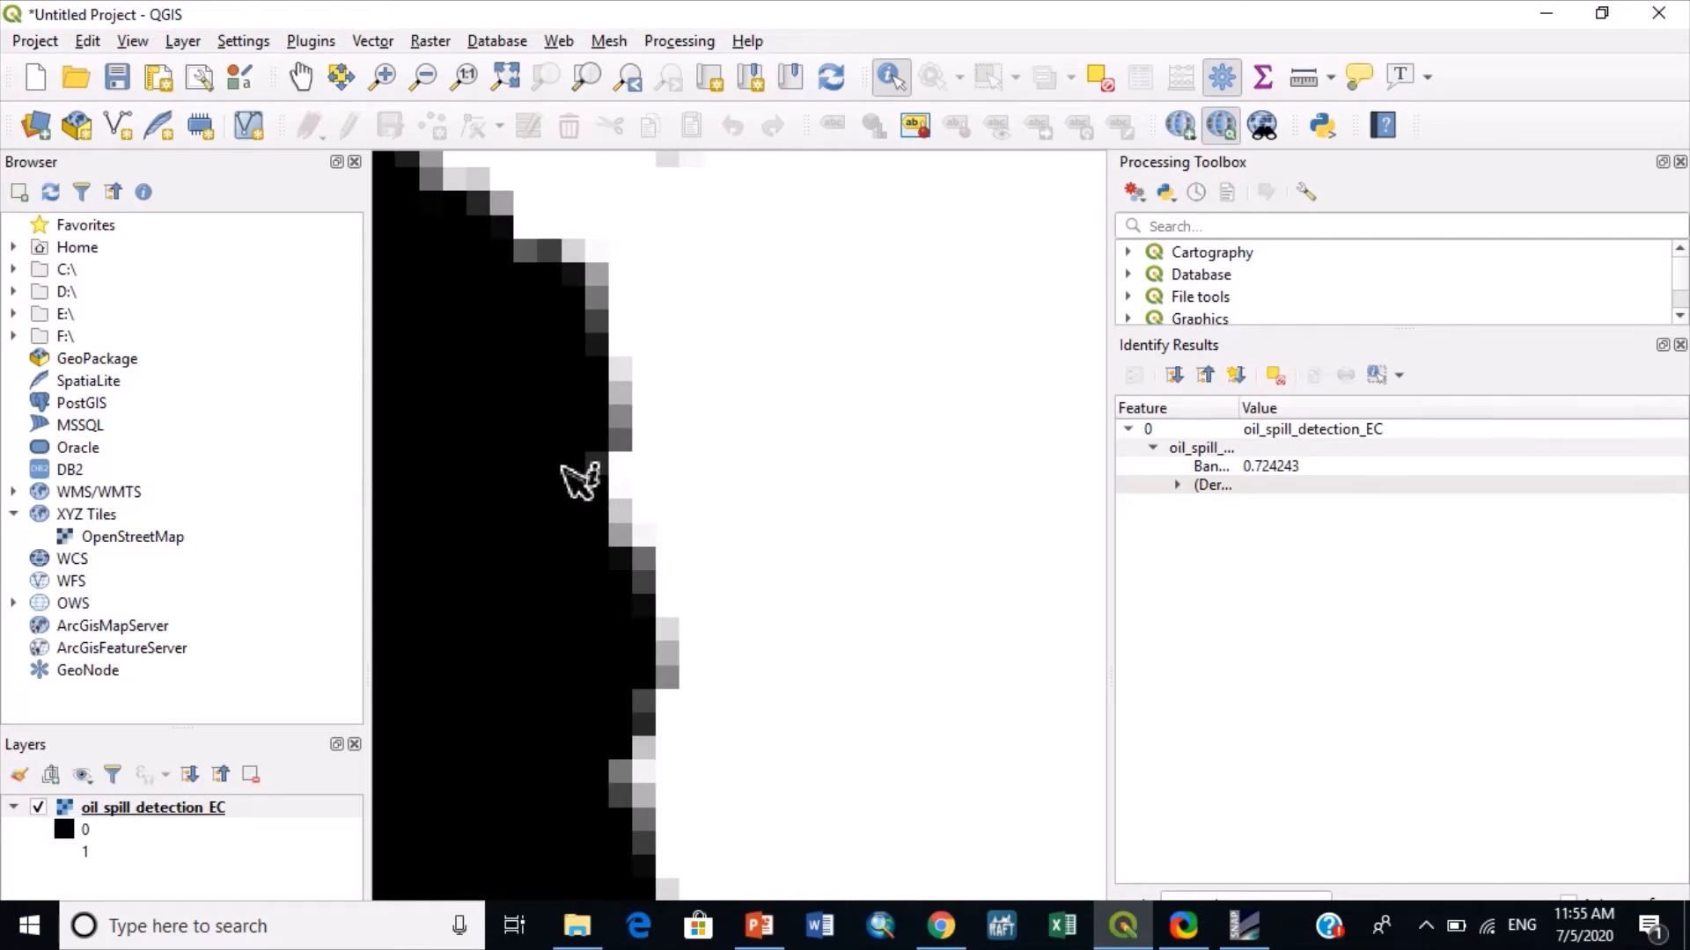
pyautogui.scroll(-5, 634, 427)
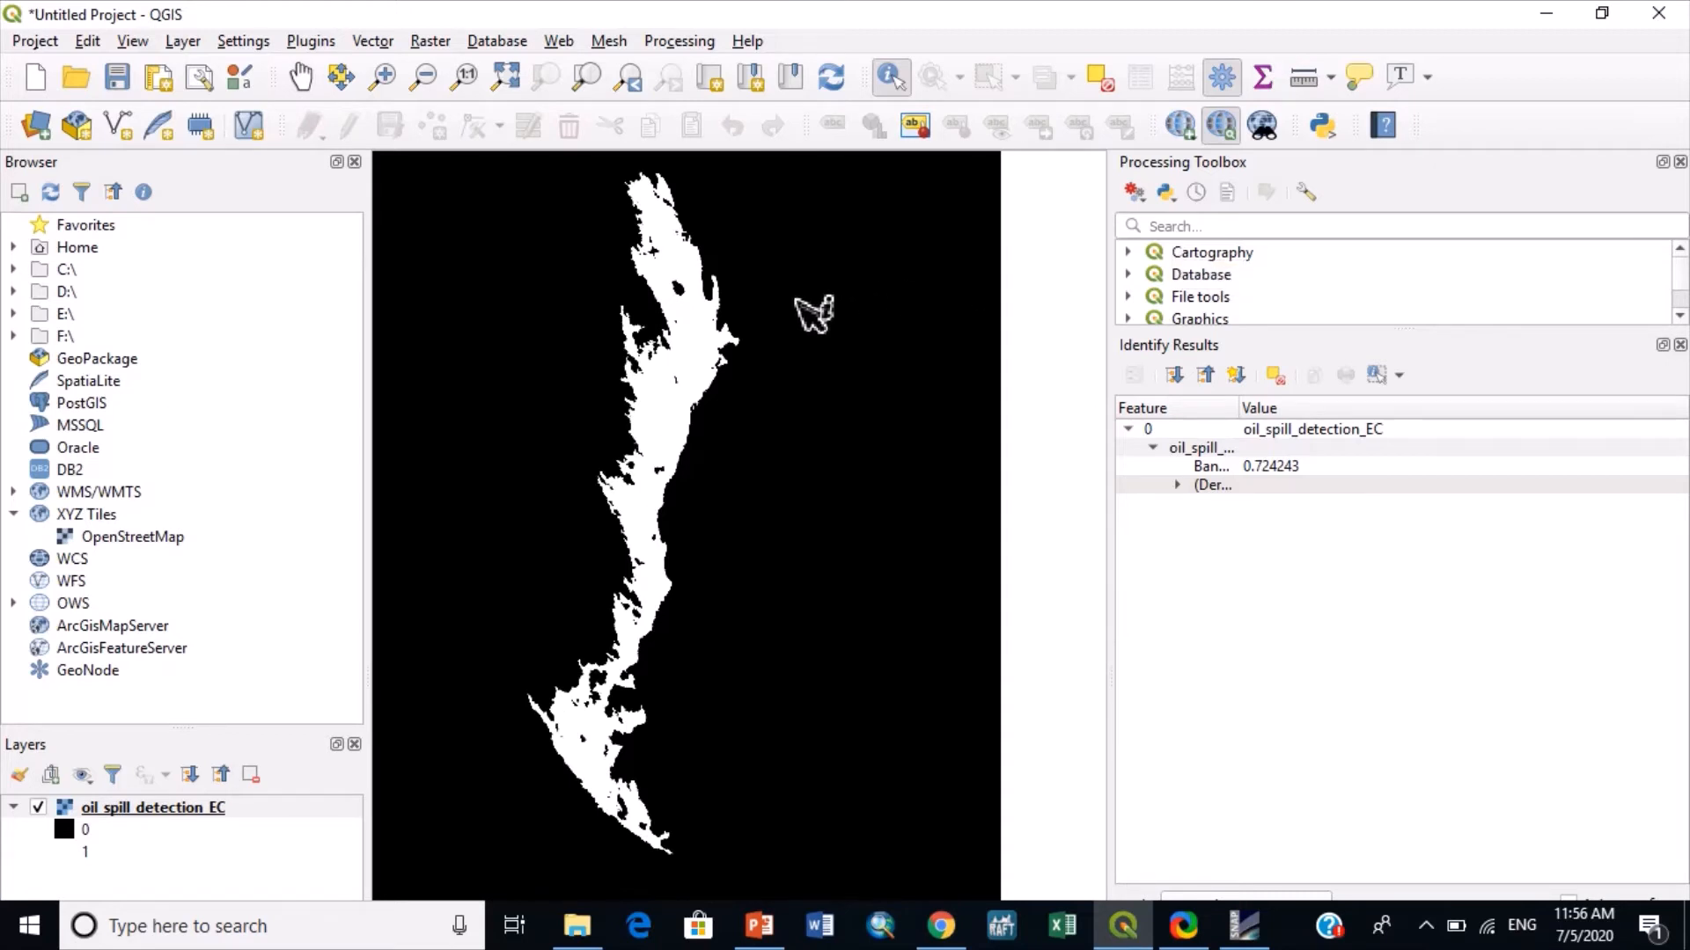
# - Convert oil_spill_detection_EC Band 1 to a temporary polygon layer with Raster pixels to polygons, using VALUE as the field name
pyautogui.click(1183, 228)
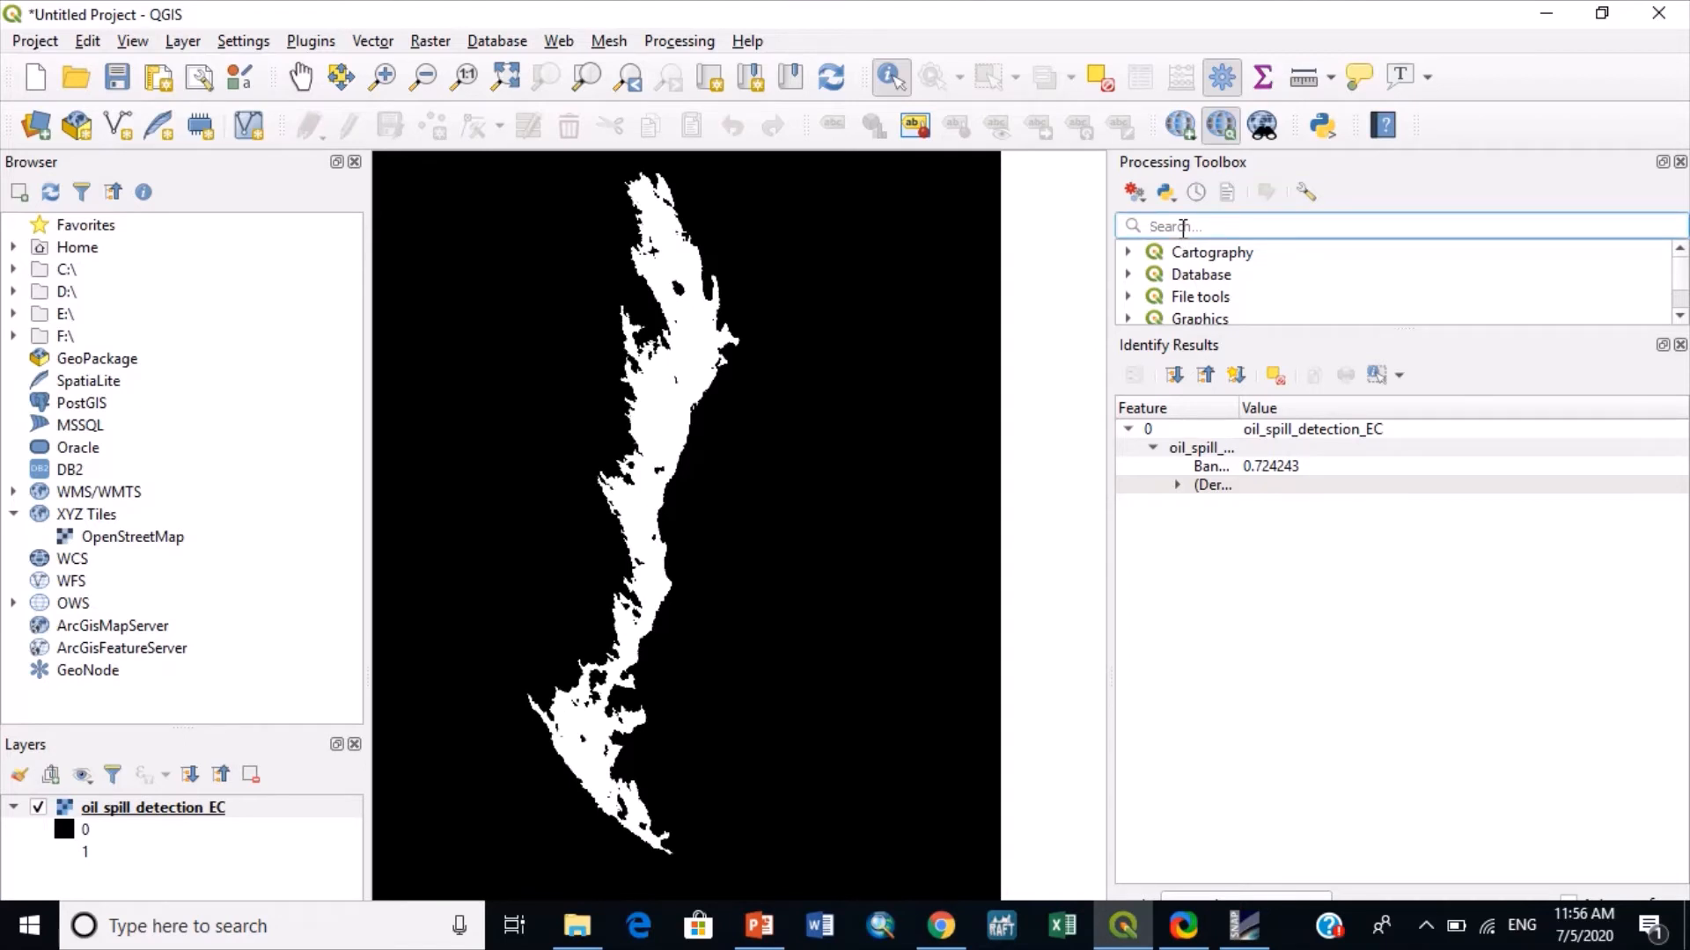
pyautogui.write('raste')
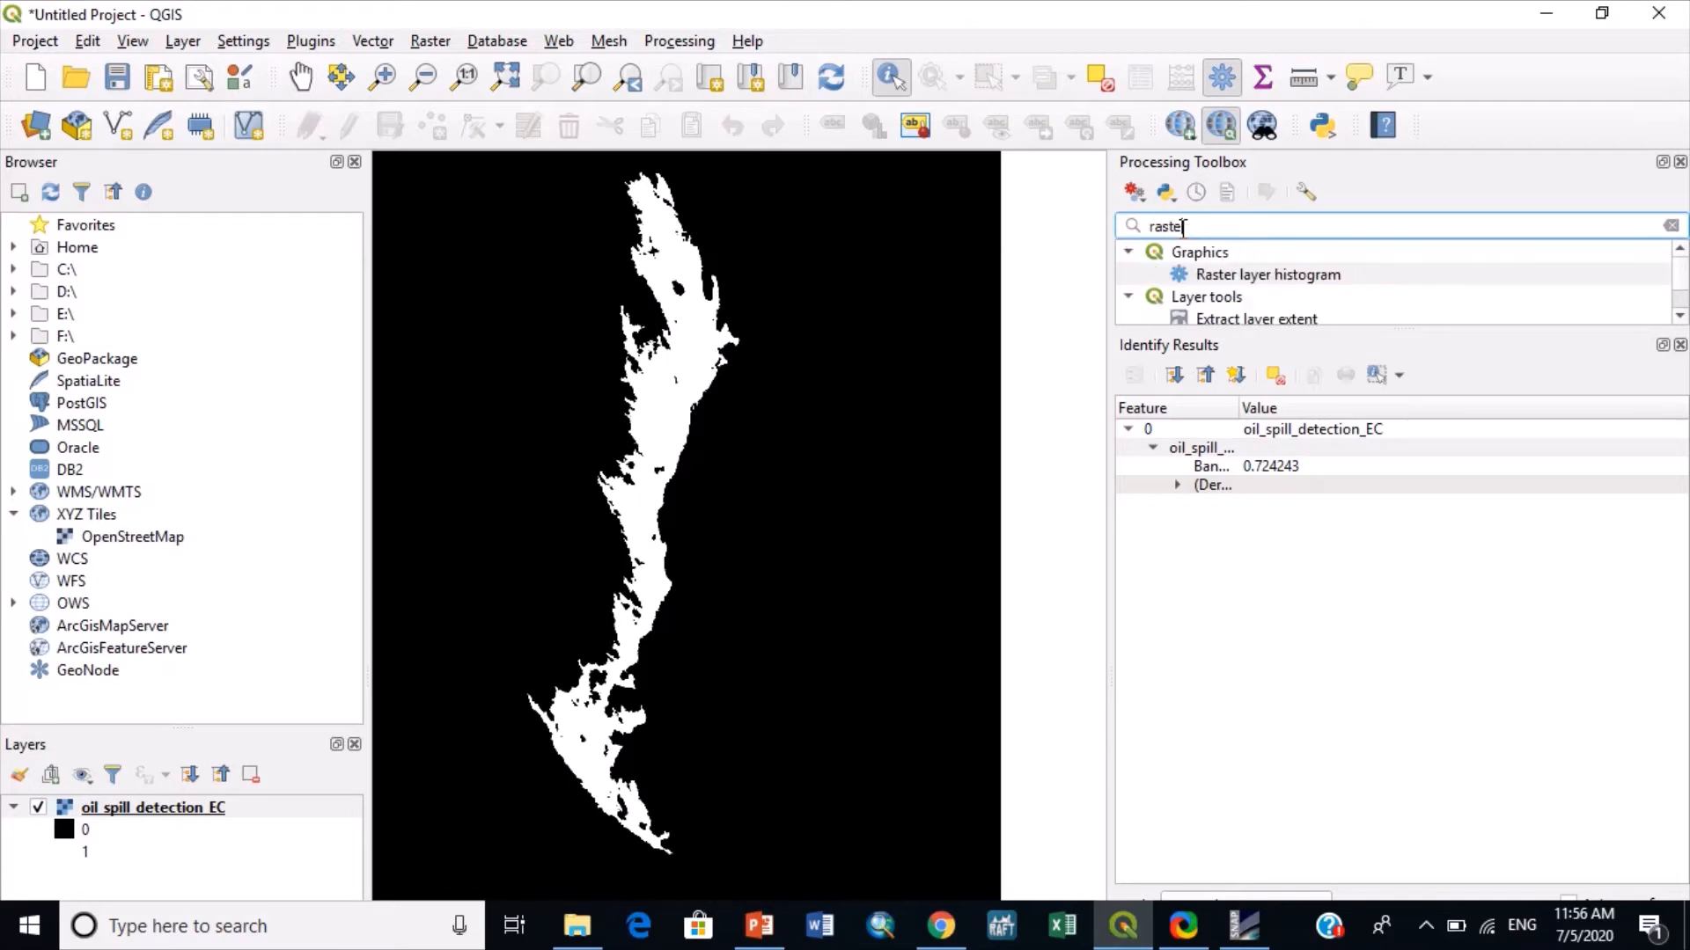
pyautogui.write('r pi')
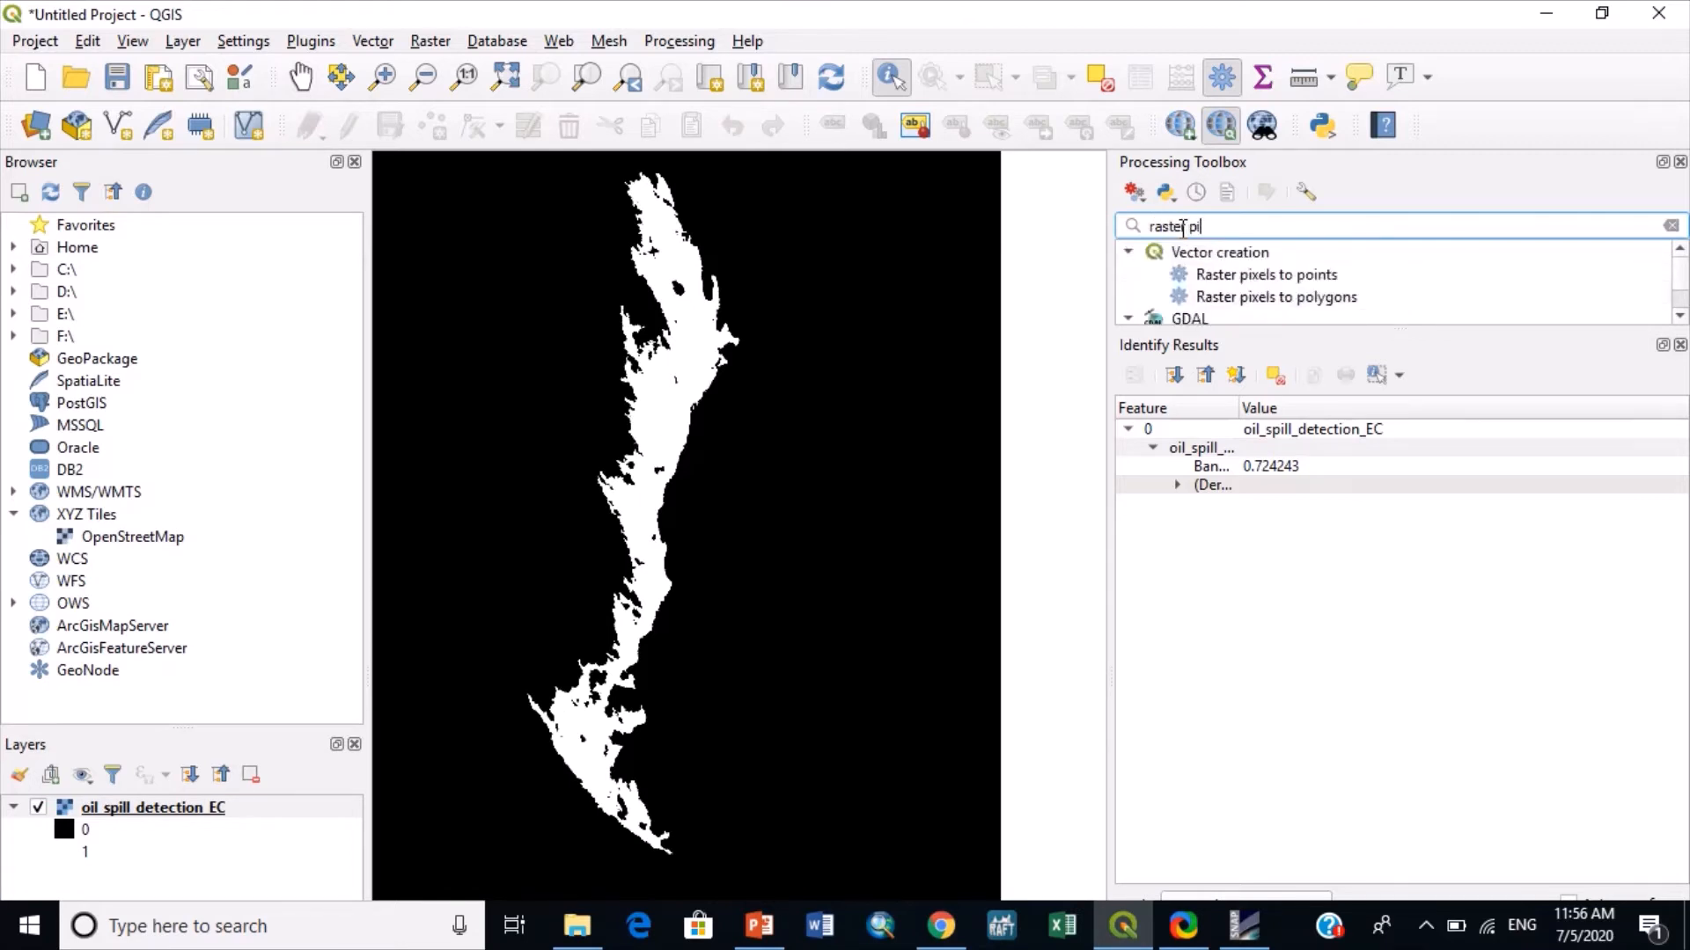
pyautogui.write('xels')
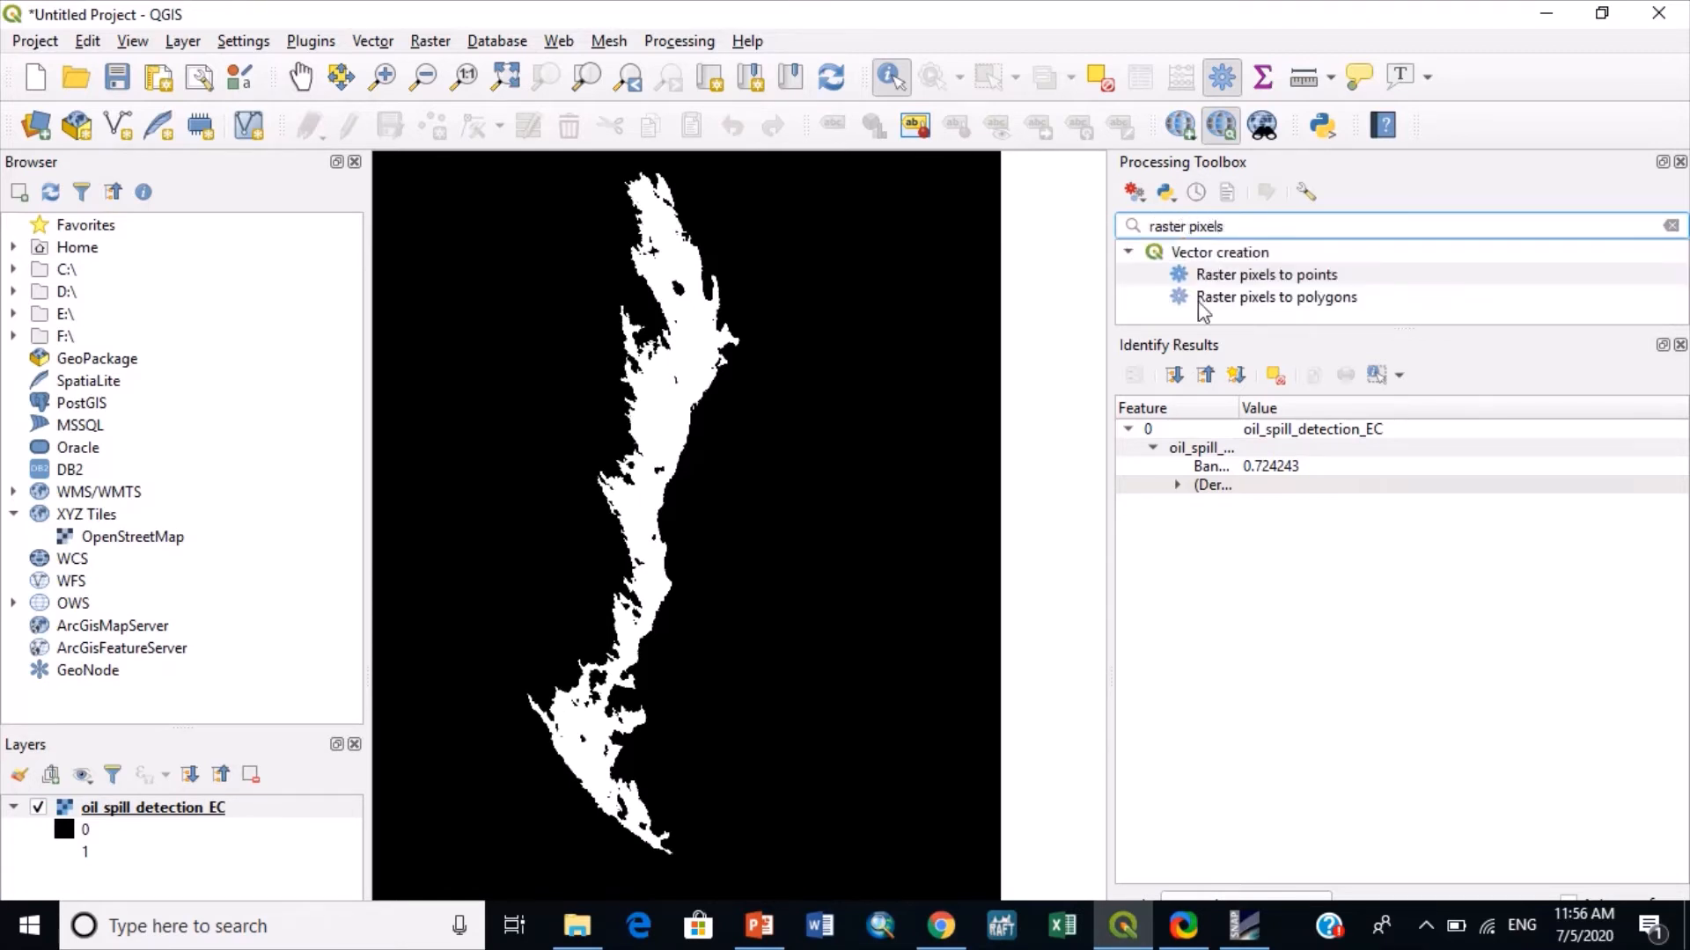
pyautogui.click(1238, 297)
pyautogui.doubleClick(1238, 297)
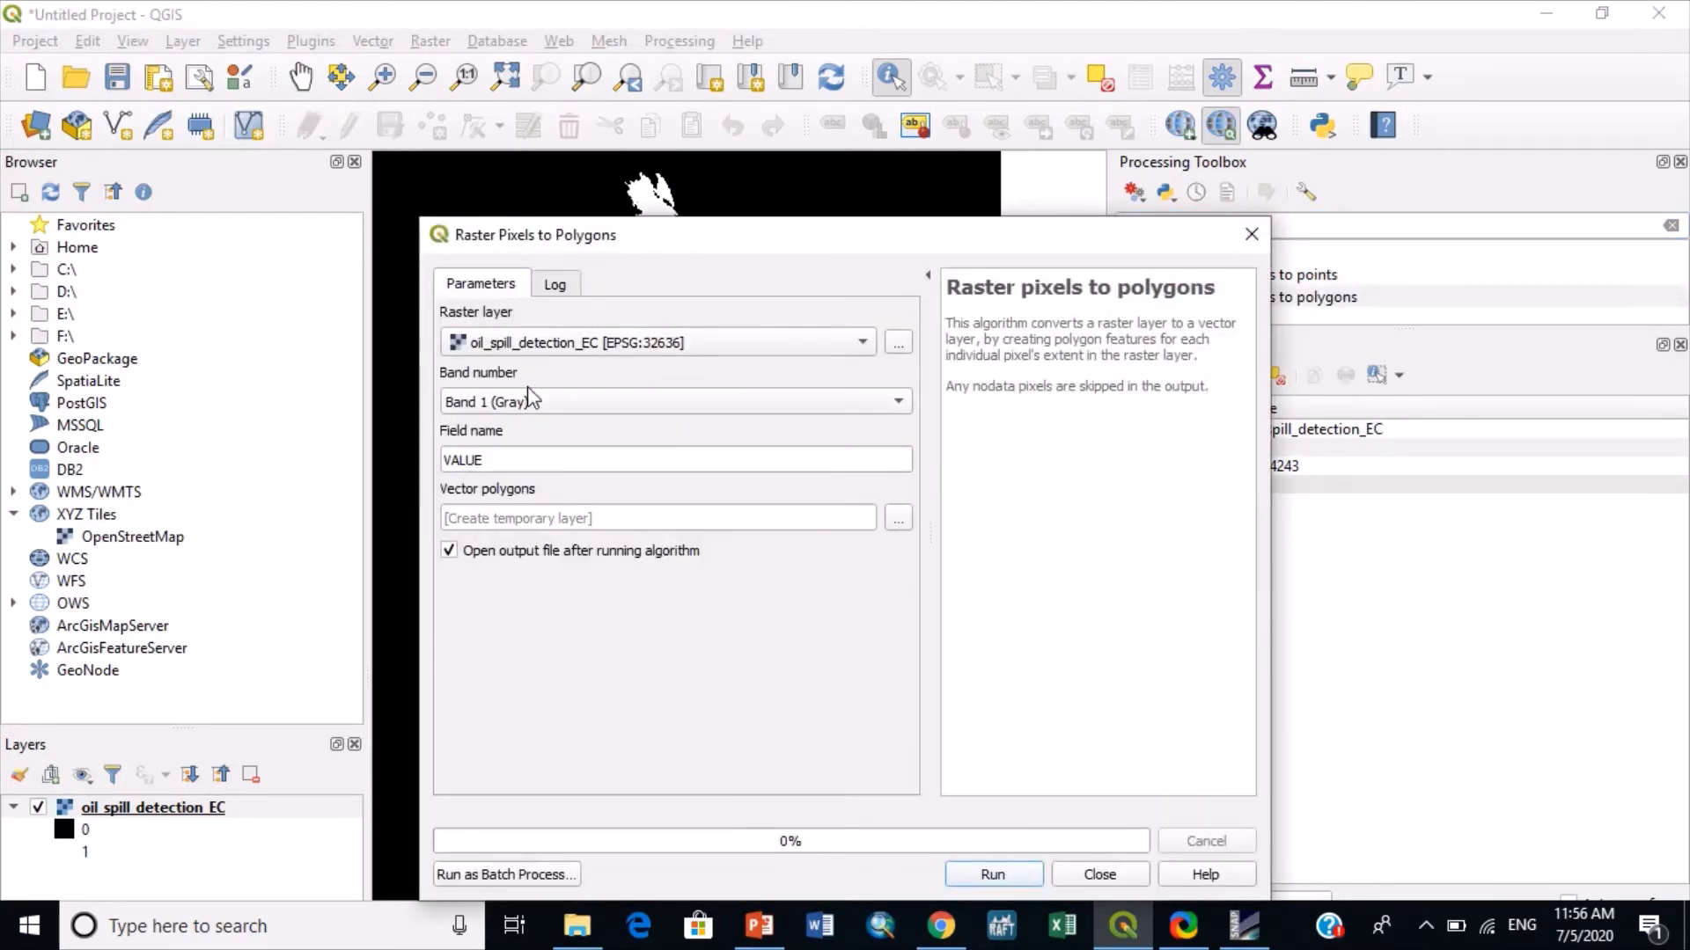
pyautogui.moveTo(661, 240); pyautogui.dragTo(680, 151)
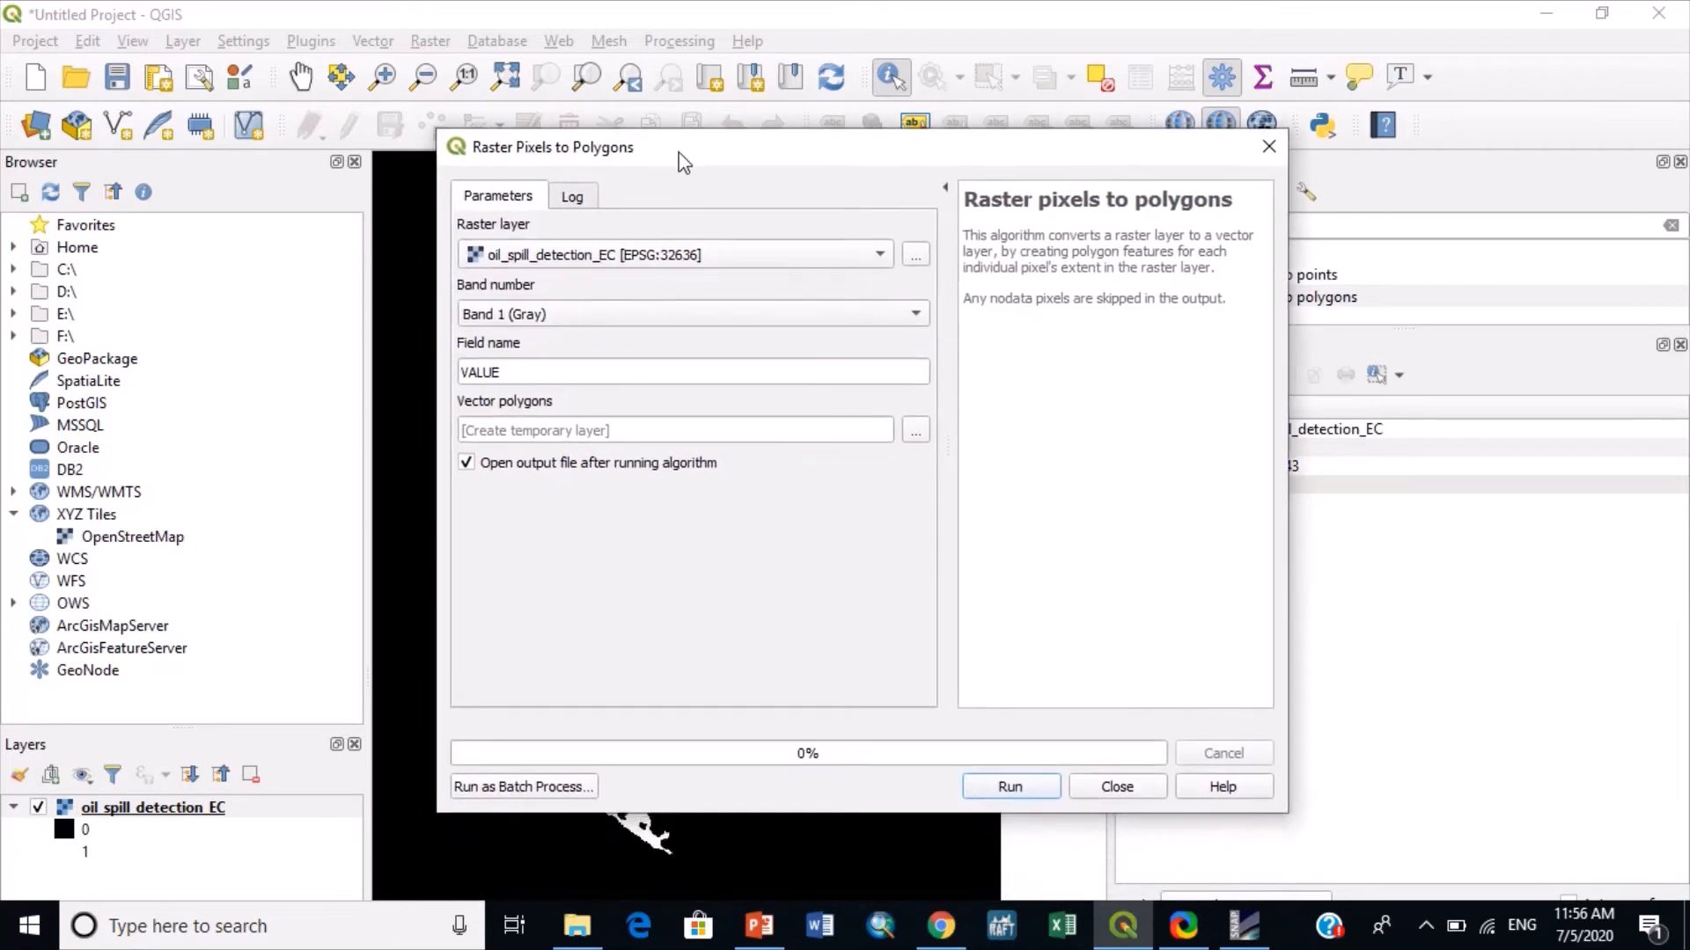
pyautogui.doubleClick(479, 373)
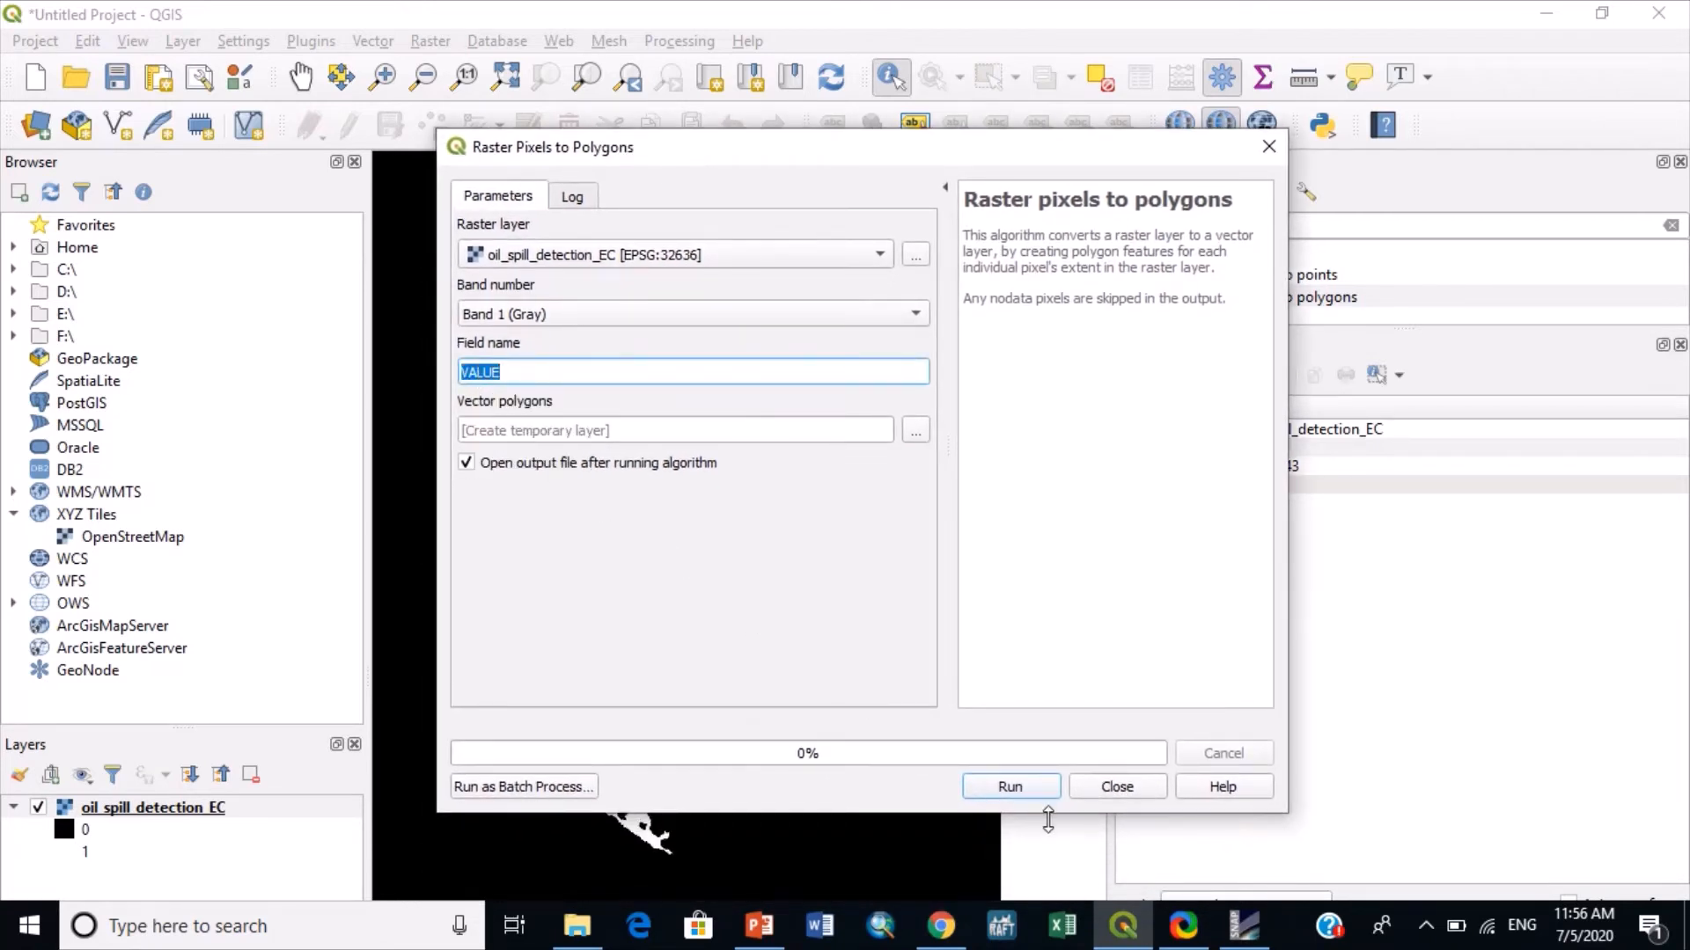
pyautogui.click(1011, 787)
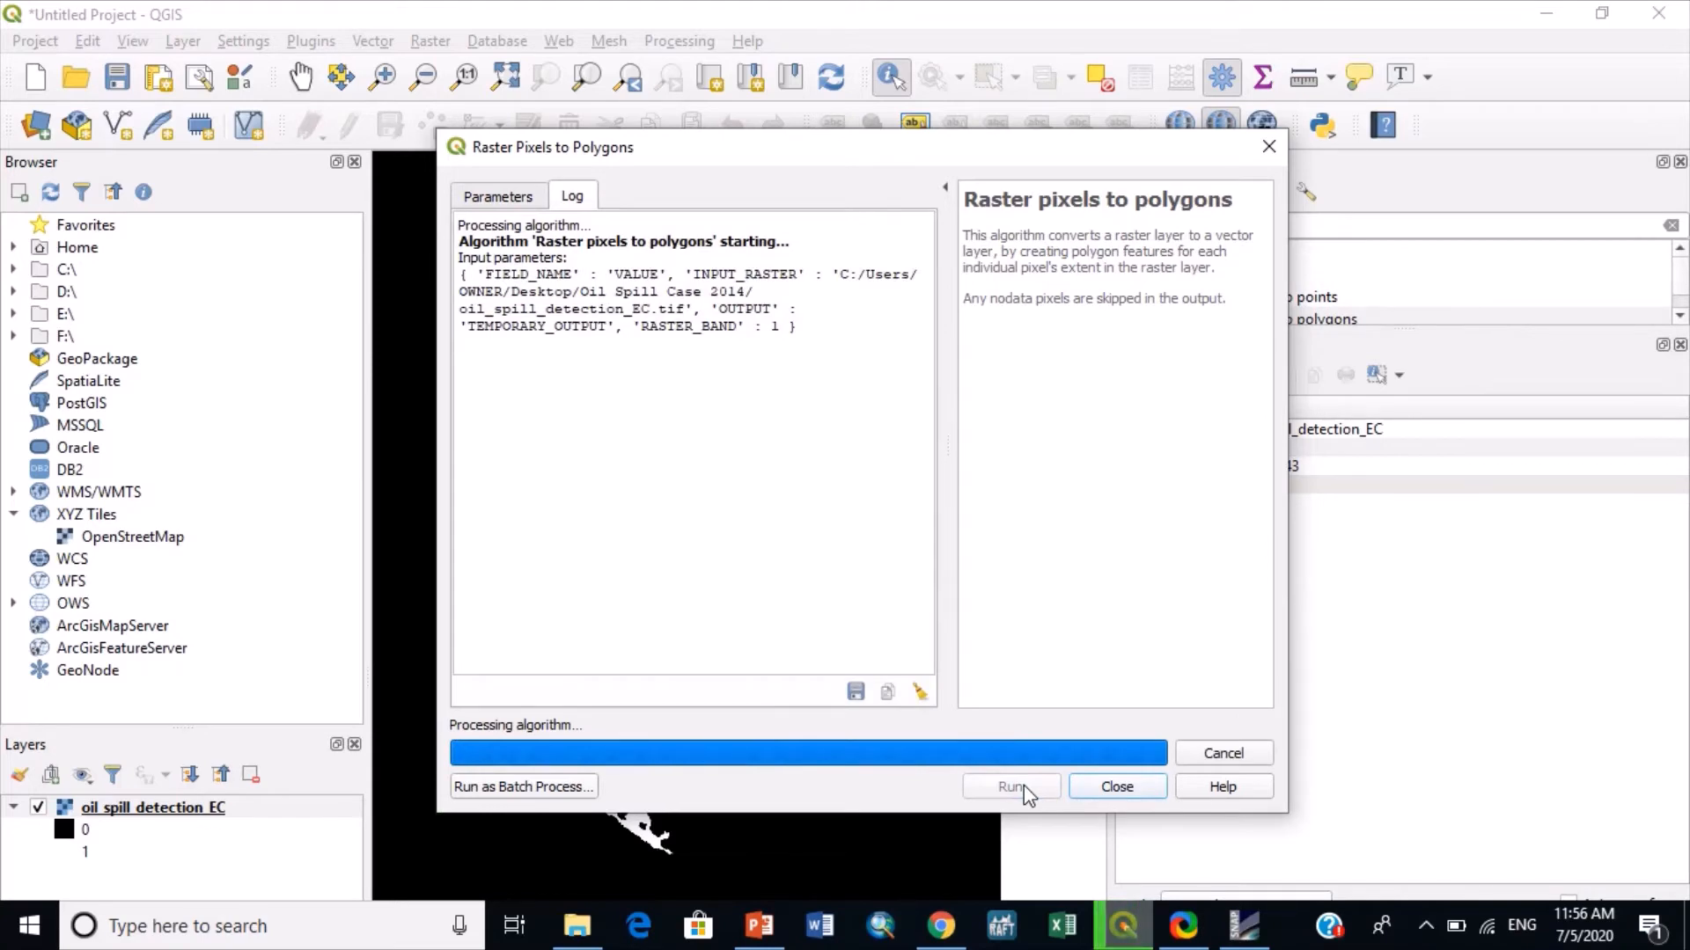
pyautogui.click(1118, 788)
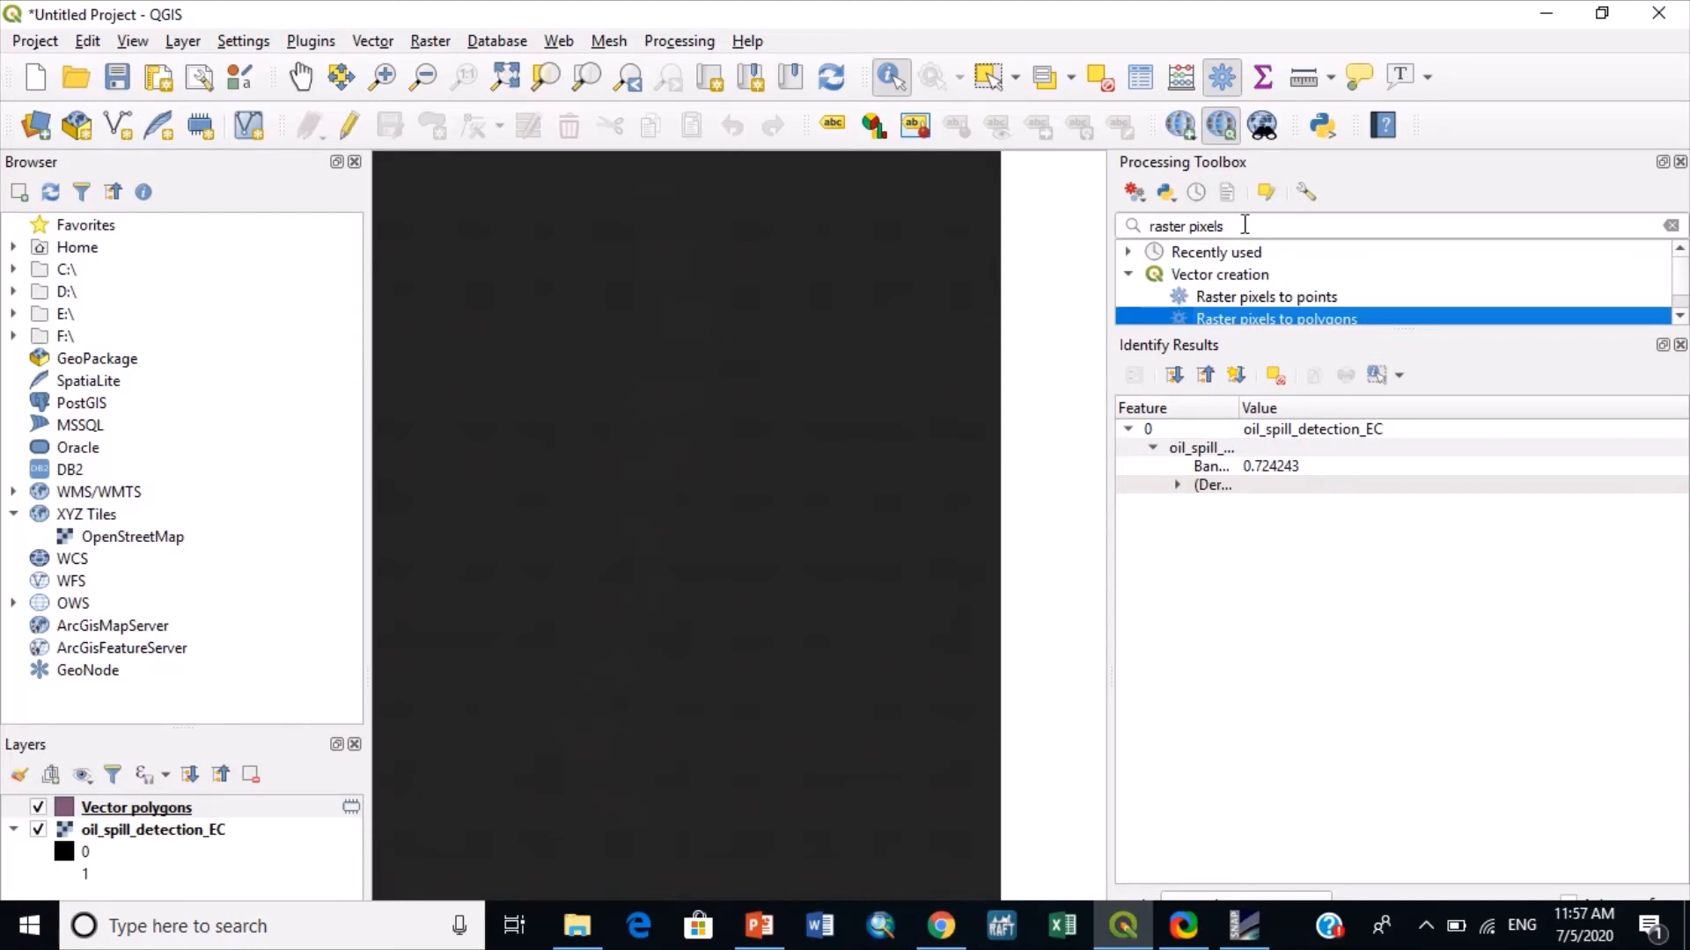
# - Run Extract by expression on the Vector polygons layer with VALUE !=0, saving the matching features to a temporary layer
pyautogui.moveTo(1244, 225); pyautogui.dragTo(1100, 237)
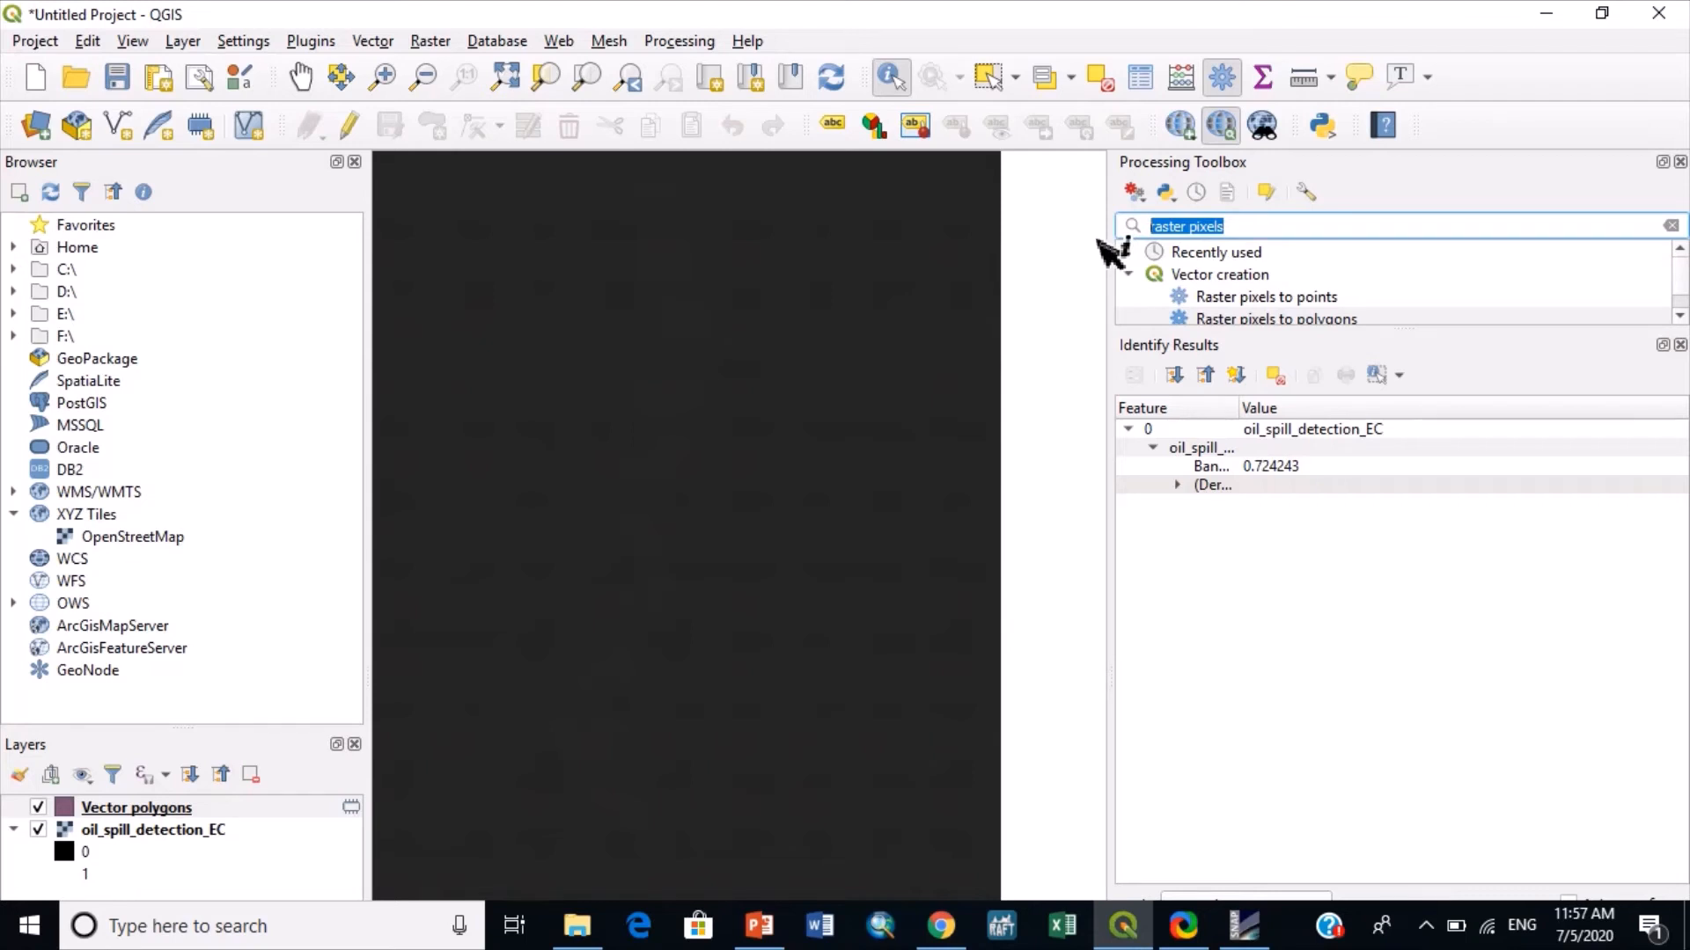
pyautogui.write('ex')
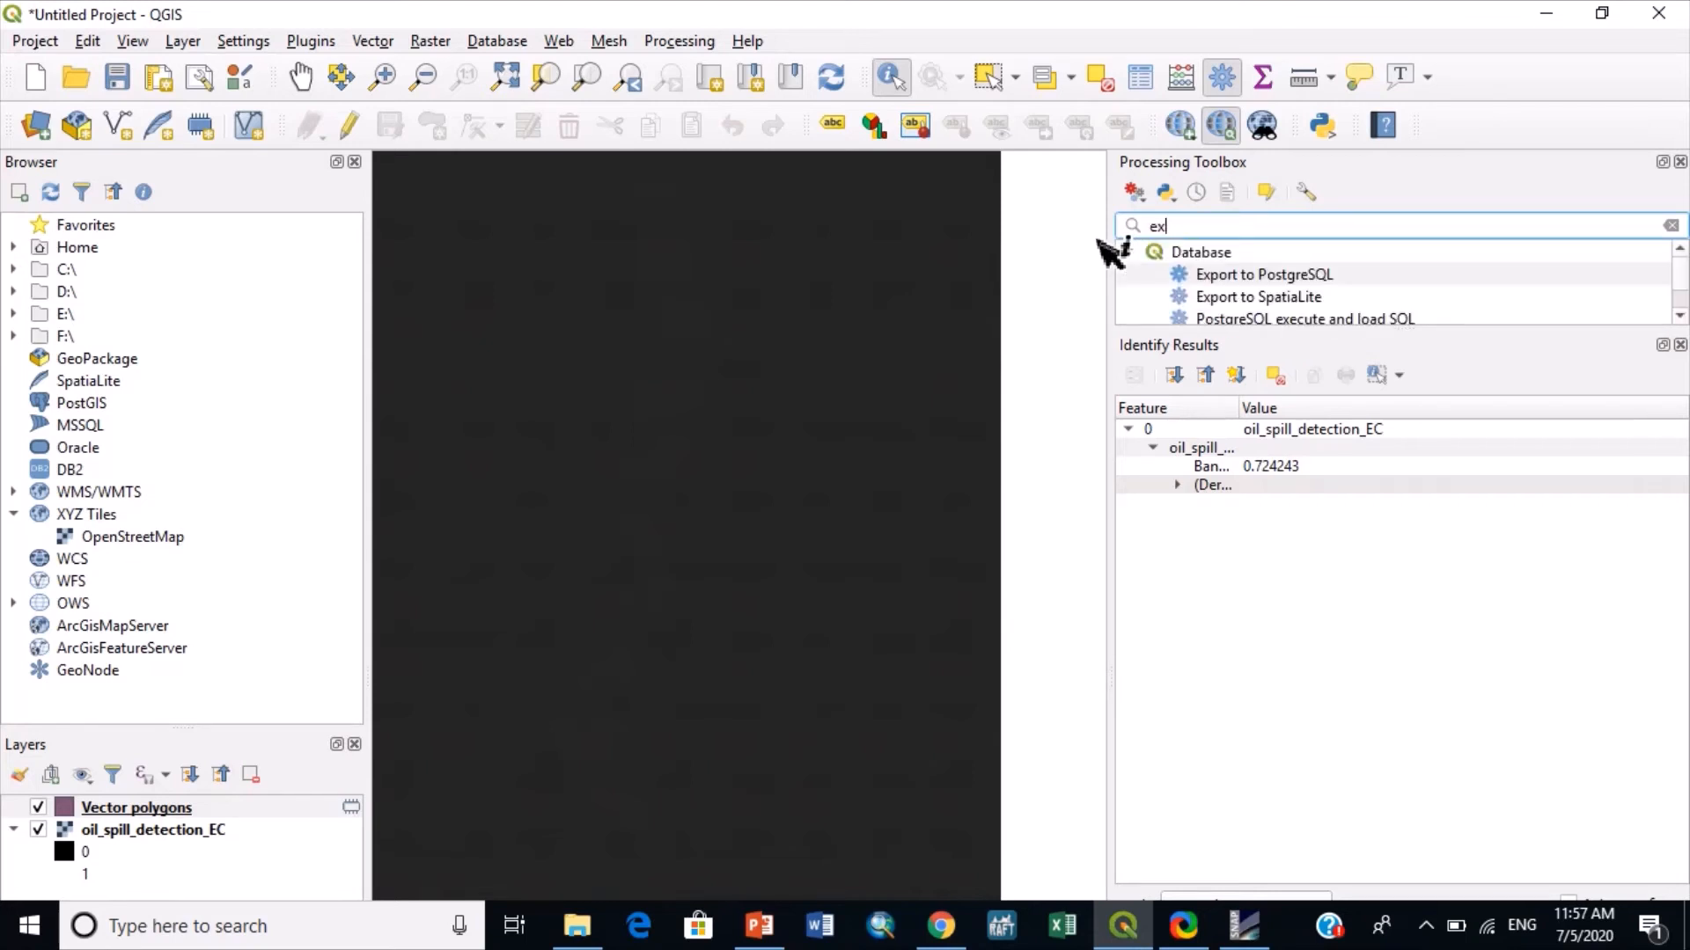
pyautogui.write('trac')
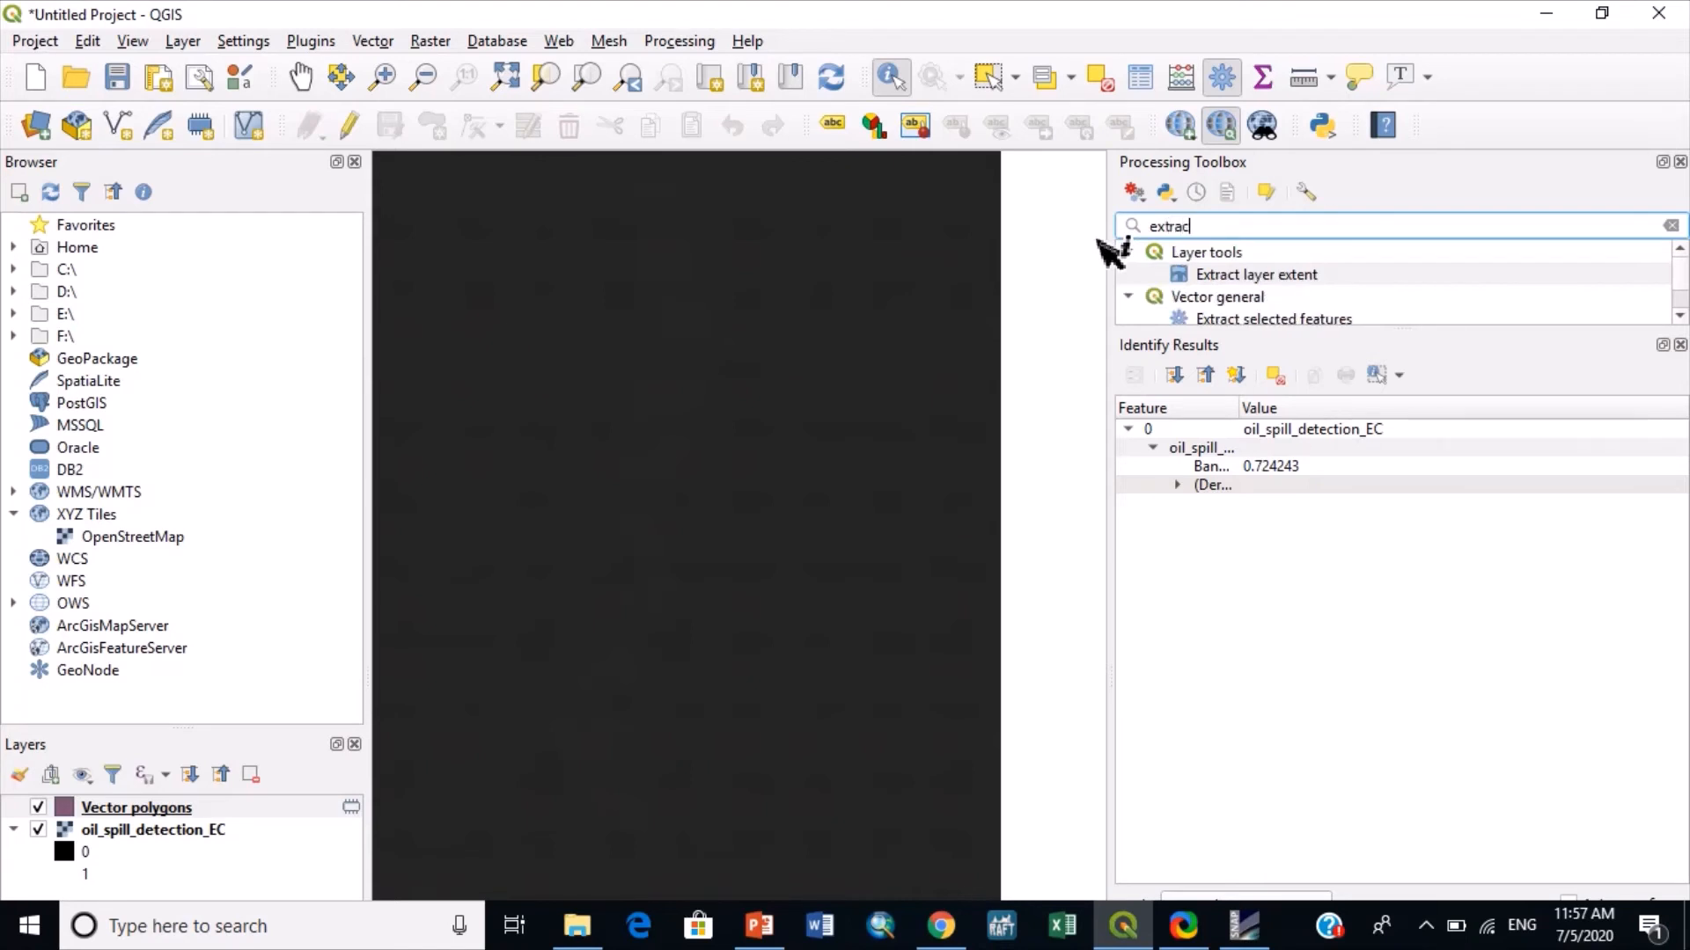
pyautogui.write('t by ')
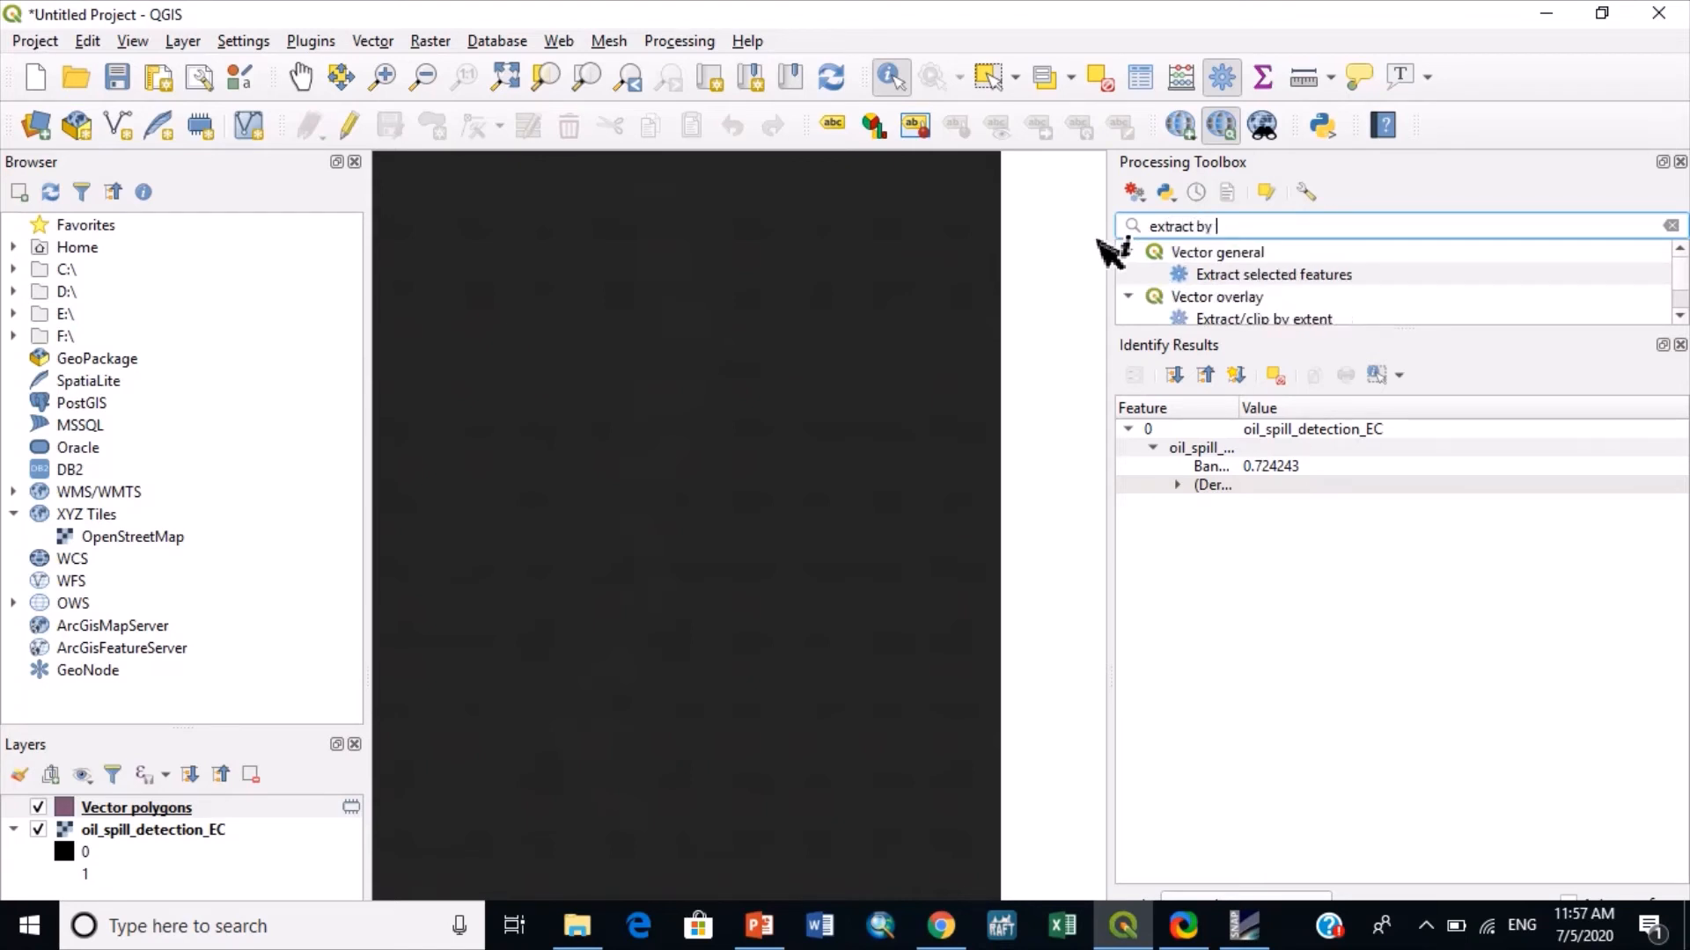
pyautogui.write('expre')
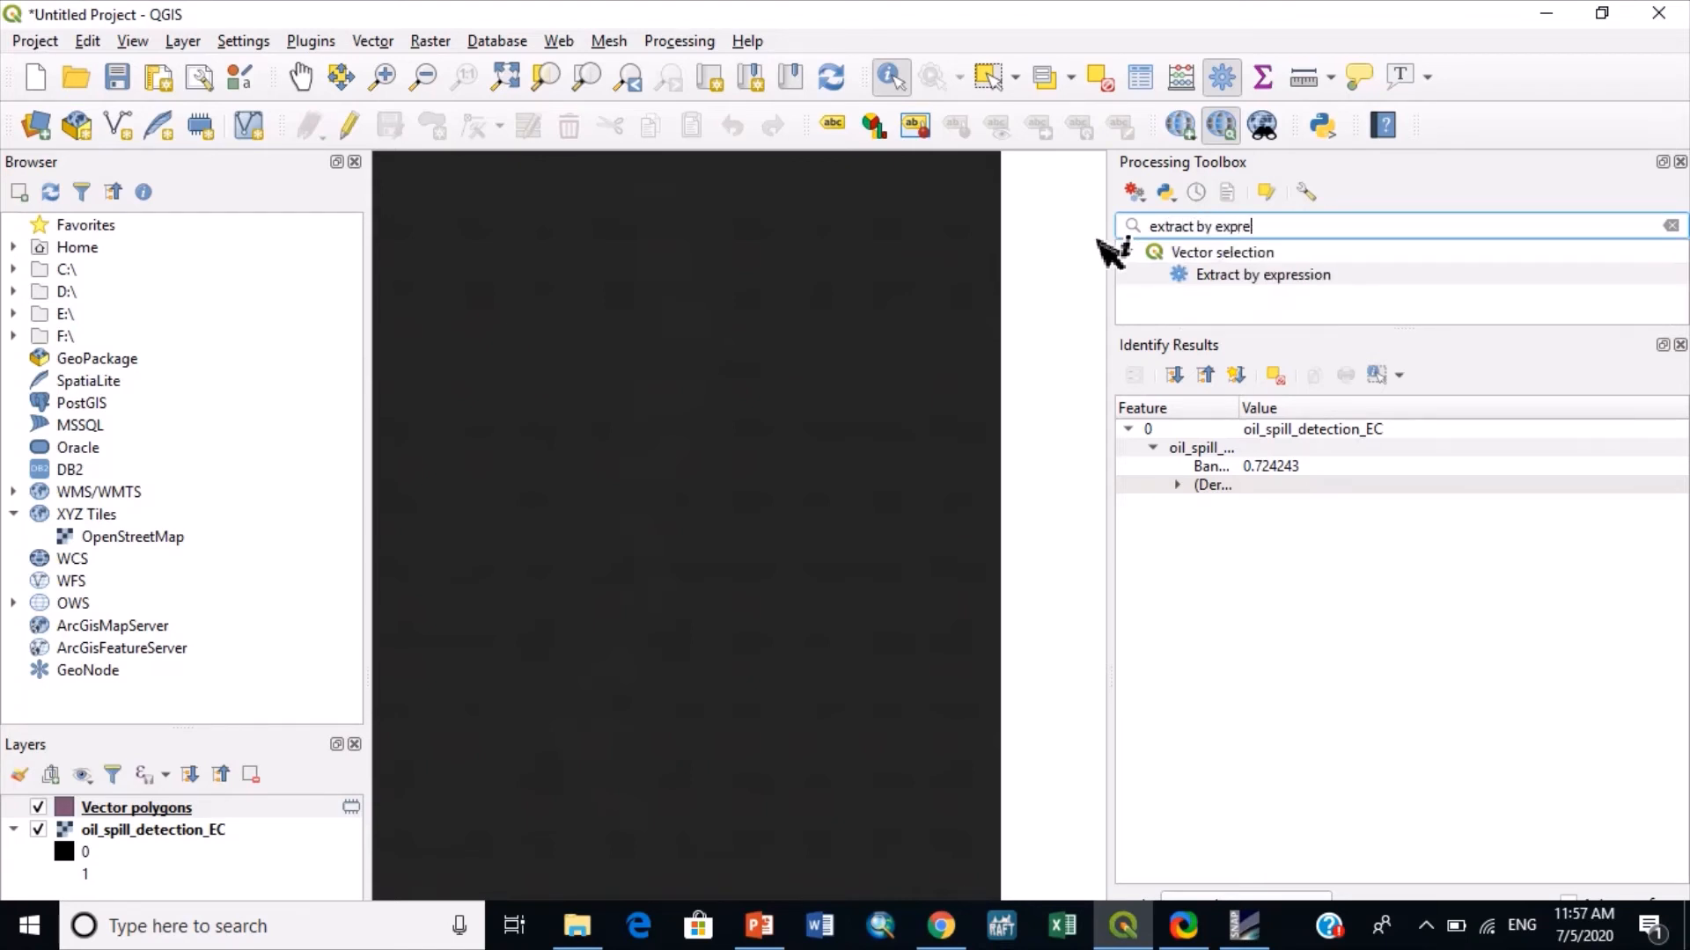
pyautogui.click(1284, 280)
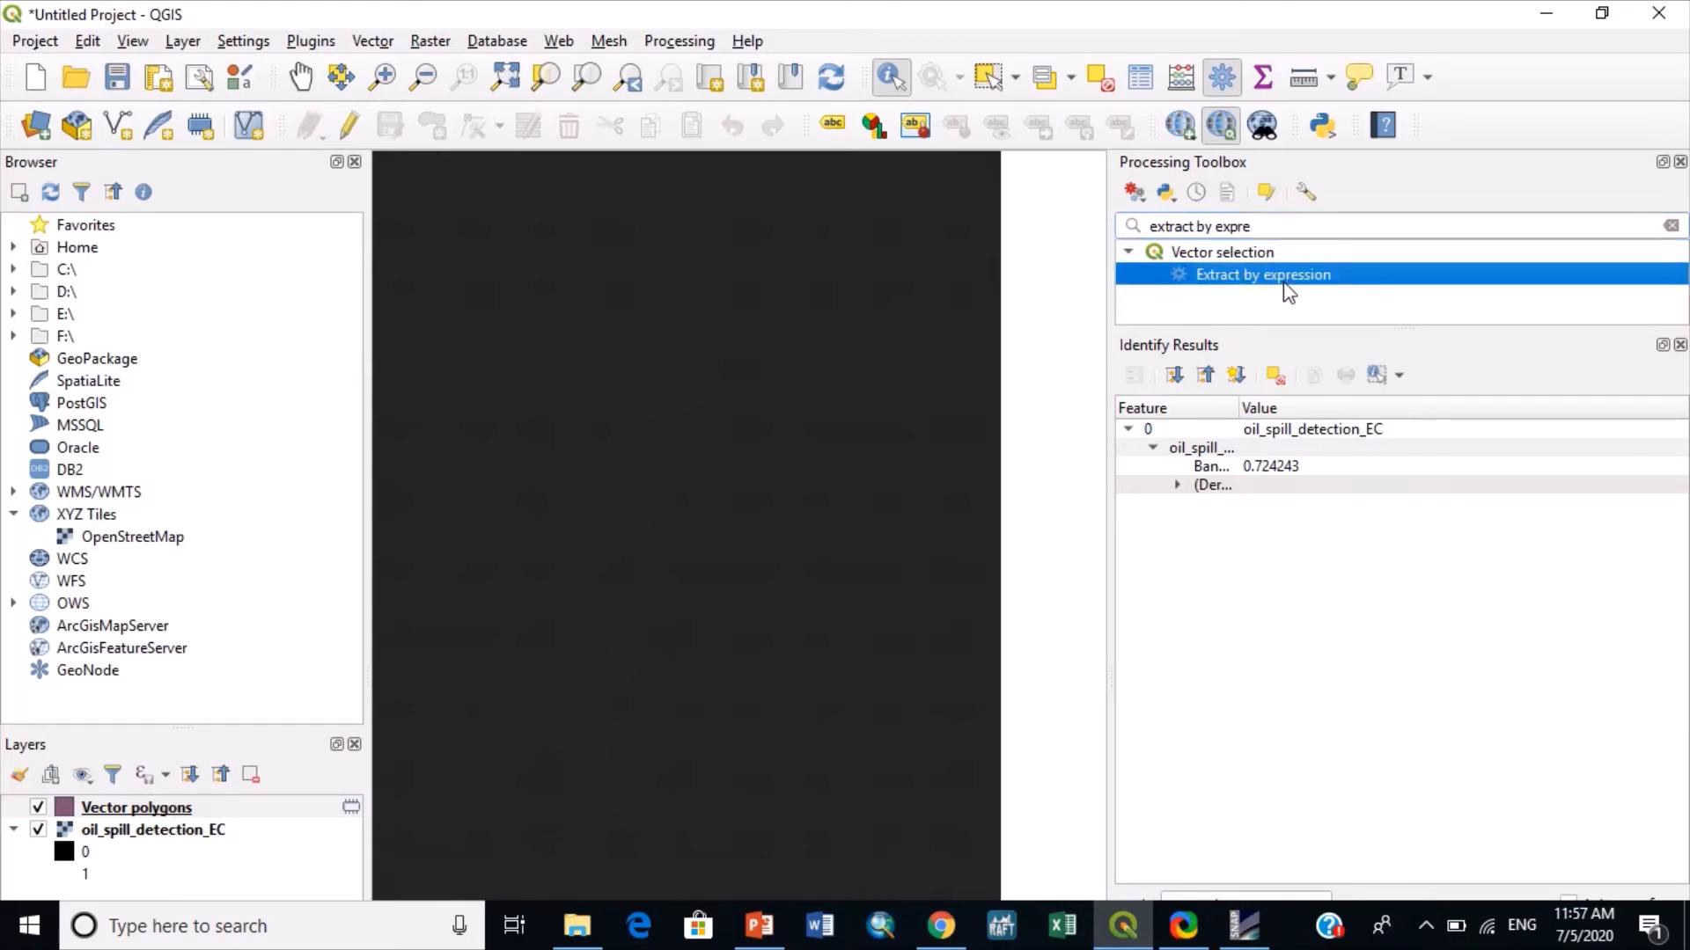
pyautogui.doubleClick(1286, 290)
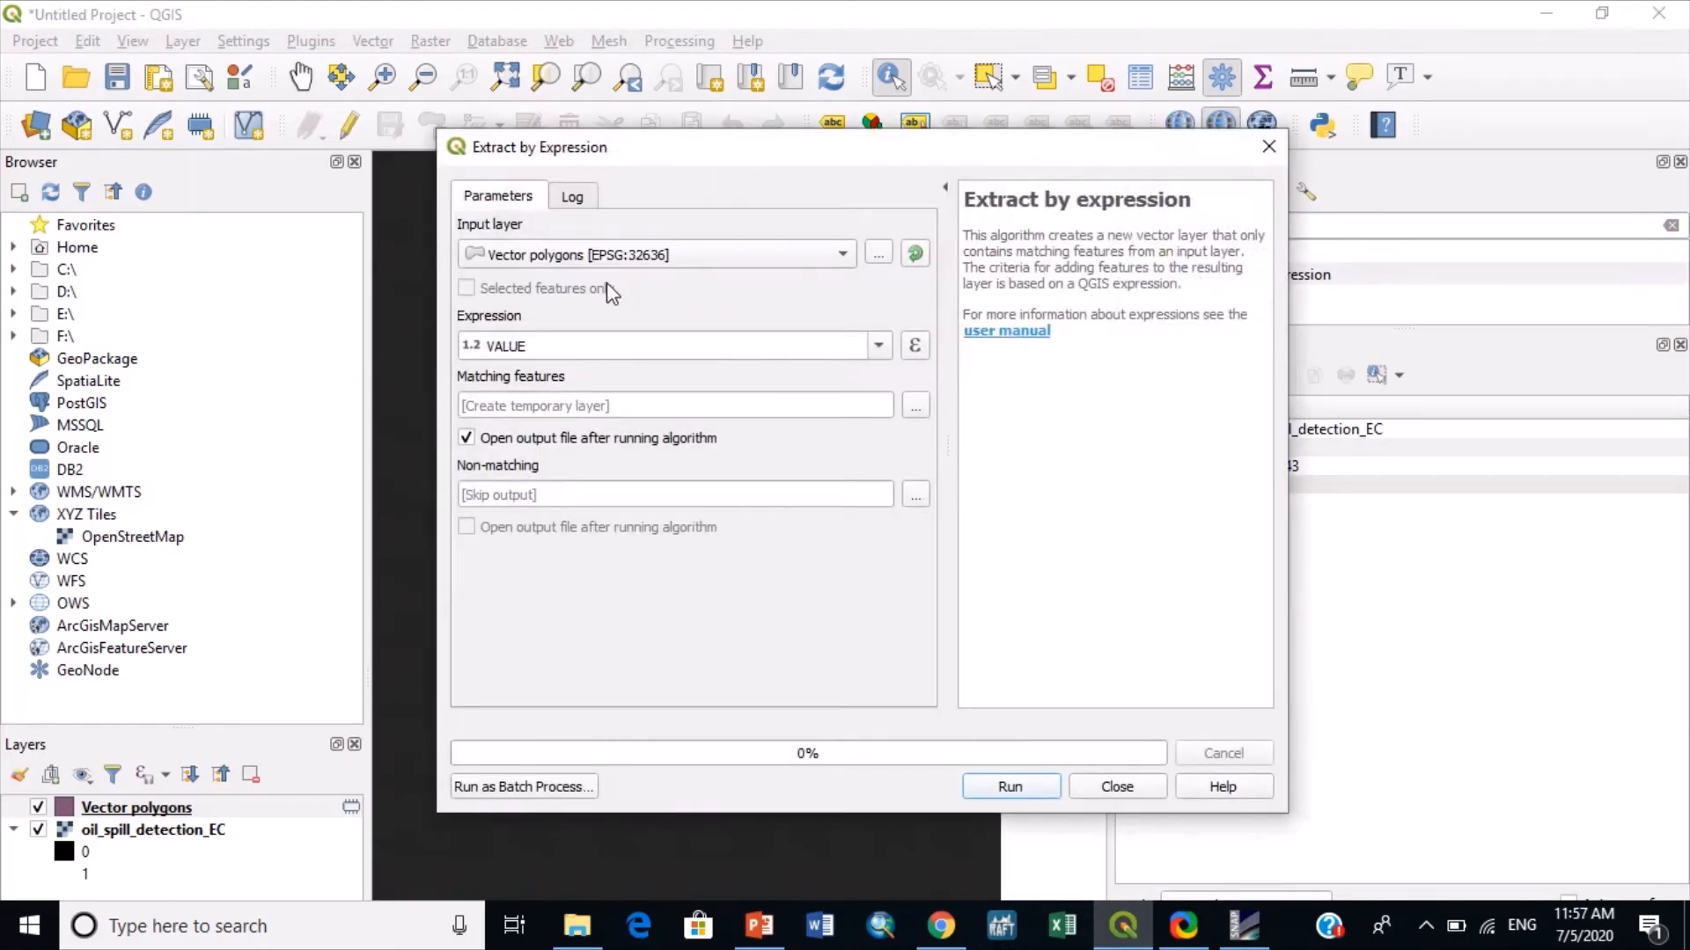
pyautogui.click(914, 345)
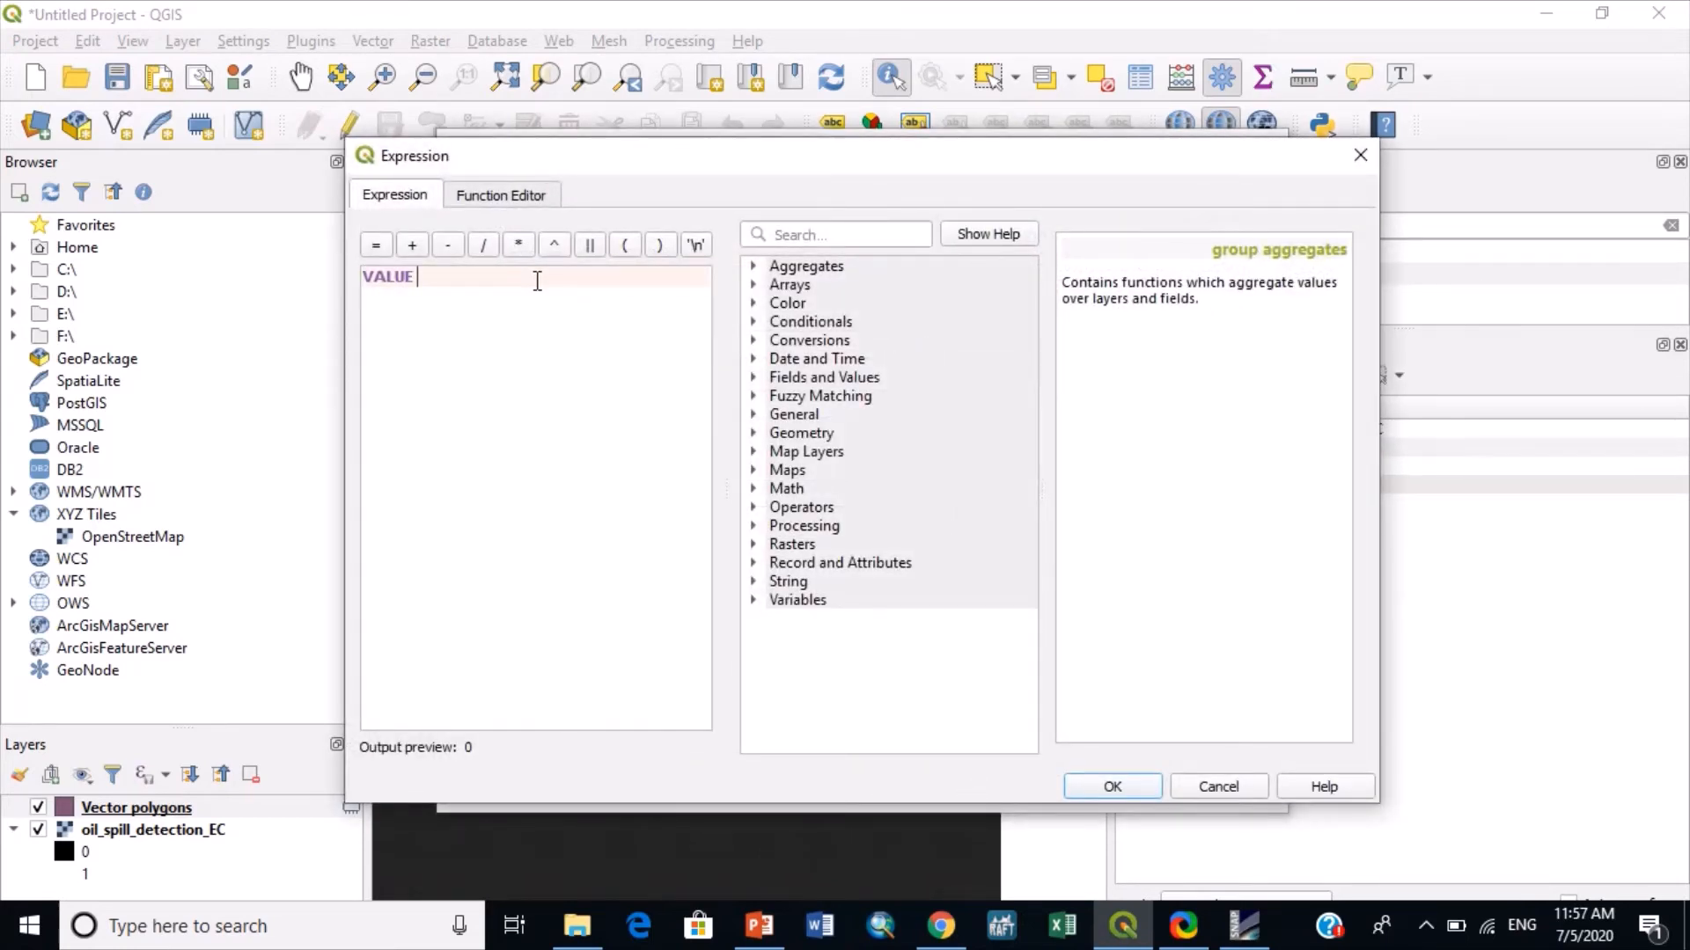
pyautogui.write('!')
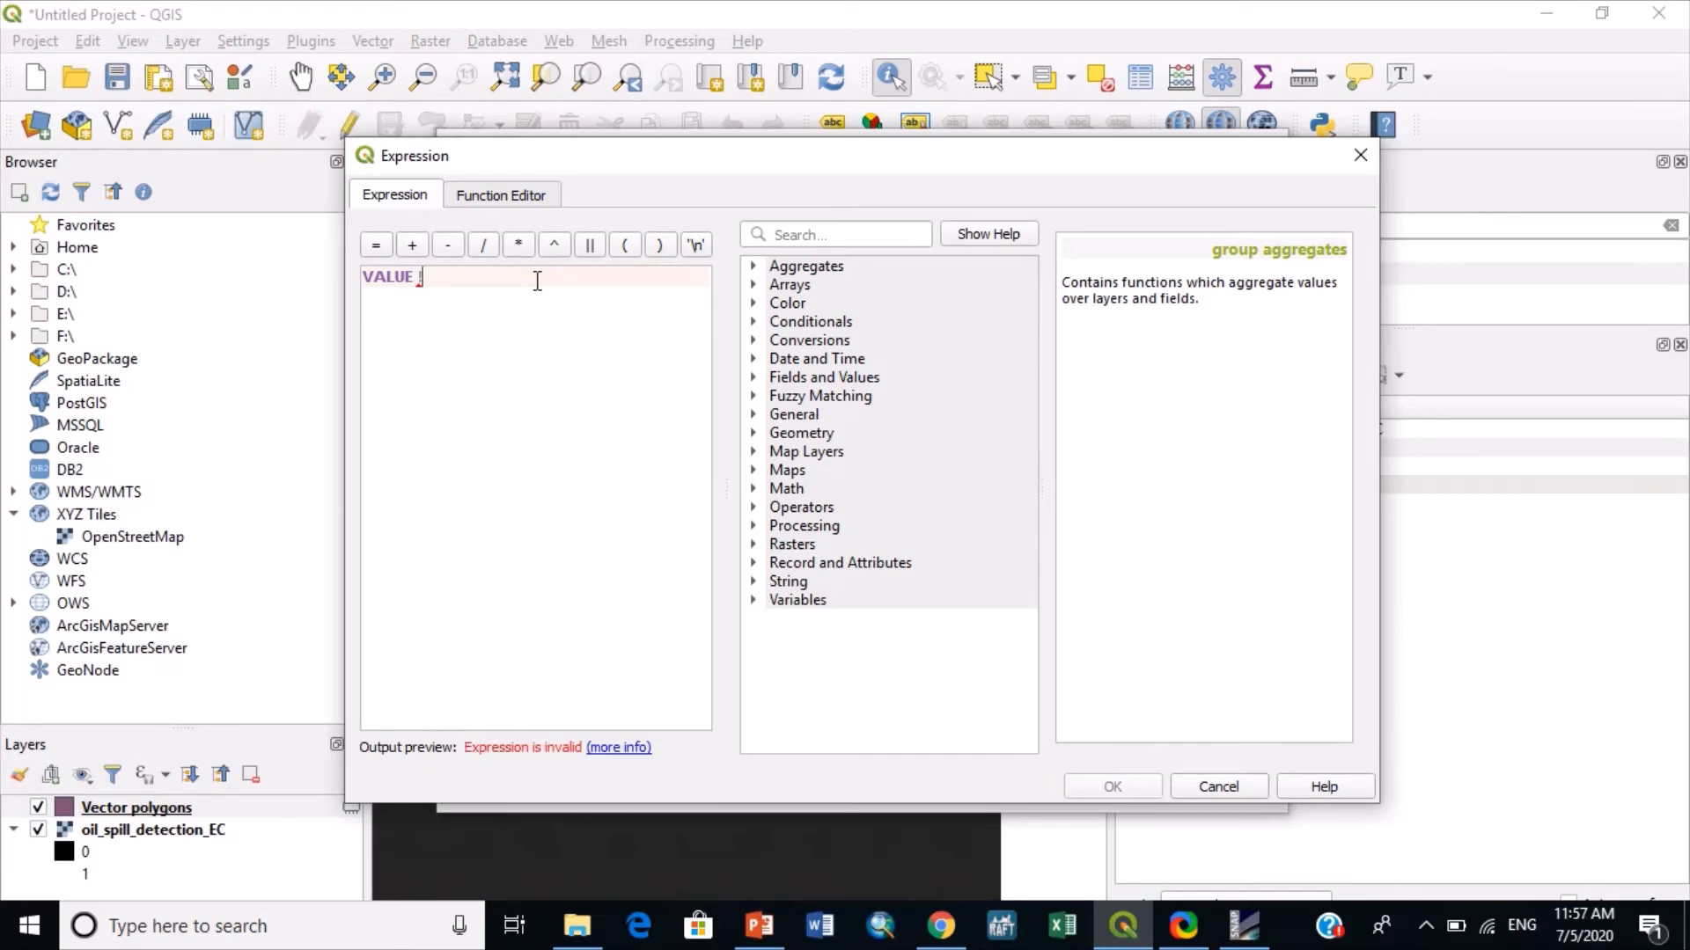
pyautogui.write('=0')
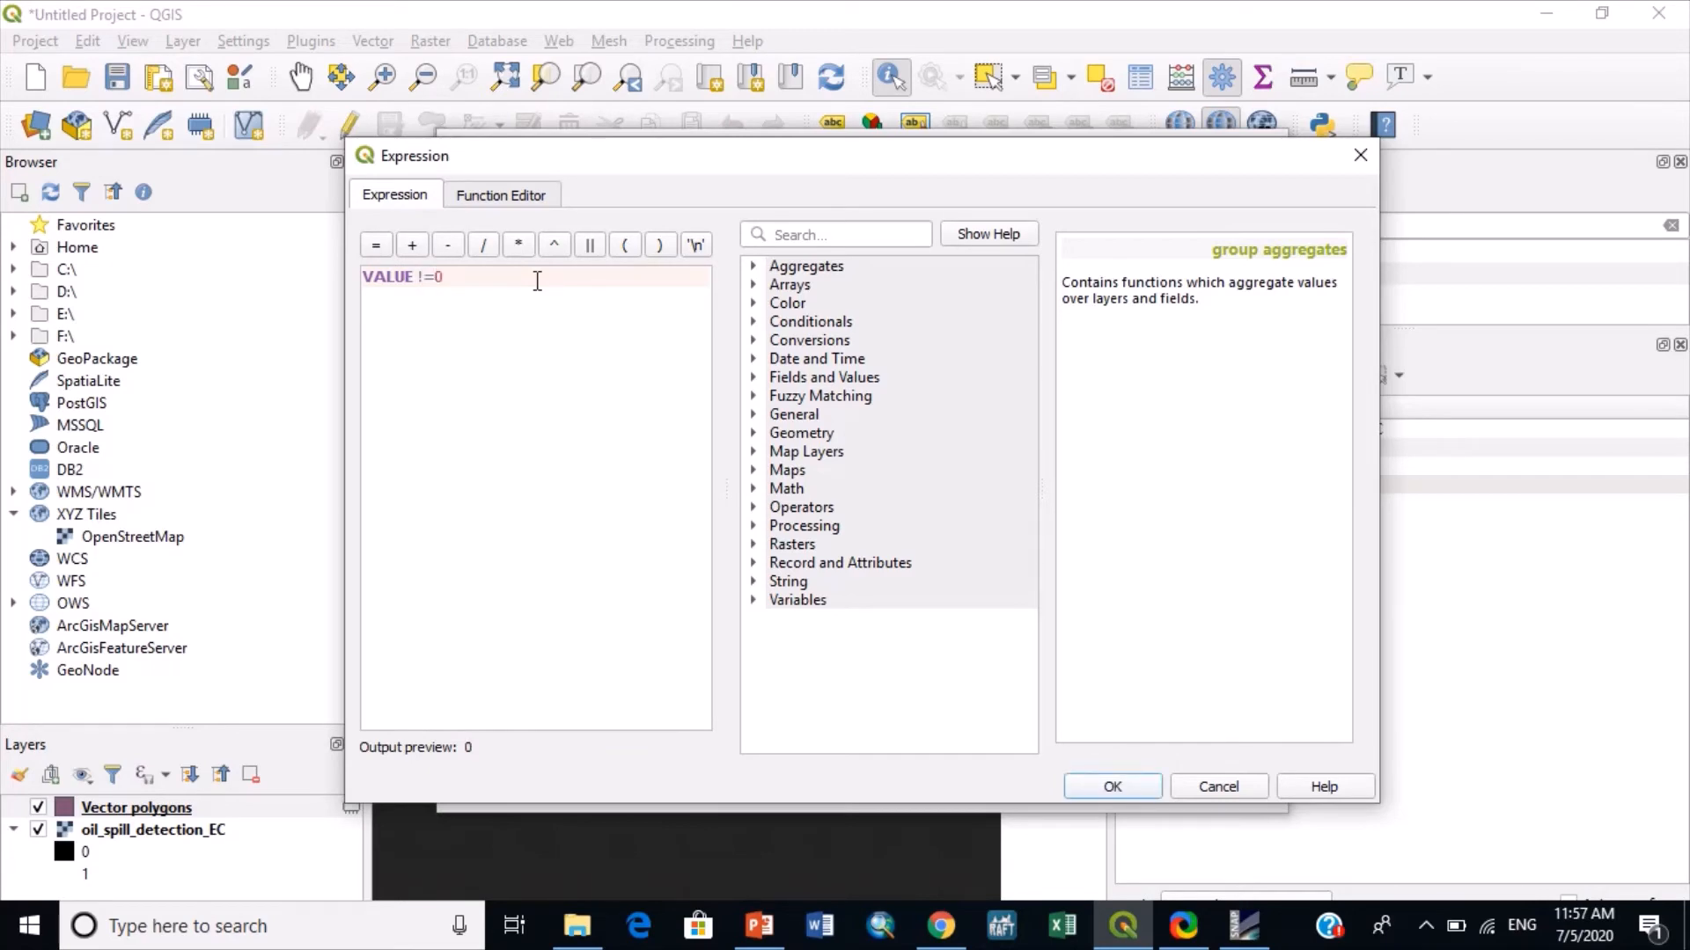
pyautogui.click(1113, 786)
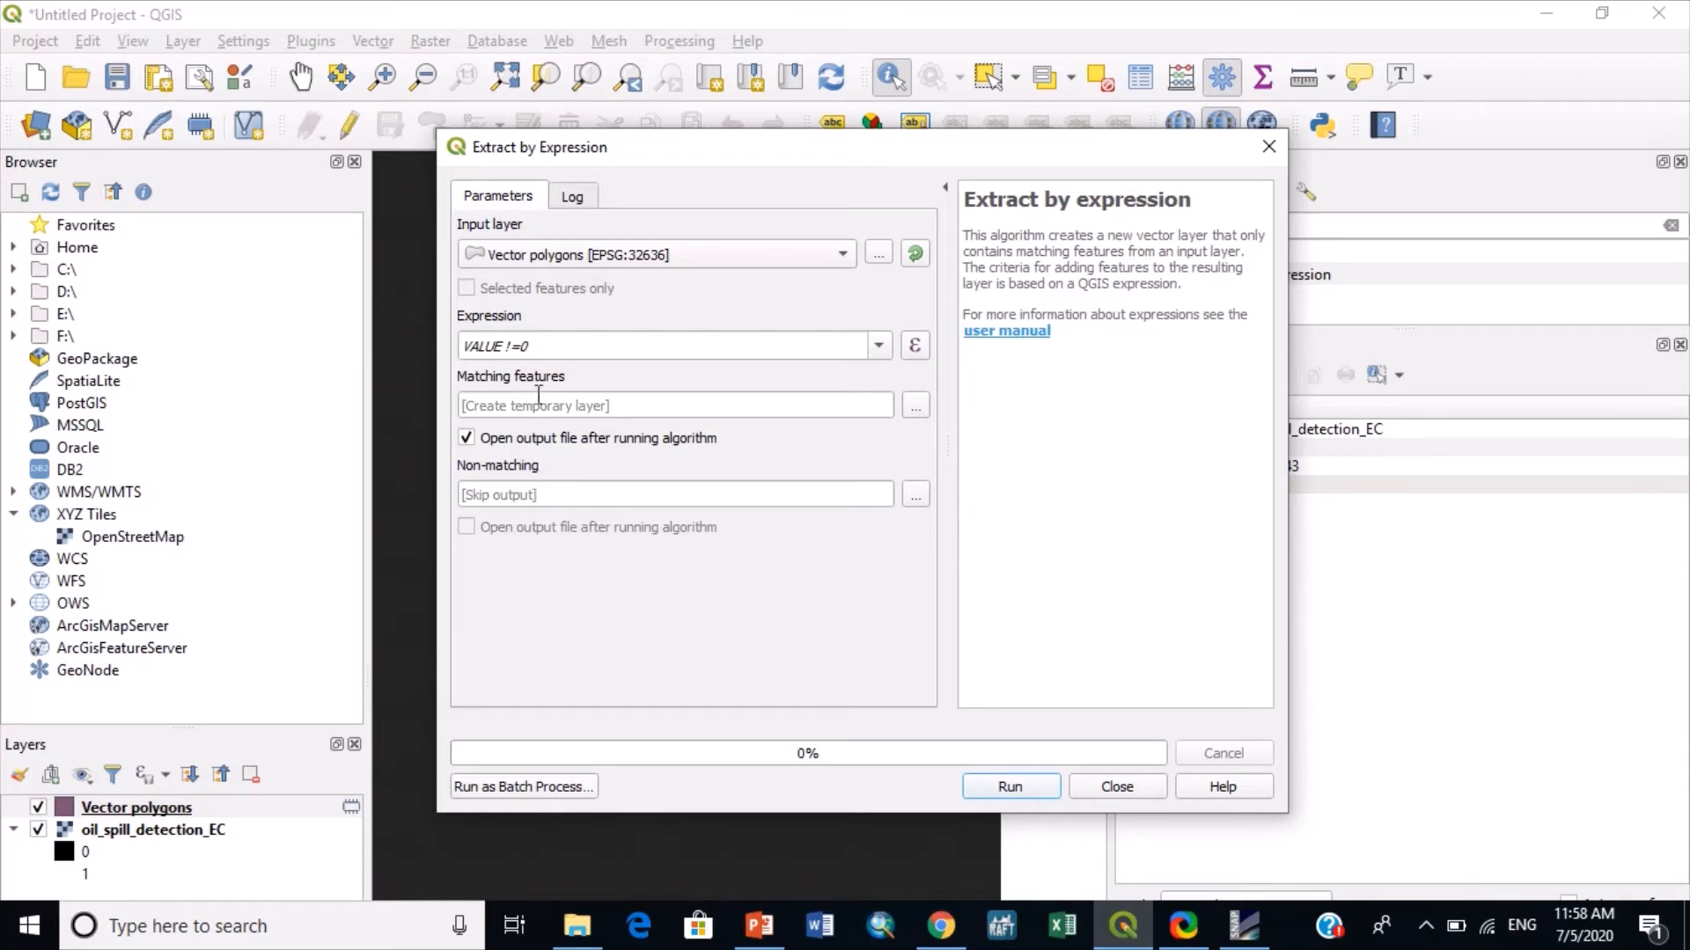
pyautogui.click(978, 792)
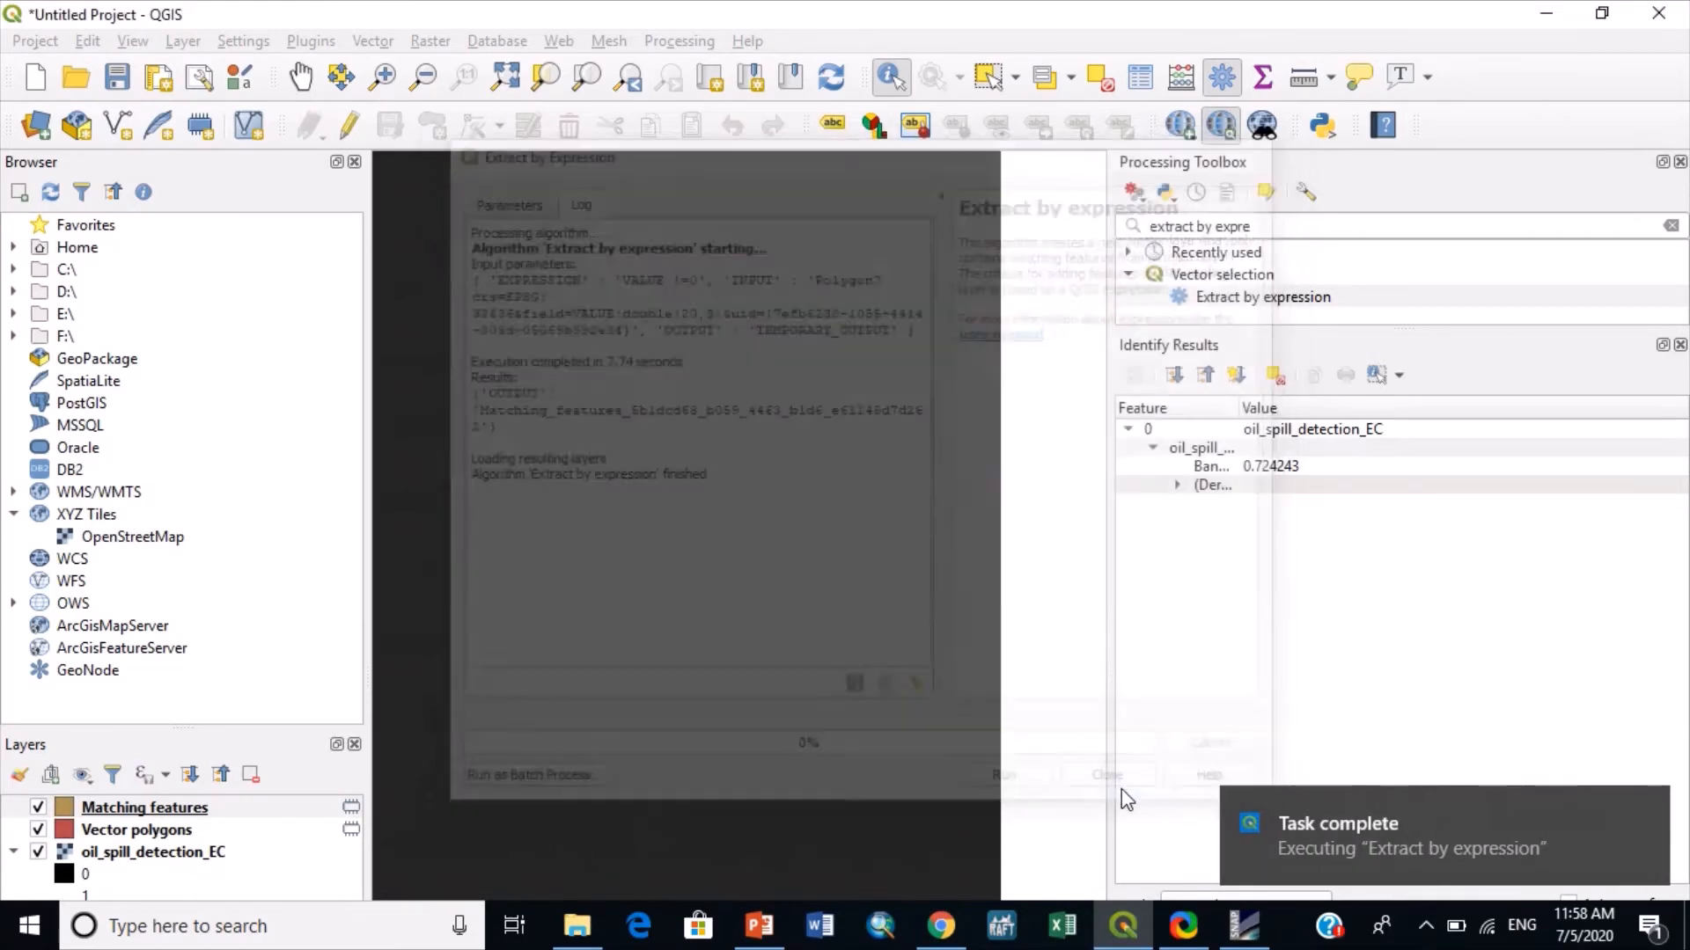
pyautogui.click(1118, 787)
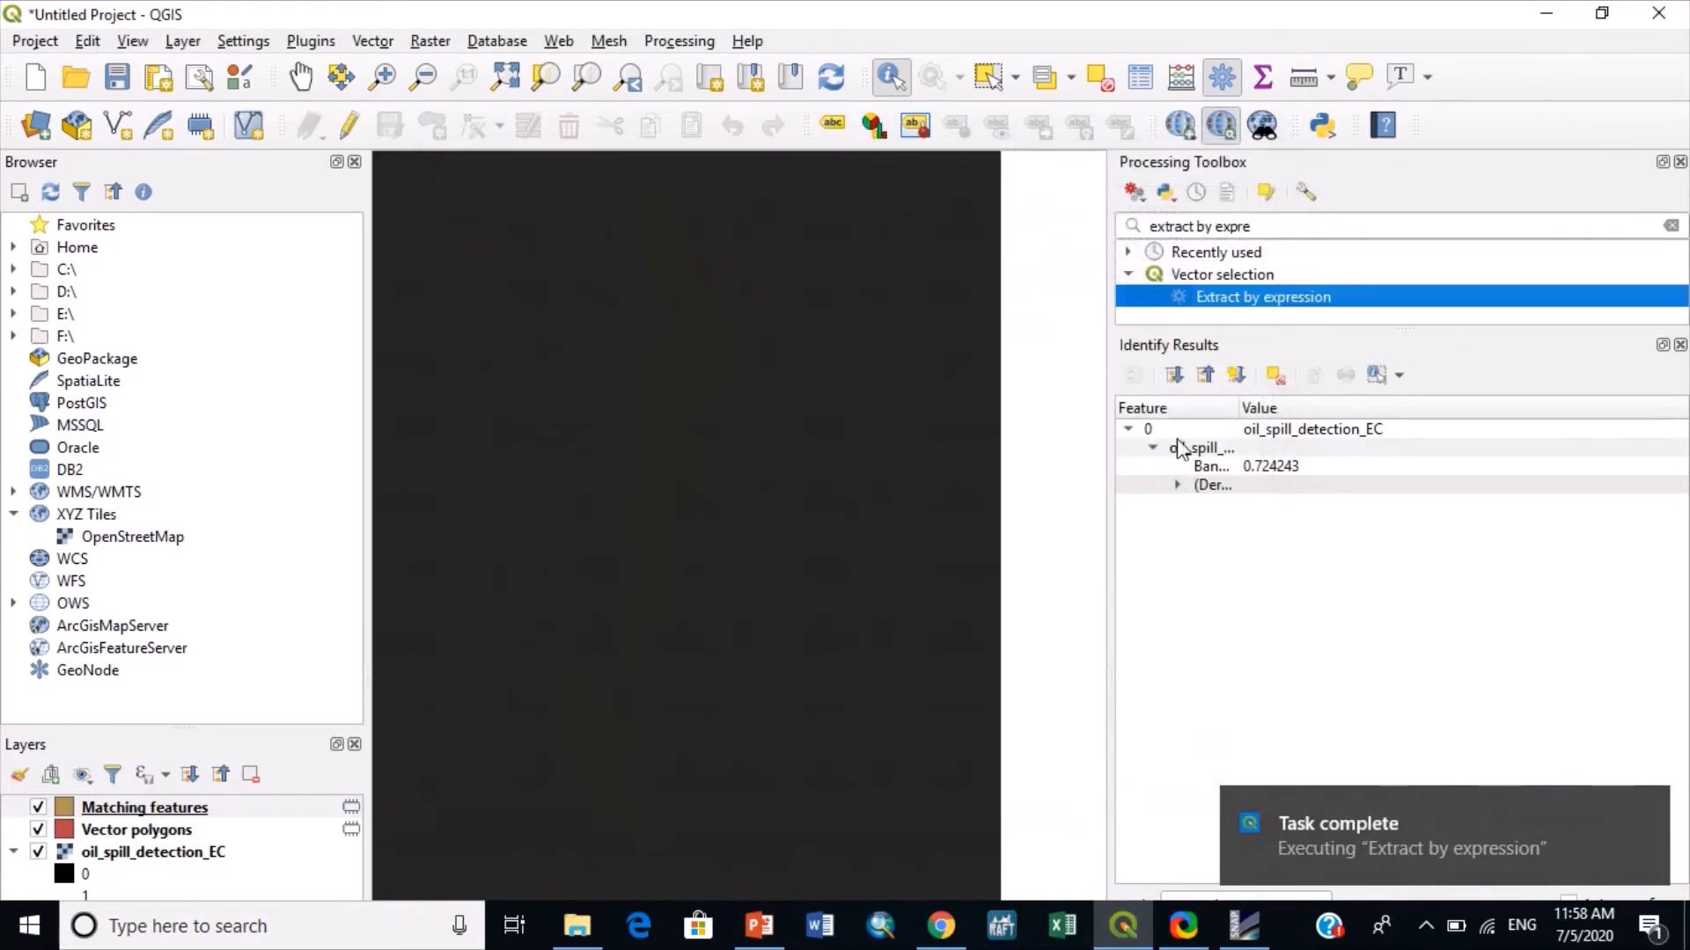
# - Dissolve the Matching features layer into a single temporary layer using the native Dissolve algorithm without dissolve fields
pyautogui.click(1253, 225)
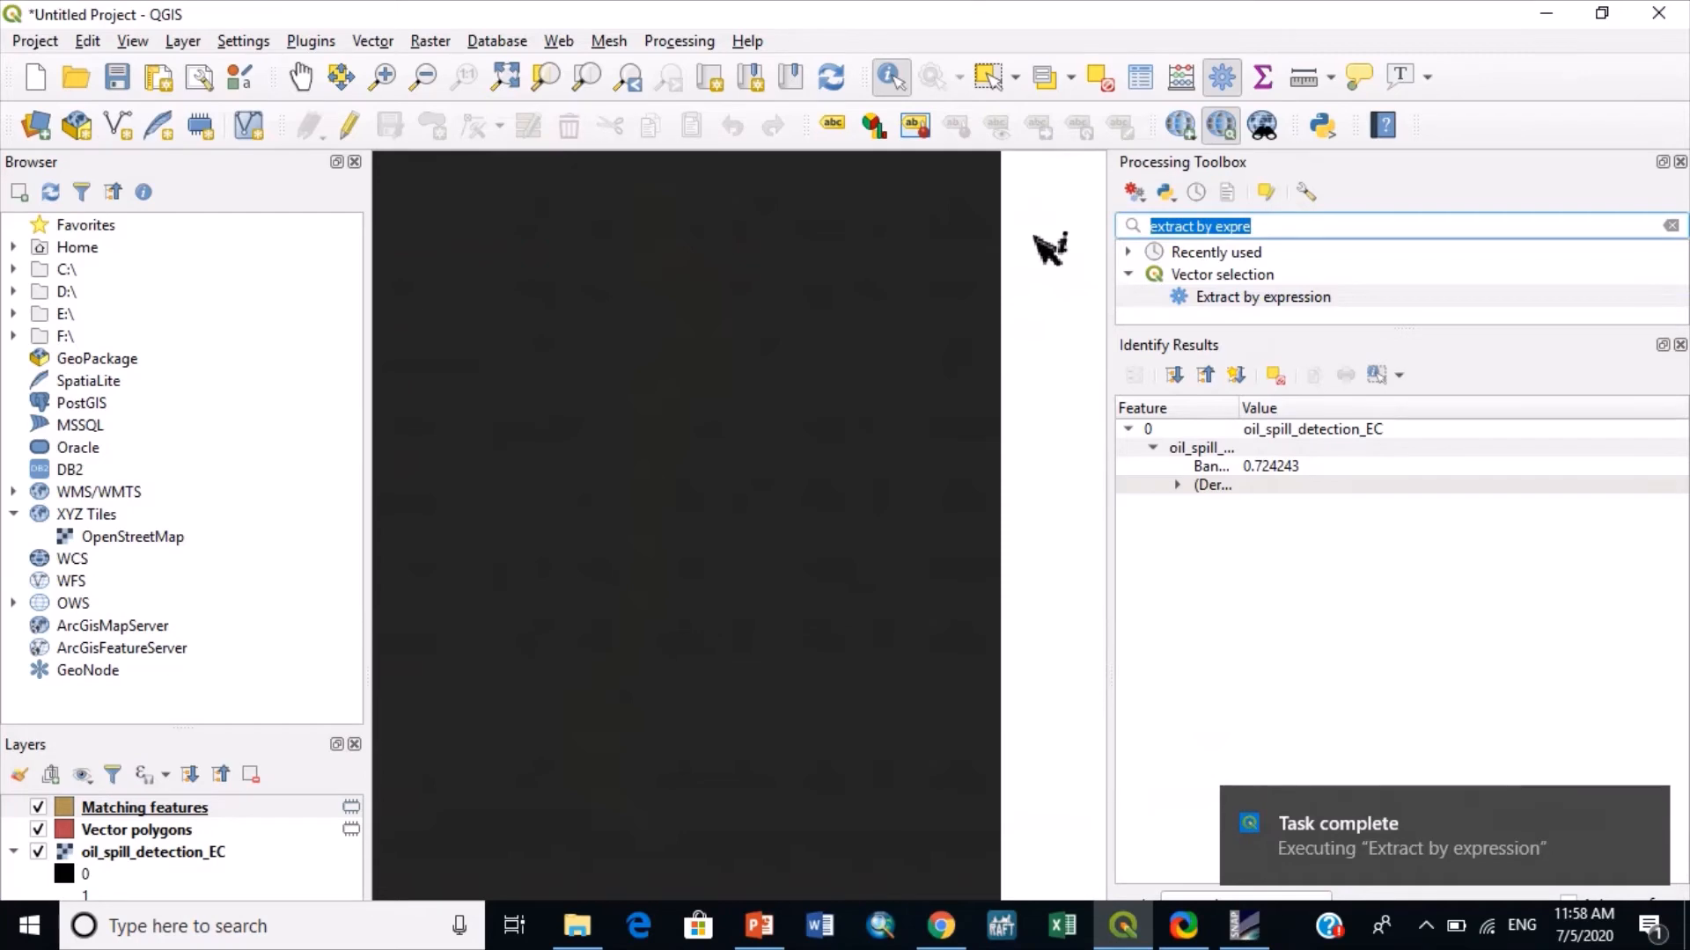
pyautogui.write('dissol')
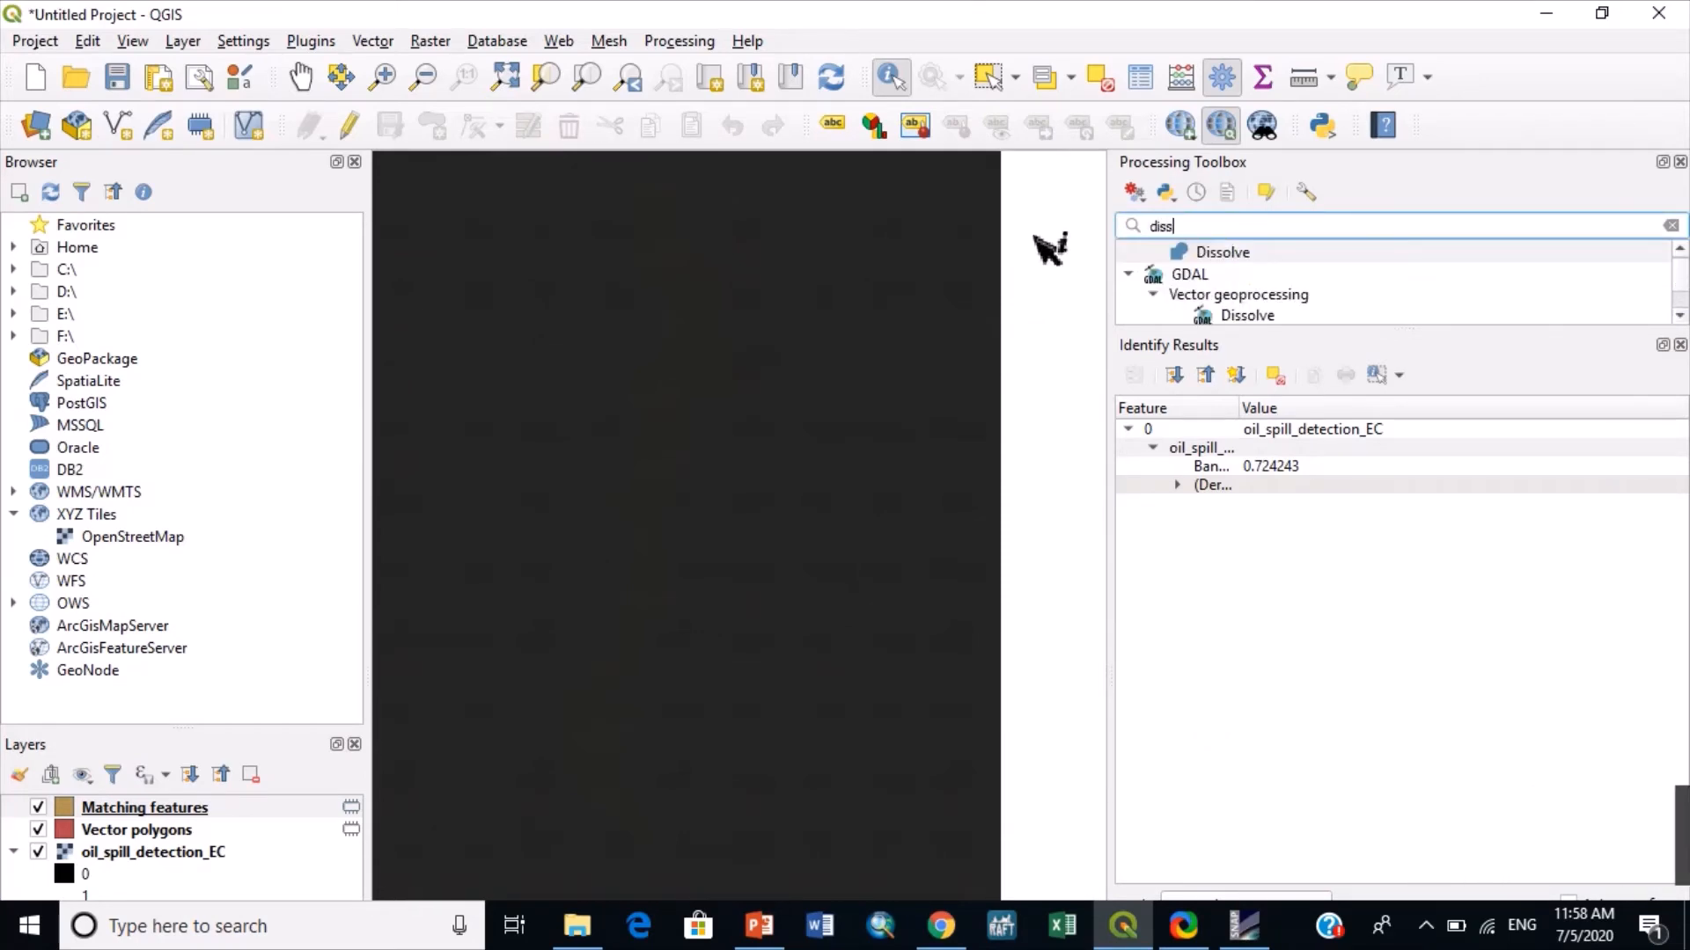
pyautogui.doubleClick(1191, 252)
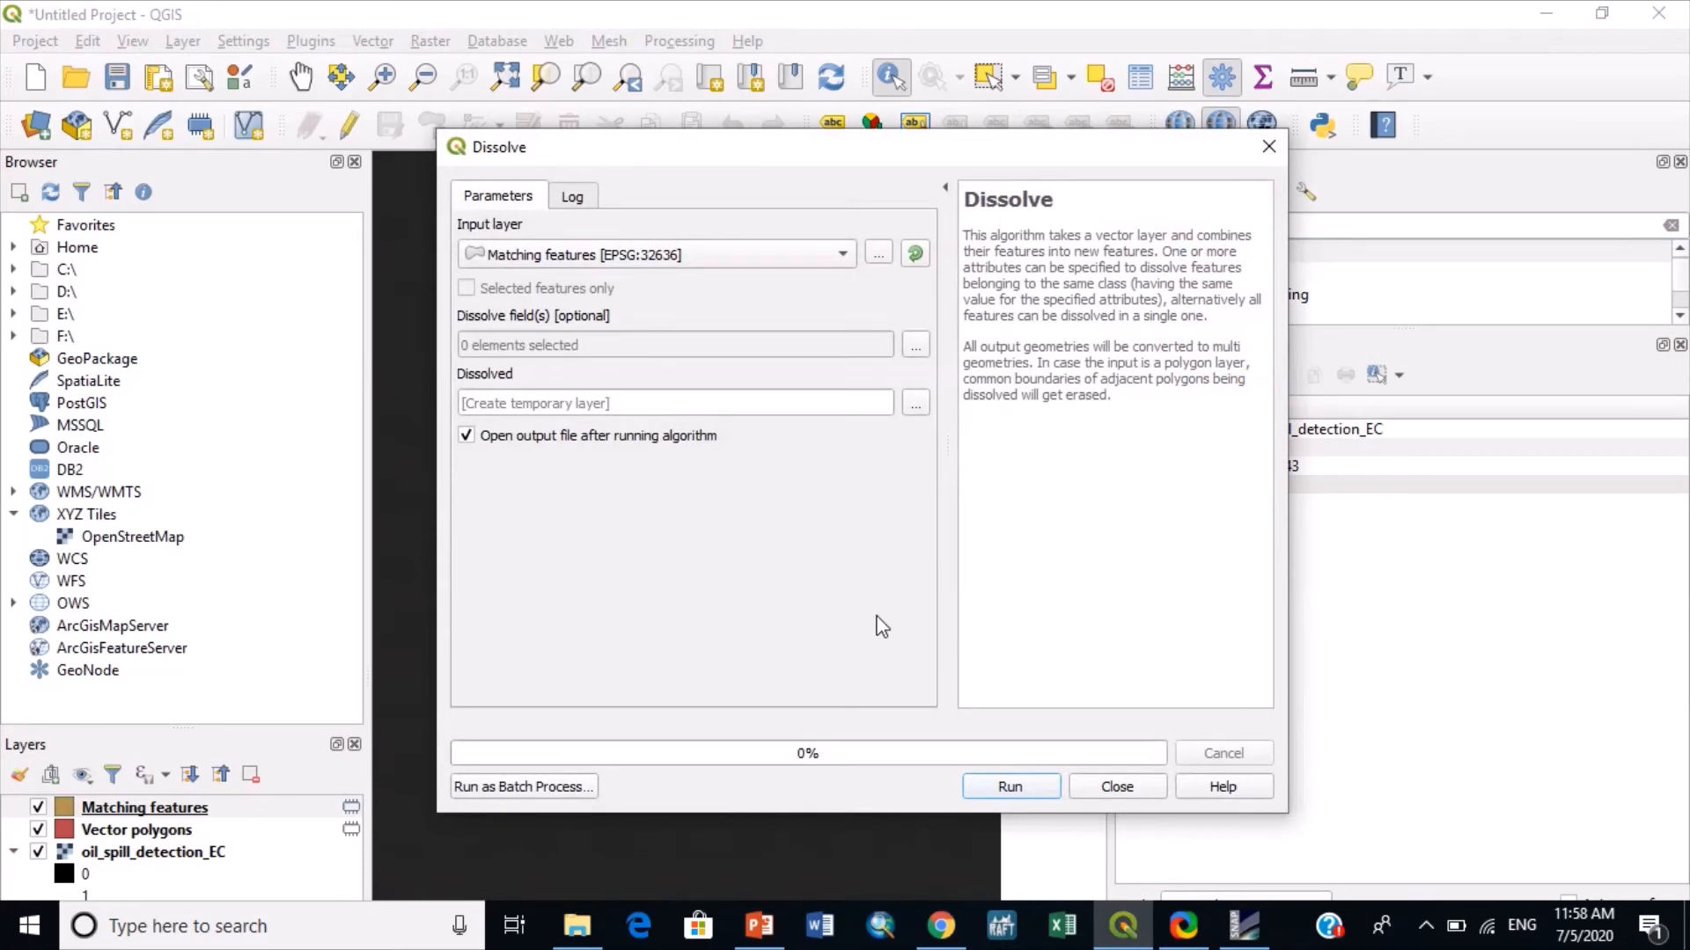
pyautogui.click(1010, 787)
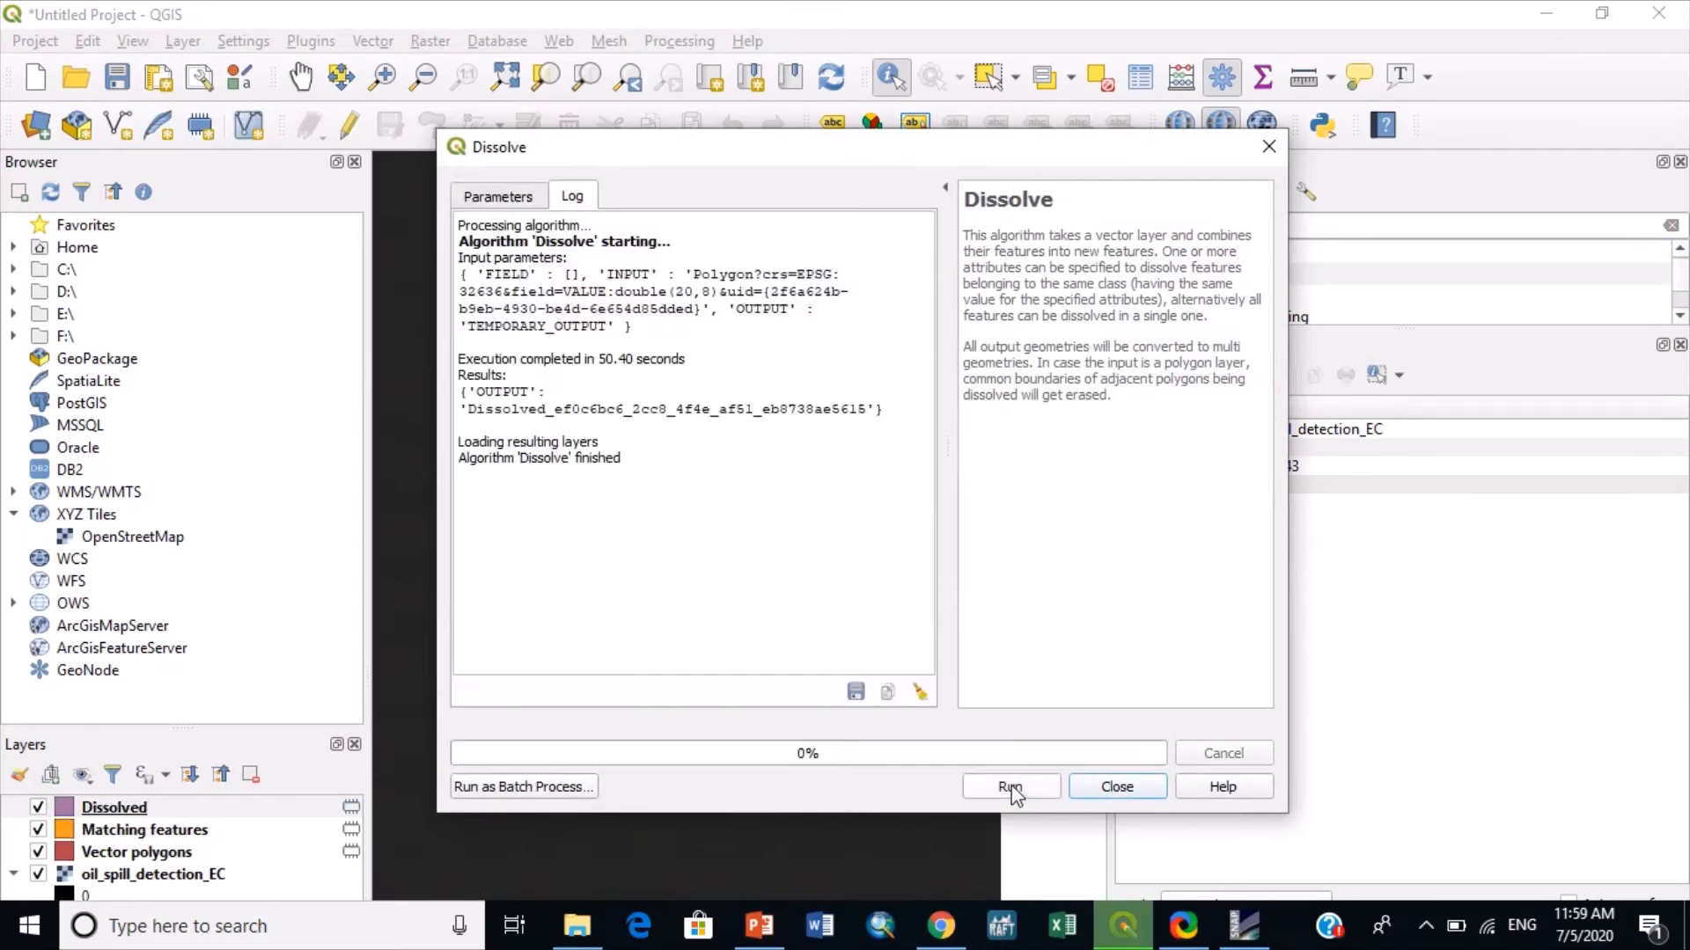
pyautogui.click(1116, 787)
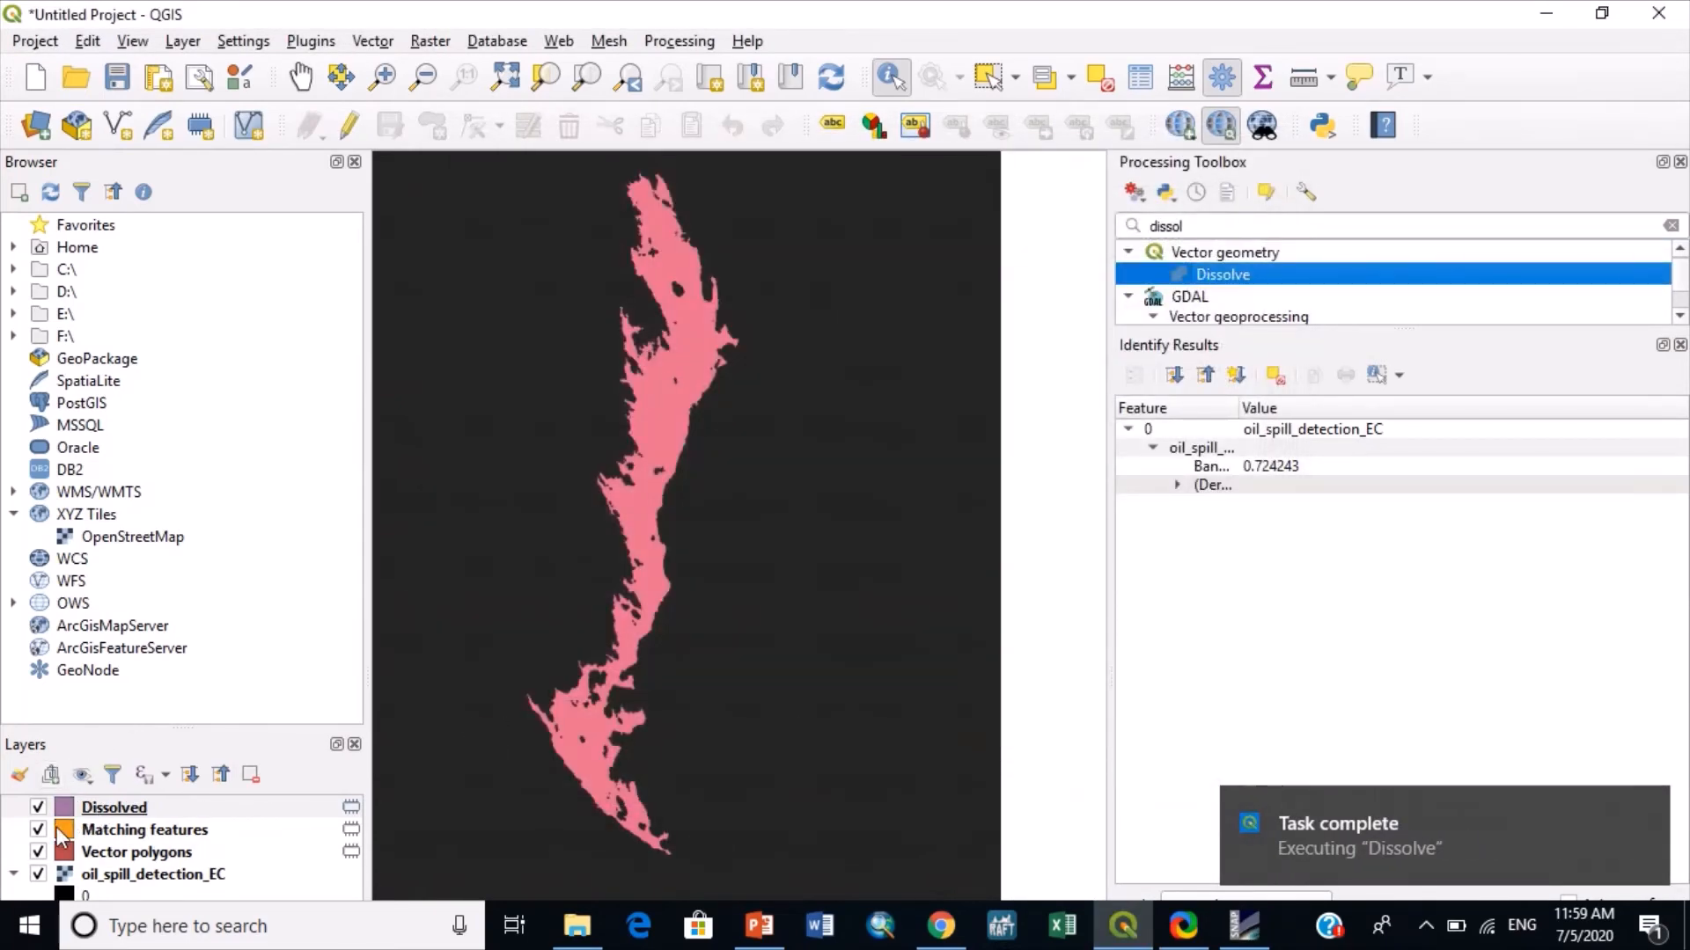
# - Hide the Vector polygons, Matching features and oil_spill_detection_EC layers so only the Dissolved layer is displayed
pyautogui.click(38, 851)
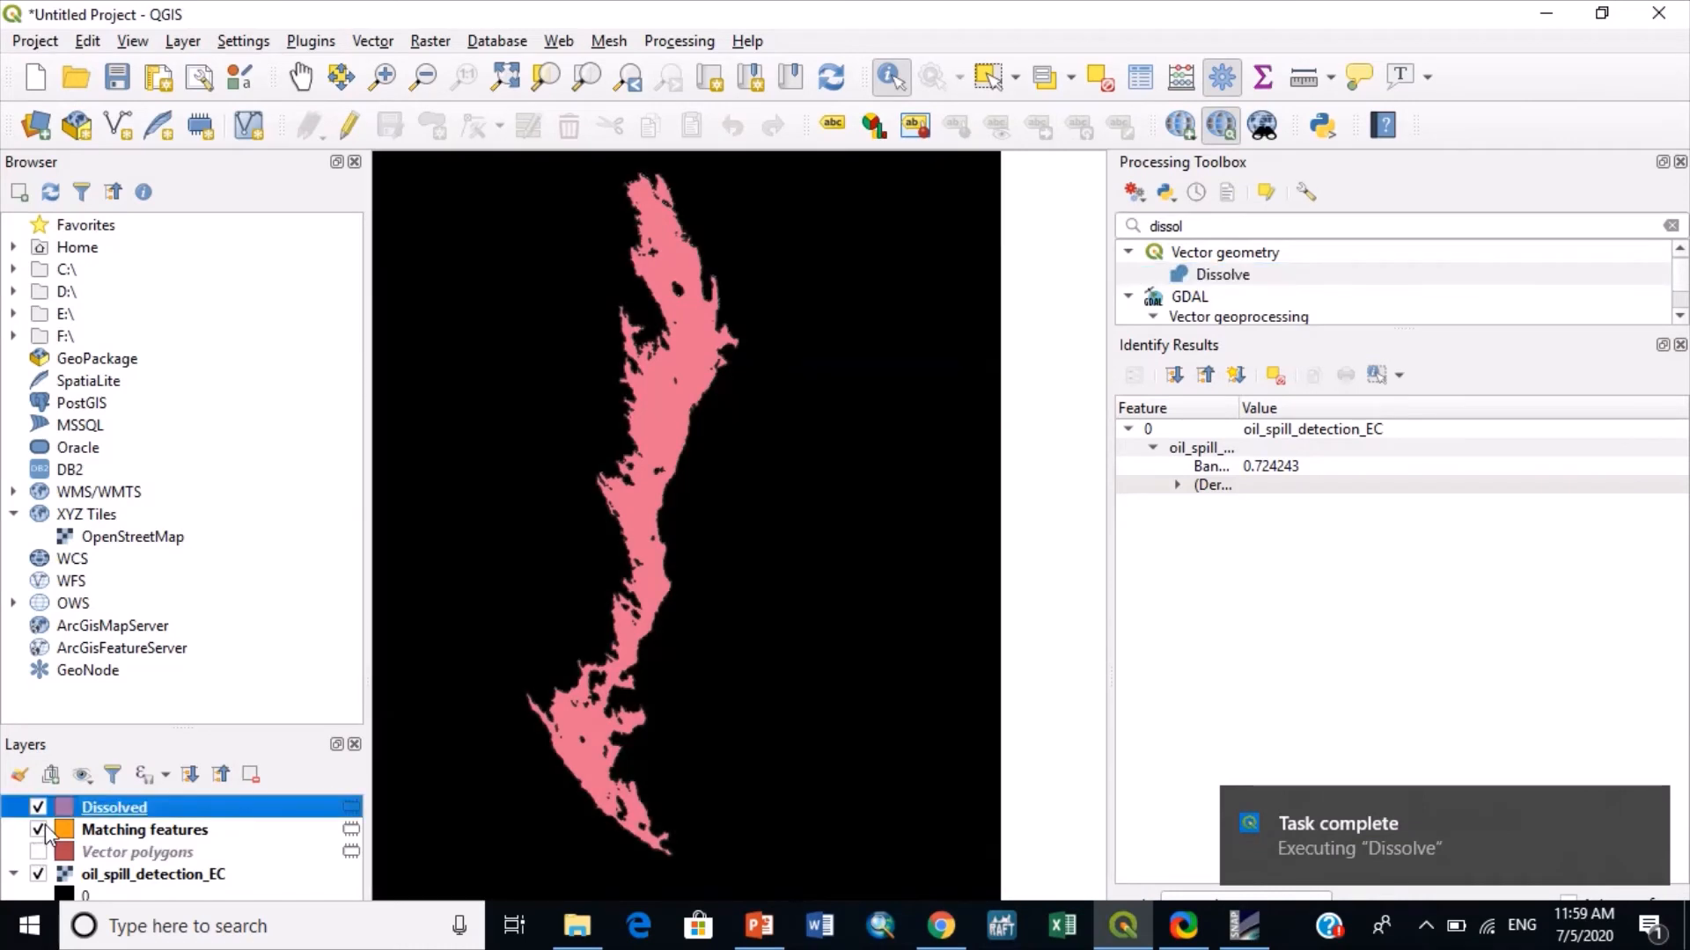
pyautogui.click(37, 829)
pyautogui.click(37, 874)
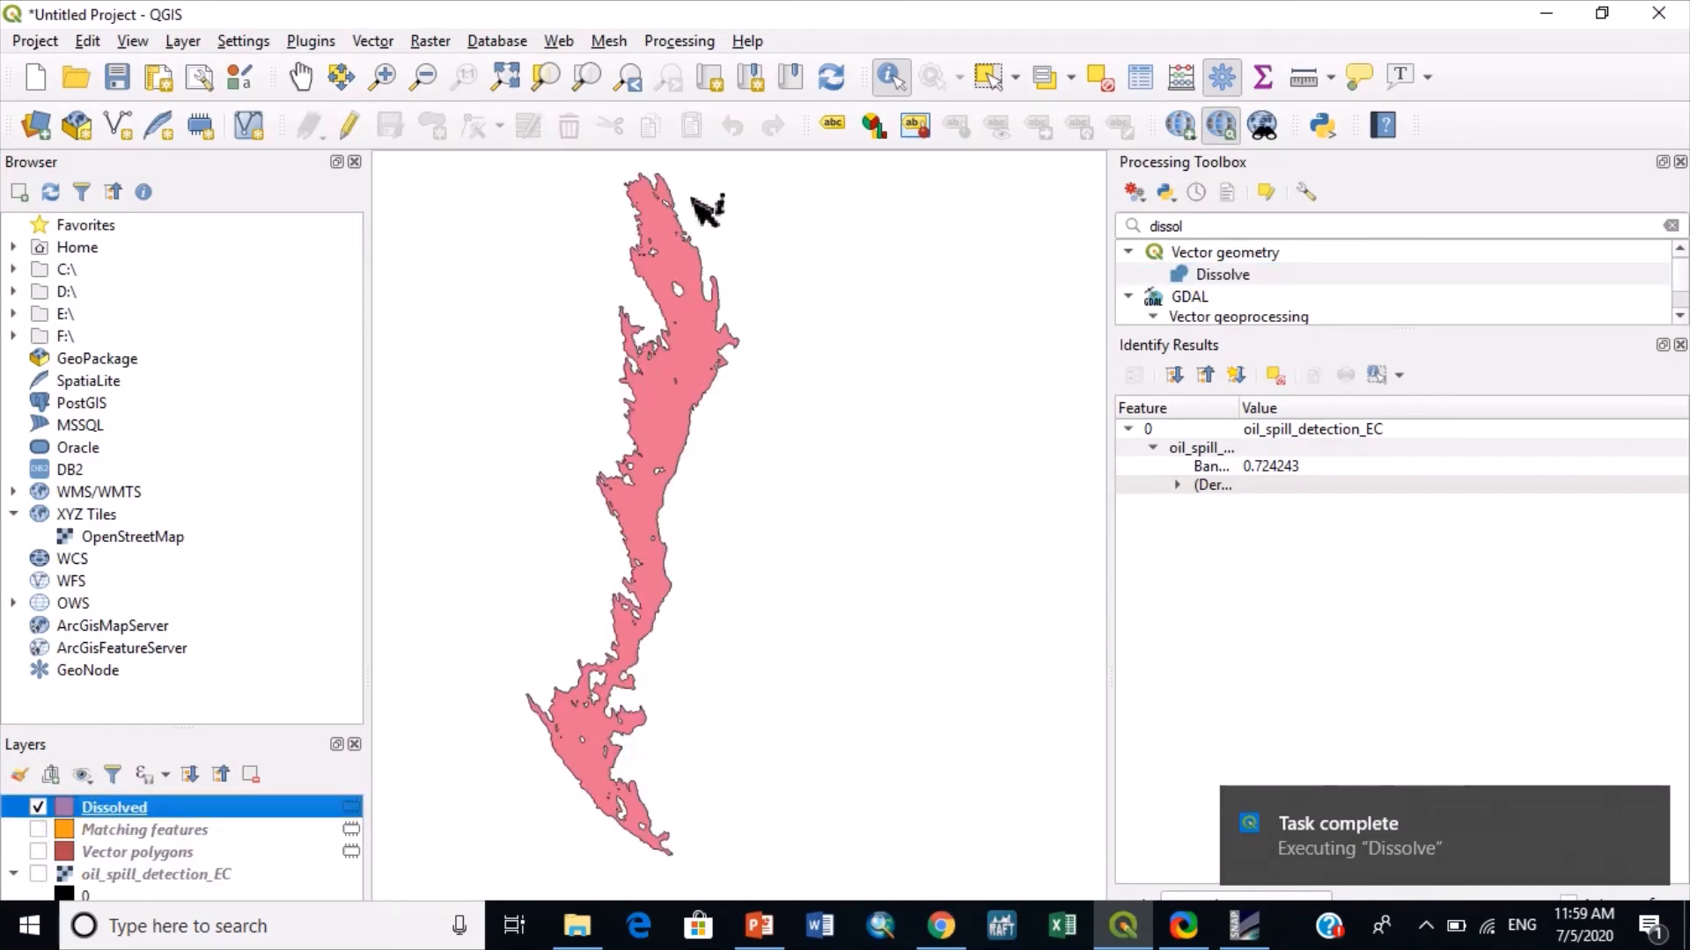
pyautogui.scroll(-3, 649, 554)
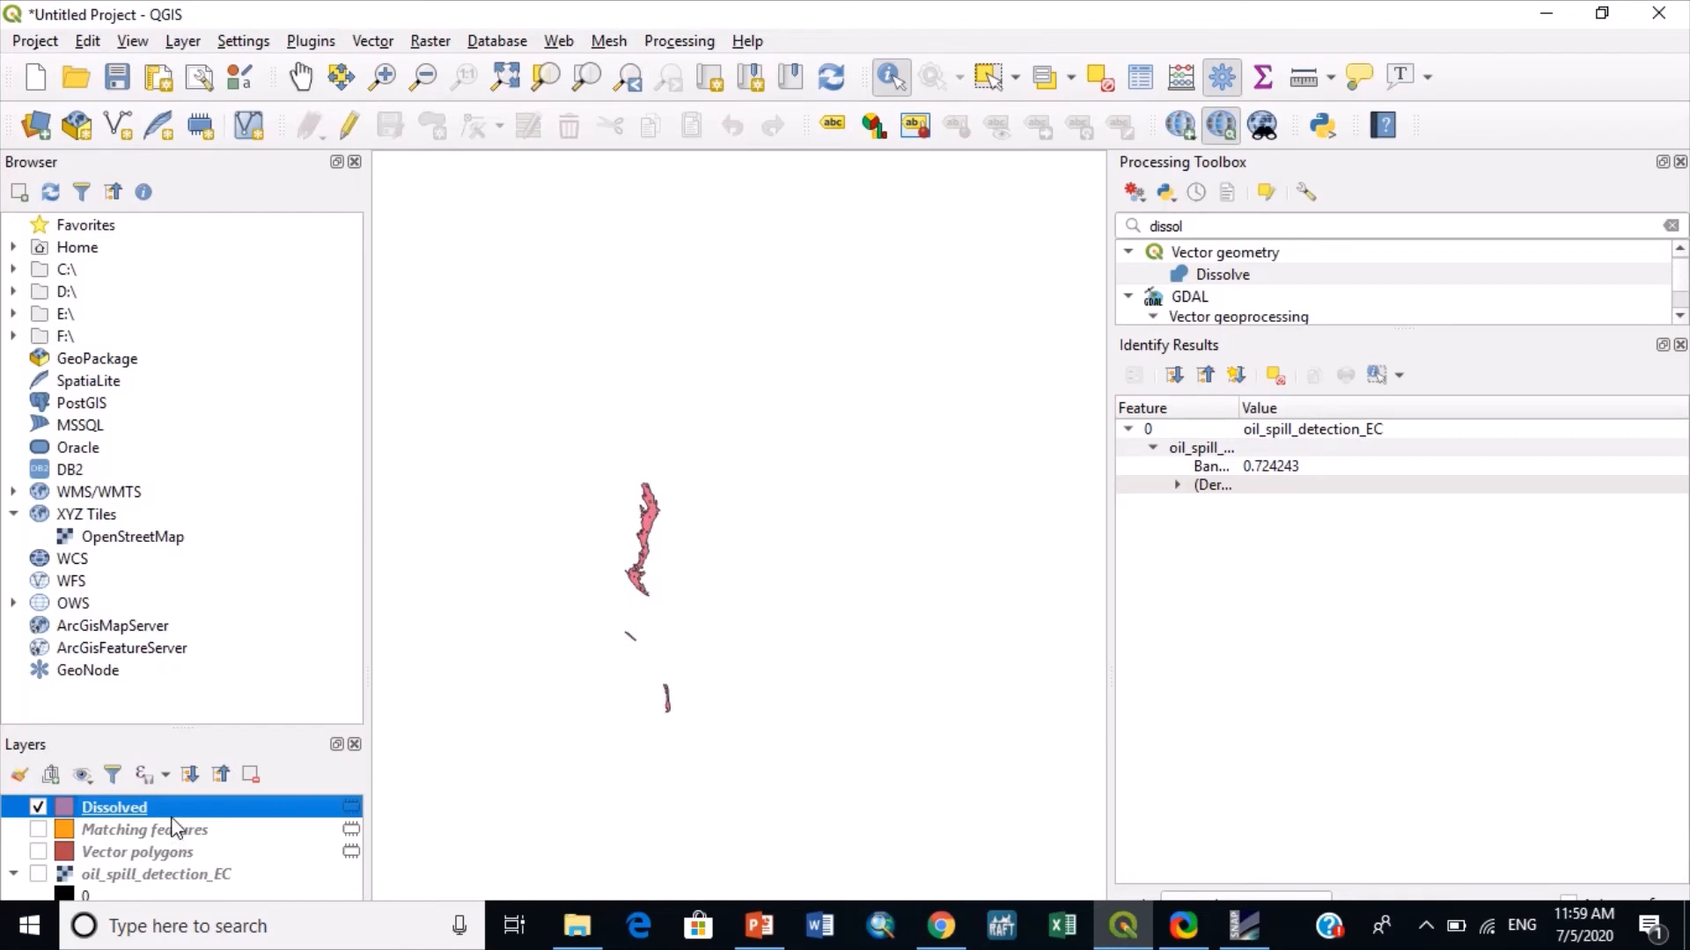
# - Open the Dissolved layer's attribute table and enable editing
pyautogui.rightClick(173, 818)
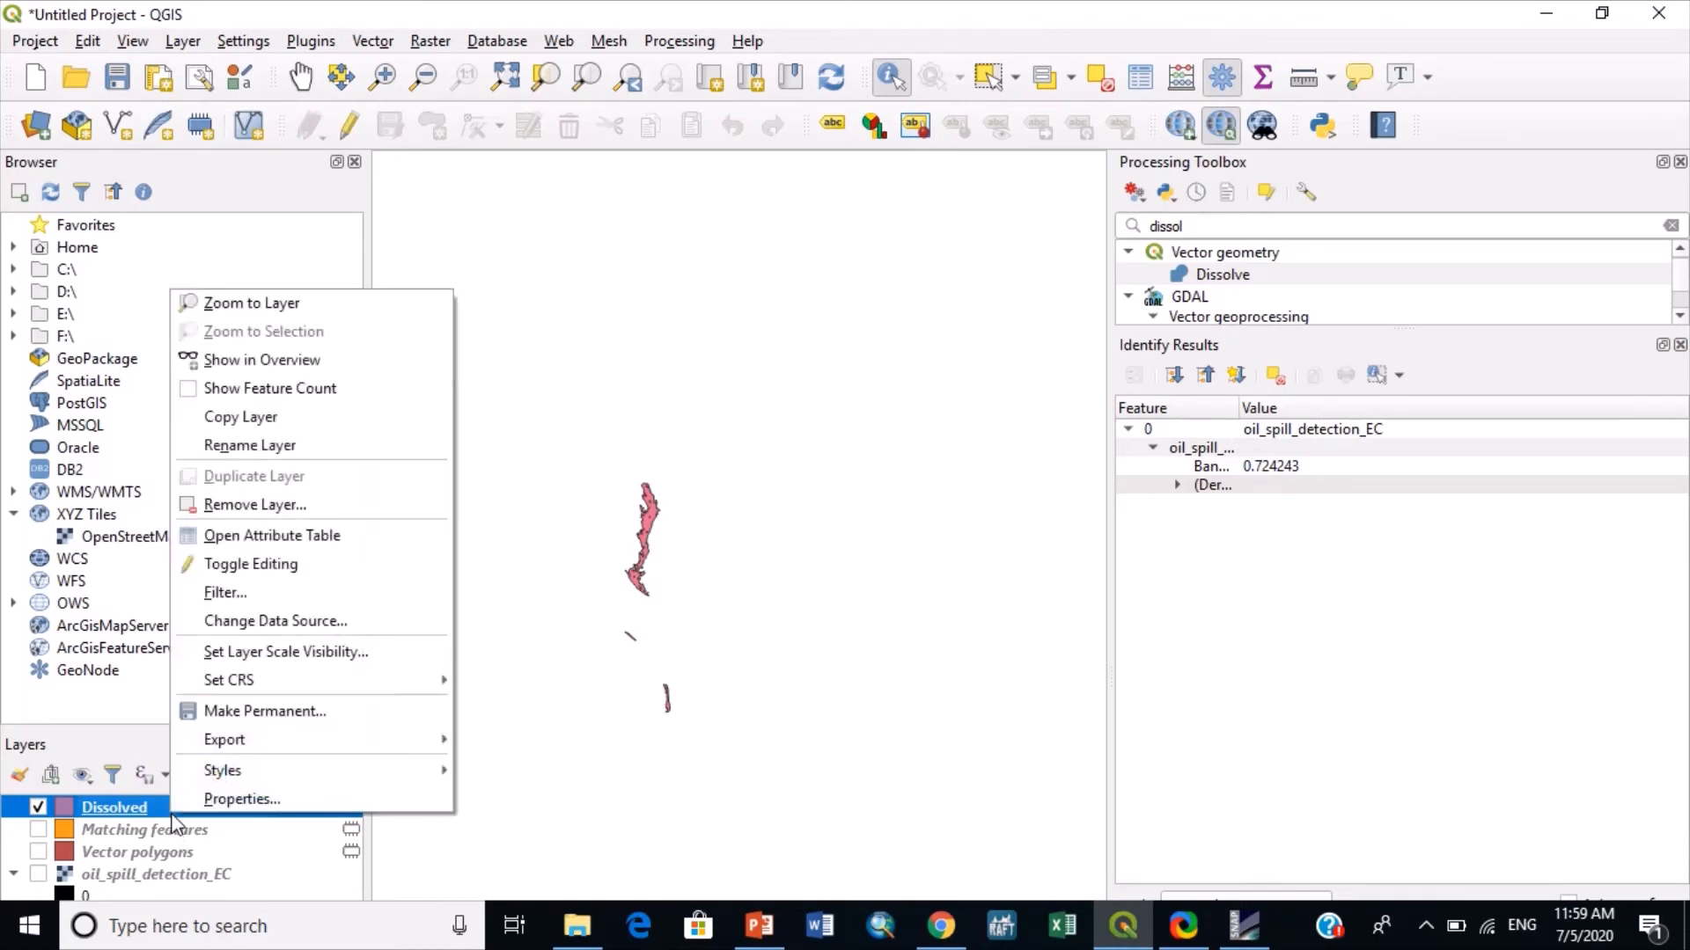
pyautogui.click(246, 540)
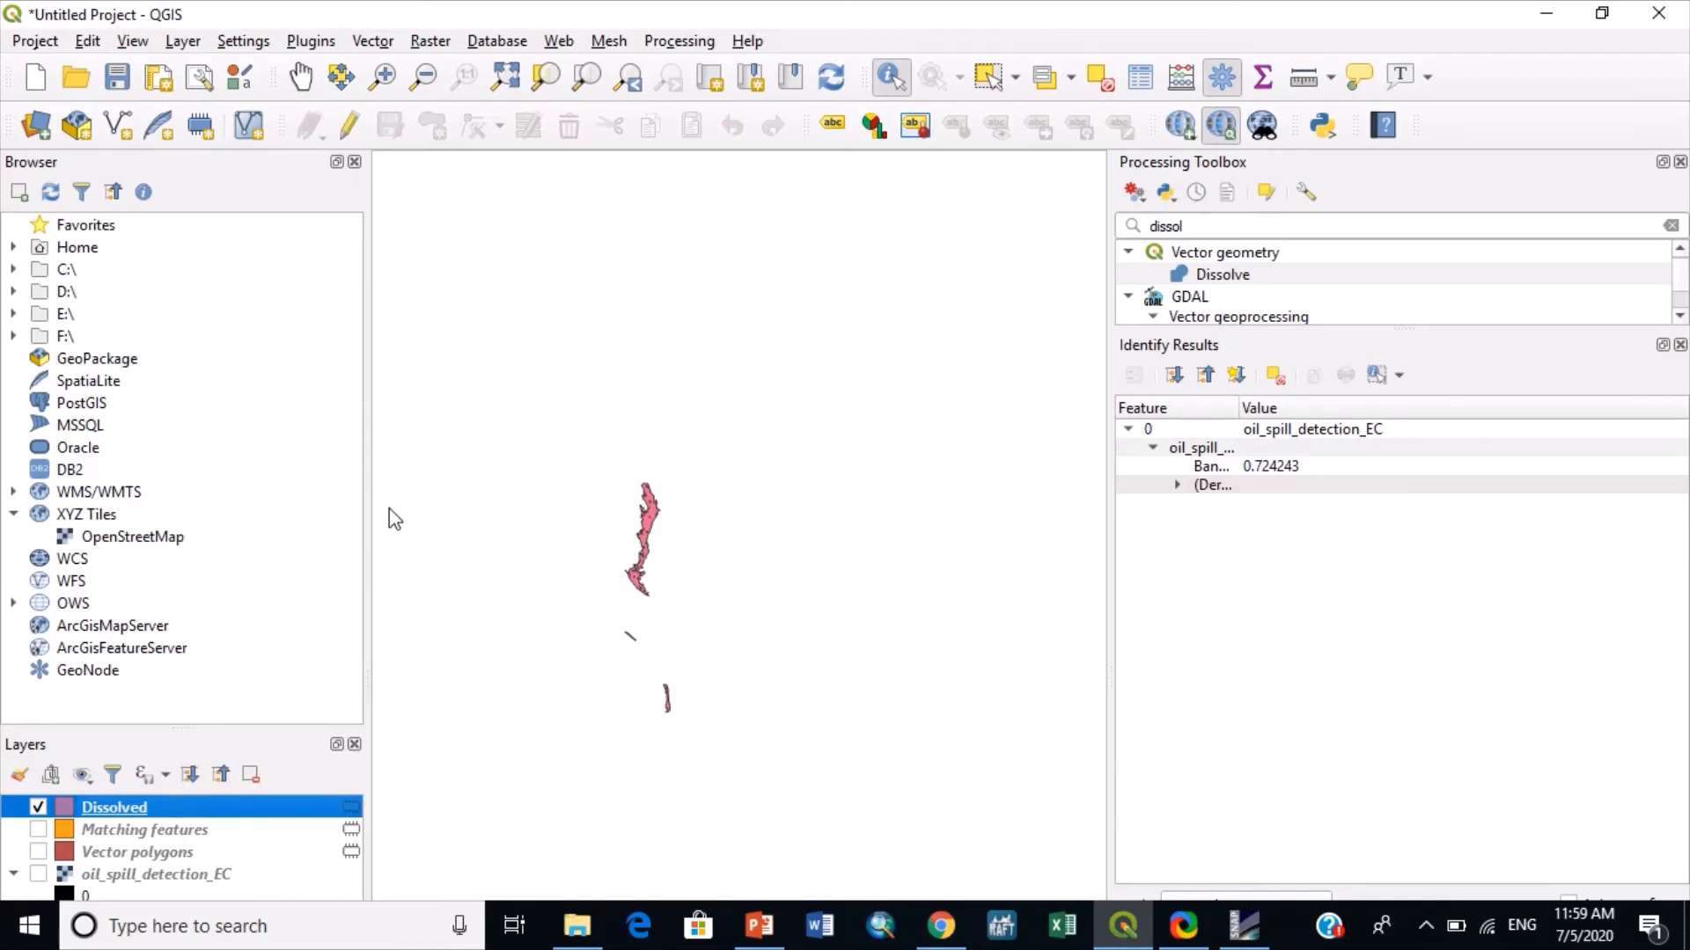
pyautogui.click(213, 116)
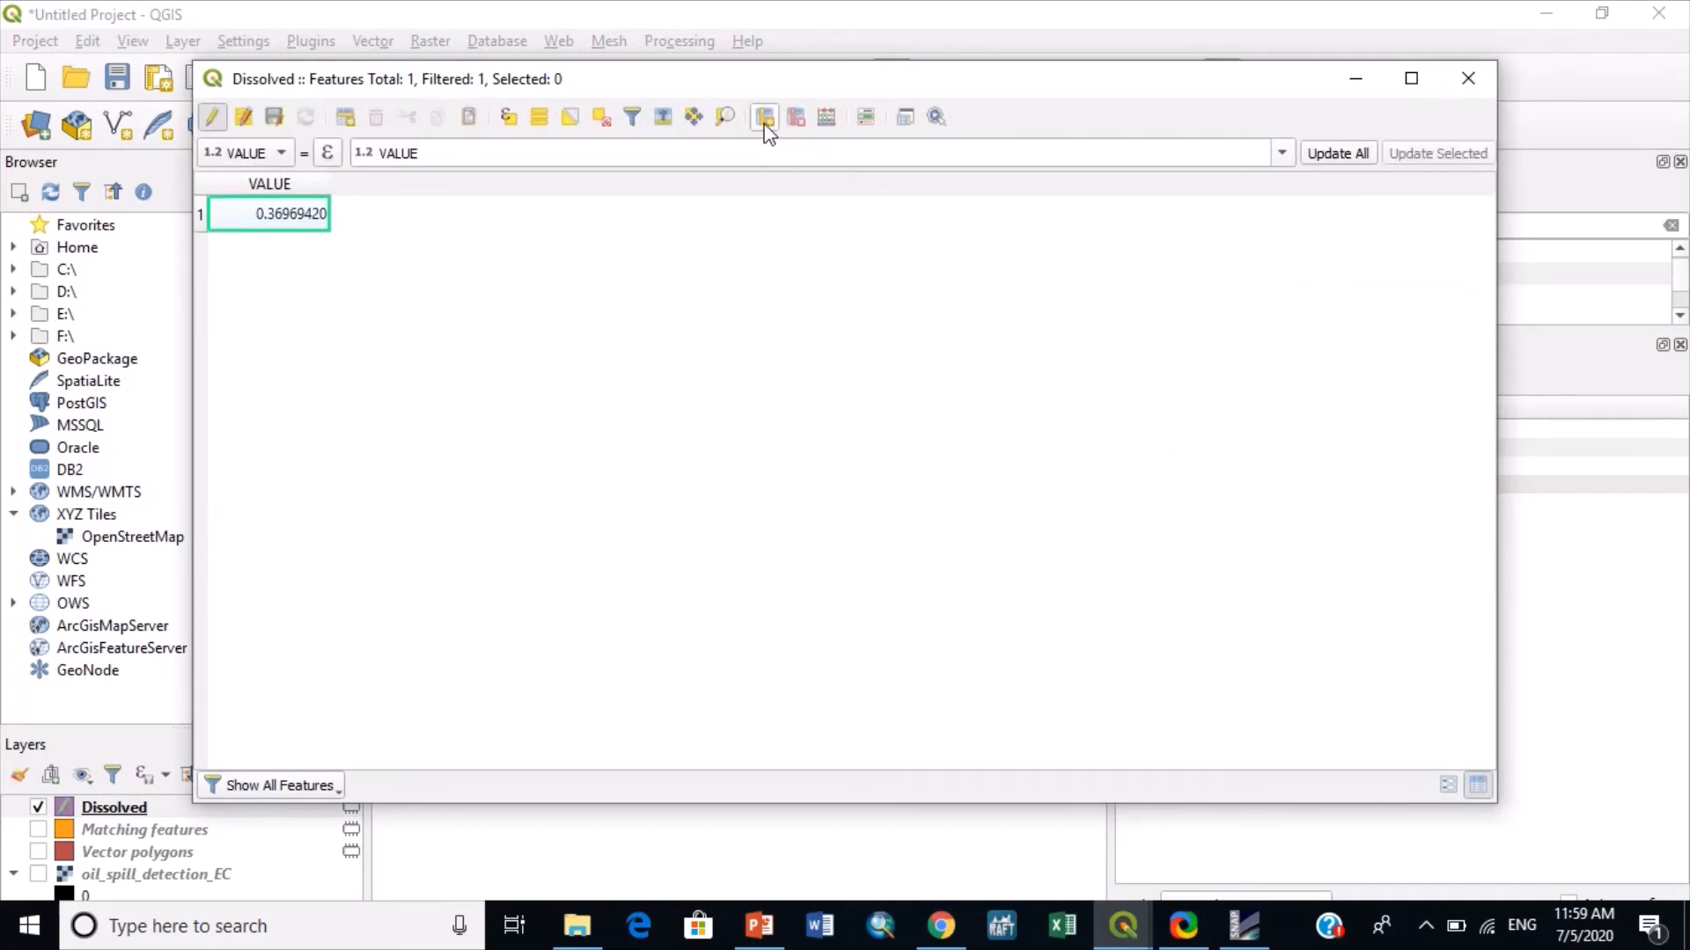
# - Create a Decimal number (real) field named Area in the Dissolved layer with the Field Calculator, using the expression $area/10^6
pyautogui.click(826, 117)
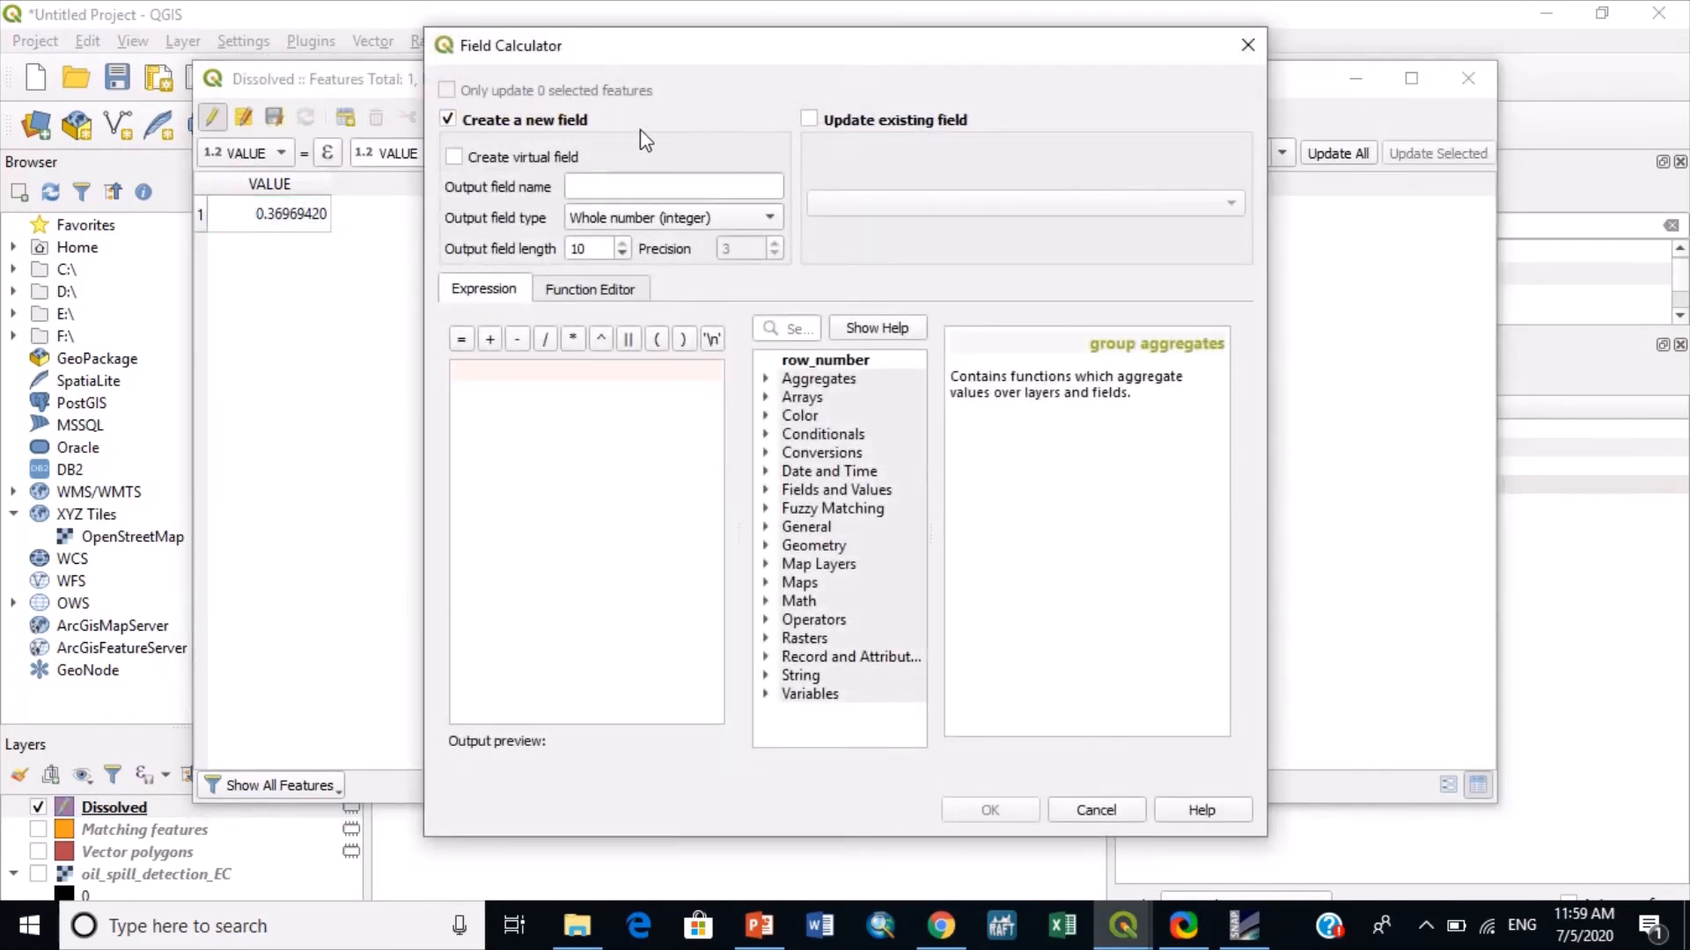
pyautogui.click(618, 187)
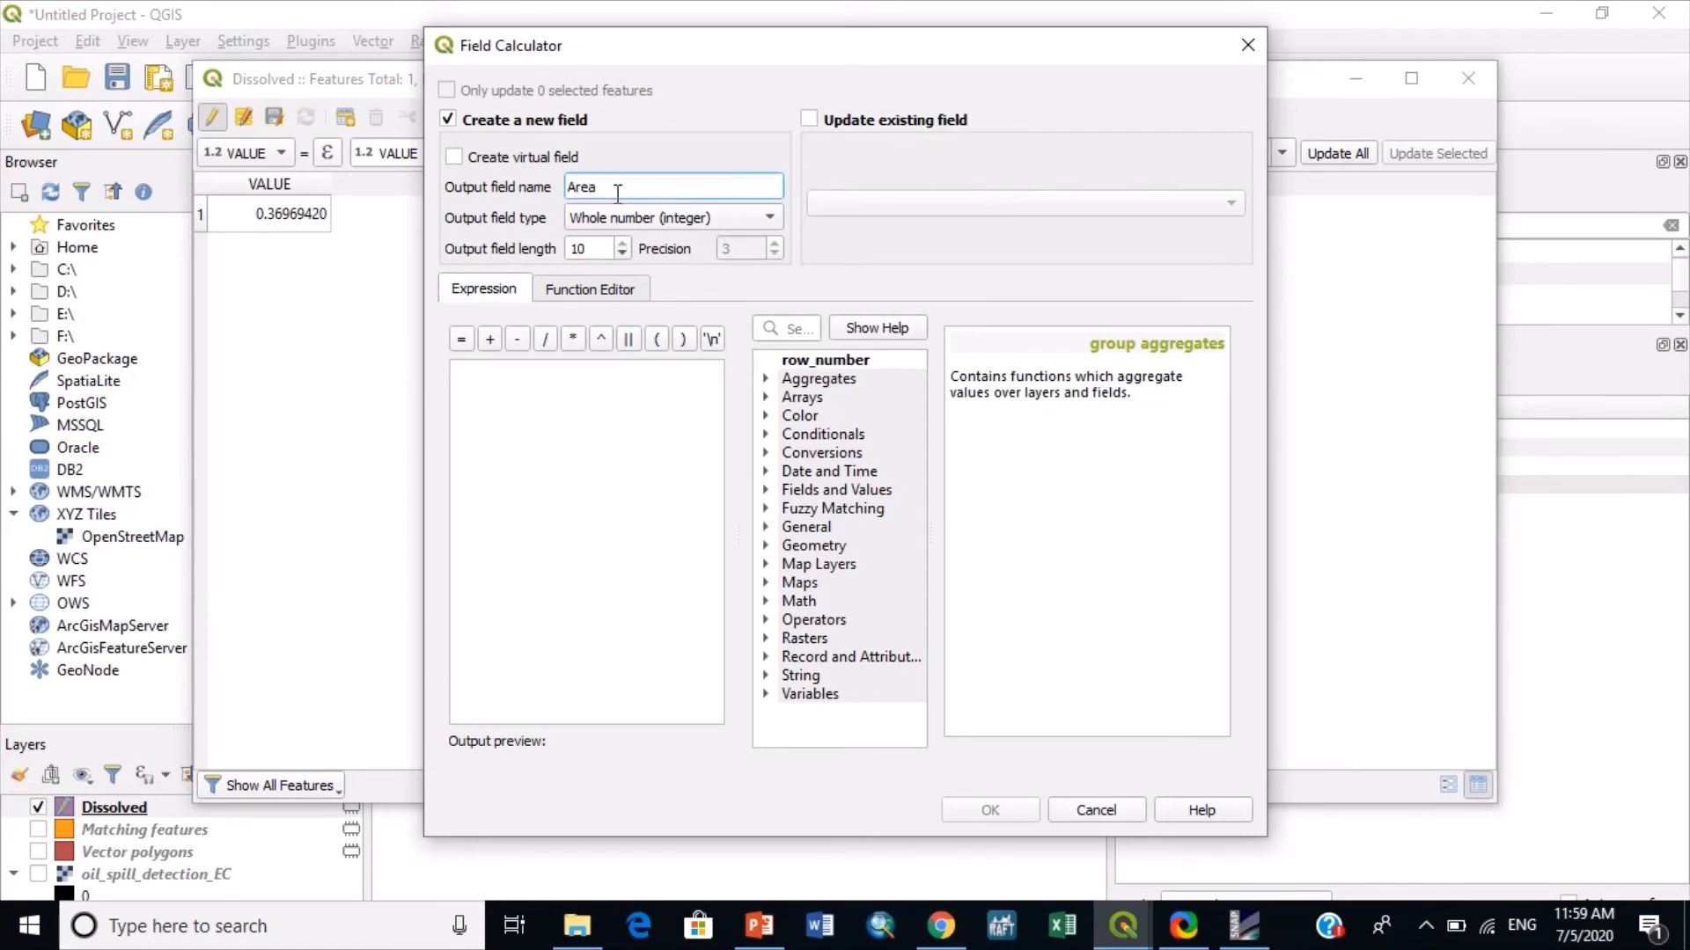
pyautogui.click(620, 218)
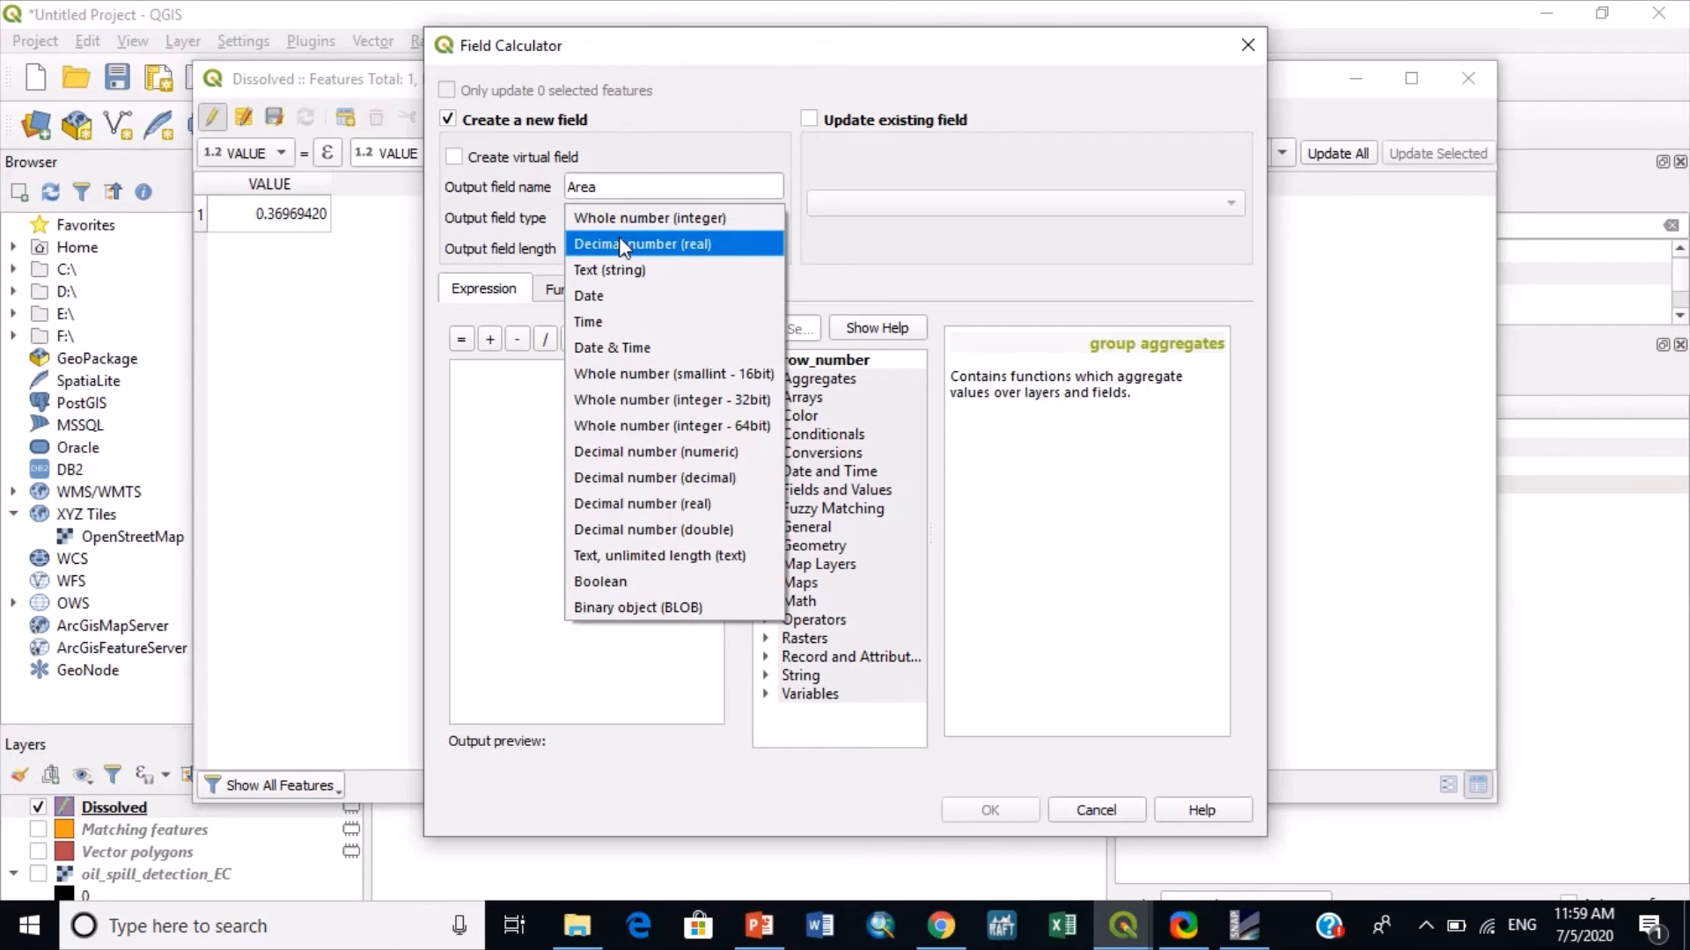
pyautogui.click(620, 244)
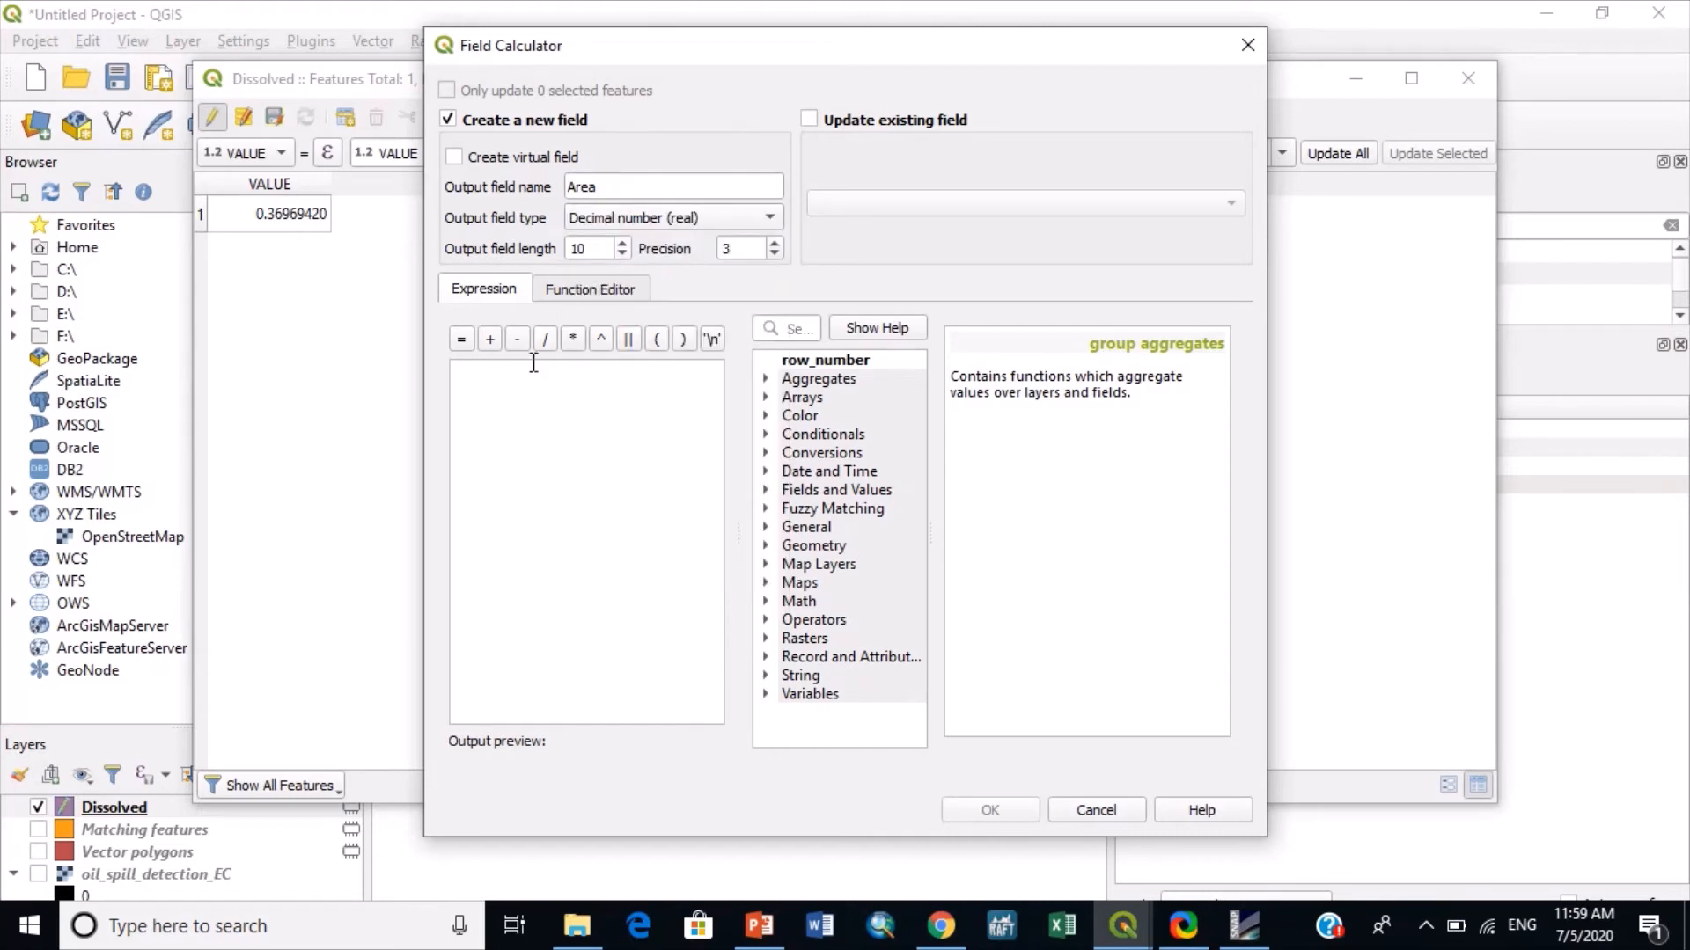
pyautogui.click(534, 390)
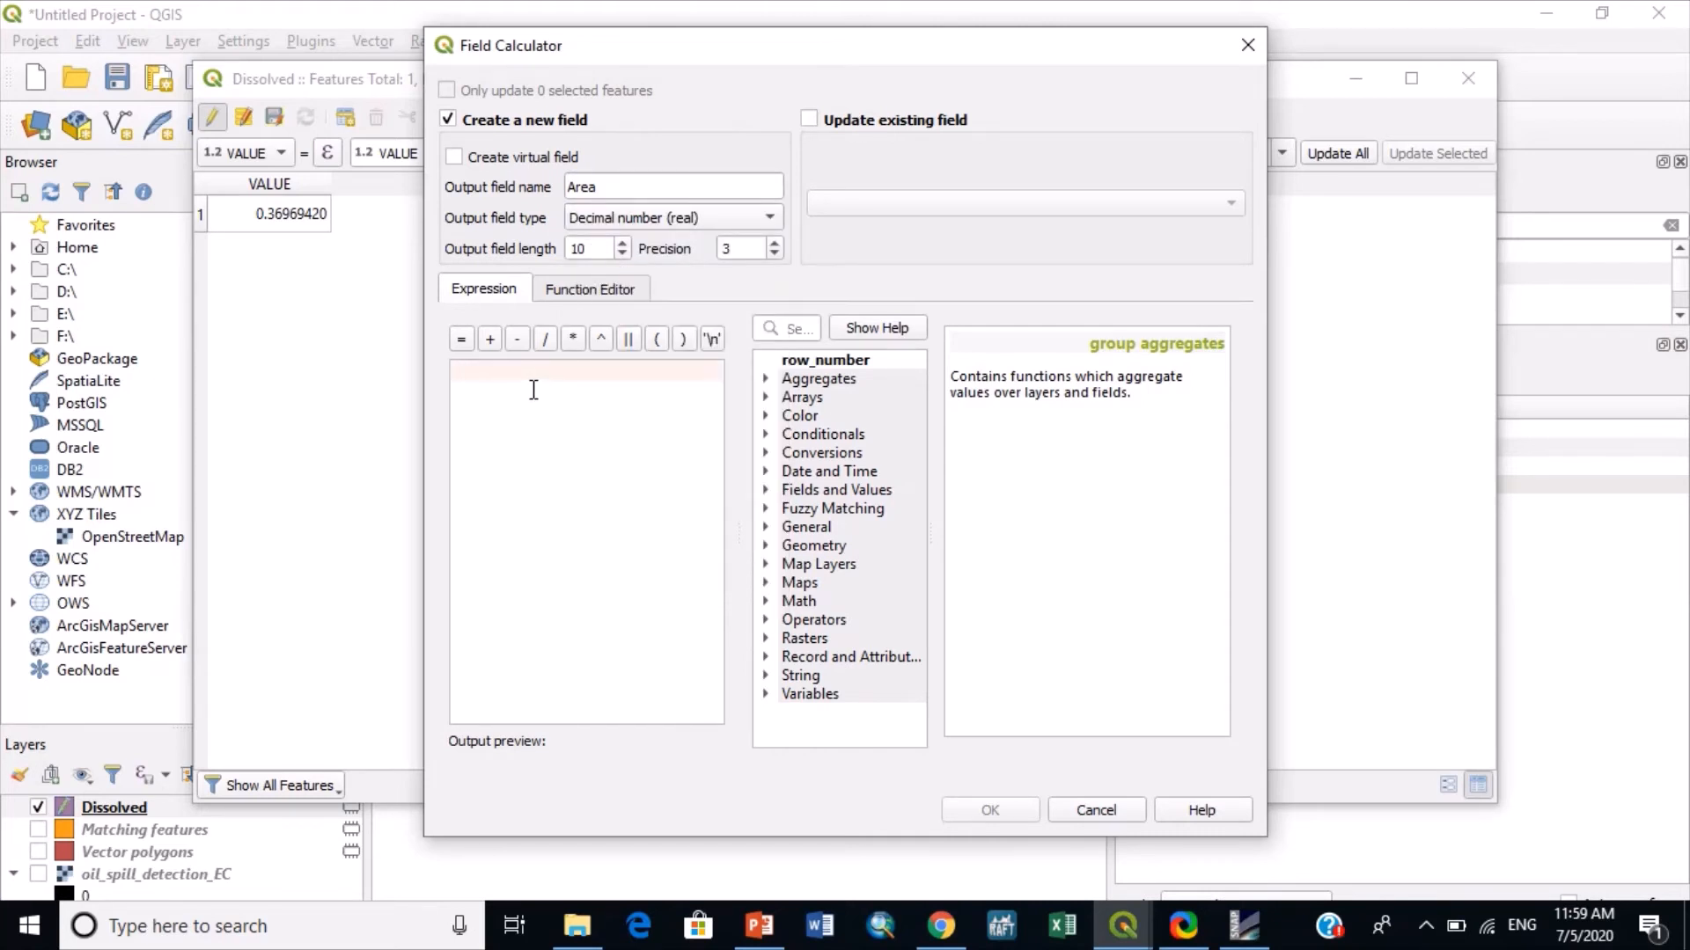
pyautogui.write('$area')
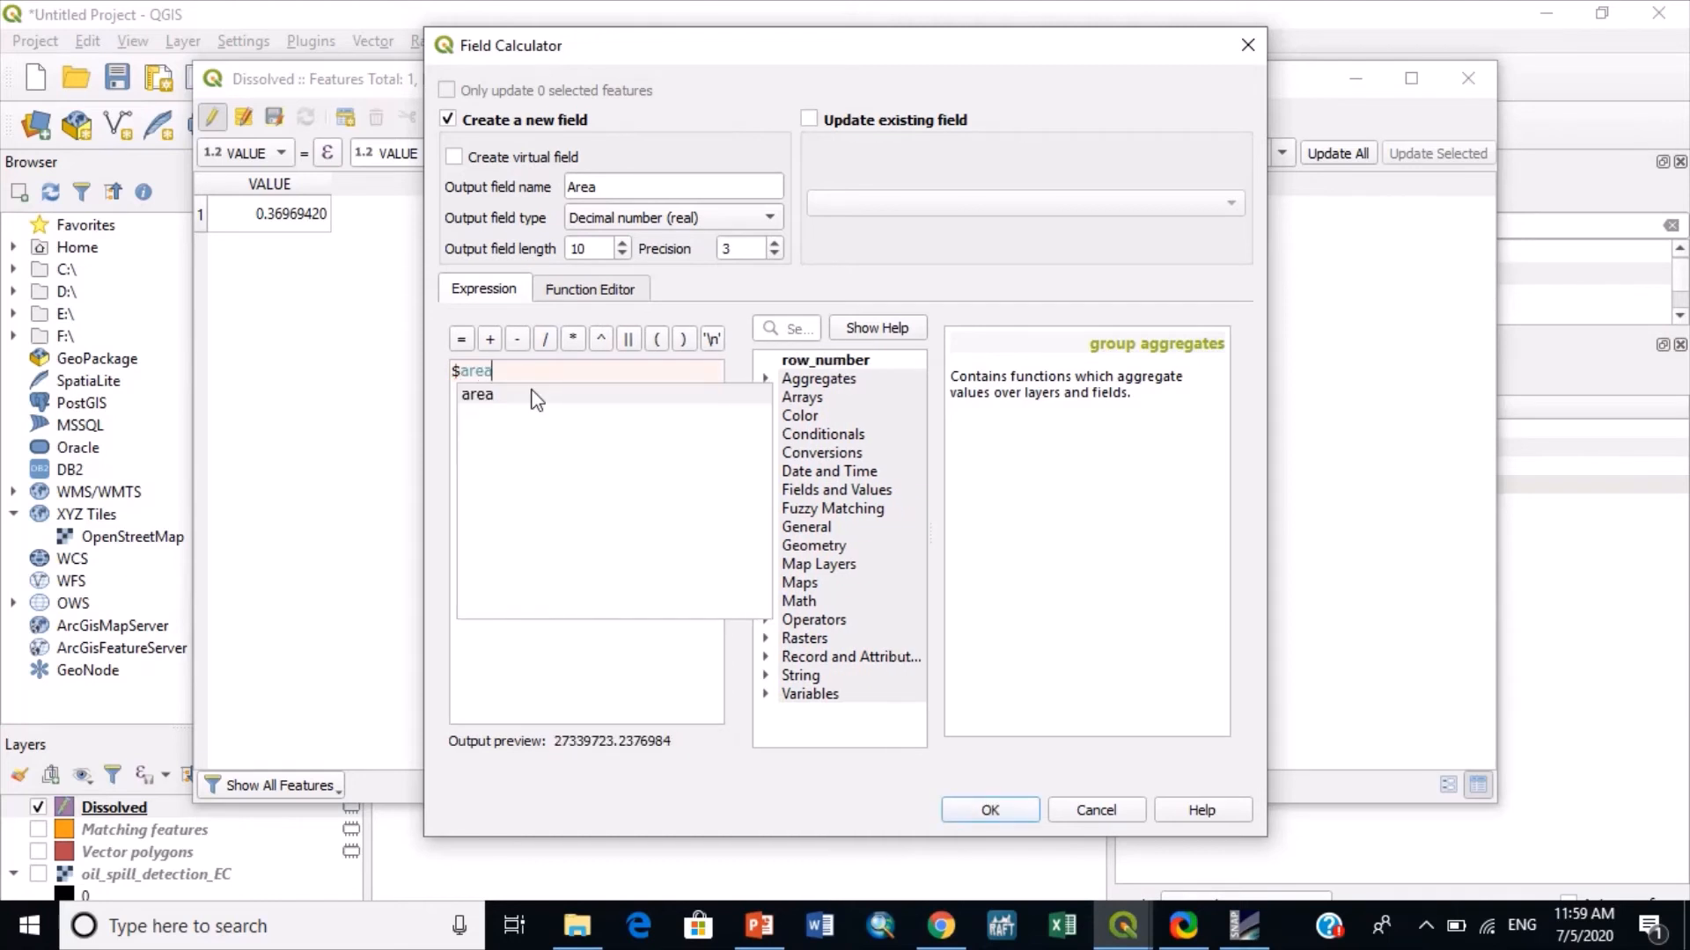
pyautogui.write('/10')
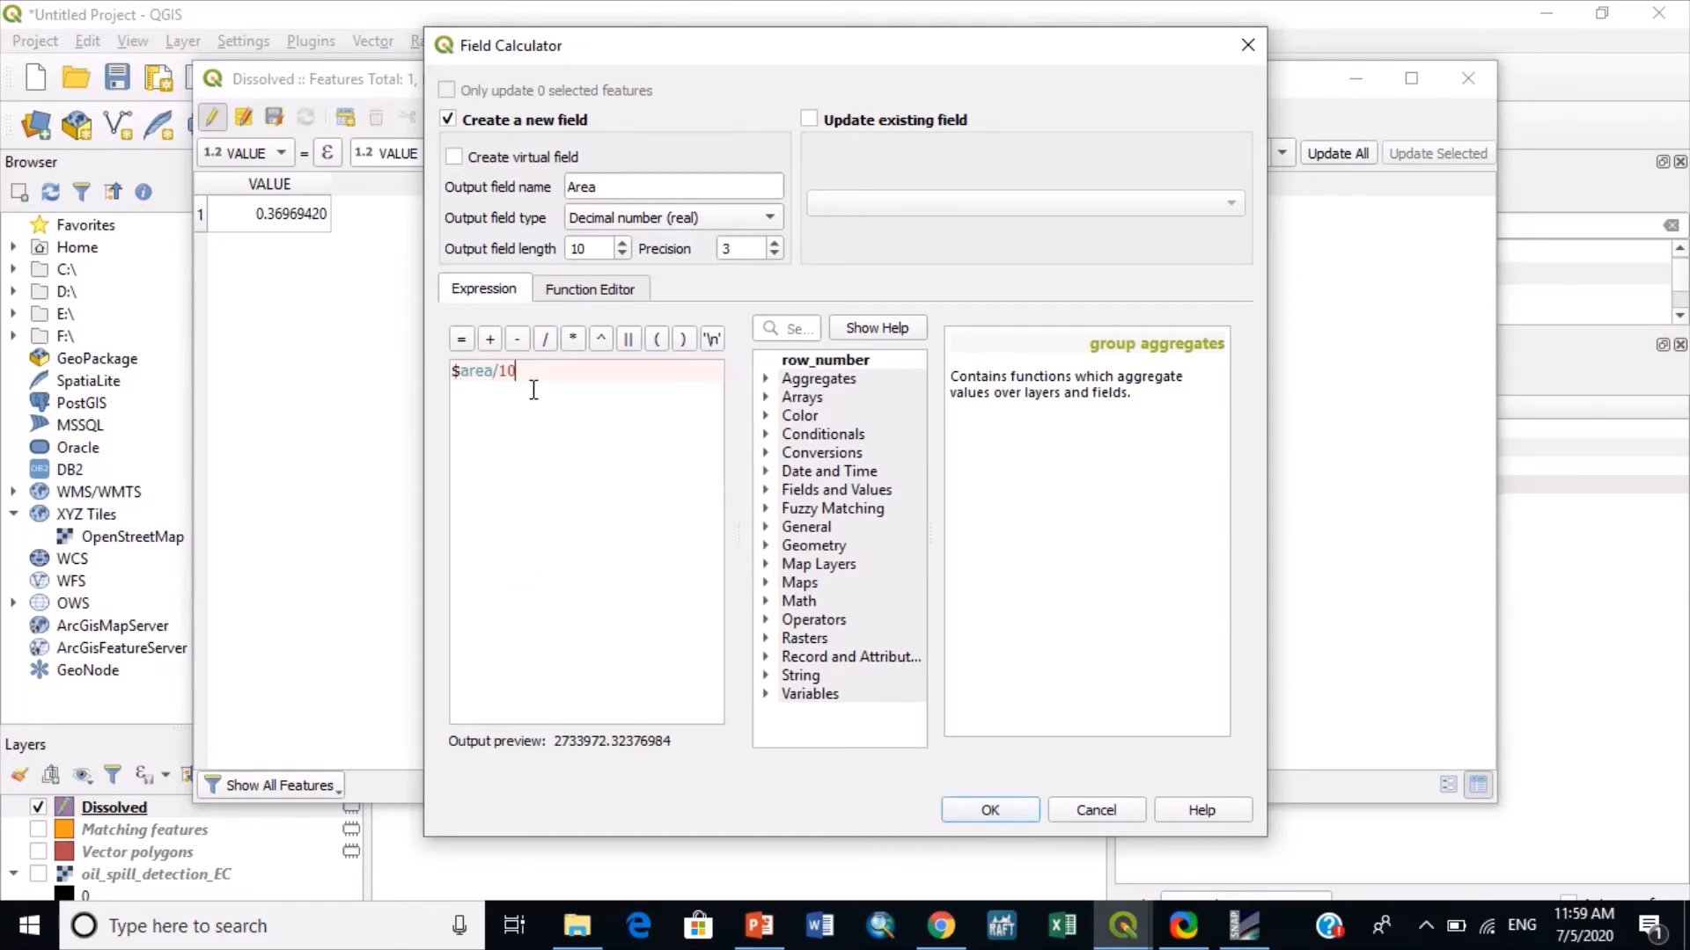
pyautogui.write('^')
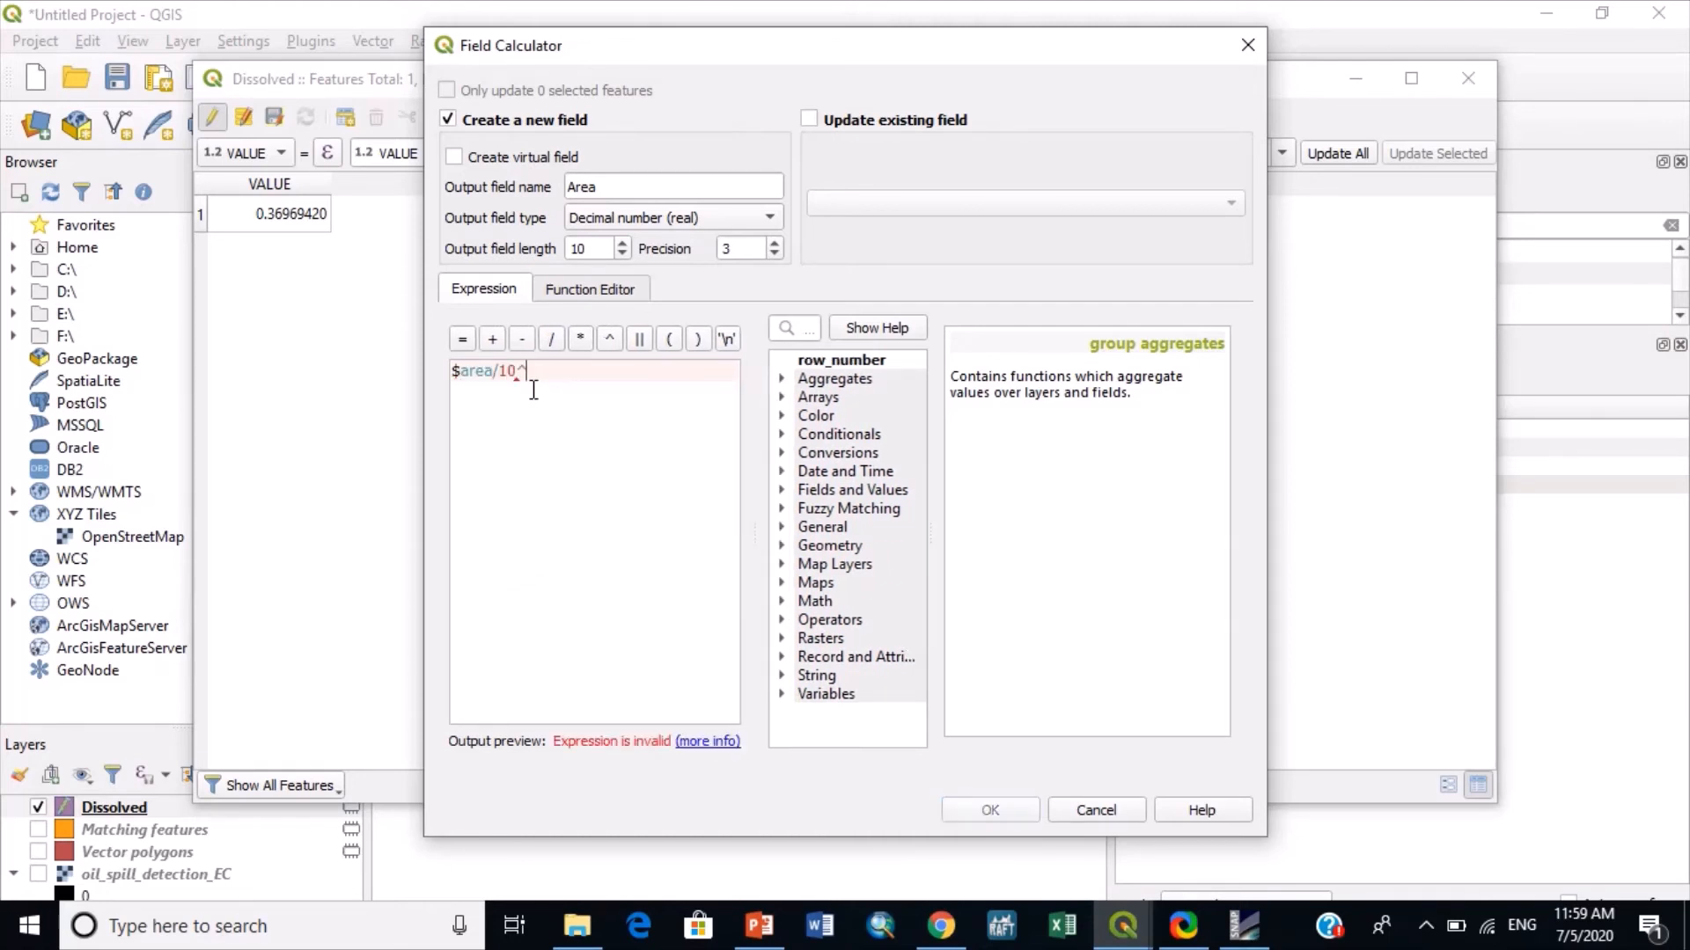
pyautogui.write('6')
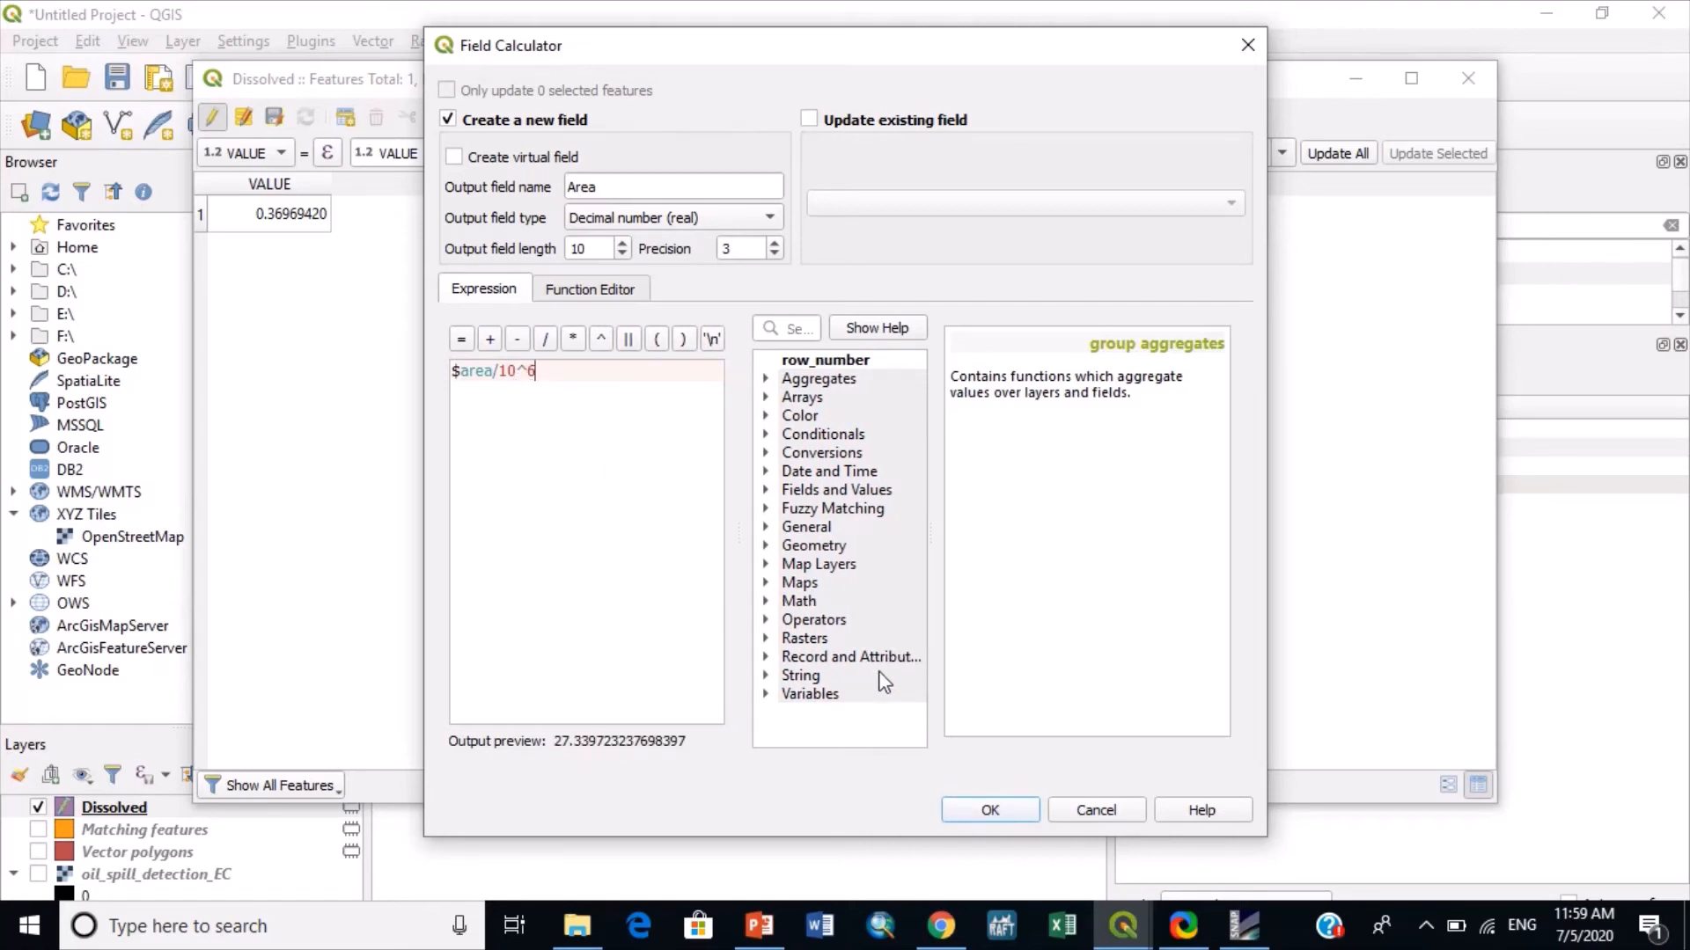
pyautogui.click(991, 811)
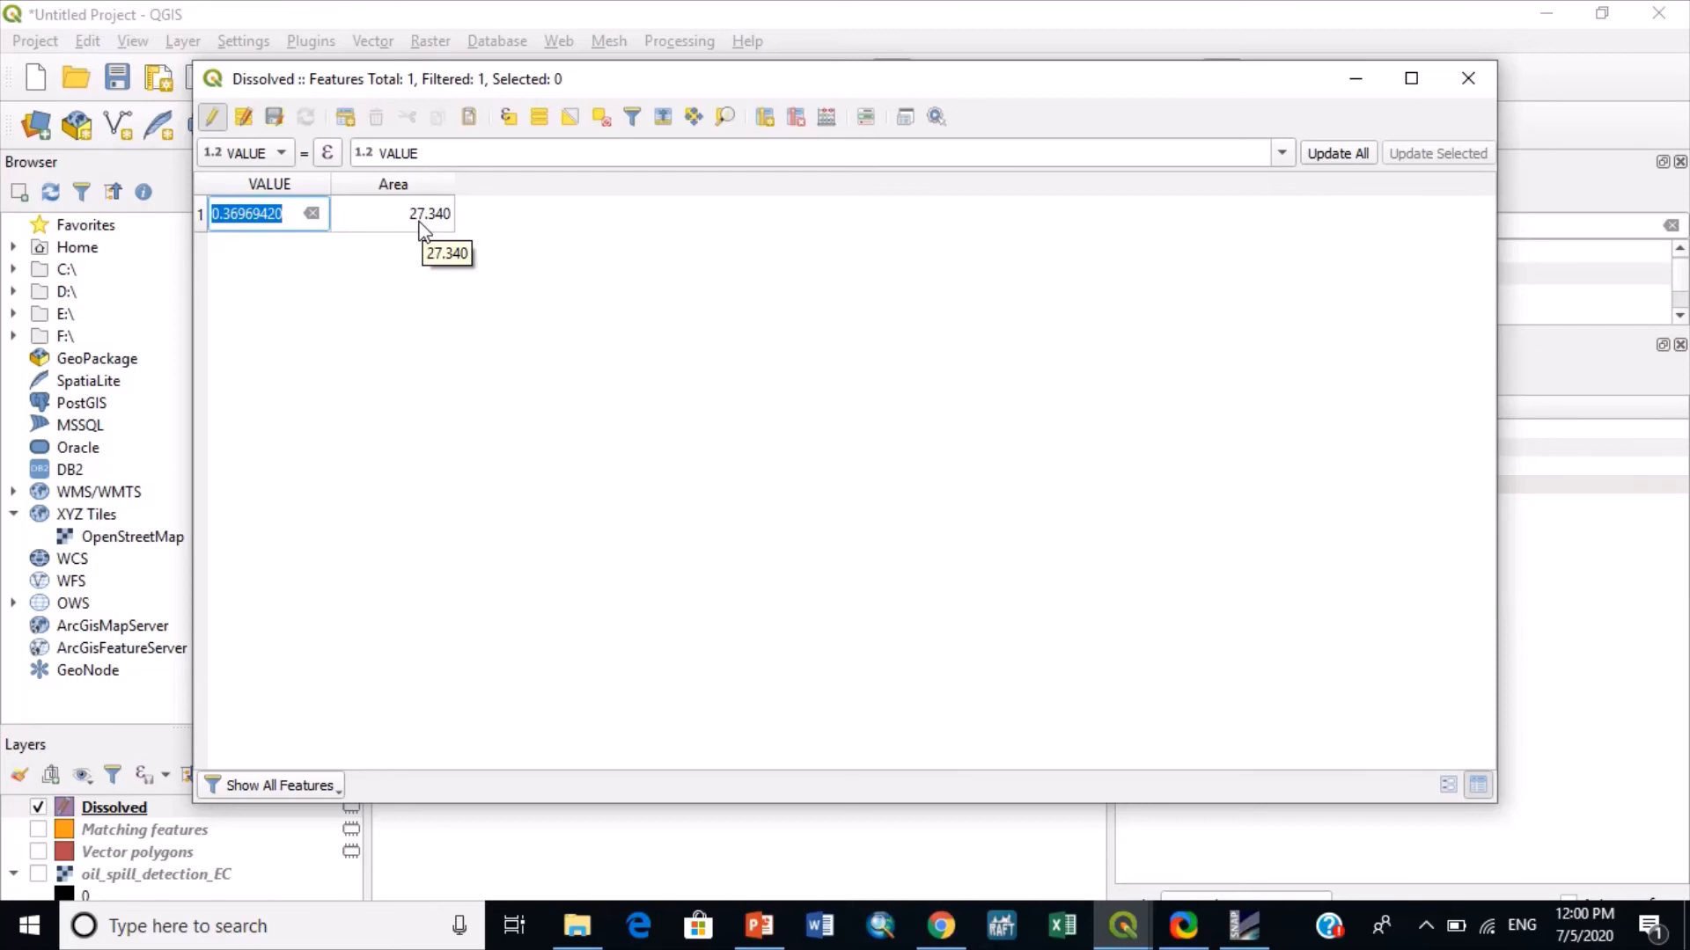
# - Close the attribute table and stop editing the Dissolved layer, saving its changes
pyautogui.click(1468, 79)
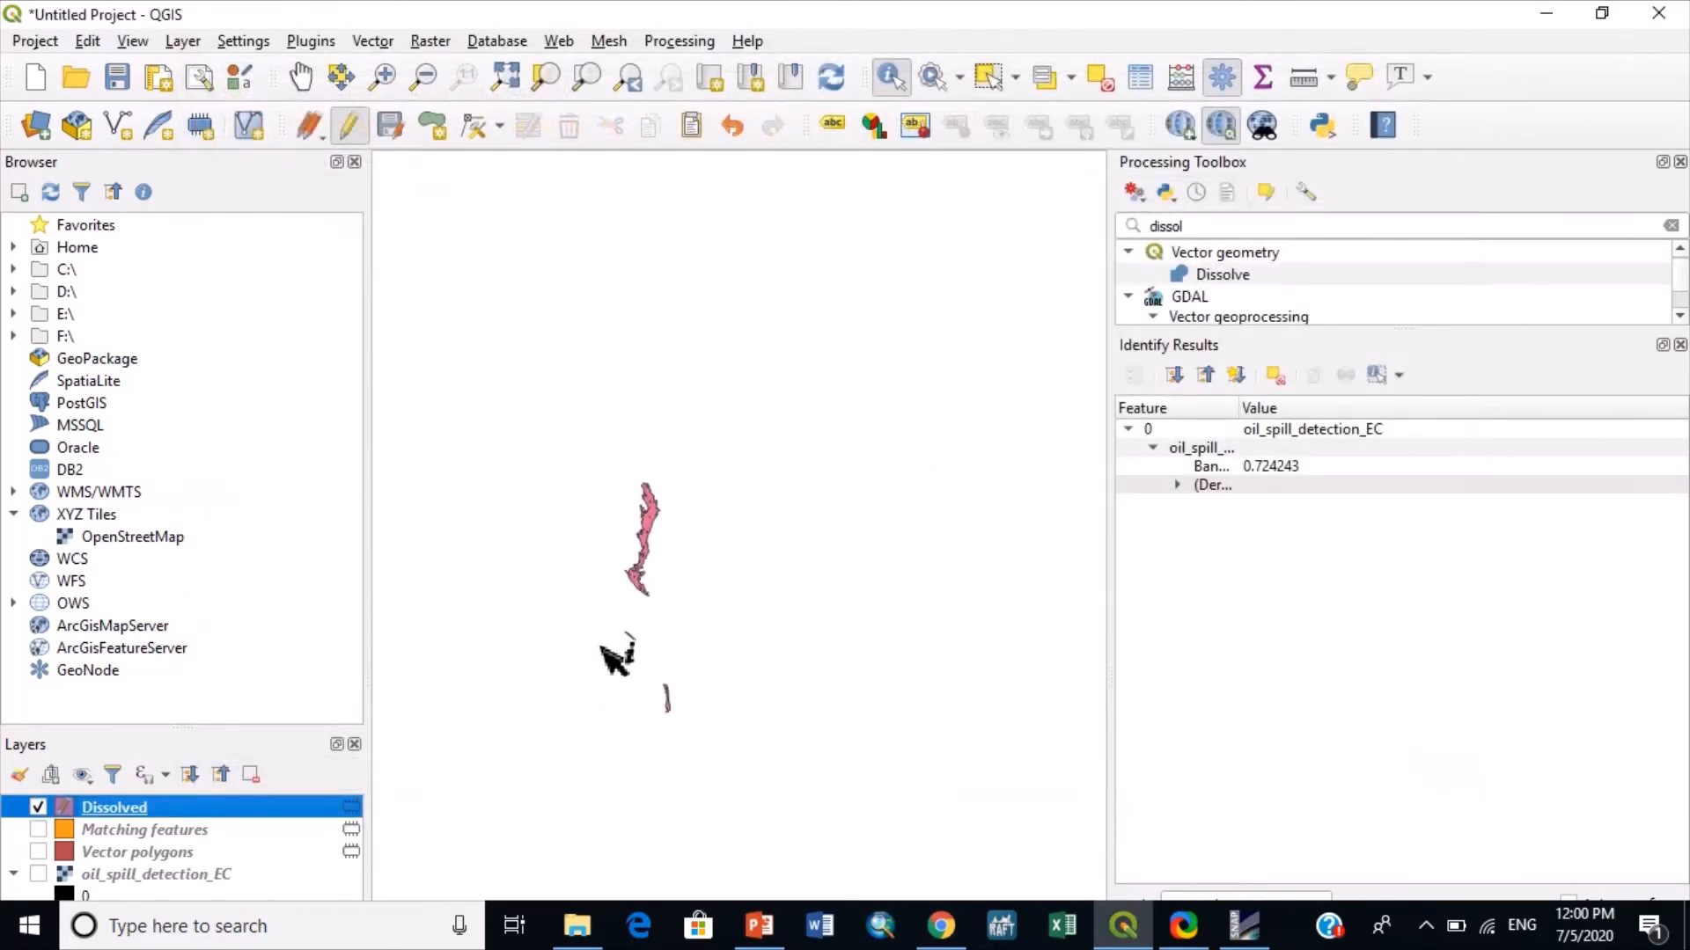
pyautogui.rightClick(113, 809)
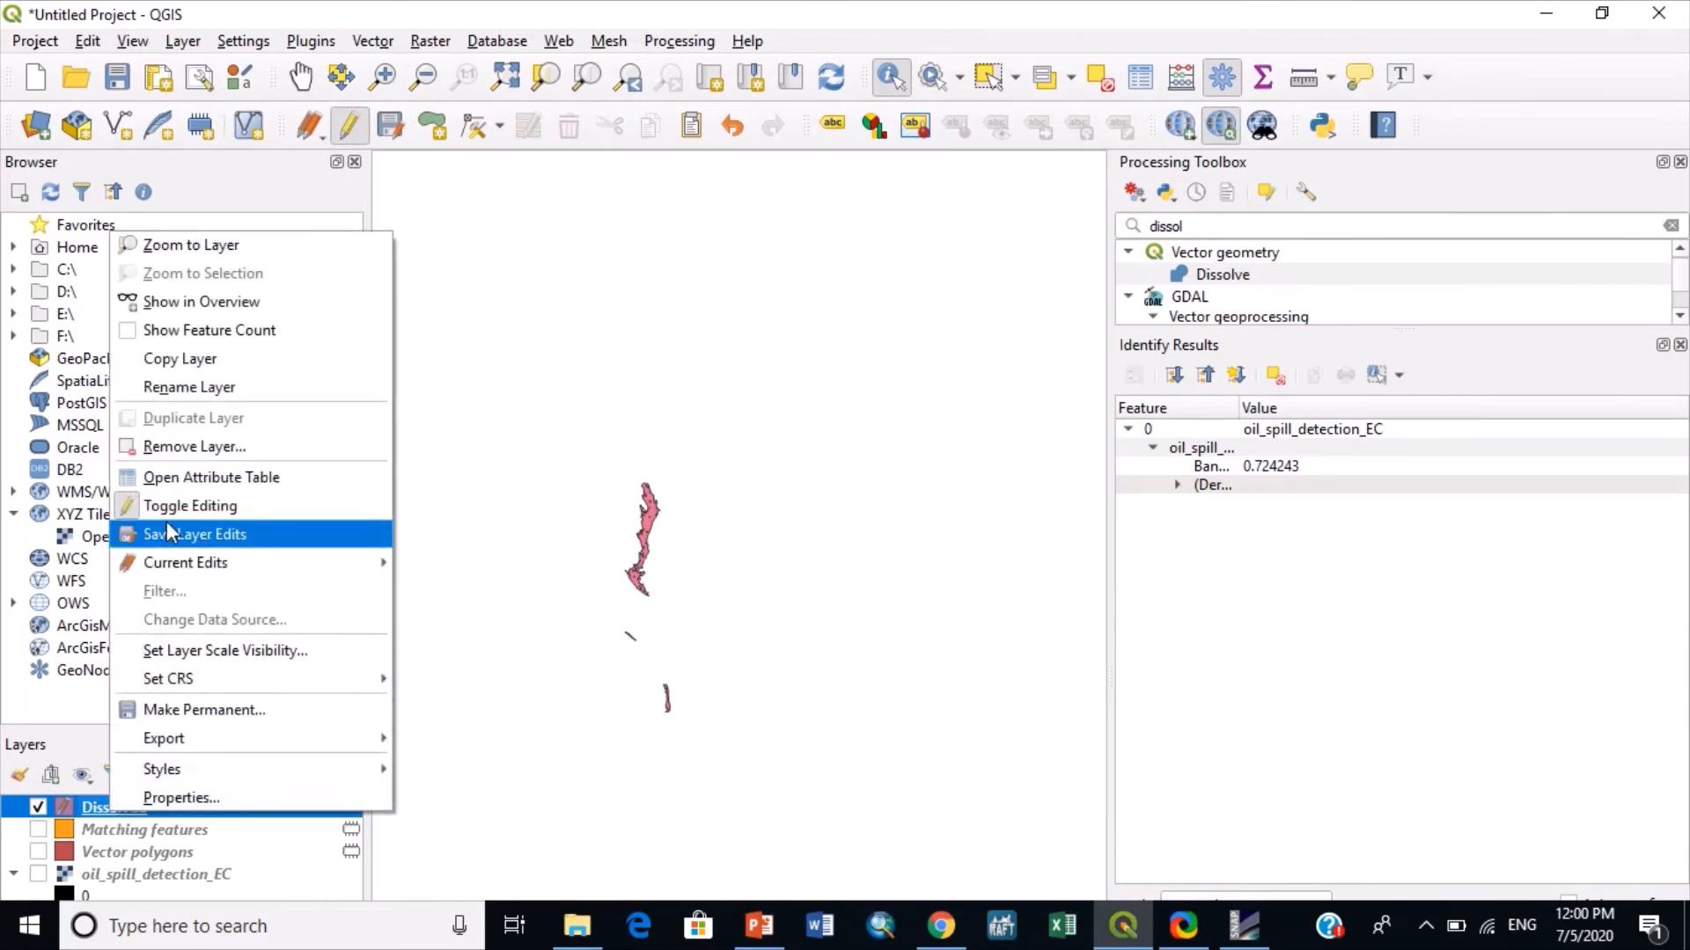
pyautogui.click(166, 506)
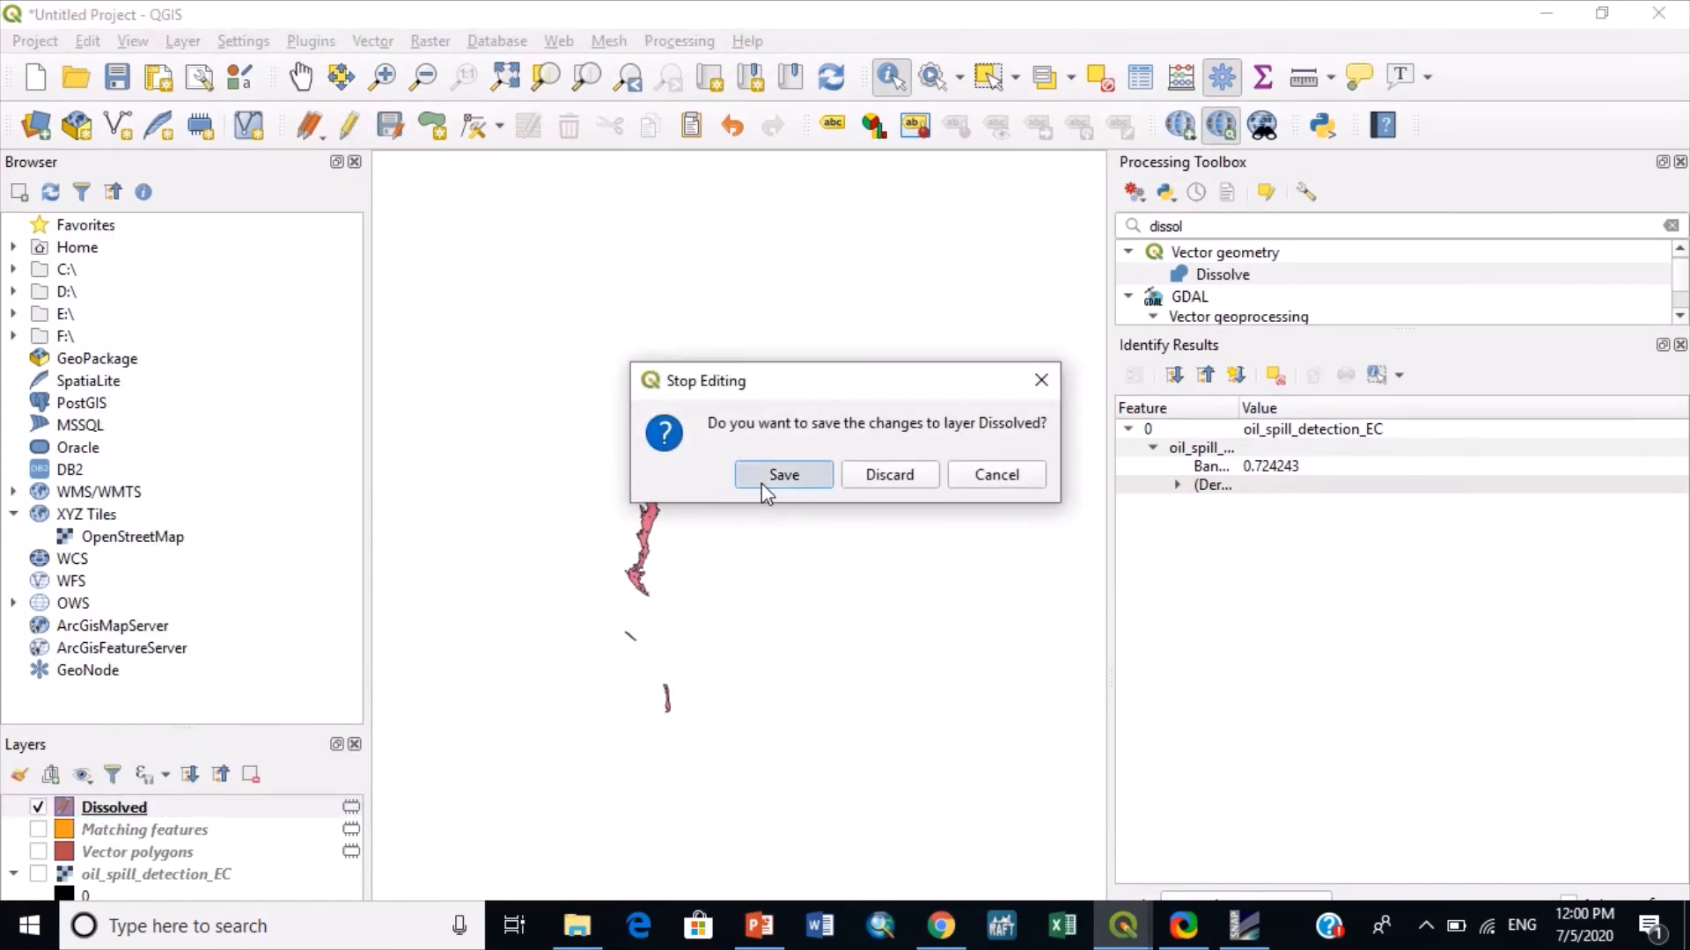
pyautogui.click(763, 482)
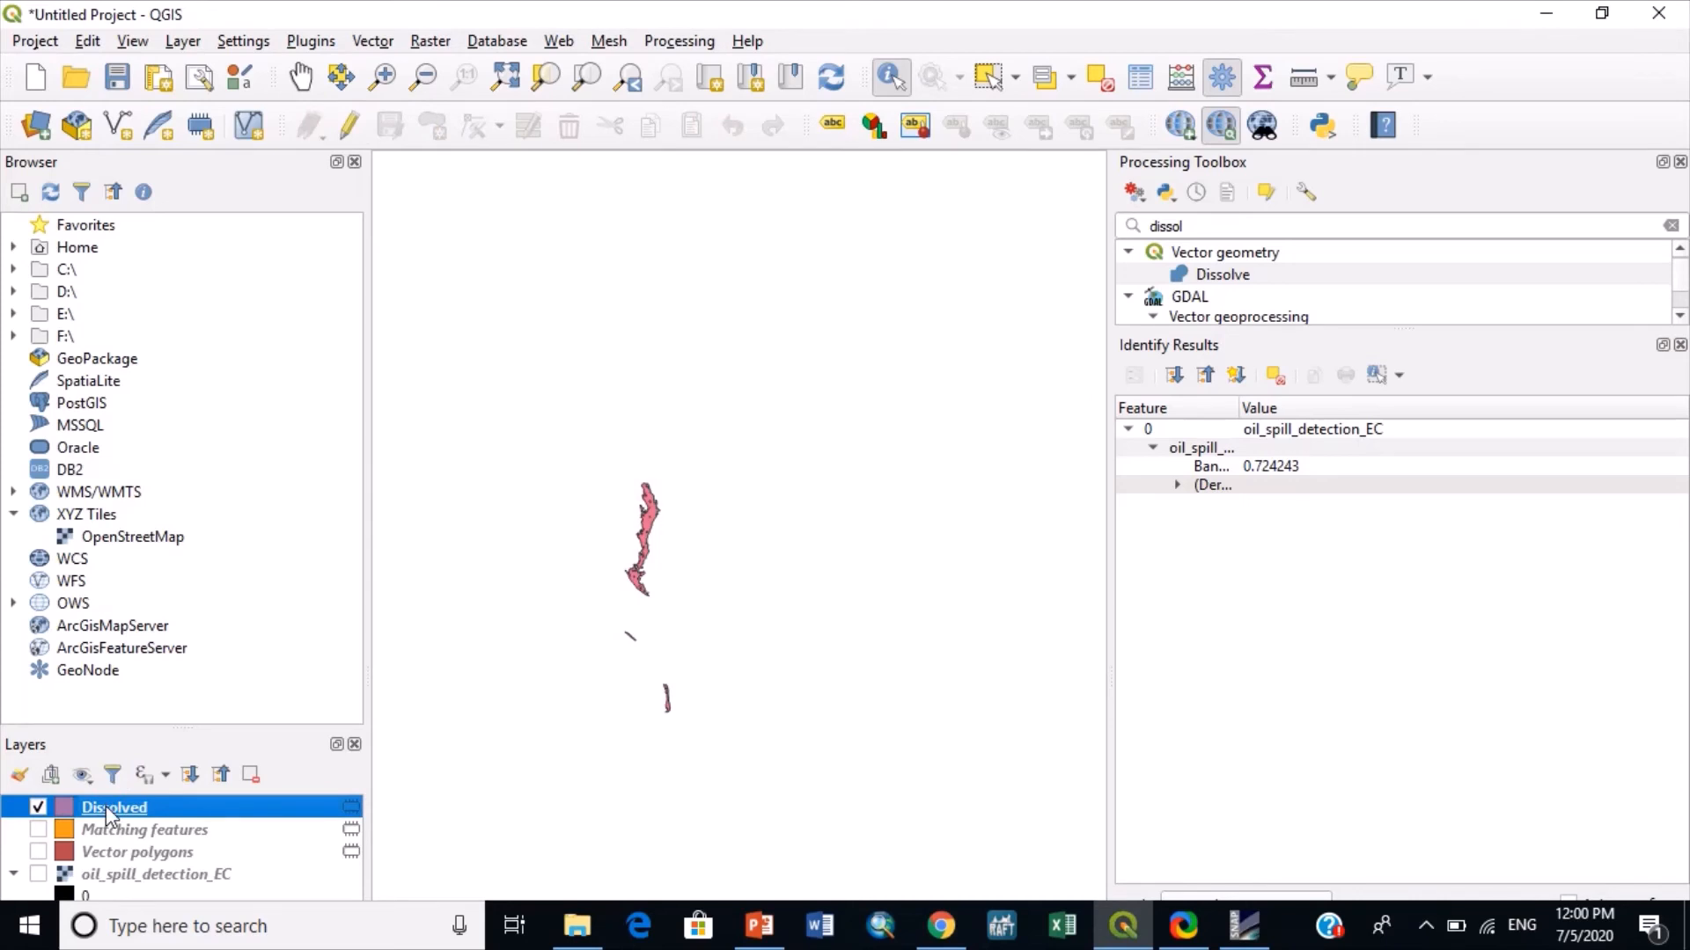
pyautogui.rightClick(105, 805)
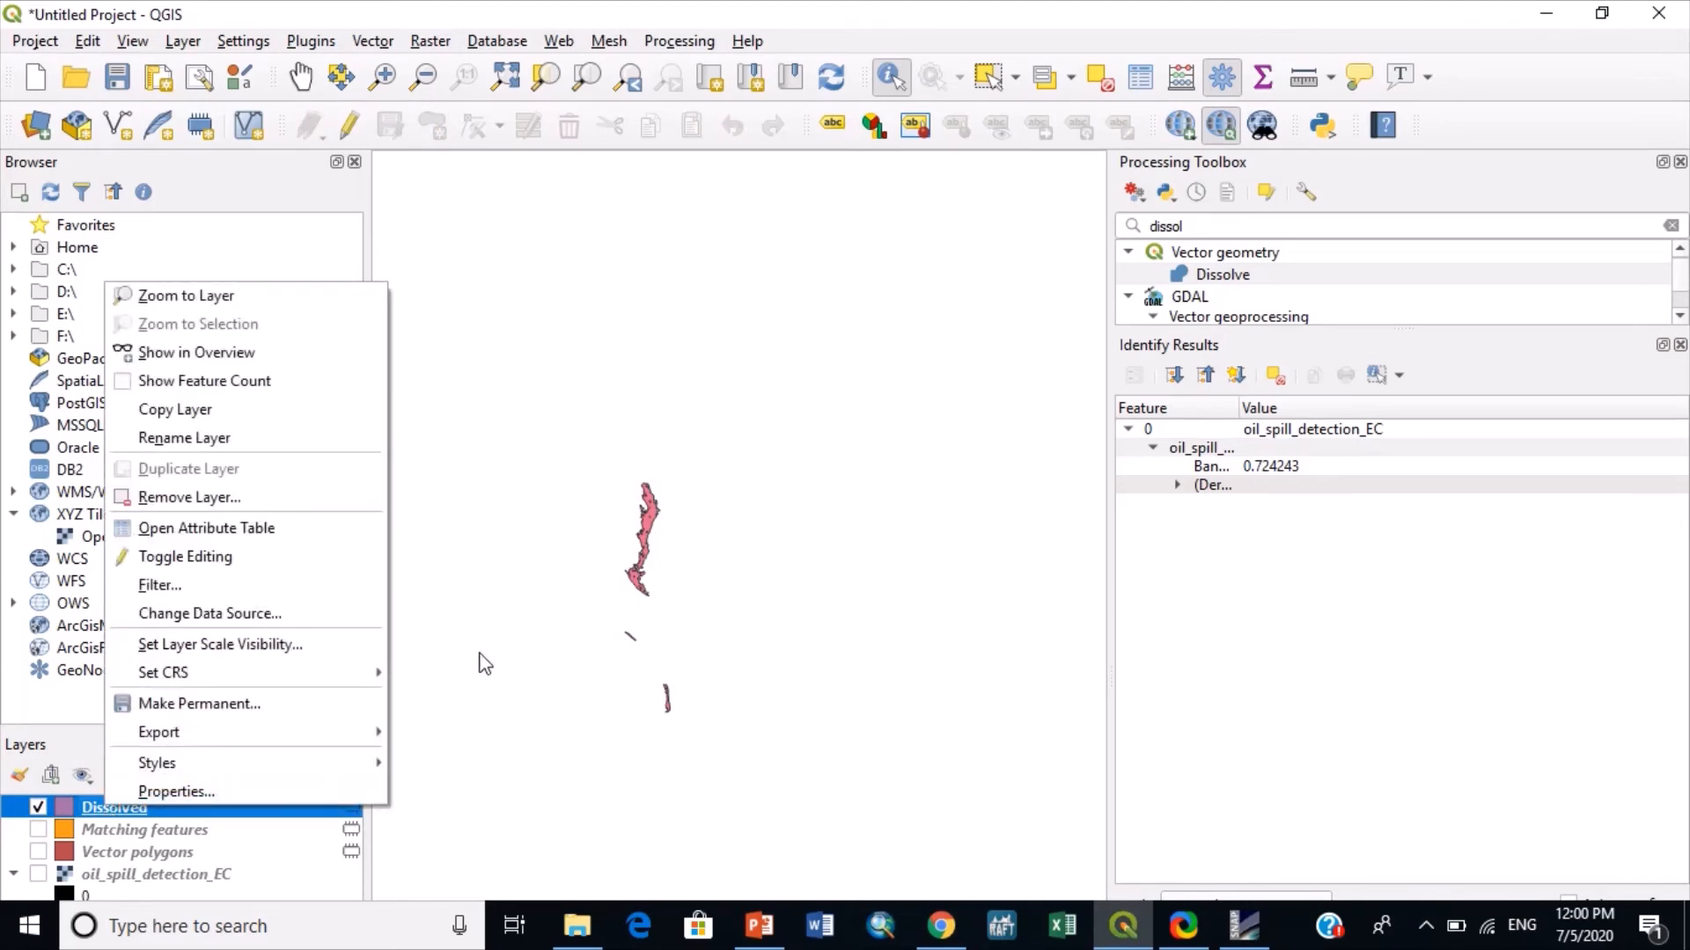
pyautogui.click(703, 537)
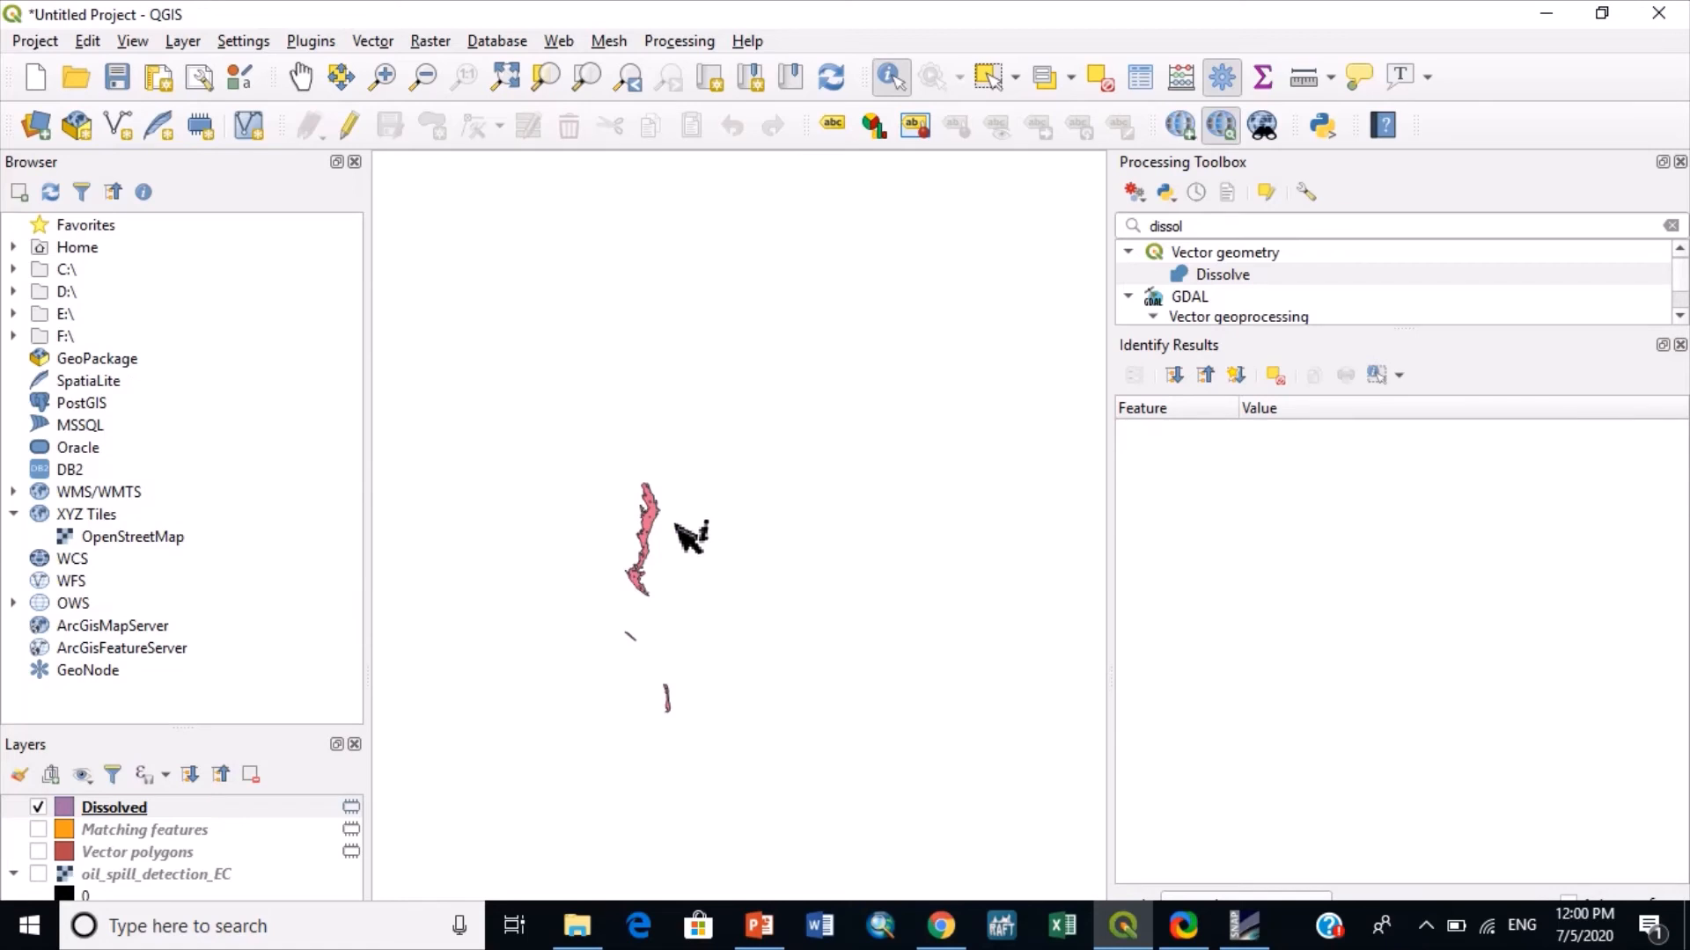
pyautogui.scroll(2, 690, 535)
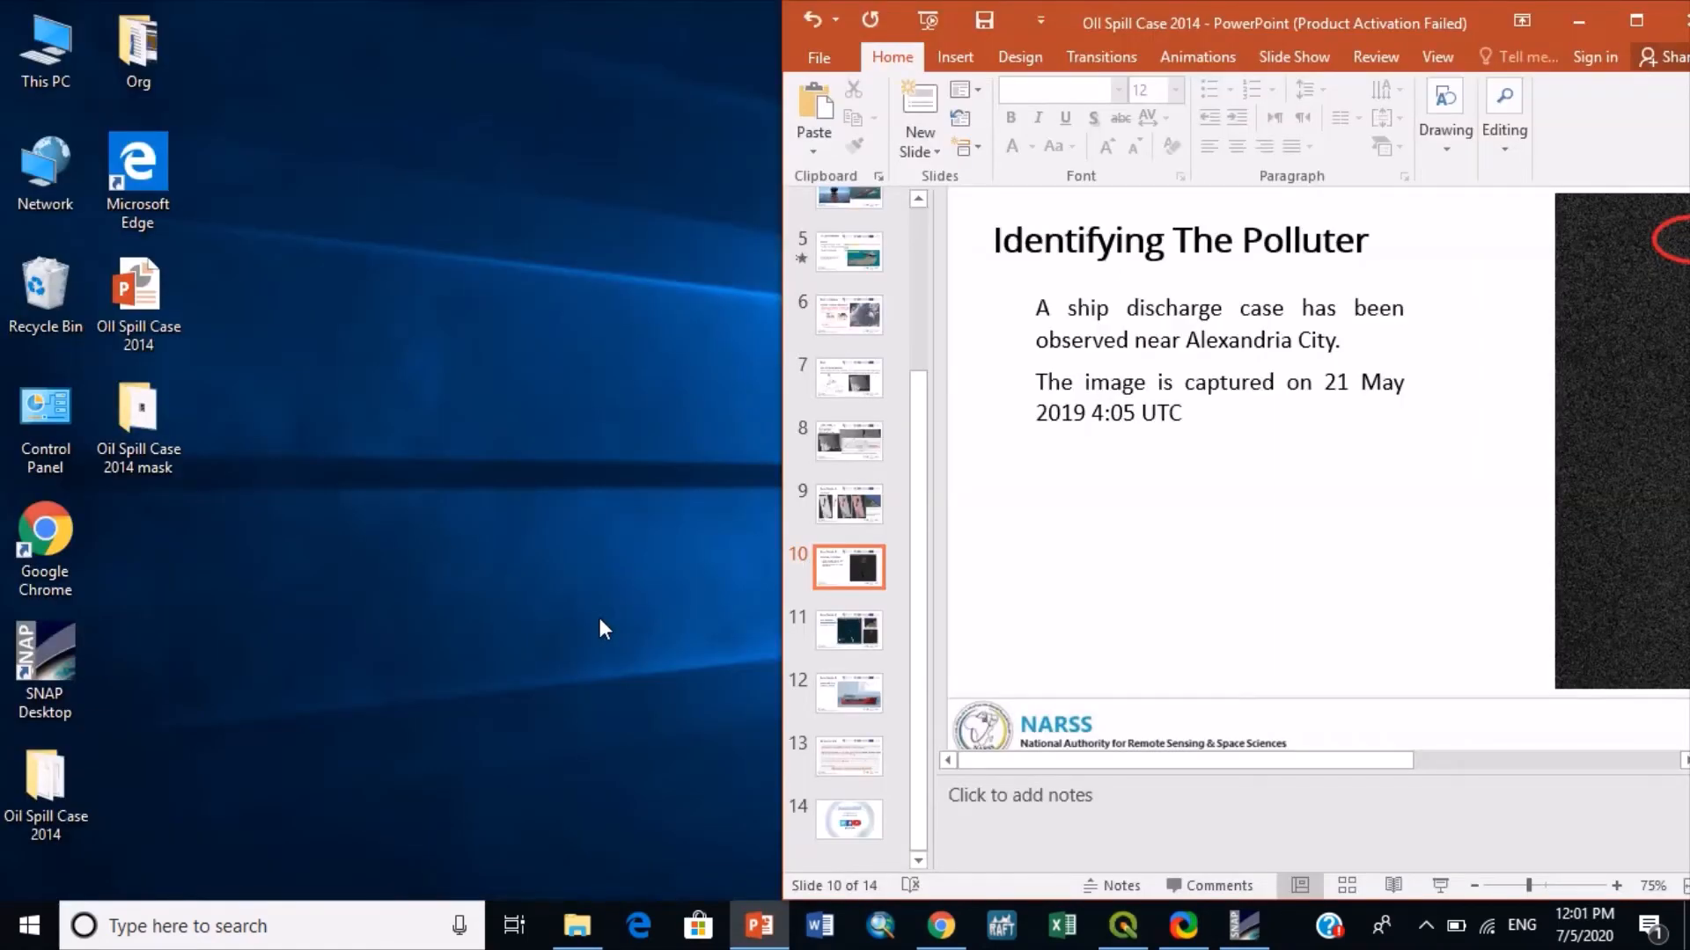
# - Switch to EO Browser in Chrome and search the Port Said area with Sentinel-1 as the only data source
pyautogui.click(953, 928)
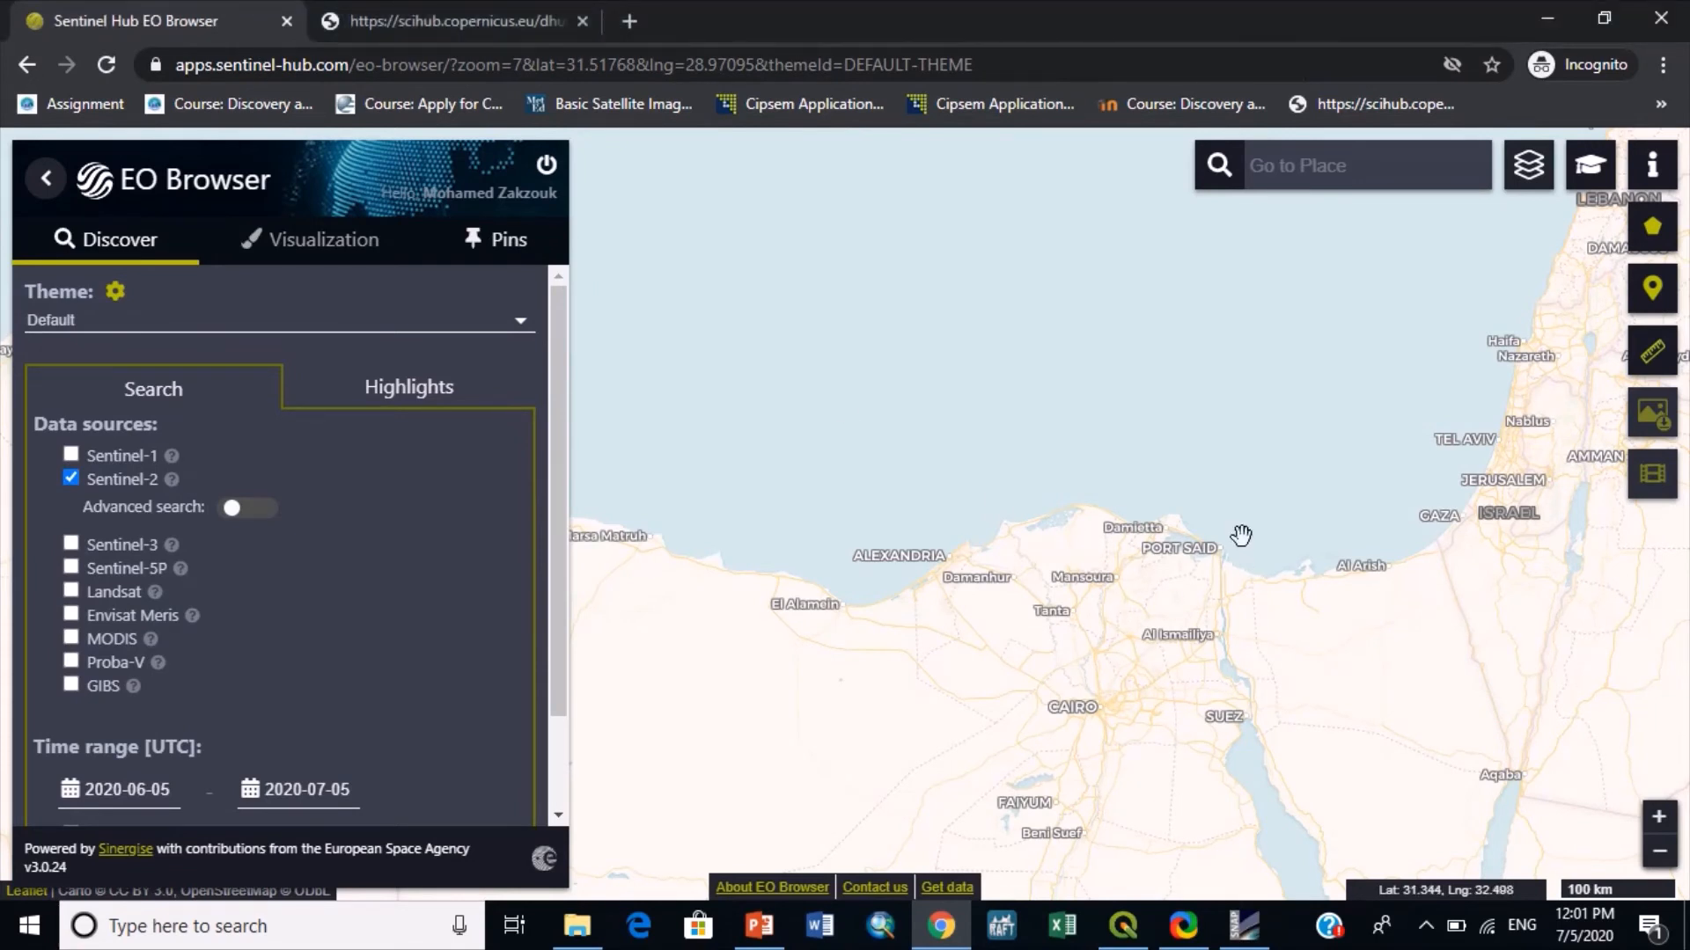
pyautogui.scroll(1, 1241, 535)
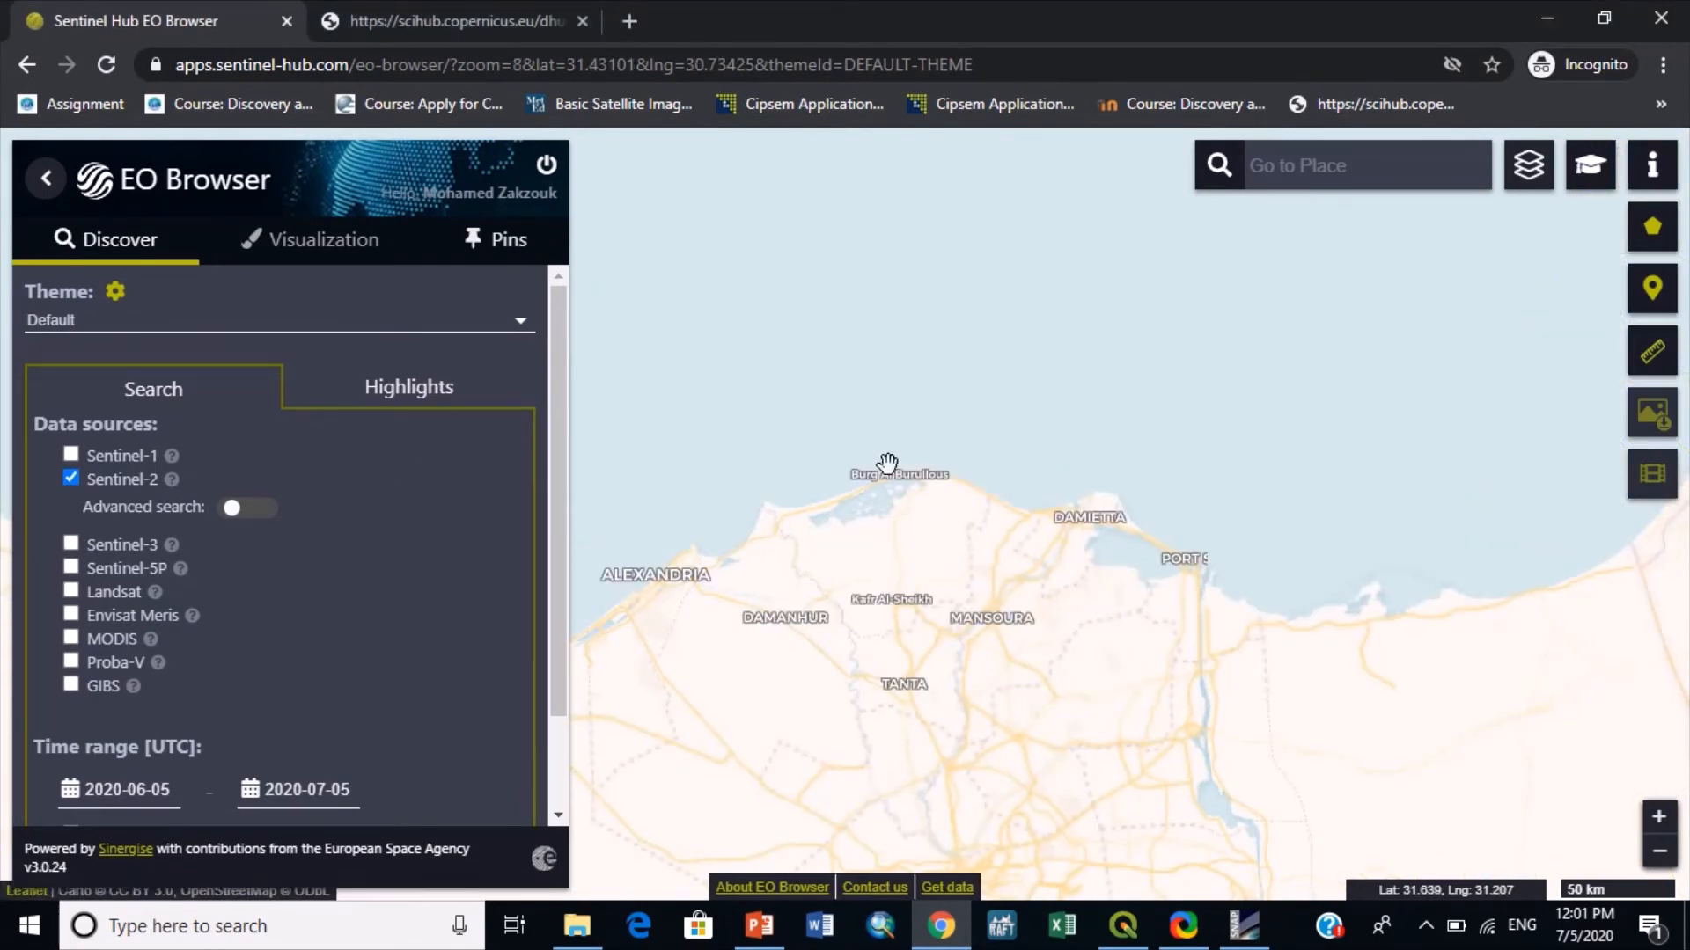
pyautogui.scroll(2, 1219, 553)
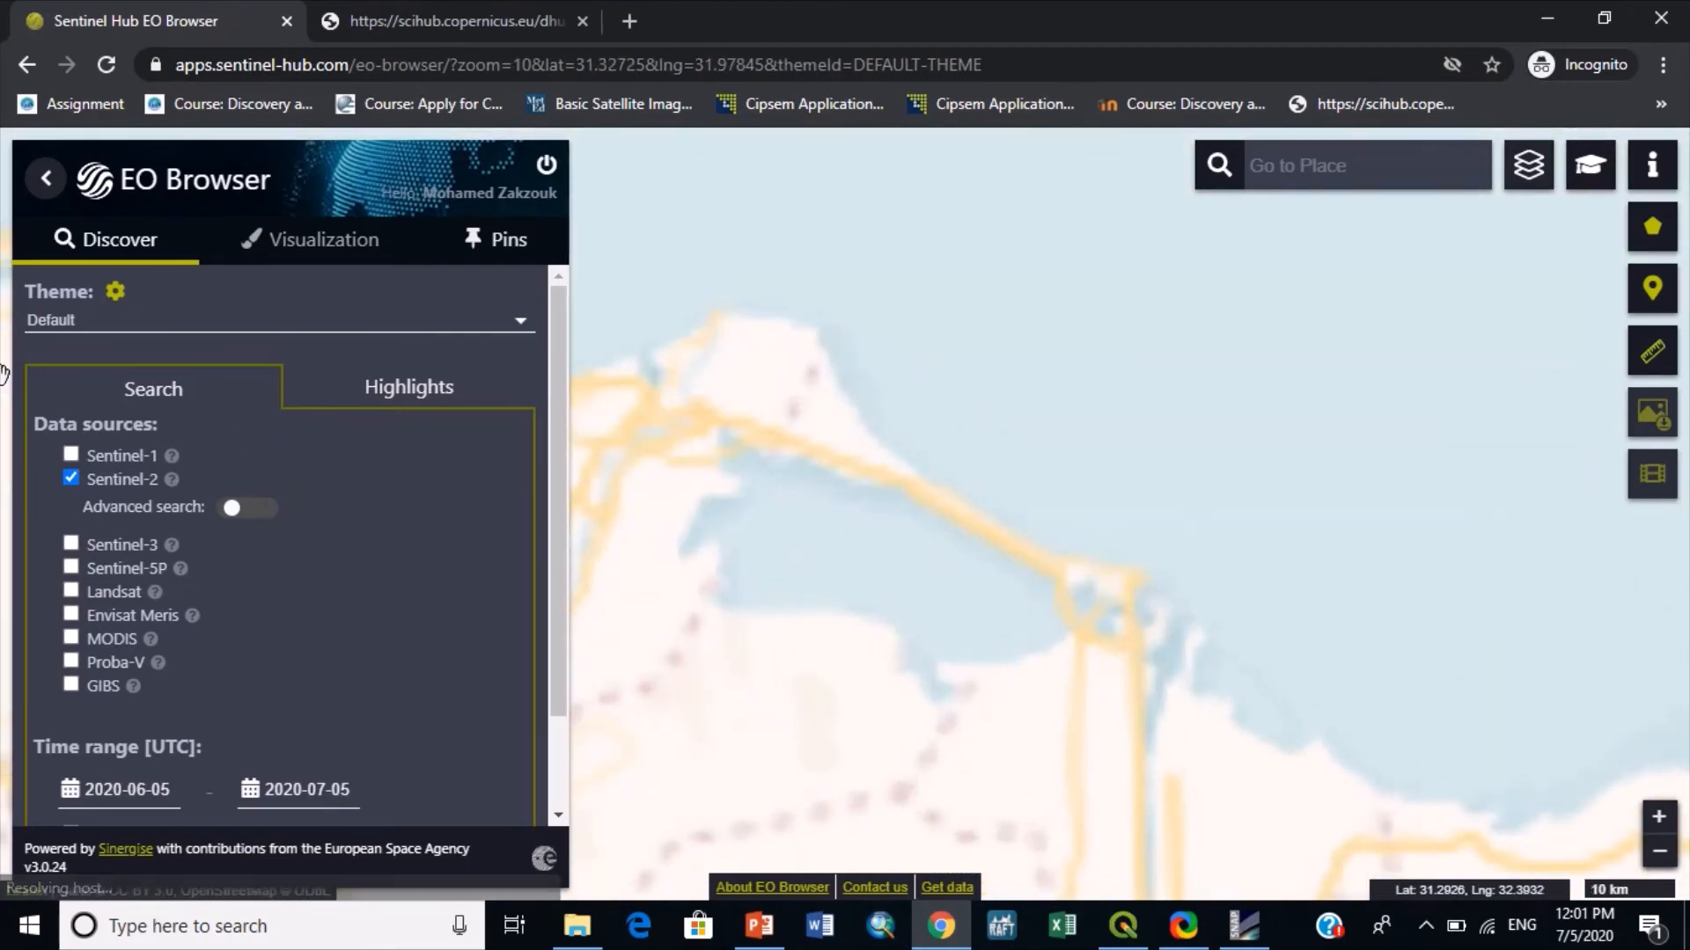
pyautogui.click(71, 455)
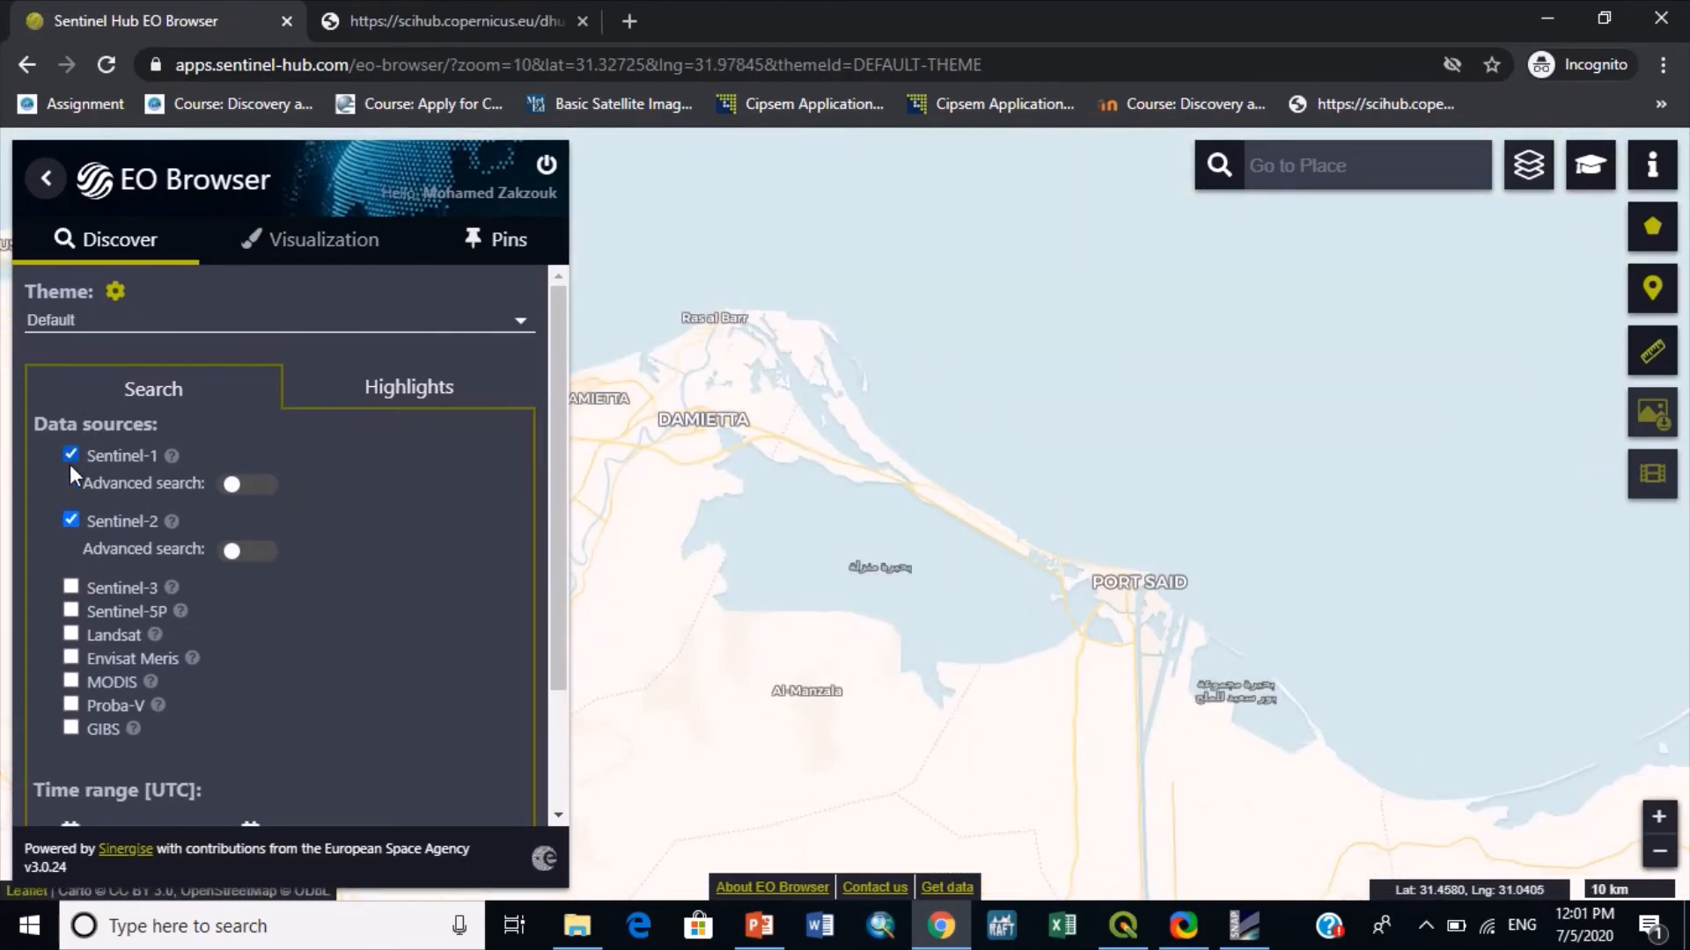
pyautogui.click(70, 525)
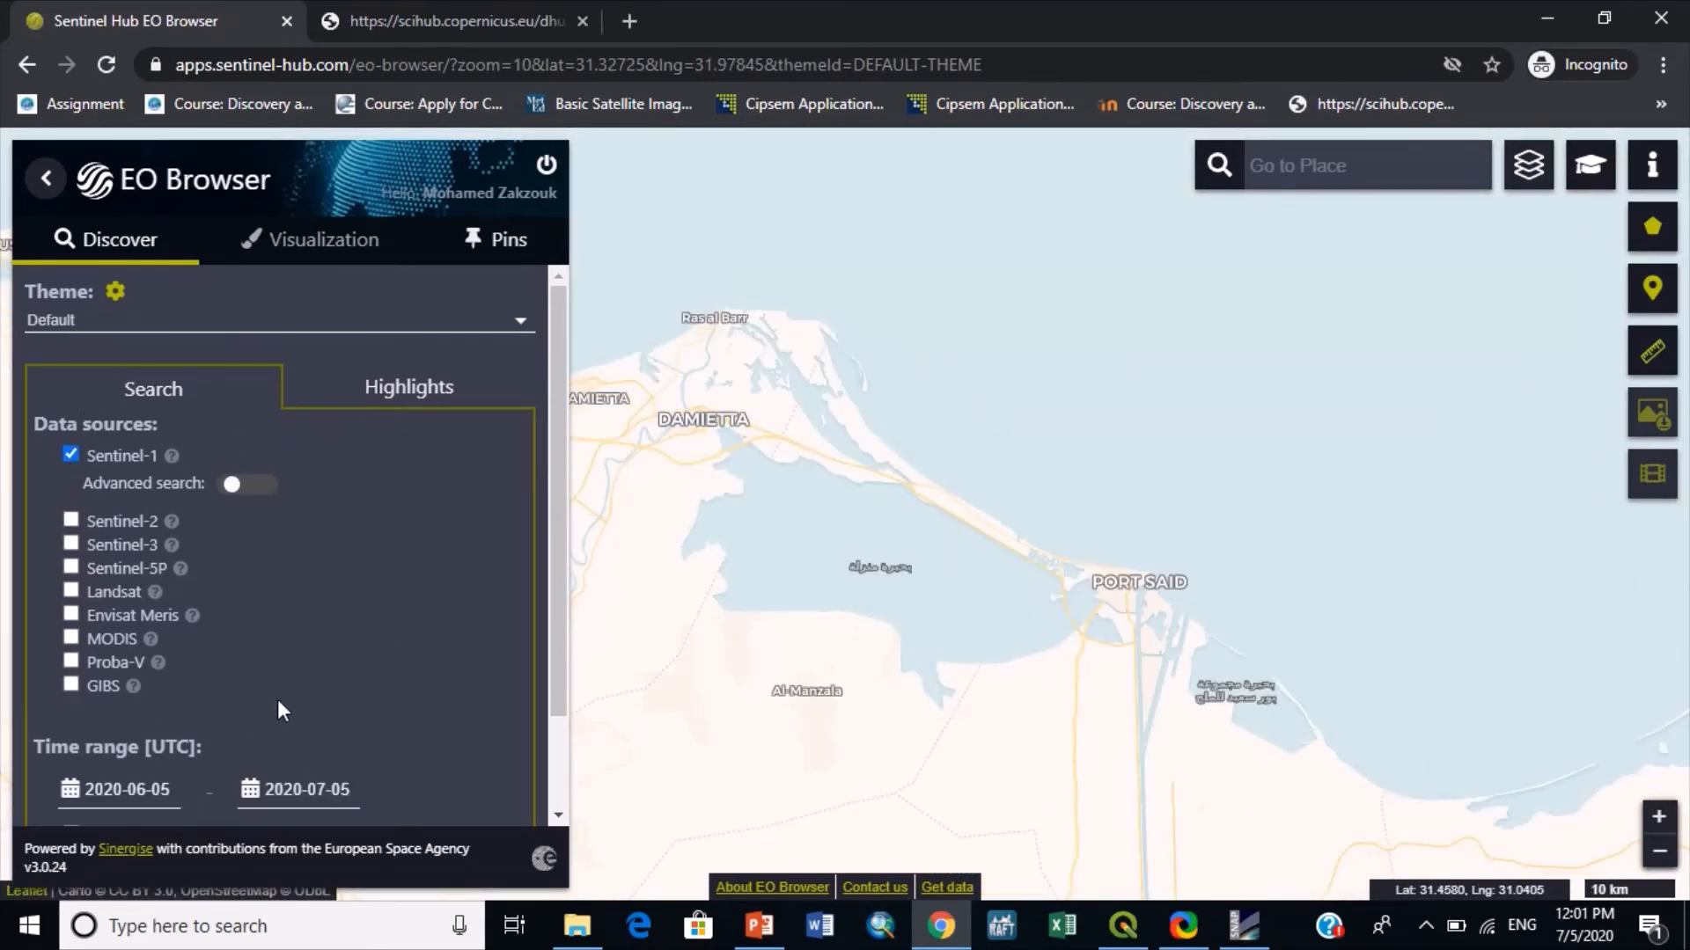
pyautogui.scroll(-2, 277, 702)
pyautogui.click(282, 776)
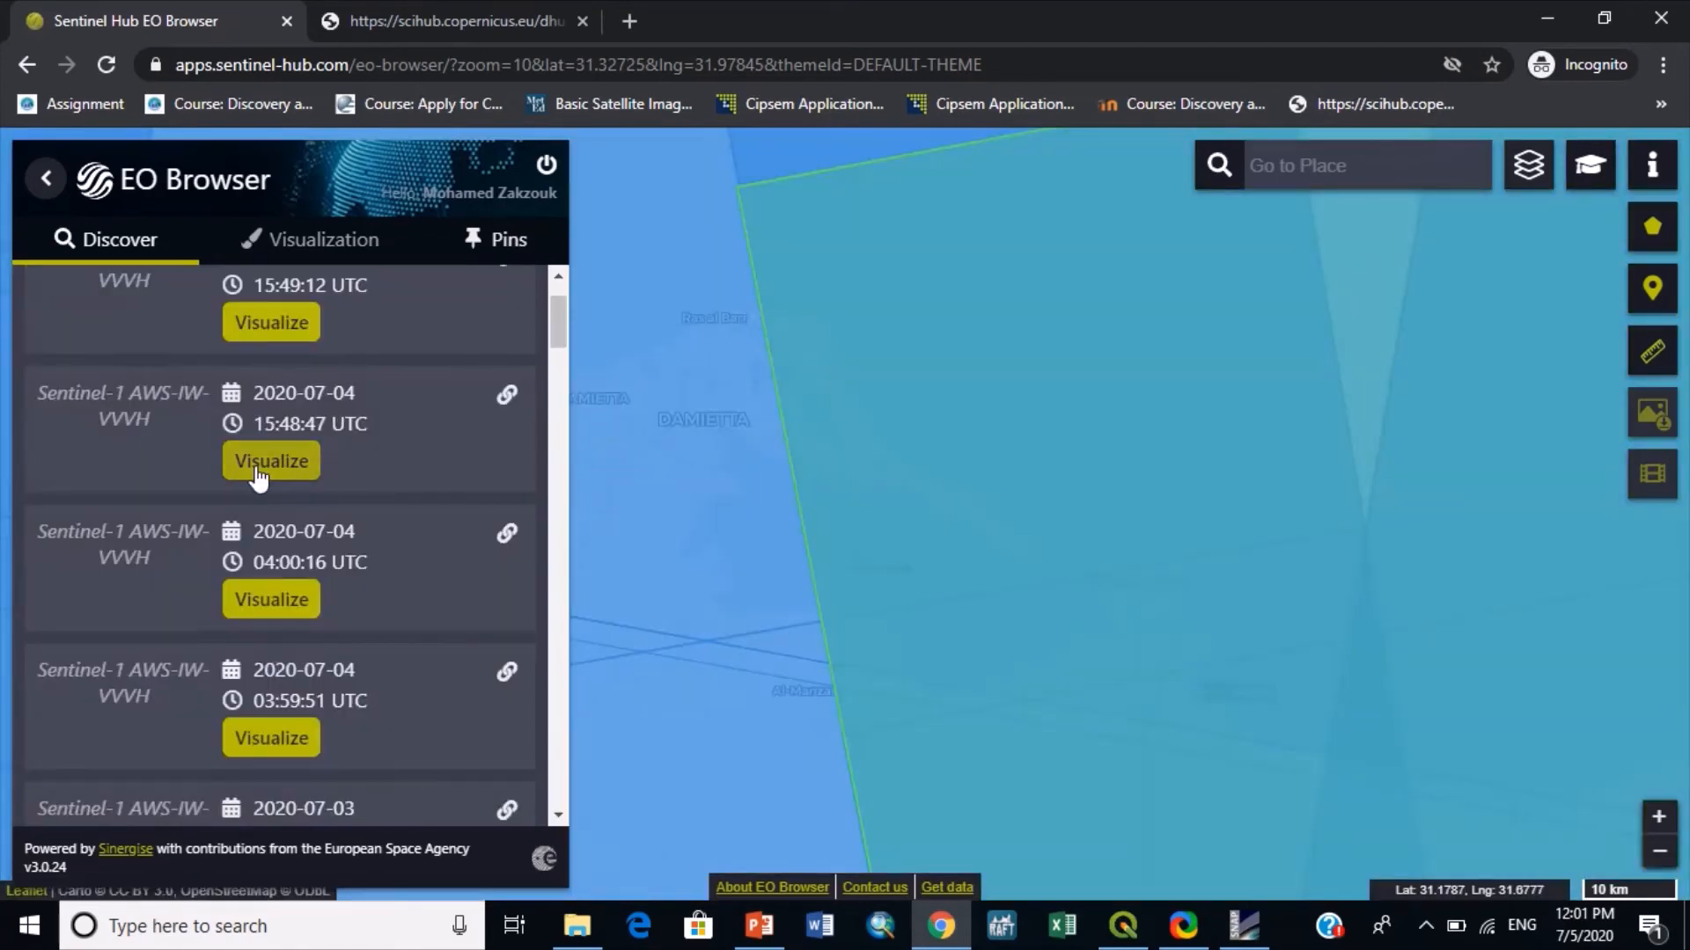
# - Visualize a 2020-07-04 Sentinel-1 AWS-IW-VVVH result with the VV - decibel gamma0 - orthorectified rendering
pyautogui.click(259, 467)
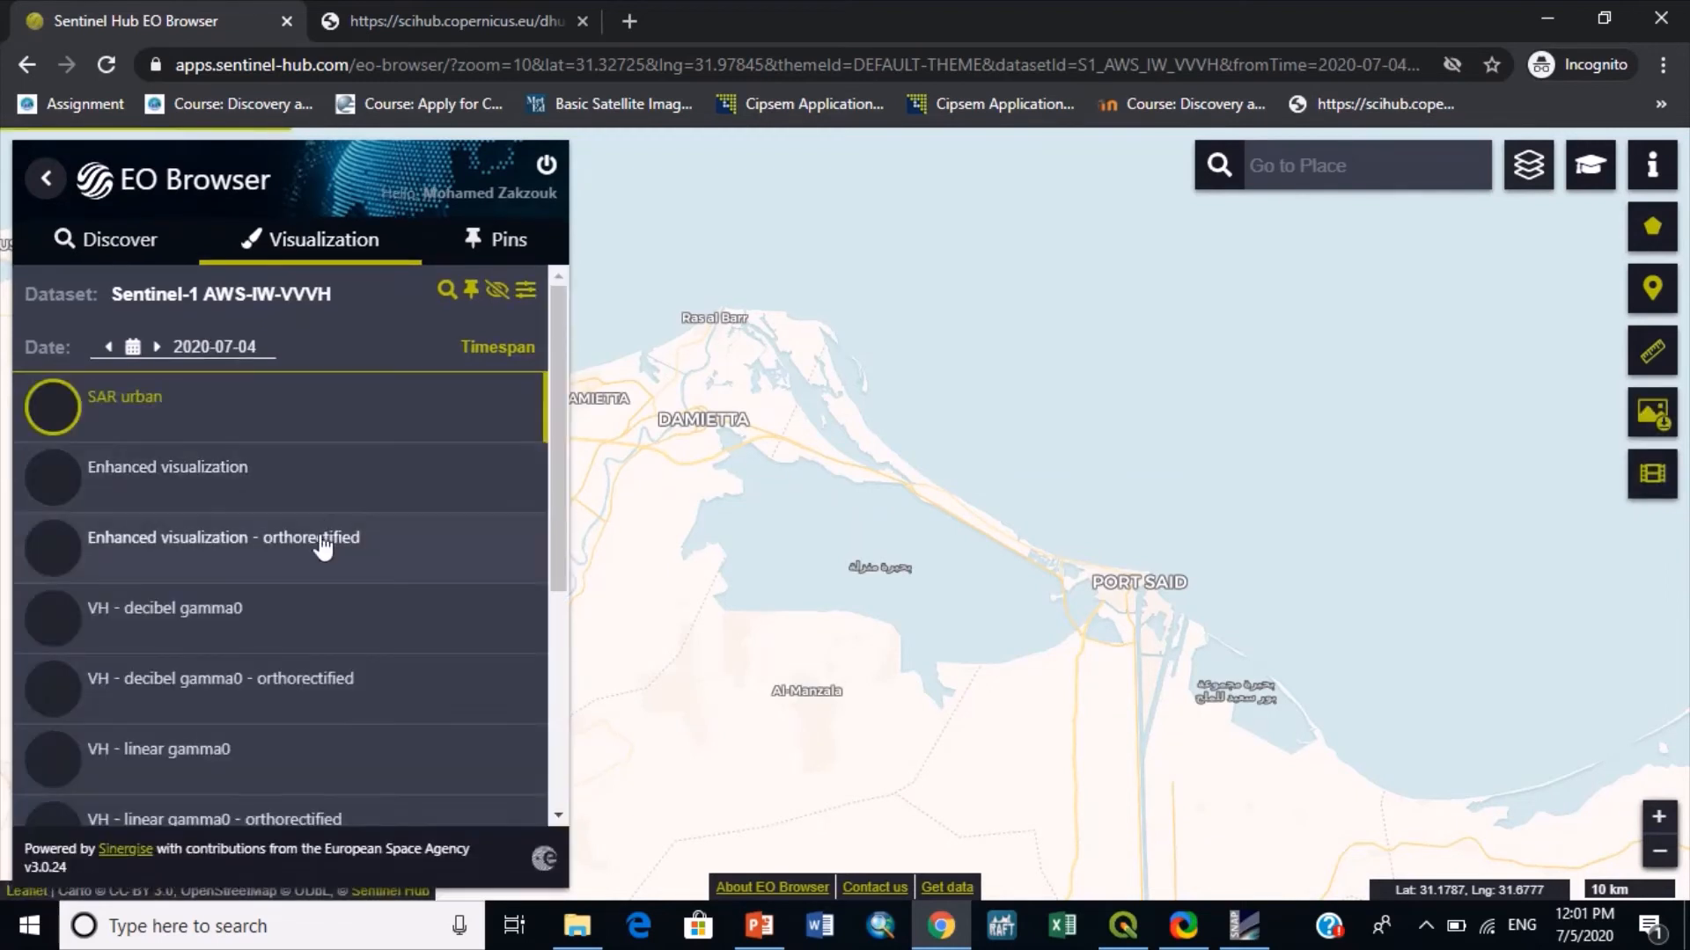
pyautogui.scroll(-5, 325, 546)
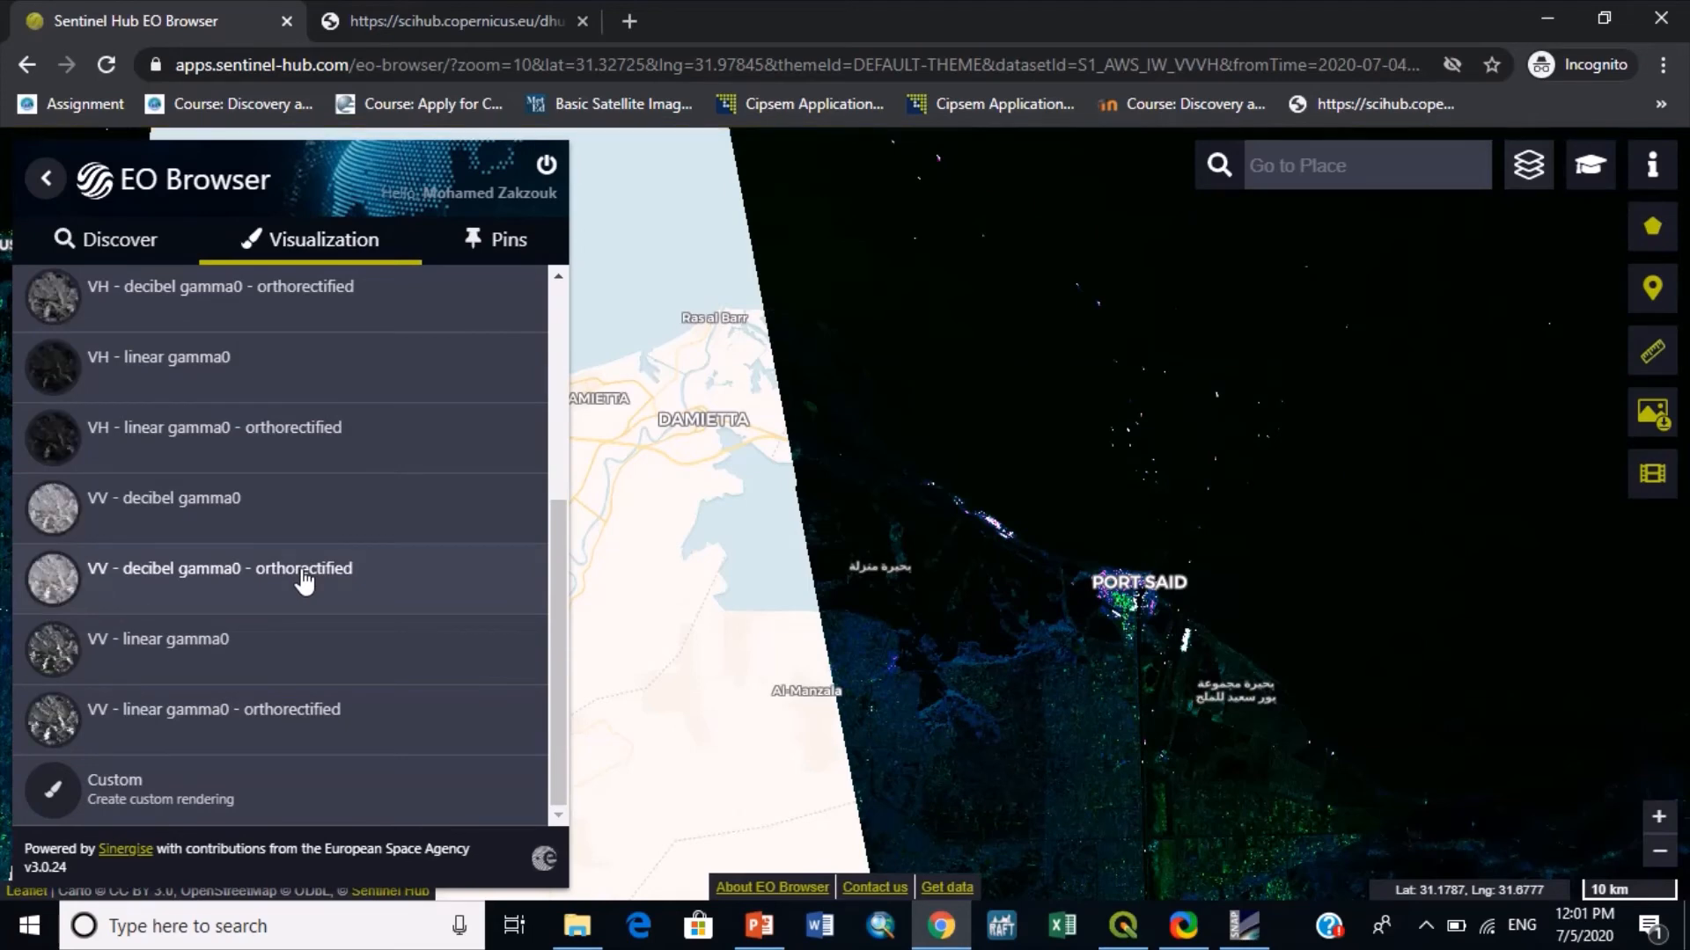
pyautogui.click(304, 581)
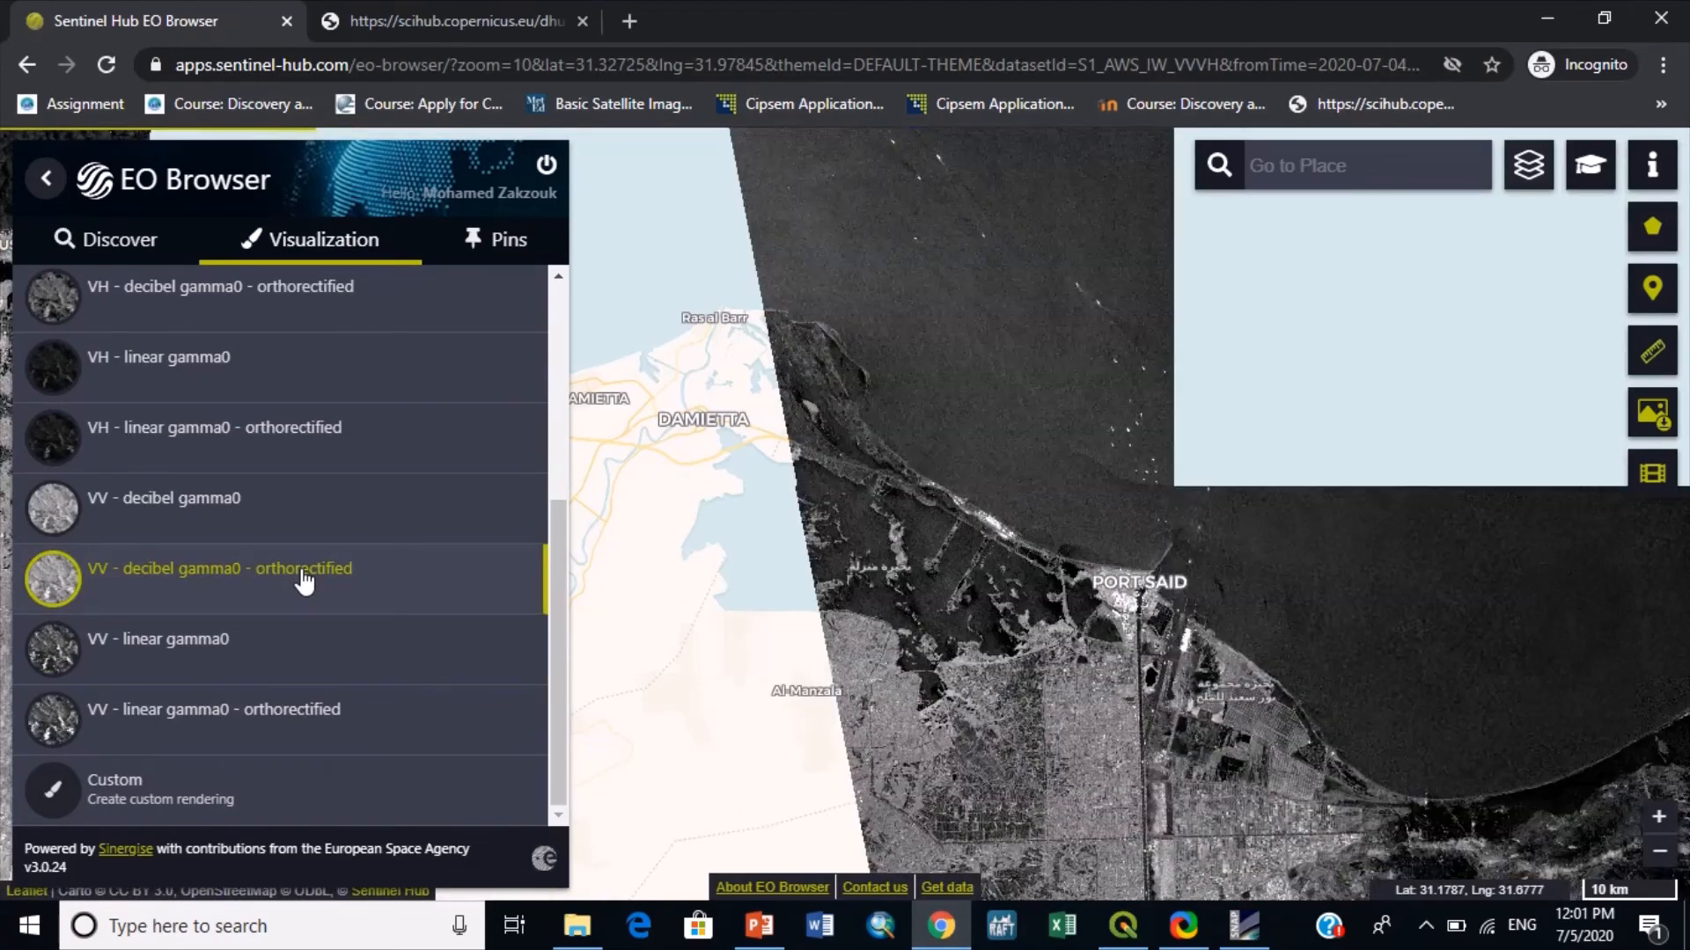
pyautogui.moveTo(1065, 466); pyautogui.dragTo(1097, 509)
pyautogui.scroll(-1, 1089, 495)
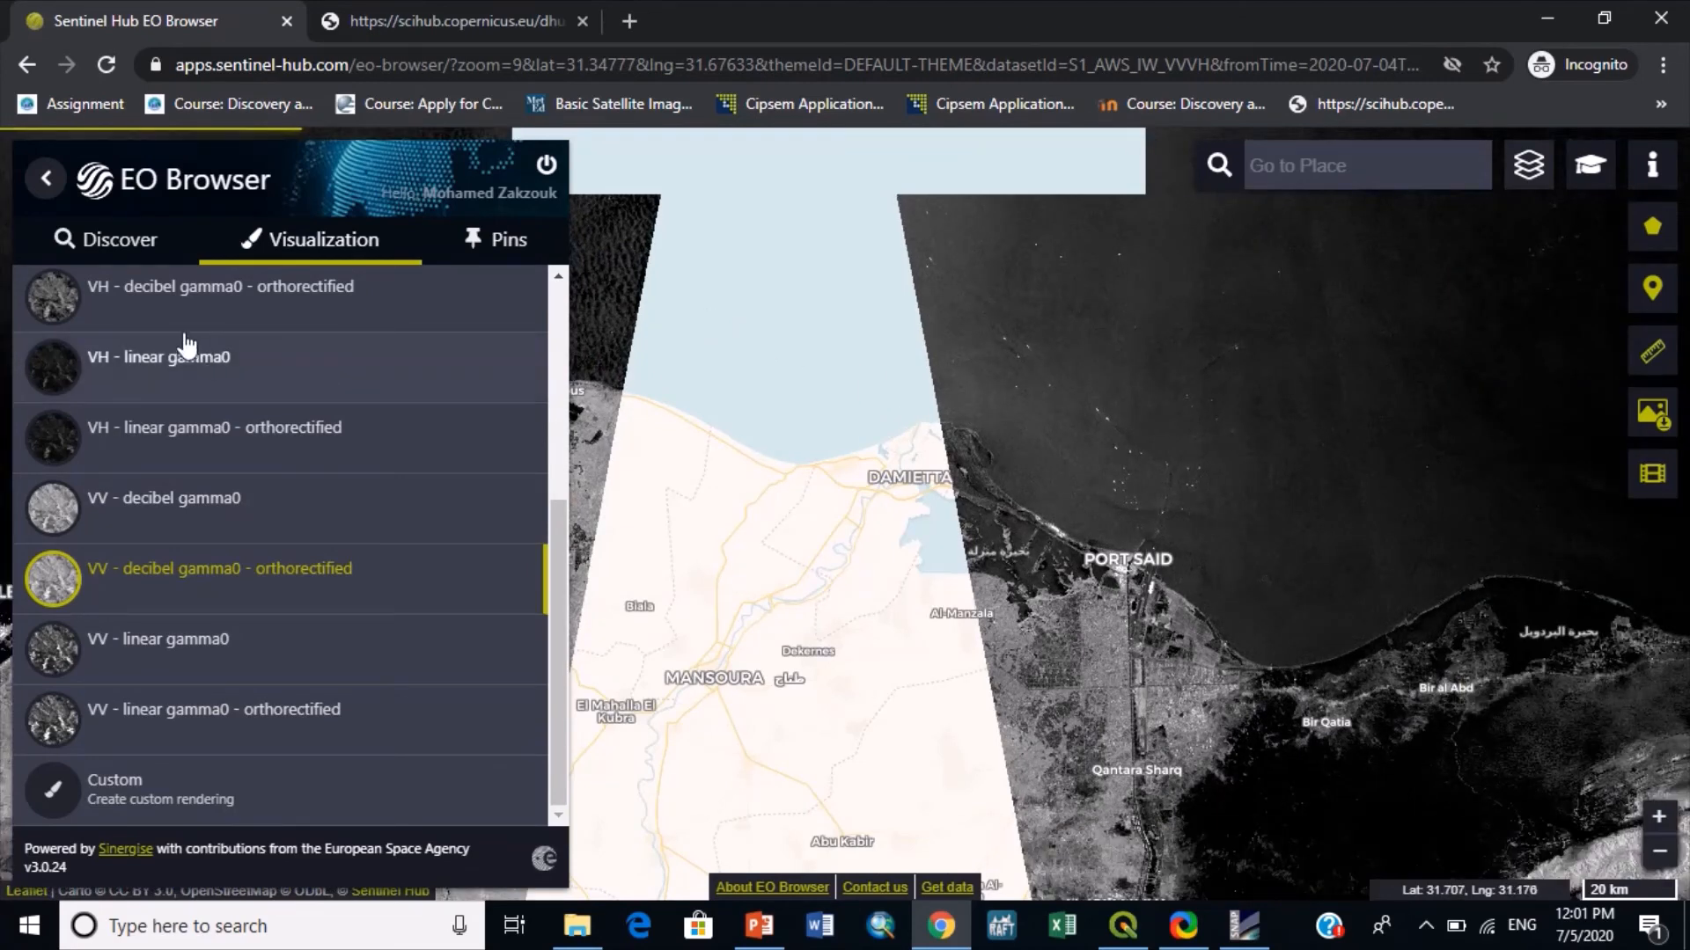
# - Change the Sentinel-1 visualization date to 2019-05-21
pyautogui.scroll(5, 198, 334)
pyautogui.click(198, 346)
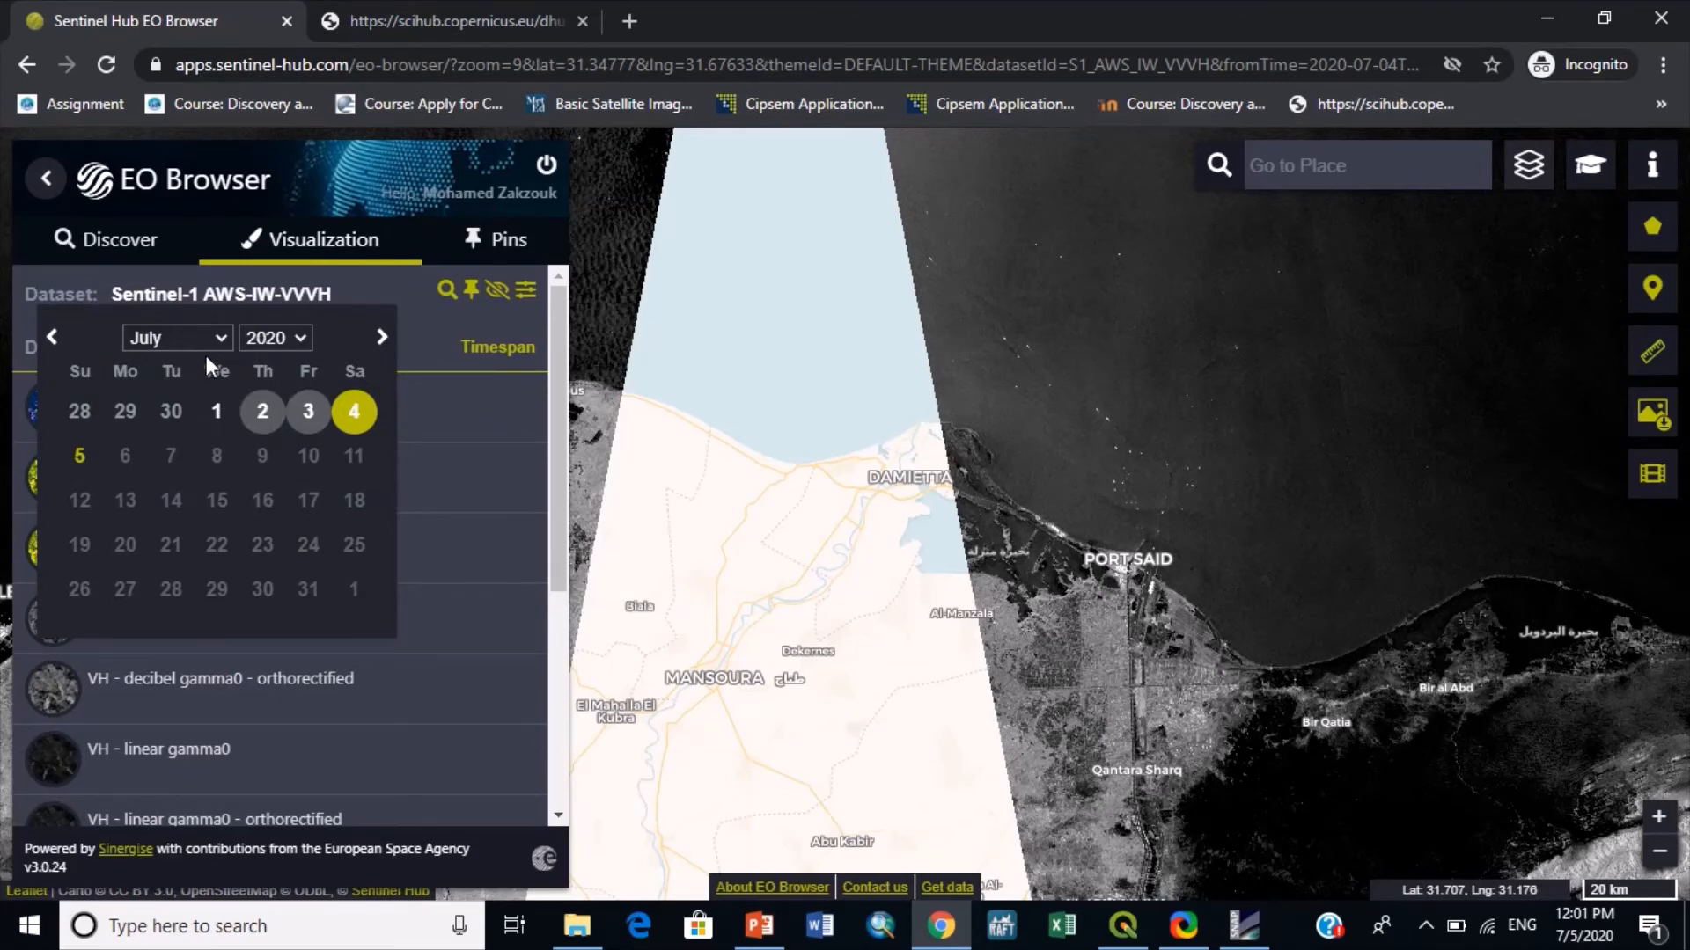
pyautogui.click(278, 343)
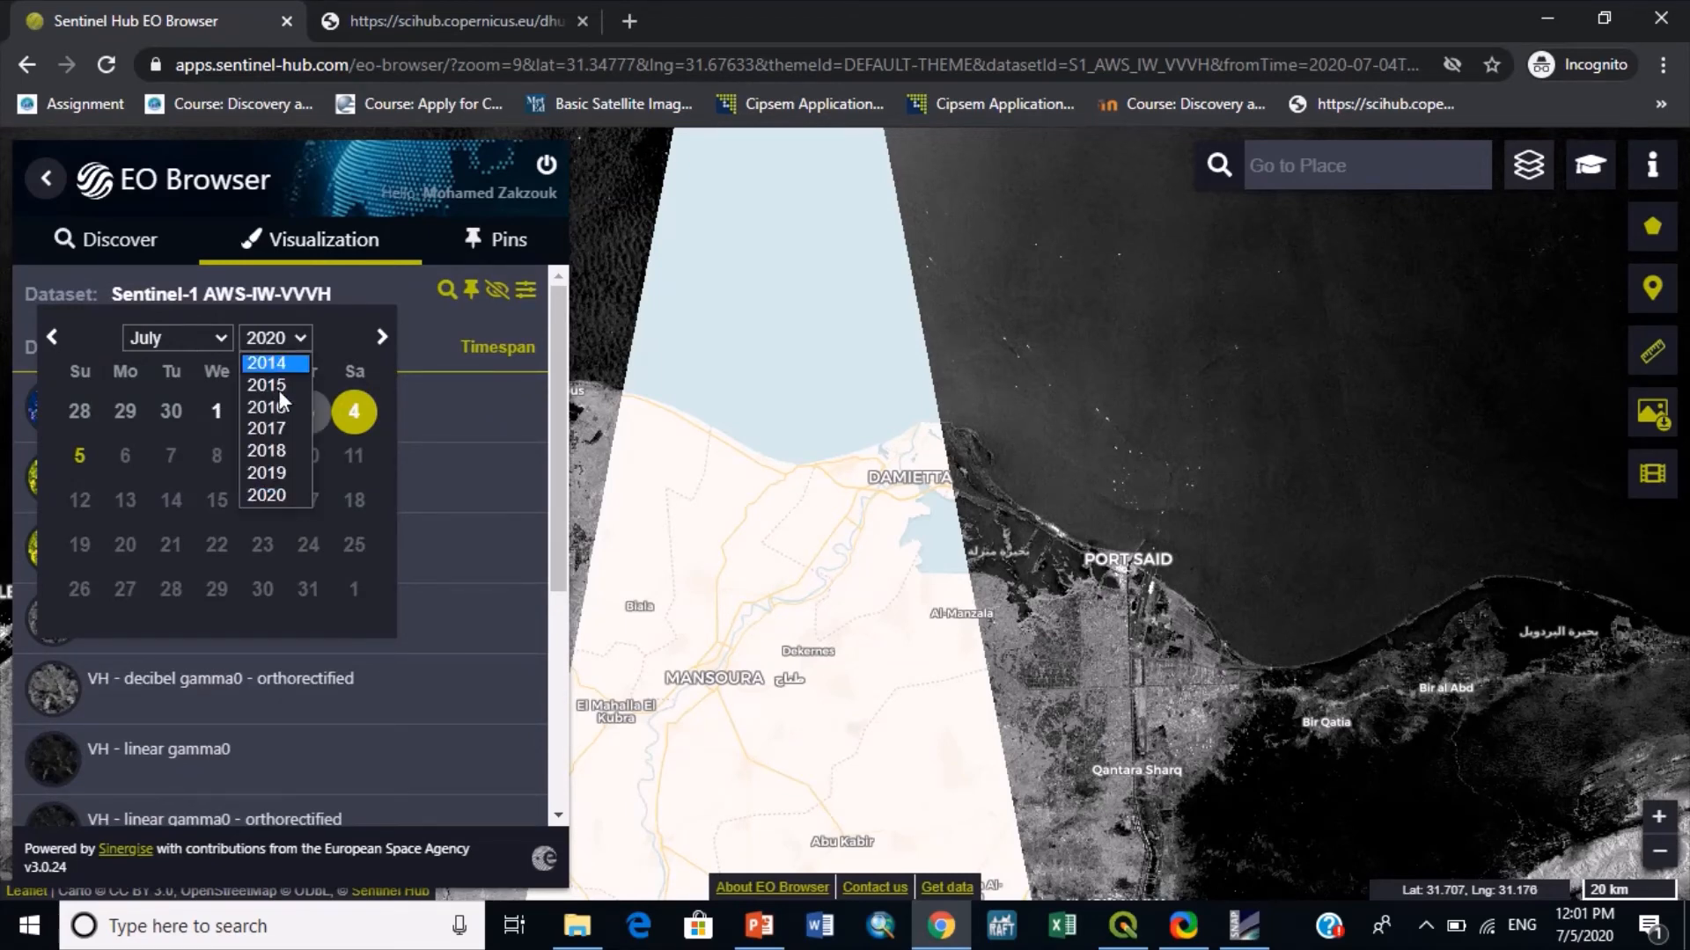
pyautogui.click(269, 473)
pyautogui.click(177, 344)
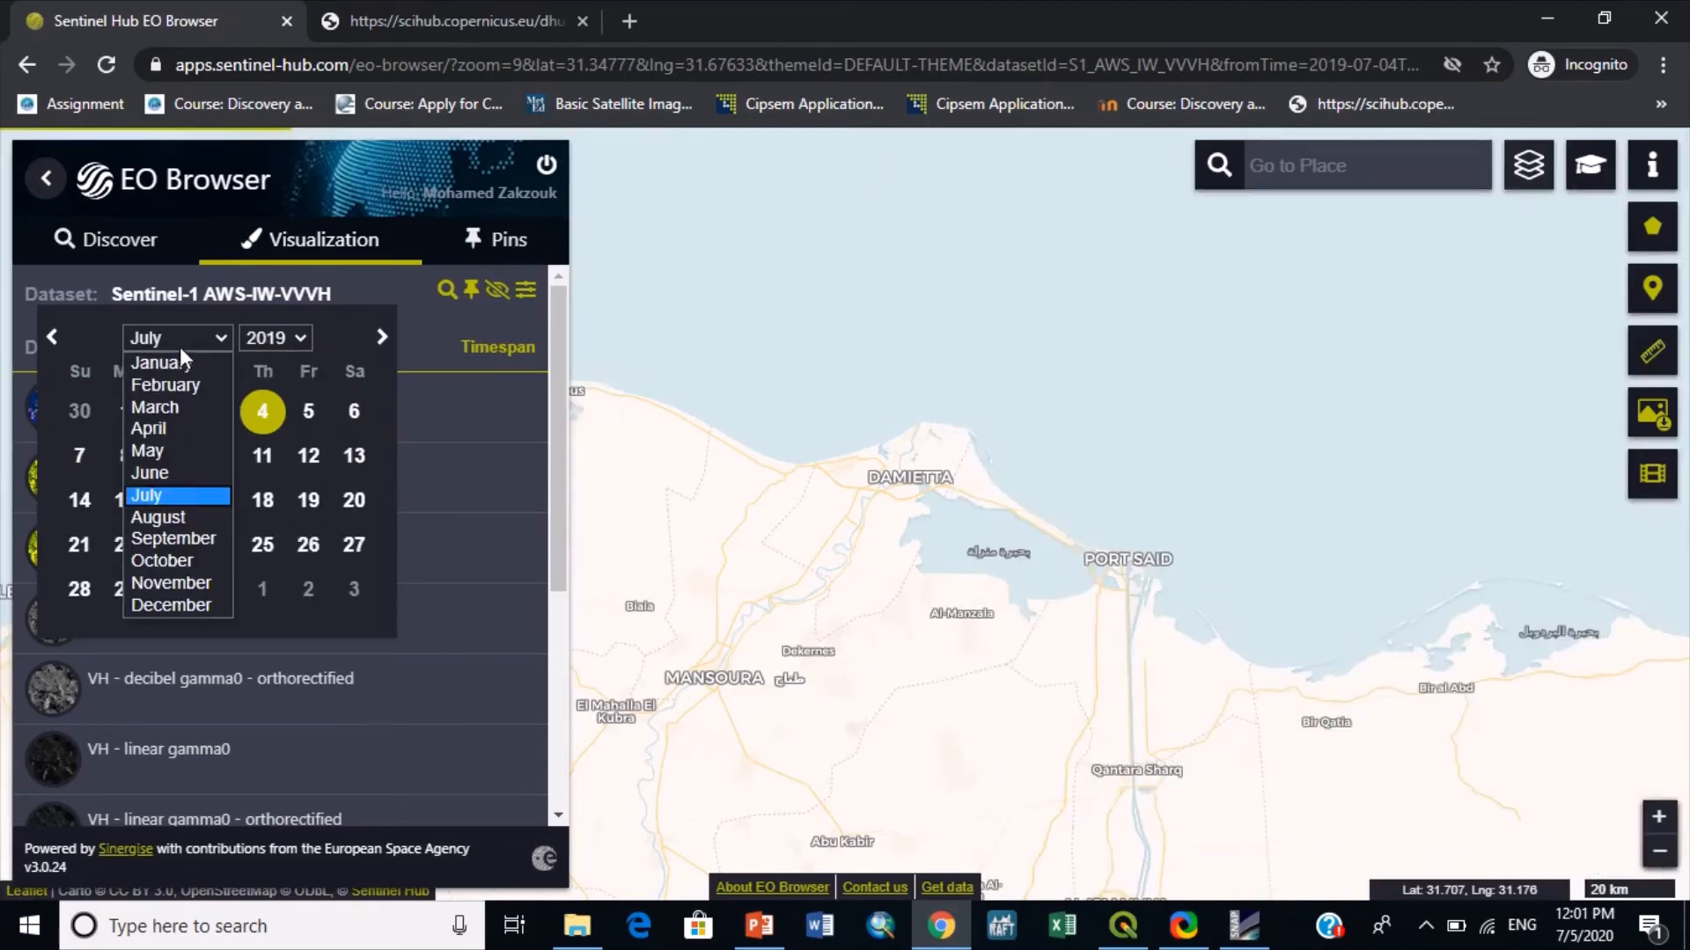
pyautogui.click(167, 452)
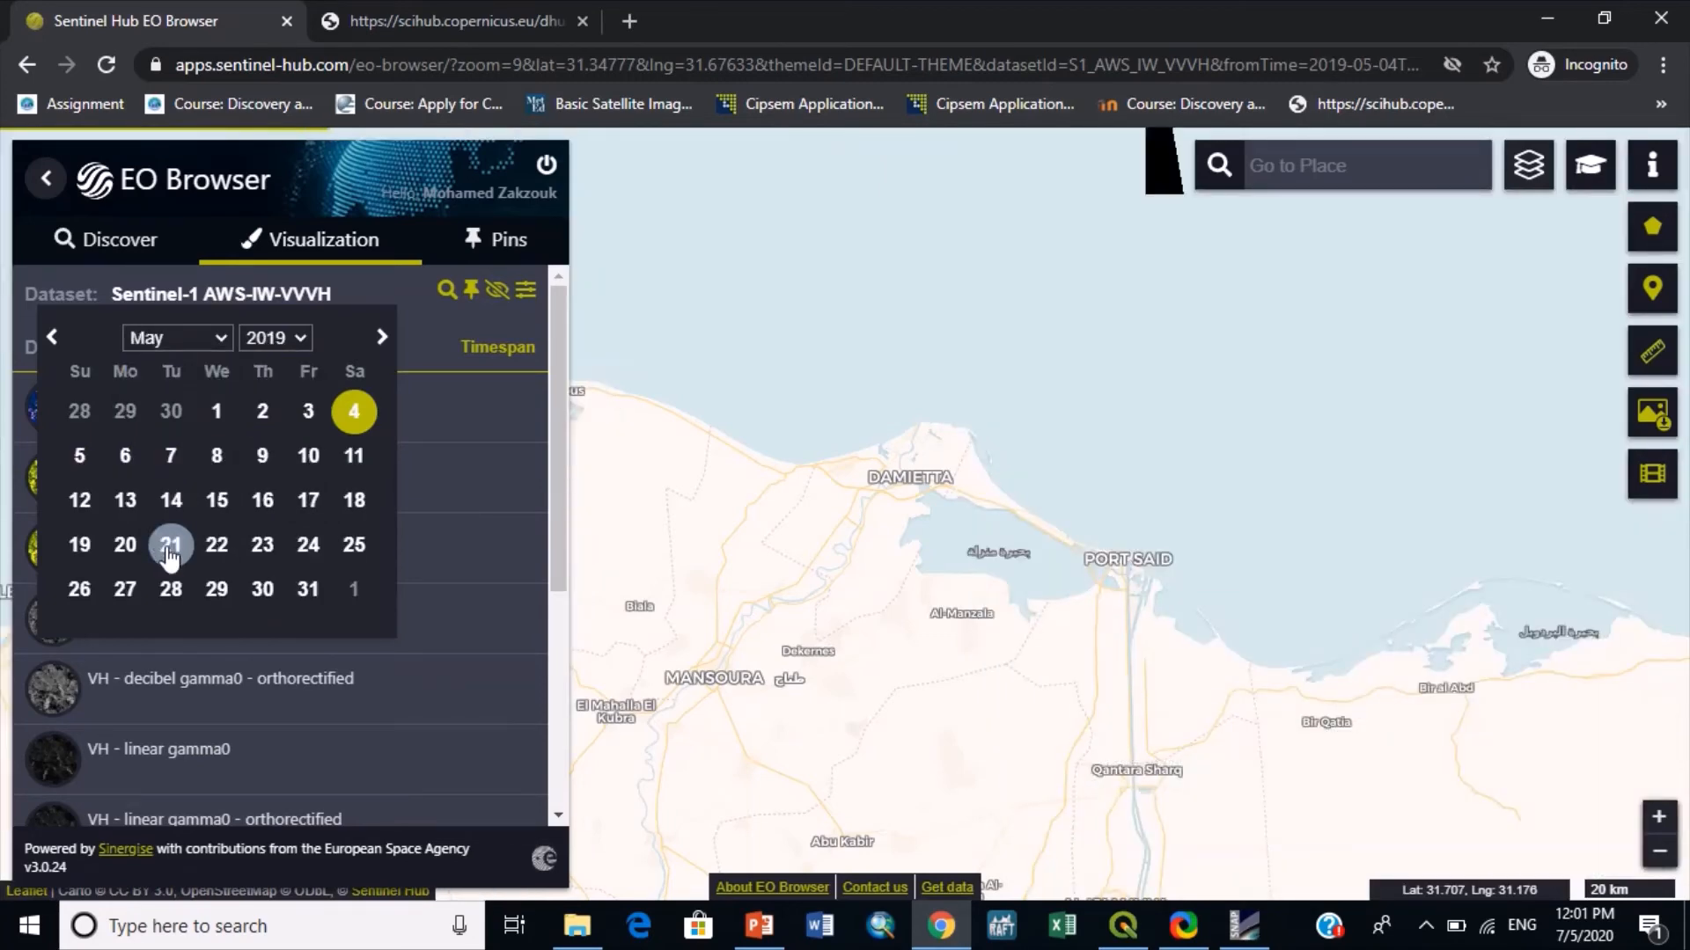
pyautogui.click(169, 543)
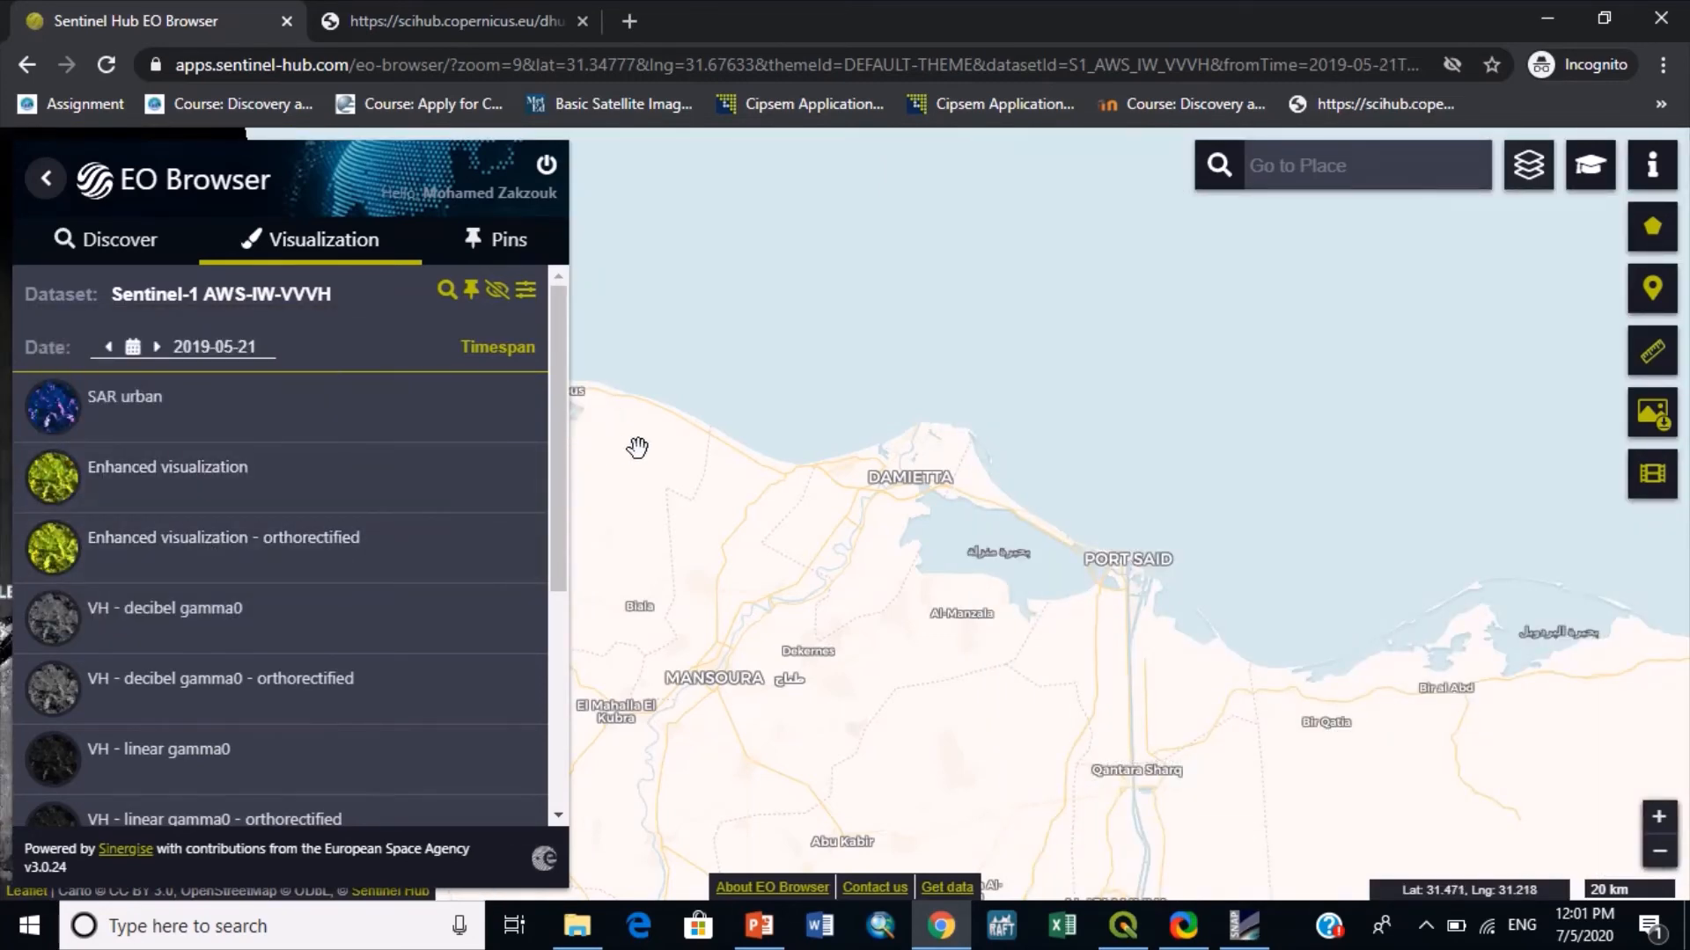
# - Examine the dark ship-discharge slick offshore of Alexandria in the 2019-05-21 Sentinel-1 image
pyautogui.moveTo(644, 448); pyautogui.dragTo(1461, 511)
pyautogui.scroll(1, 778, 513)
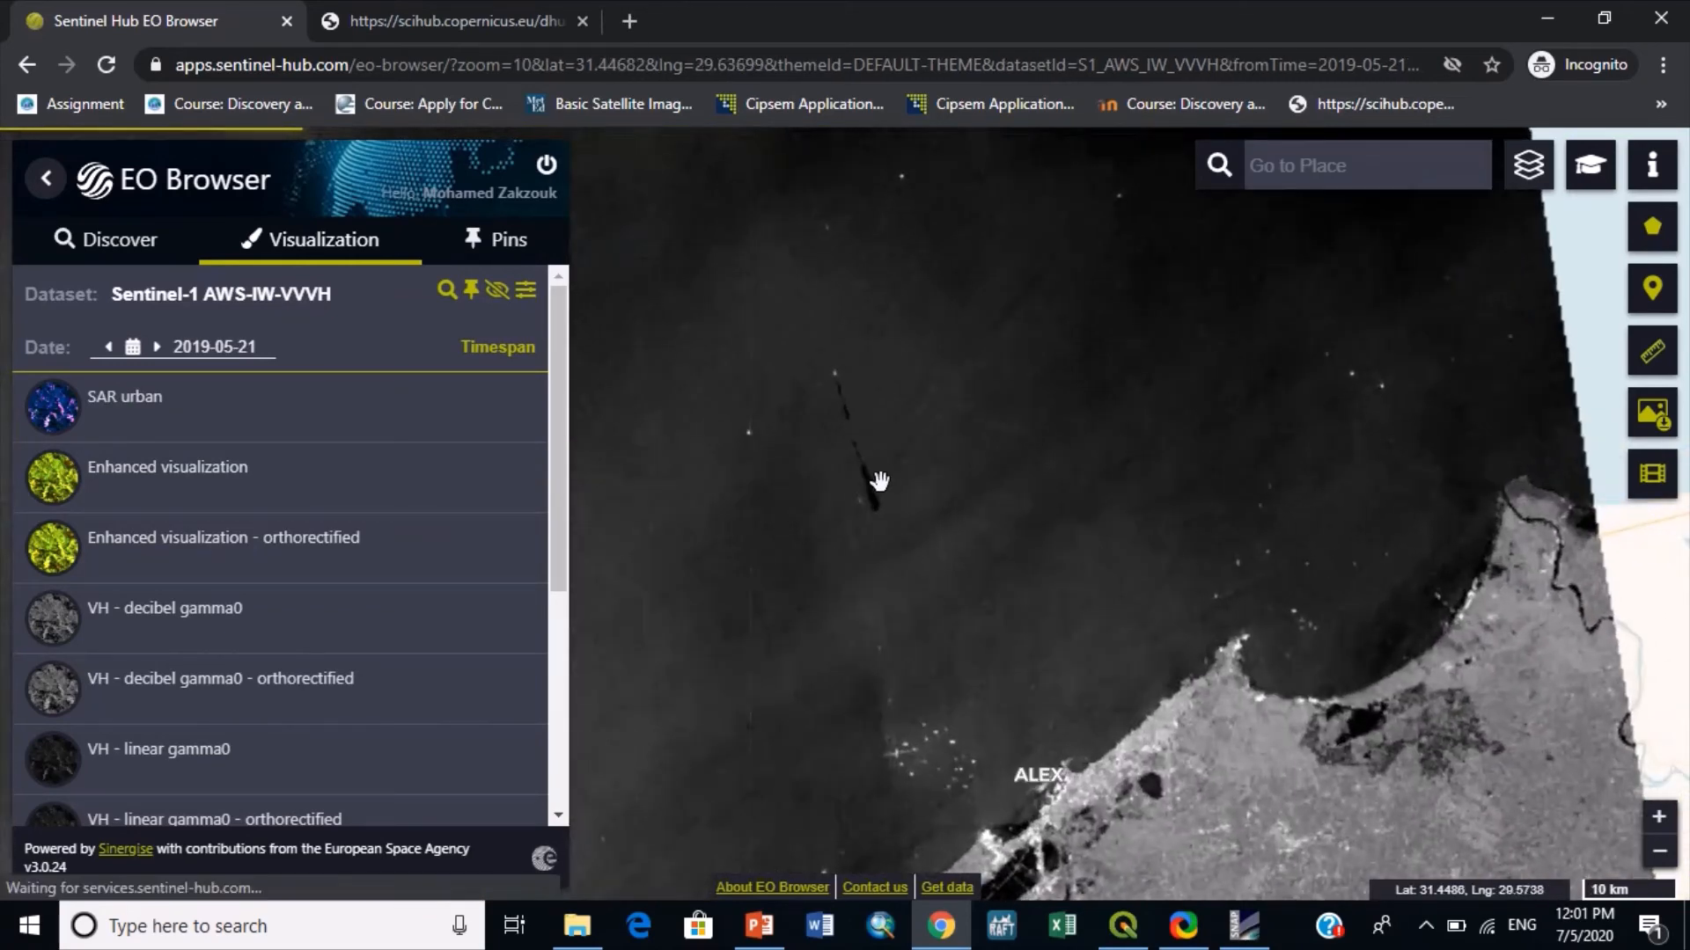
pyautogui.scroll(1, 885, 483)
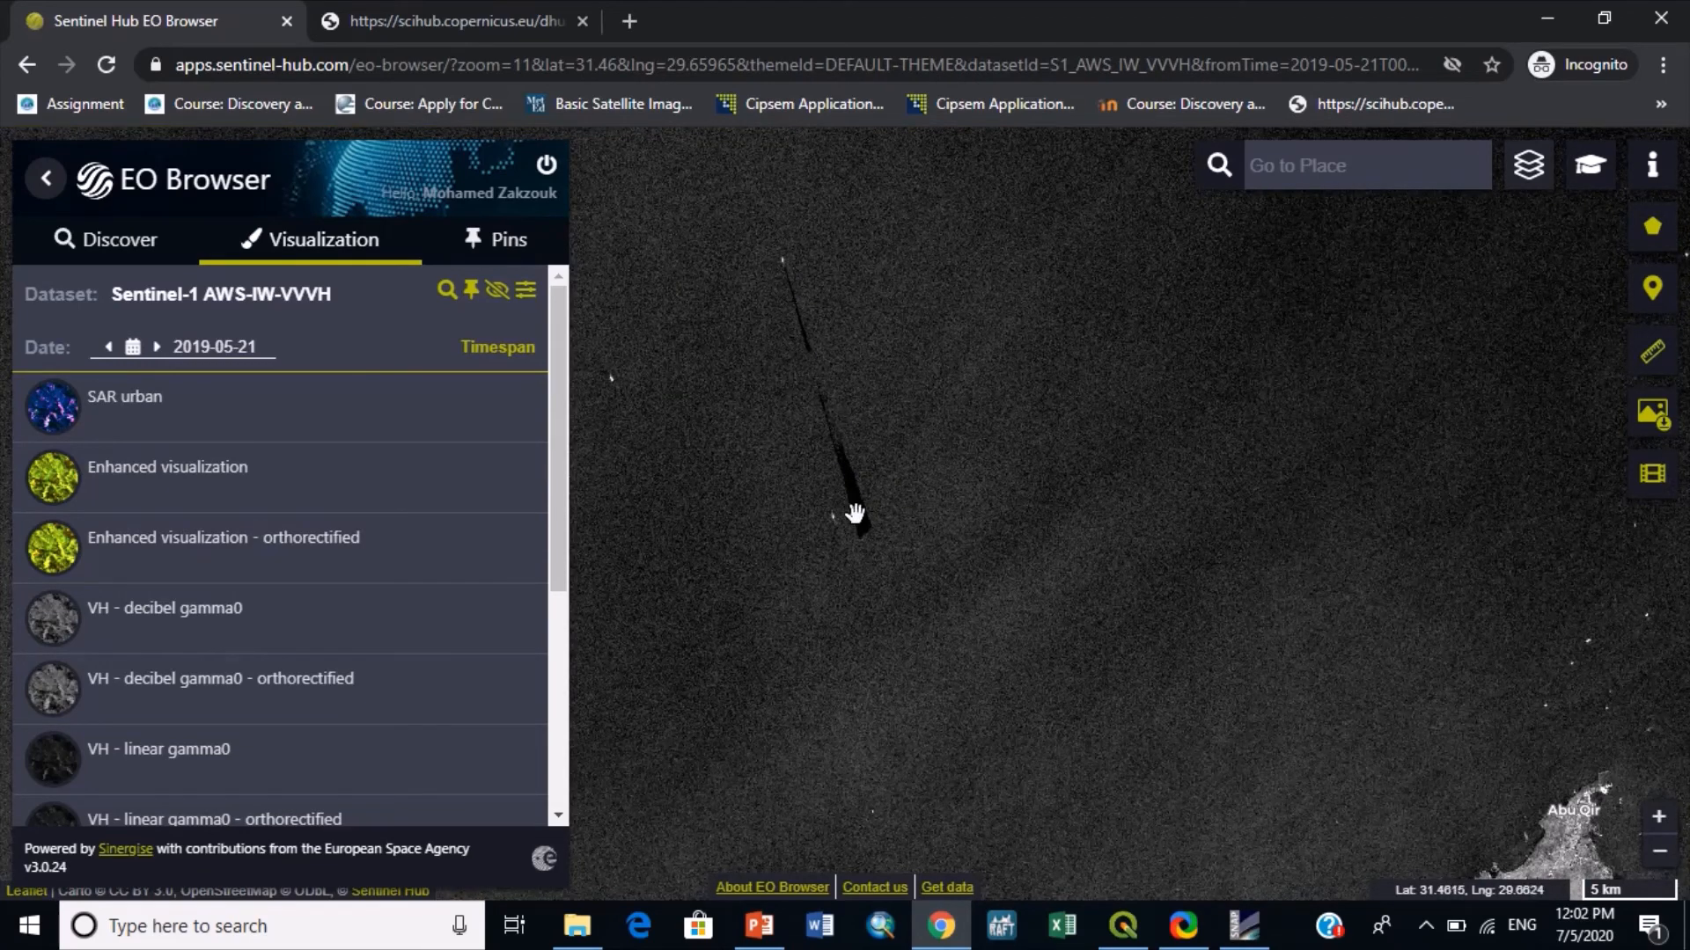
pyautogui.moveTo(853, 440); pyautogui.dragTo(1071, 632)
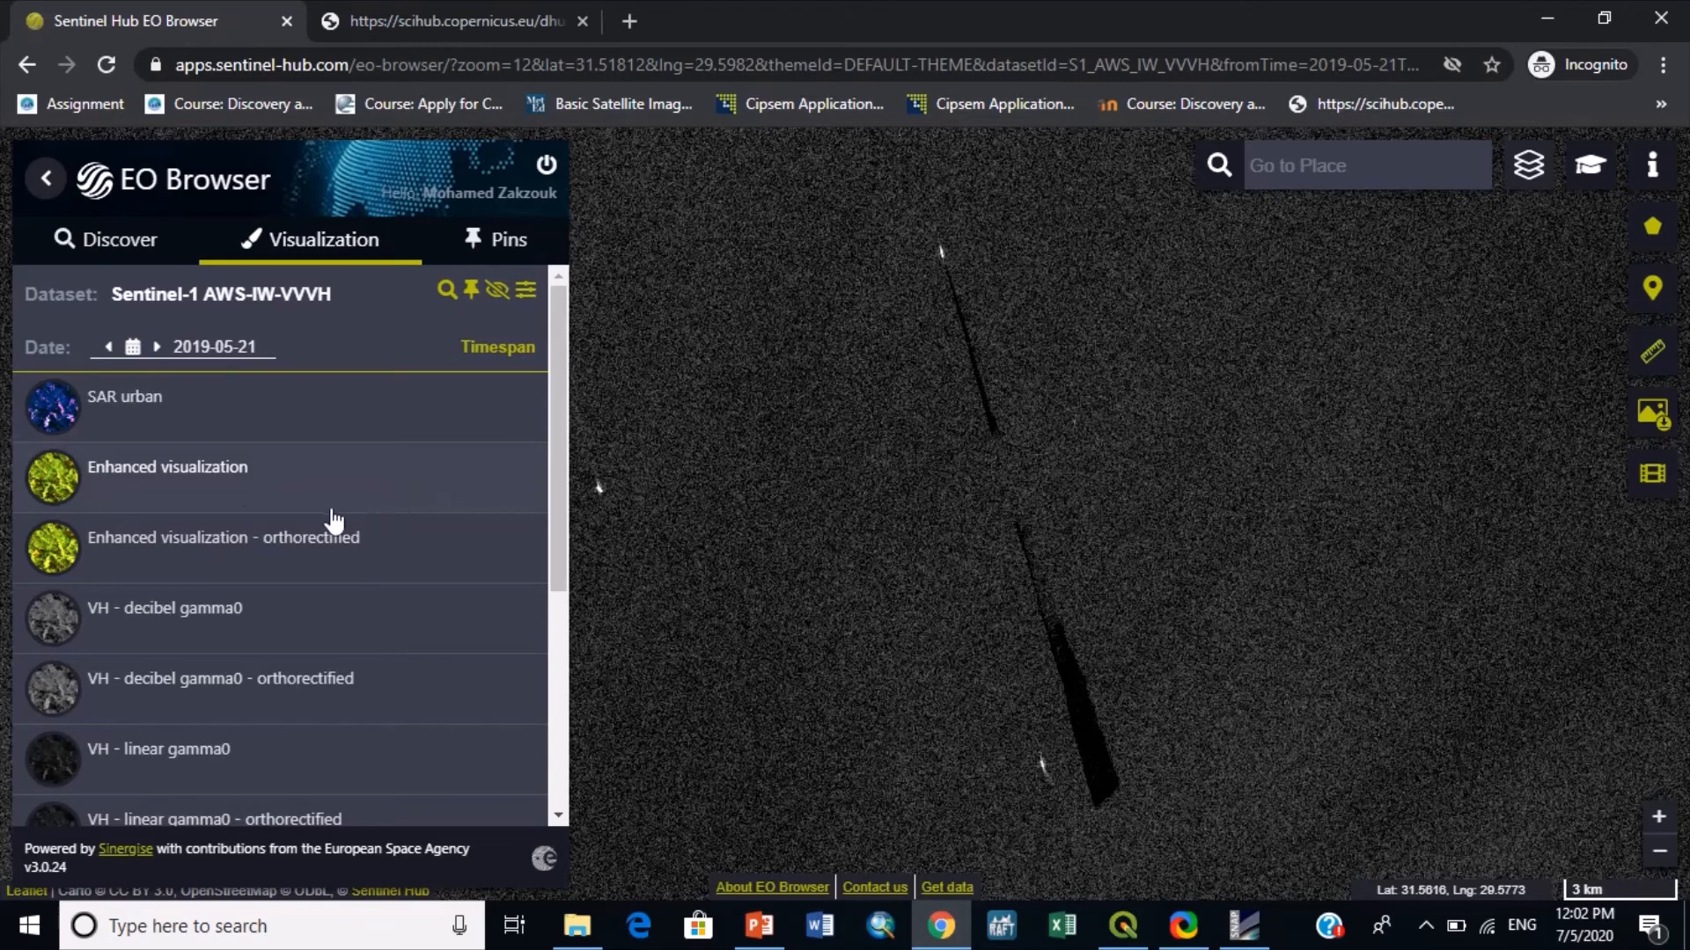
# - Change the Sentinel-1 visualization date to 2020-06-17
pyautogui.click(264, 352)
pyautogui.click(275, 342)
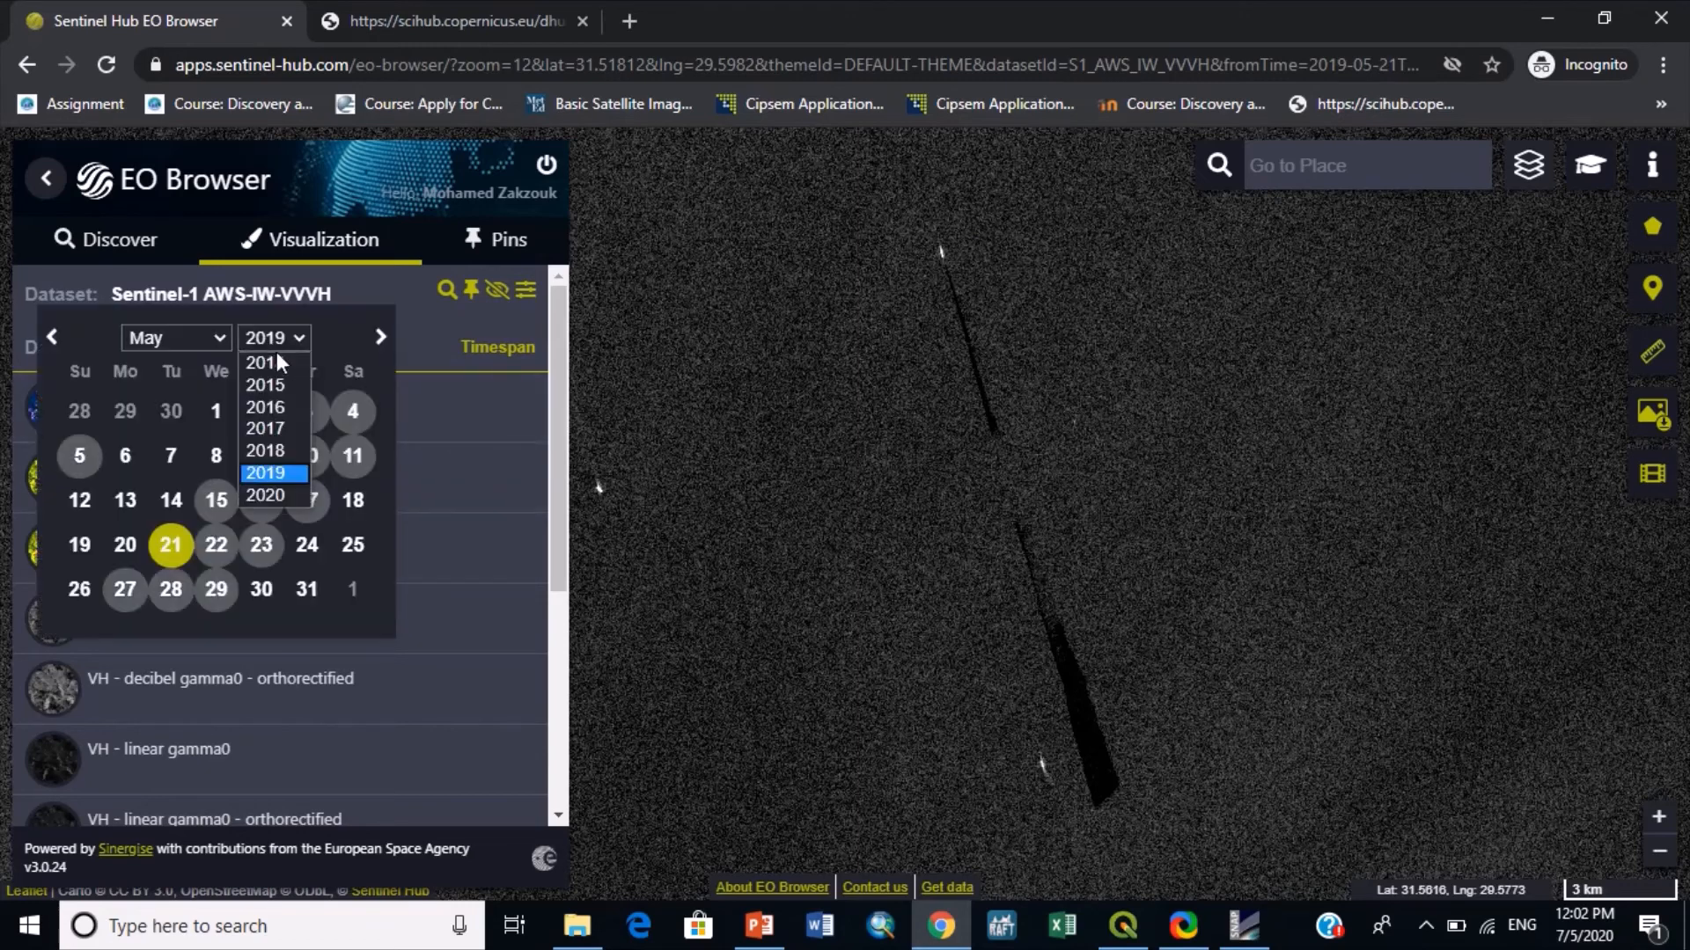
pyautogui.click(273, 495)
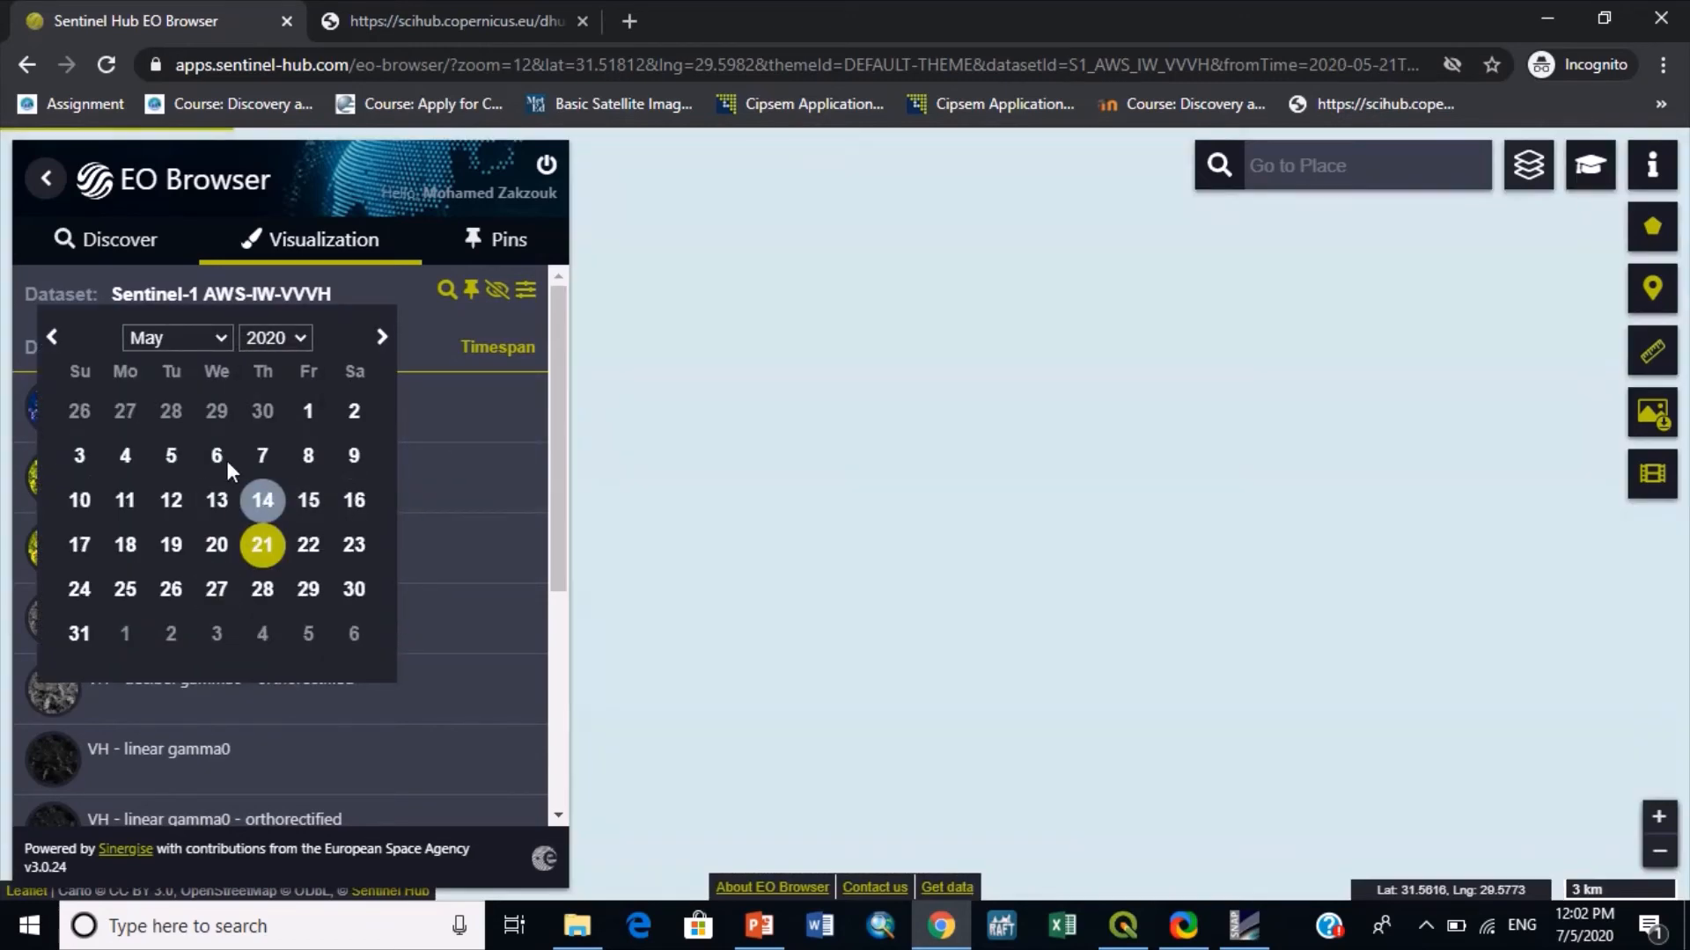
pyautogui.click(132, 338)
pyautogui.click(151, 473)
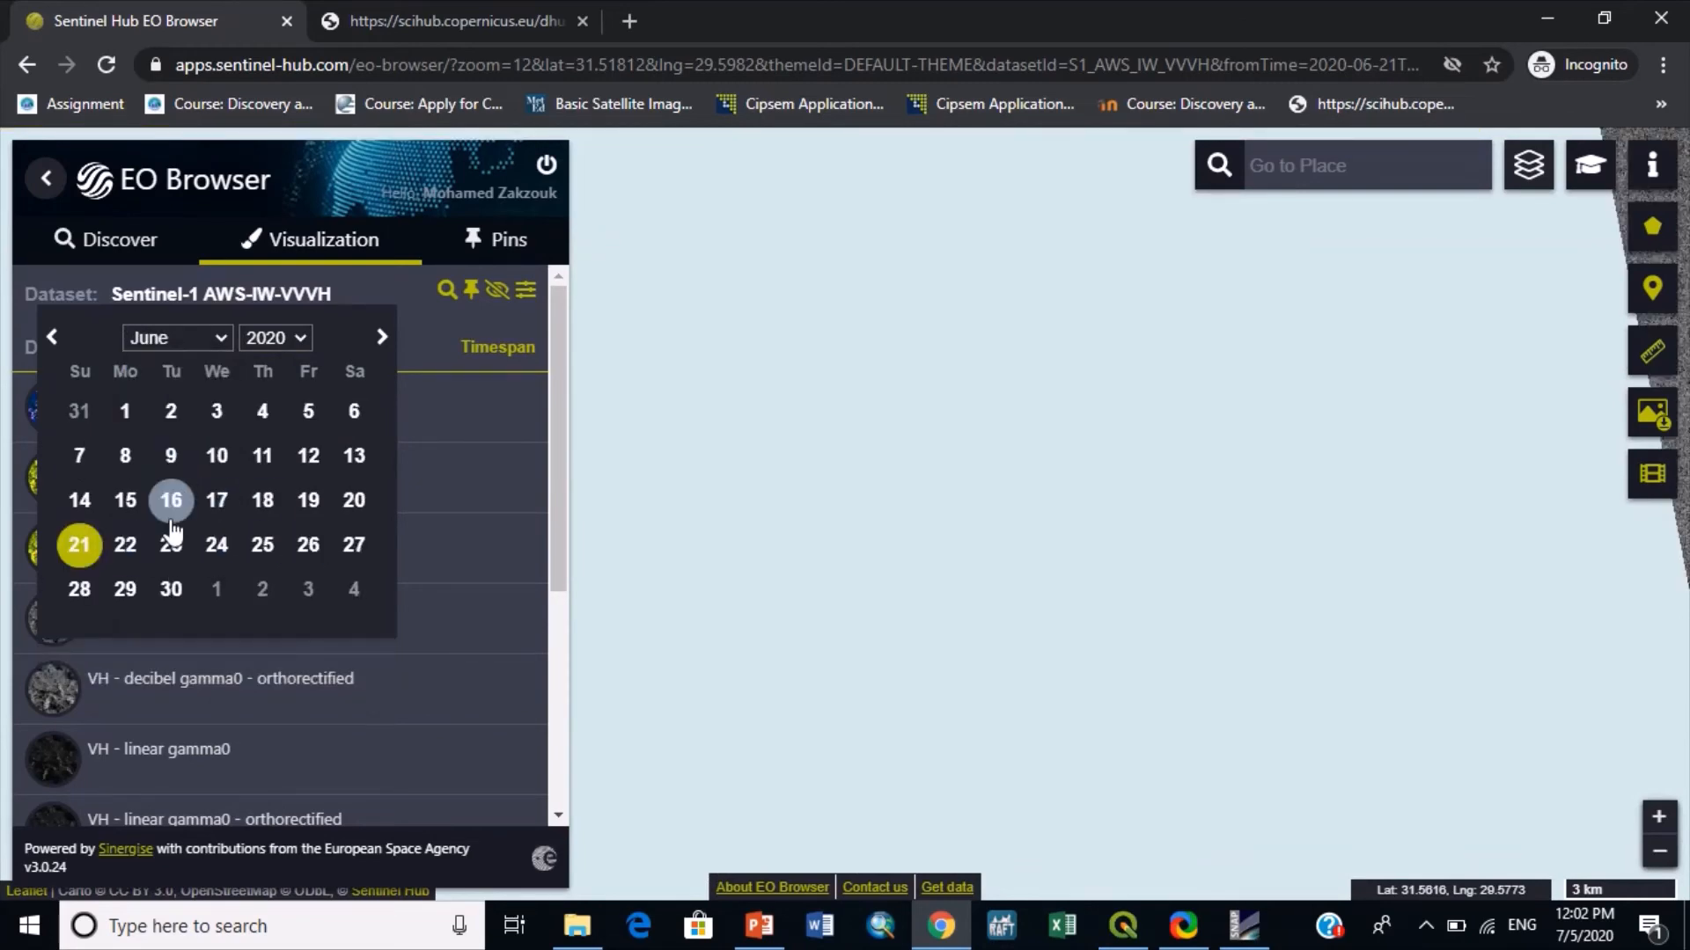
pyautogui.click(217, 500)
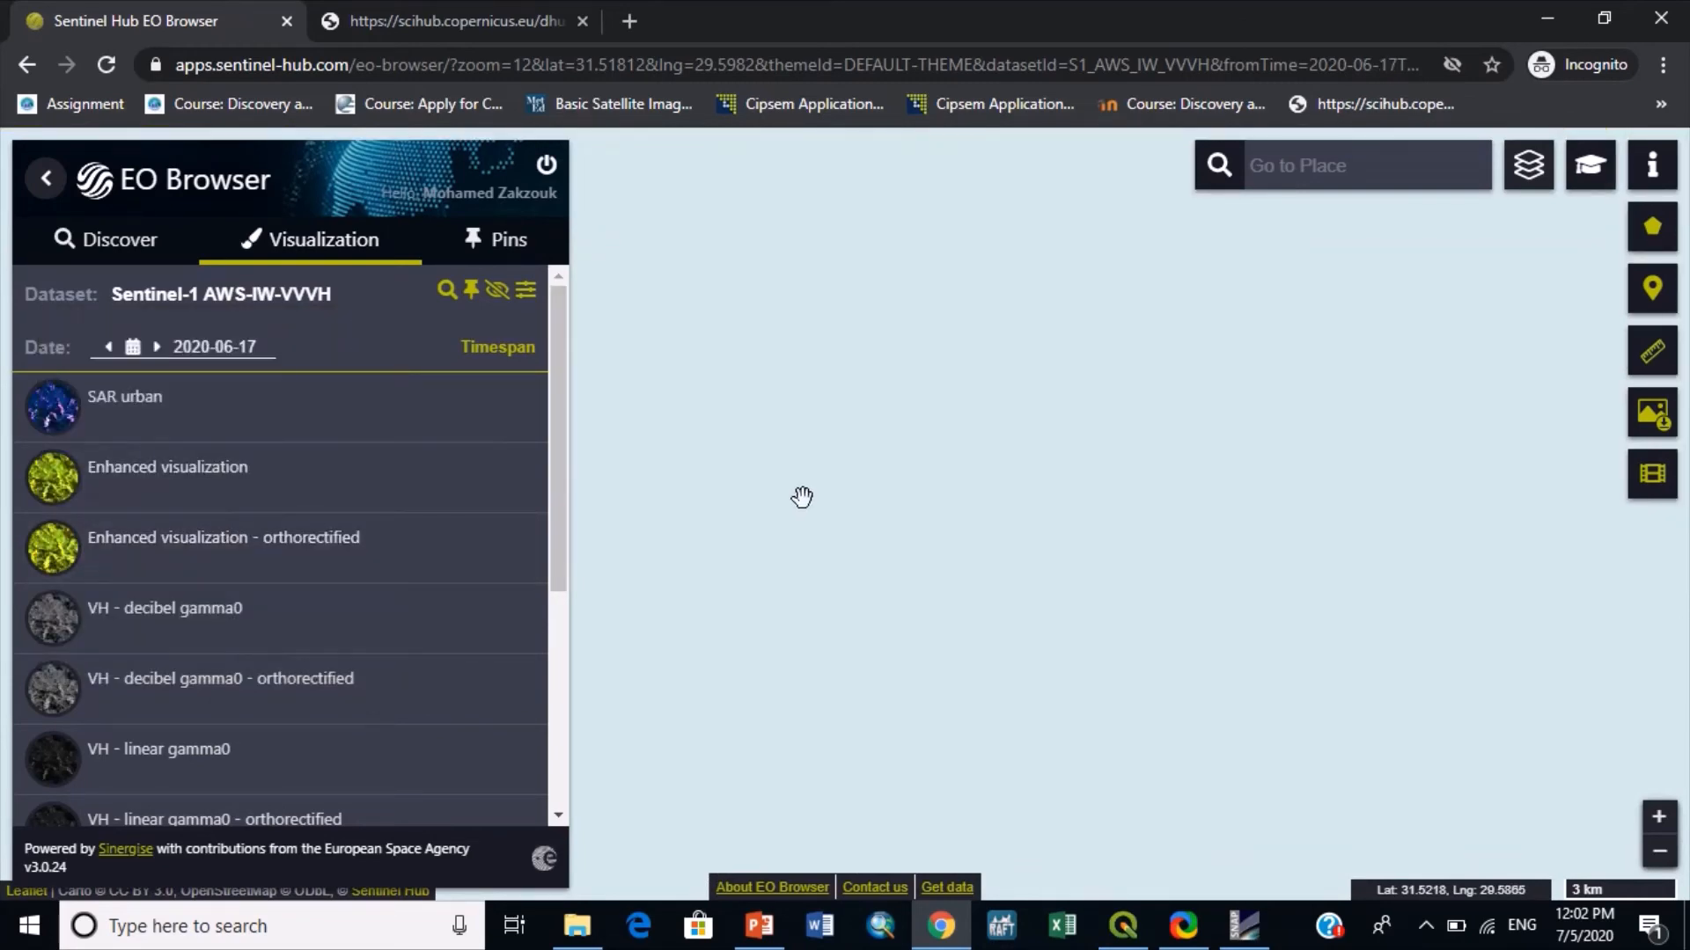
# - Locate and examine the long dark slick in the sea north of the Nile Delta in the 2020-06-17 image
pyautogui.scroll(-1, 814, 499)
pyautogui.scroll(-2, 927, 540)
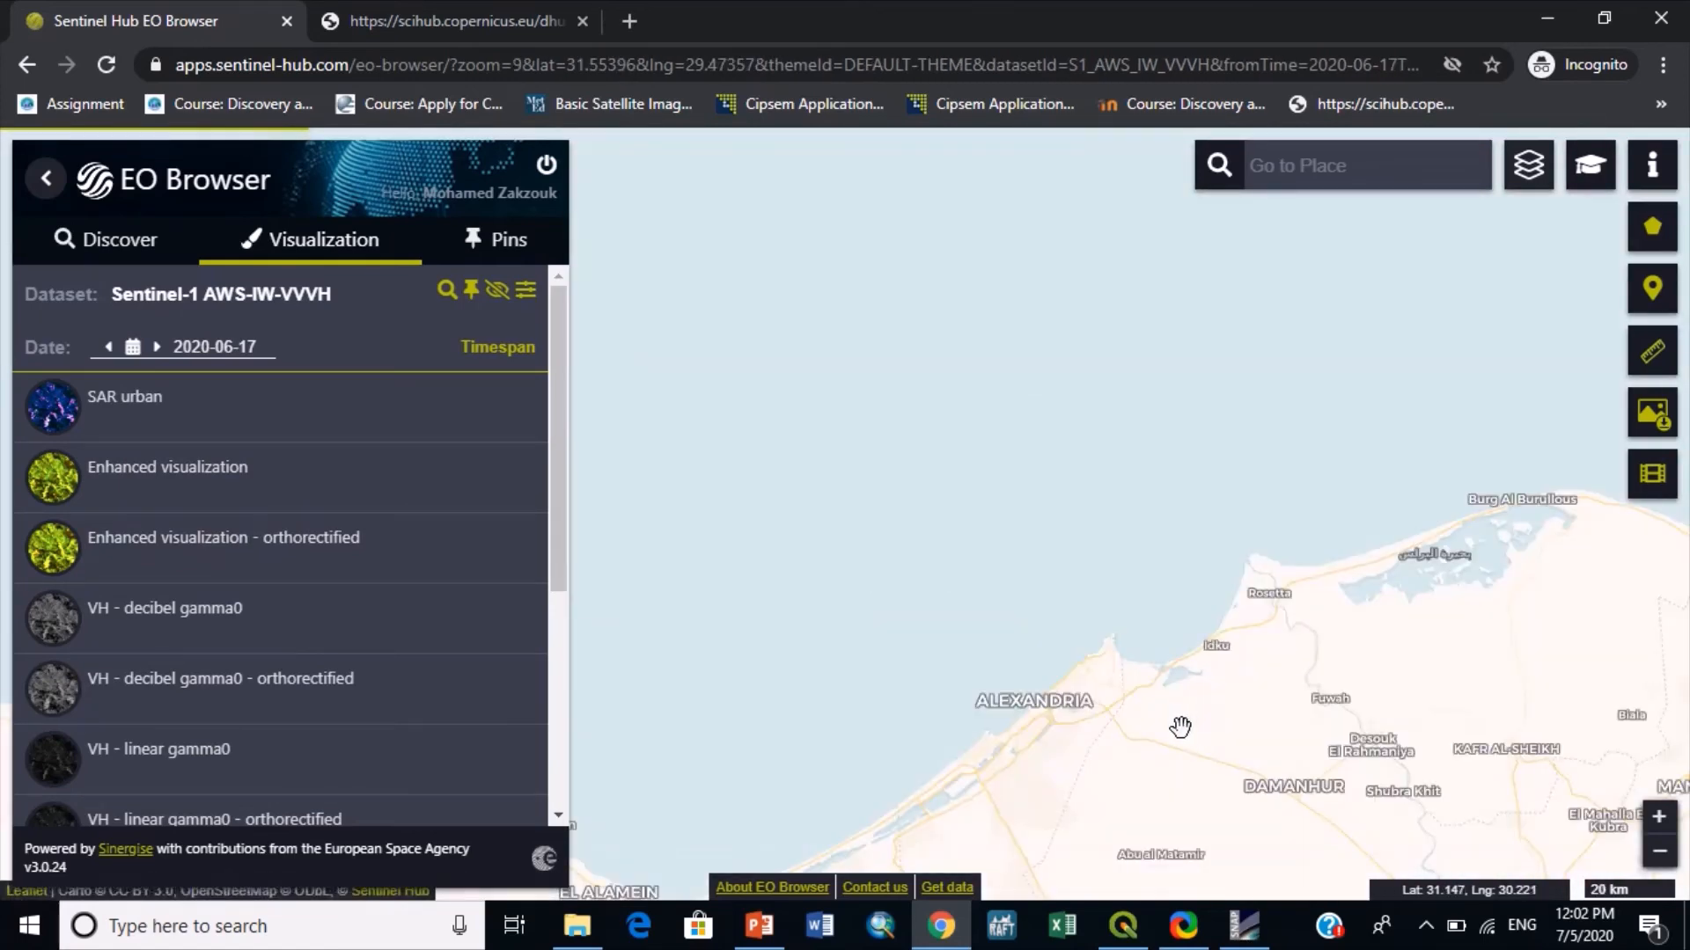
pyautogui.moveTo(1230, 694); pyautogui.dragTo(673, 591)
pyautogui.moveTo(936, 497); pyautogui.dragTo(1053, 622)
pyautogui.moveTo(1329, 500); pyautogui.dragTo(1120, 486)
pyautogui.scroll(1, 1120, 486)
pyautogui.moveTo(1221, 433); pyautogui.dragTo(1235, 569)
pyautogui.scroll(1, 1214, 401)
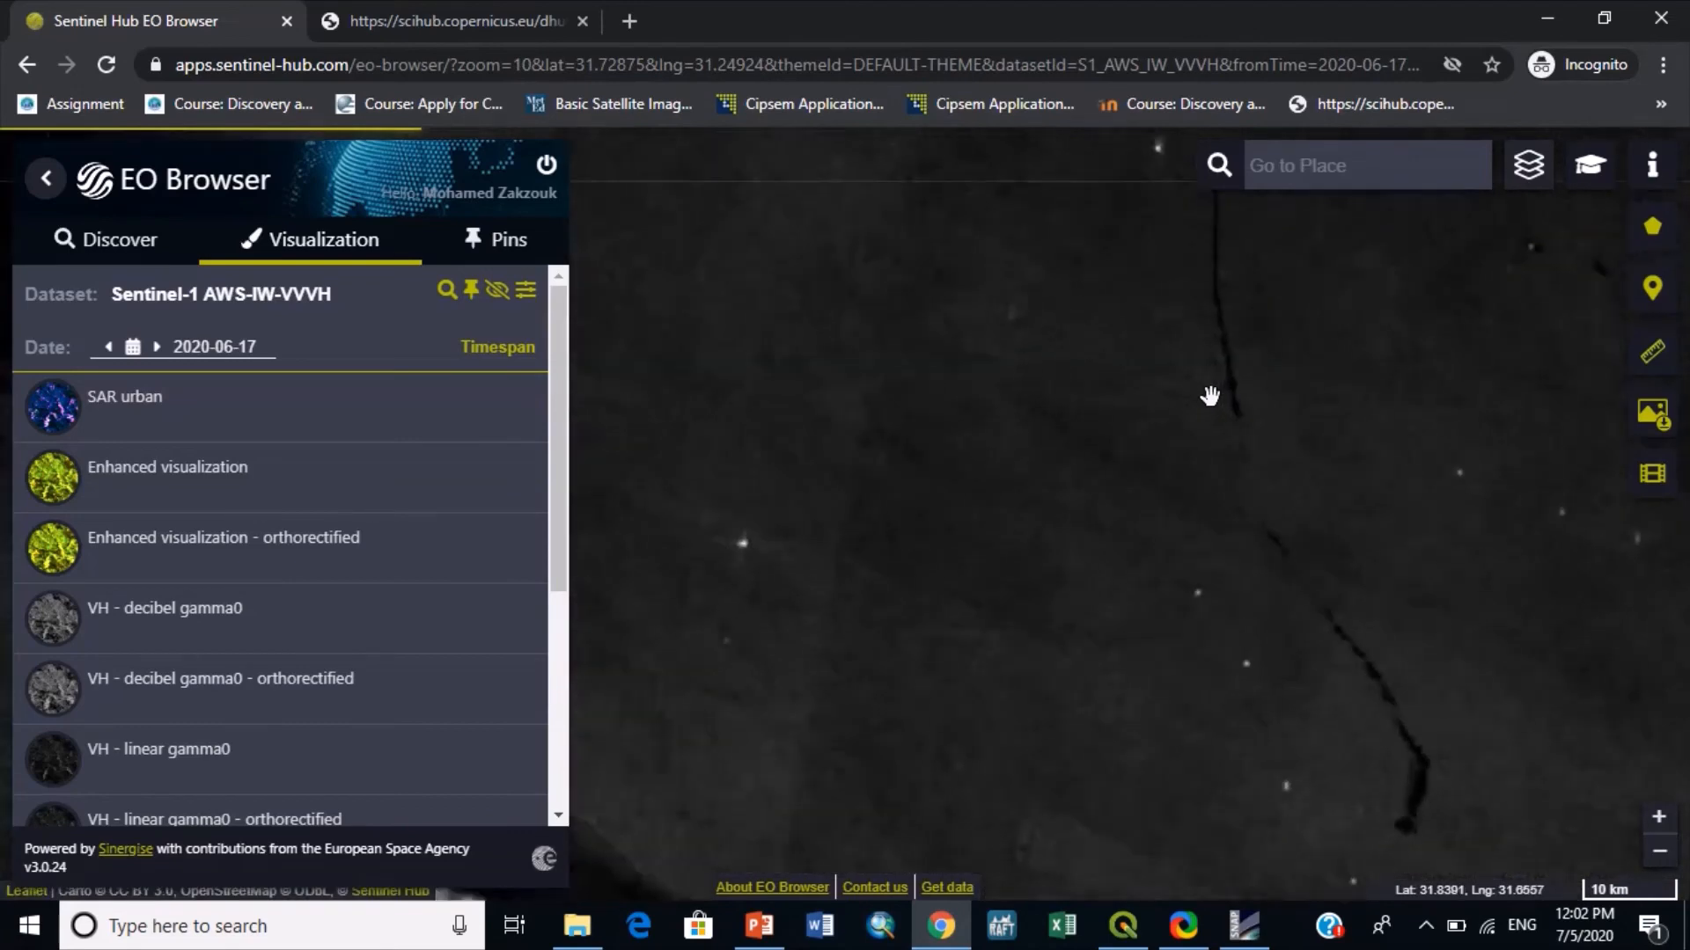
pyautogui.moveTo(1208, 371); pyautogui.dragTo(1051, 466)
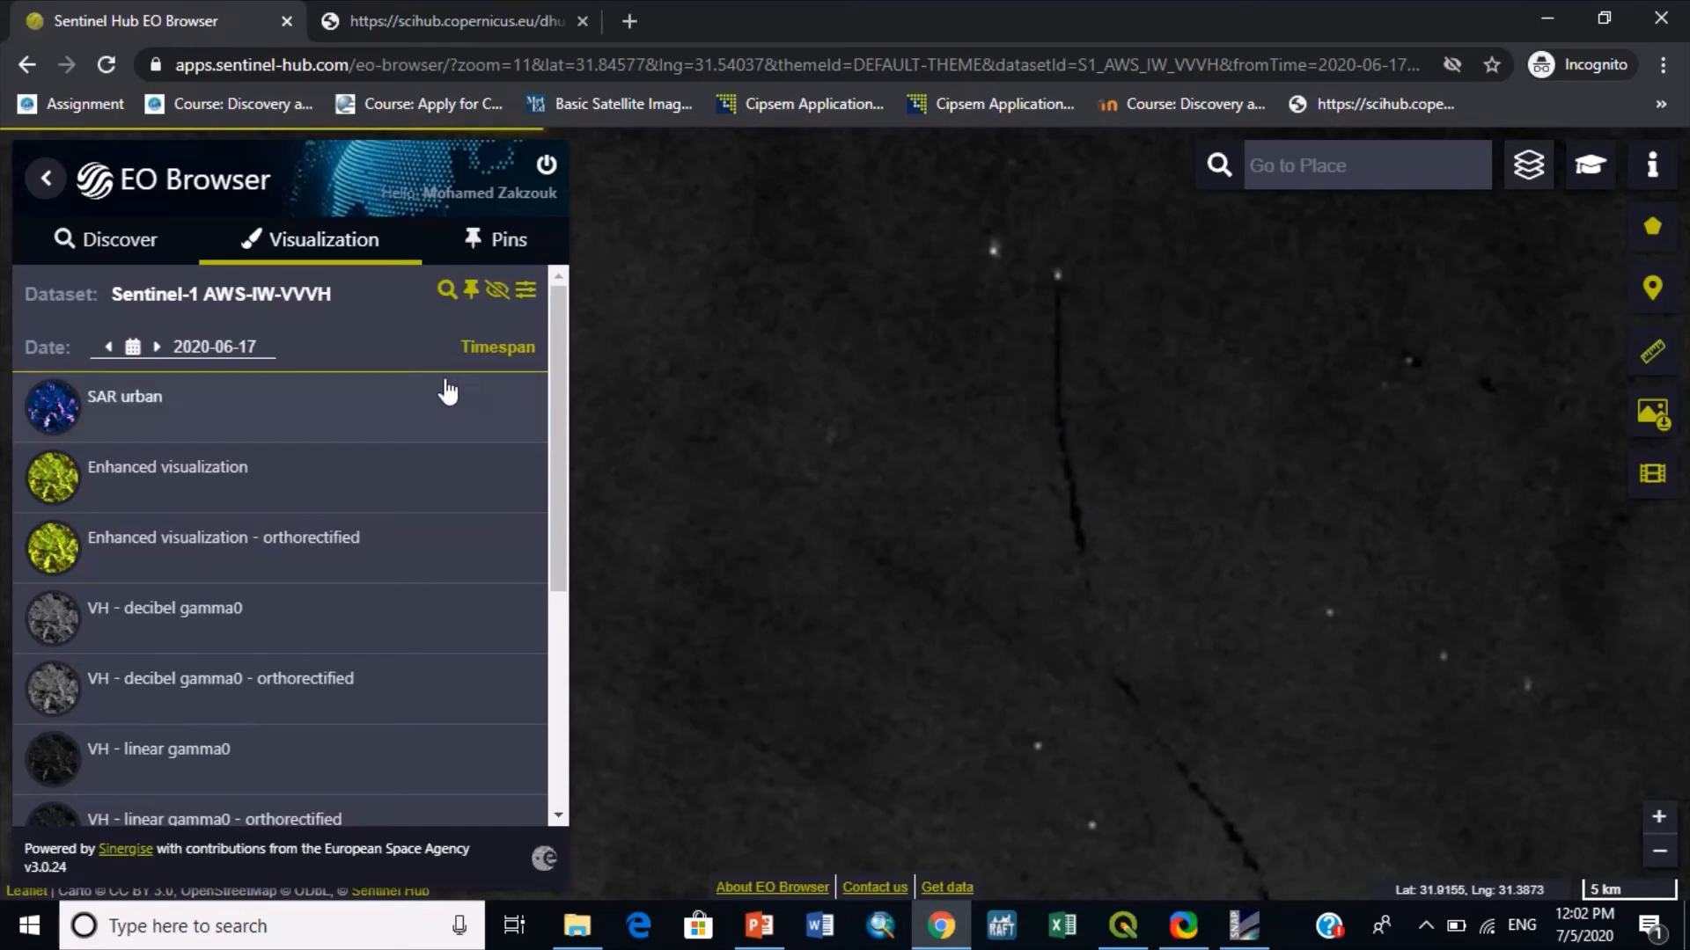
# - Preview the daily Sentinel-1 timelapse of the slick area for 2020-05-17 to 2020-06-17, then close it
pyautogui.click(1651, 487)
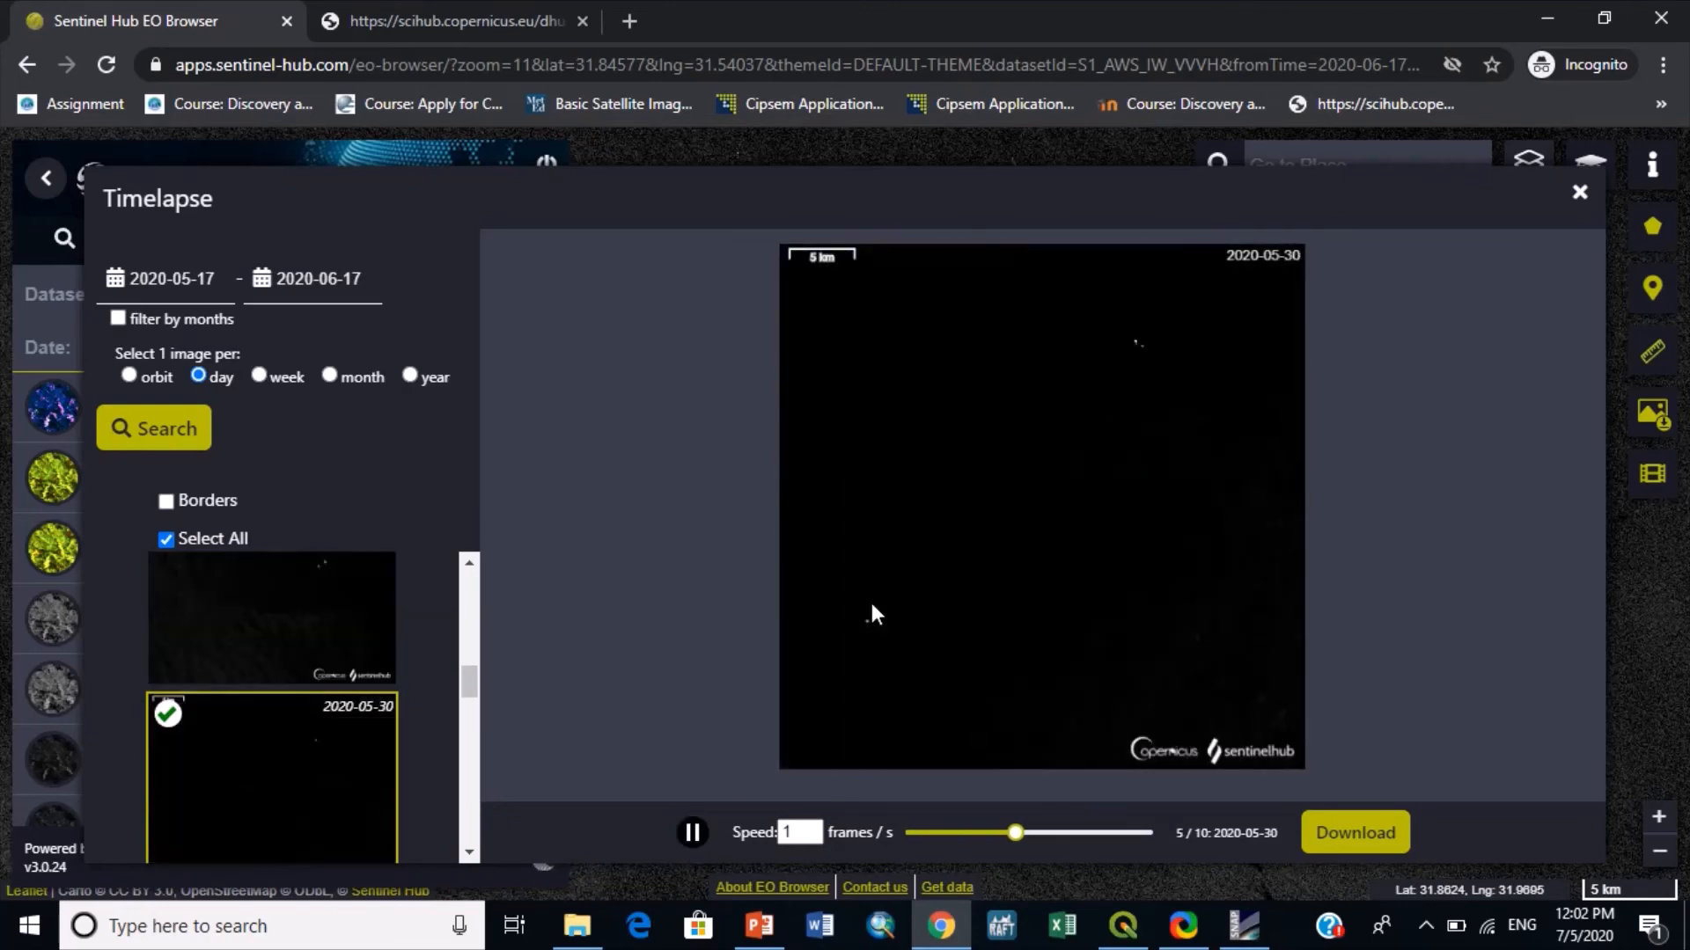
pyautogui.click(1582, 203)
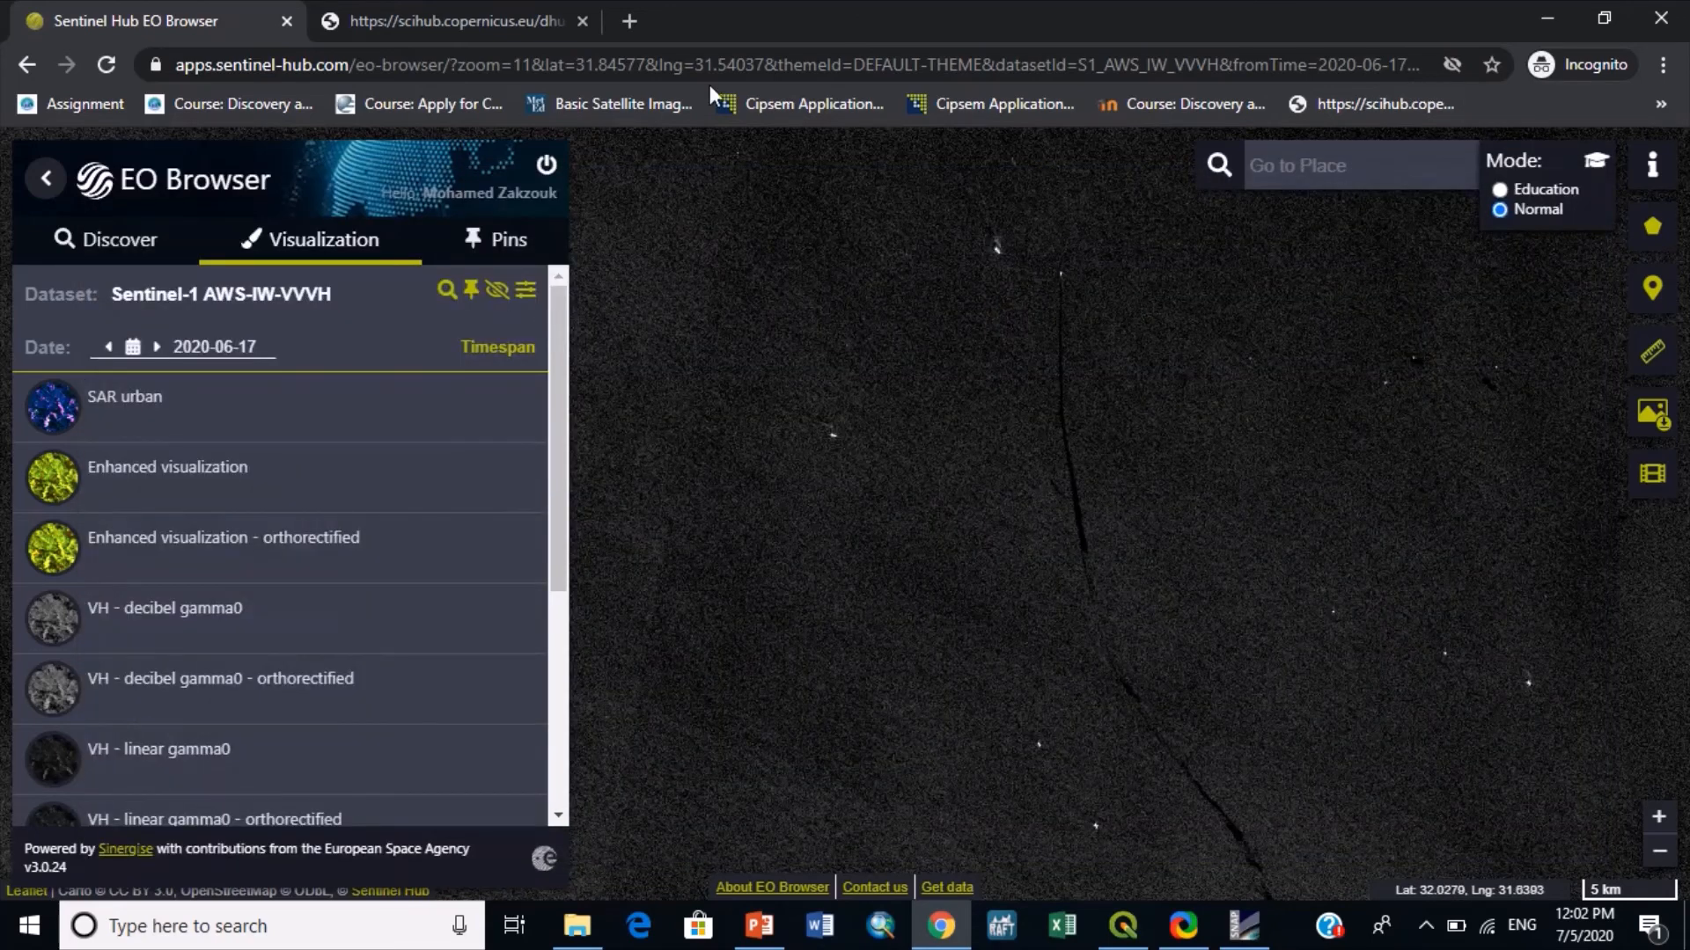
# - Switch to the Copernicus Open Access Hub and outline a rectangular search area over northern Egypt around Cairo and Suez
pyautogui.click(472, 19)
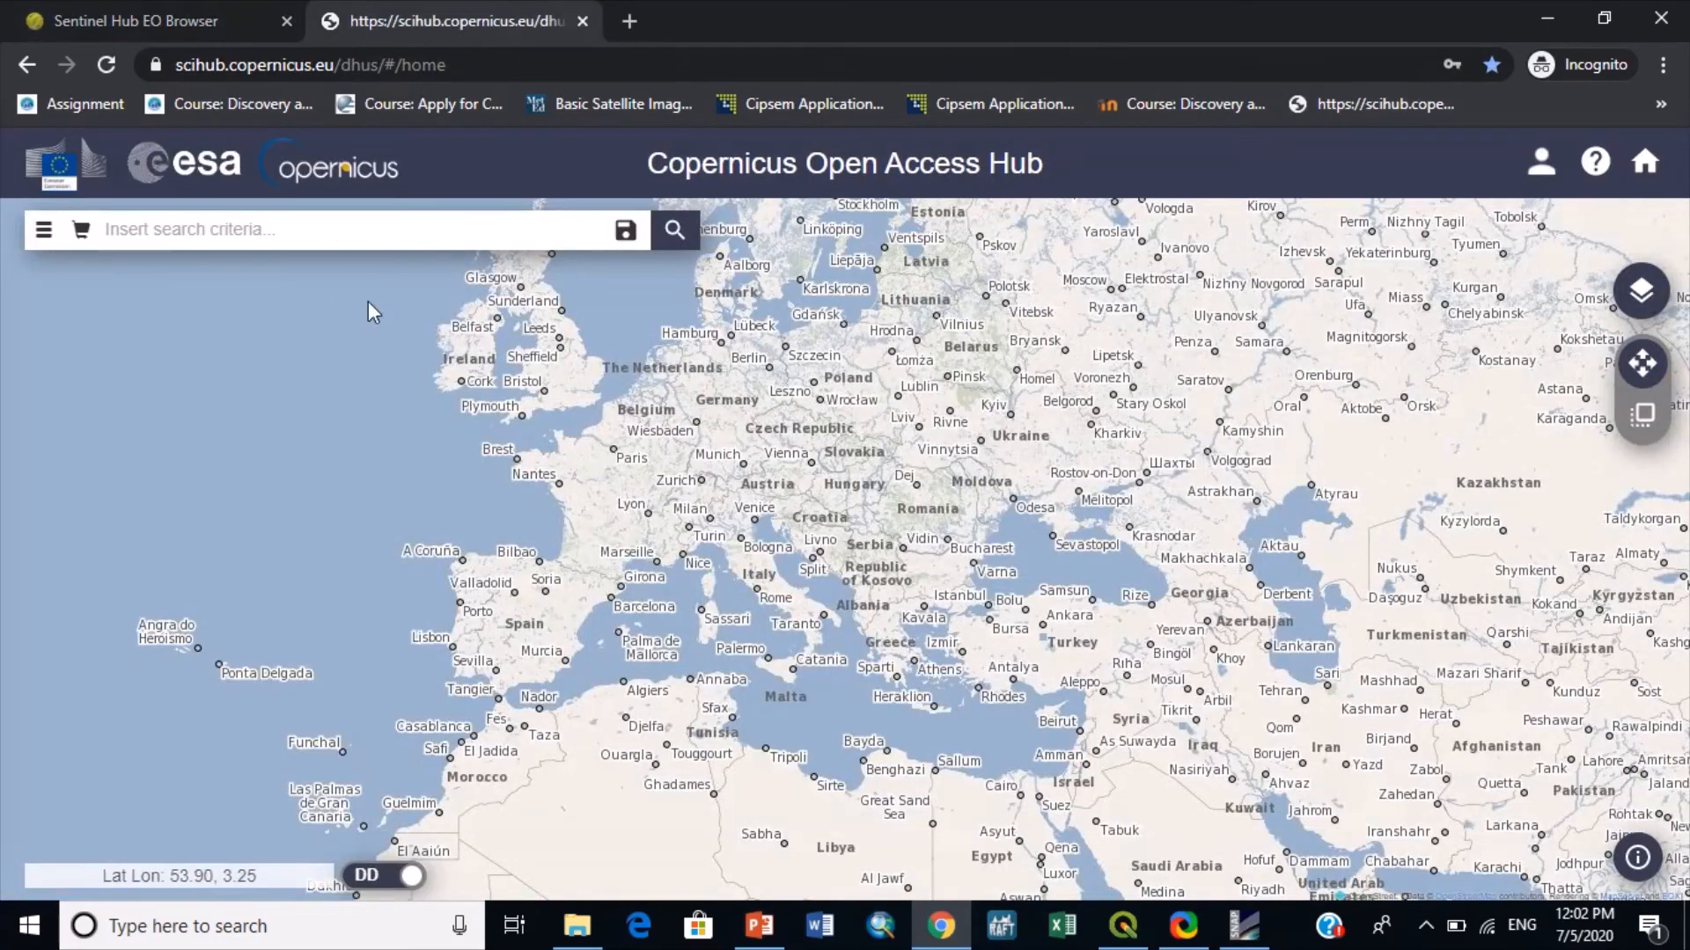
pyautogui.moveTo(1063, 749)
pyautogui.mouseDown()
pyautogui.moveTo(1055, 764)
pyautogui.moveTo(1083, 608)
pyautogui.mouseUp()
pyautogui.moveTo(1083, 622); pyautogui.dragTo(1031, 683)
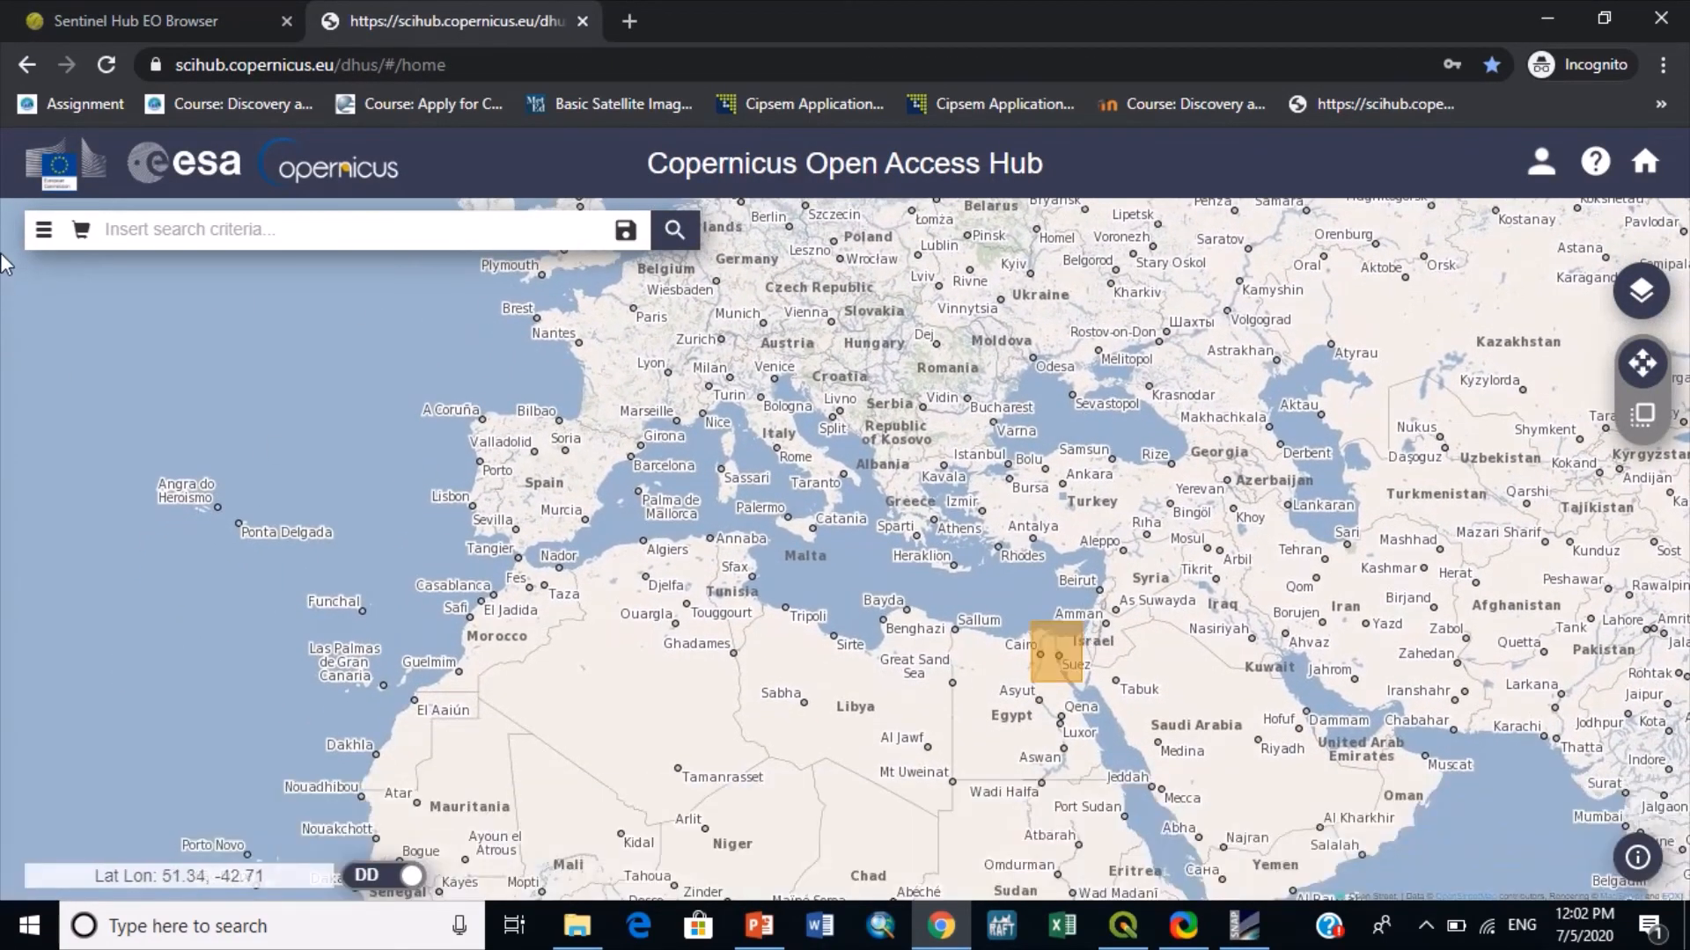
# - Restrict the advanced search to Sentinel-1 with product type GRD and sensor mode IW
pyautogui.click(44, 230)
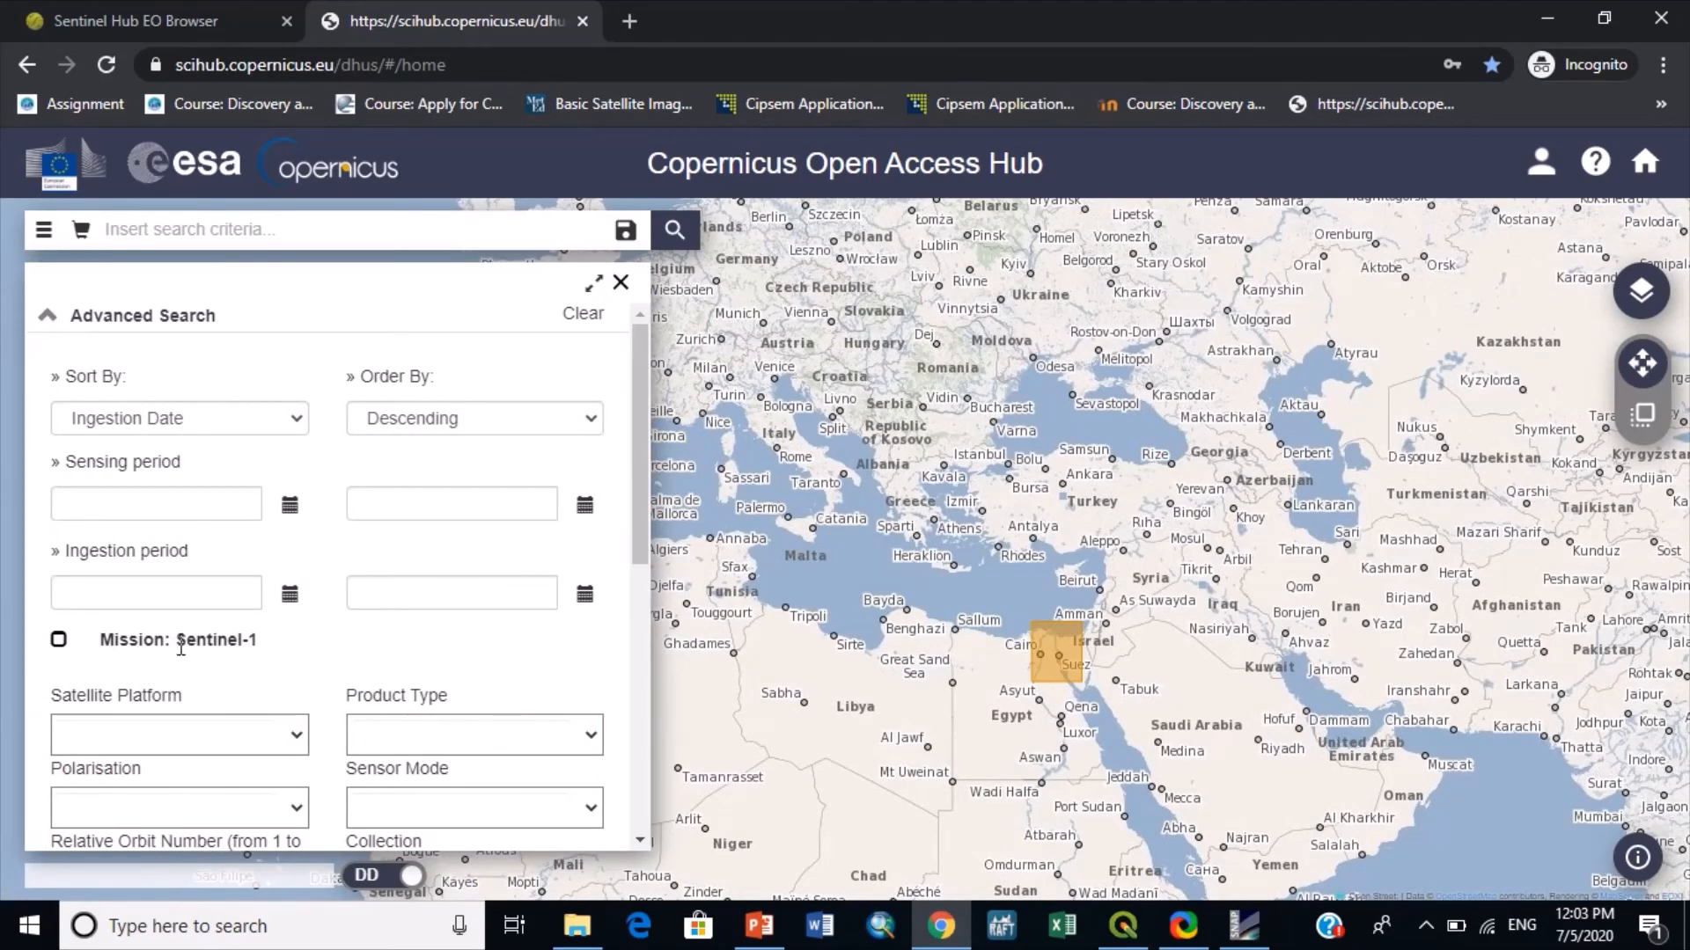
pyautogui.click(378, 728)
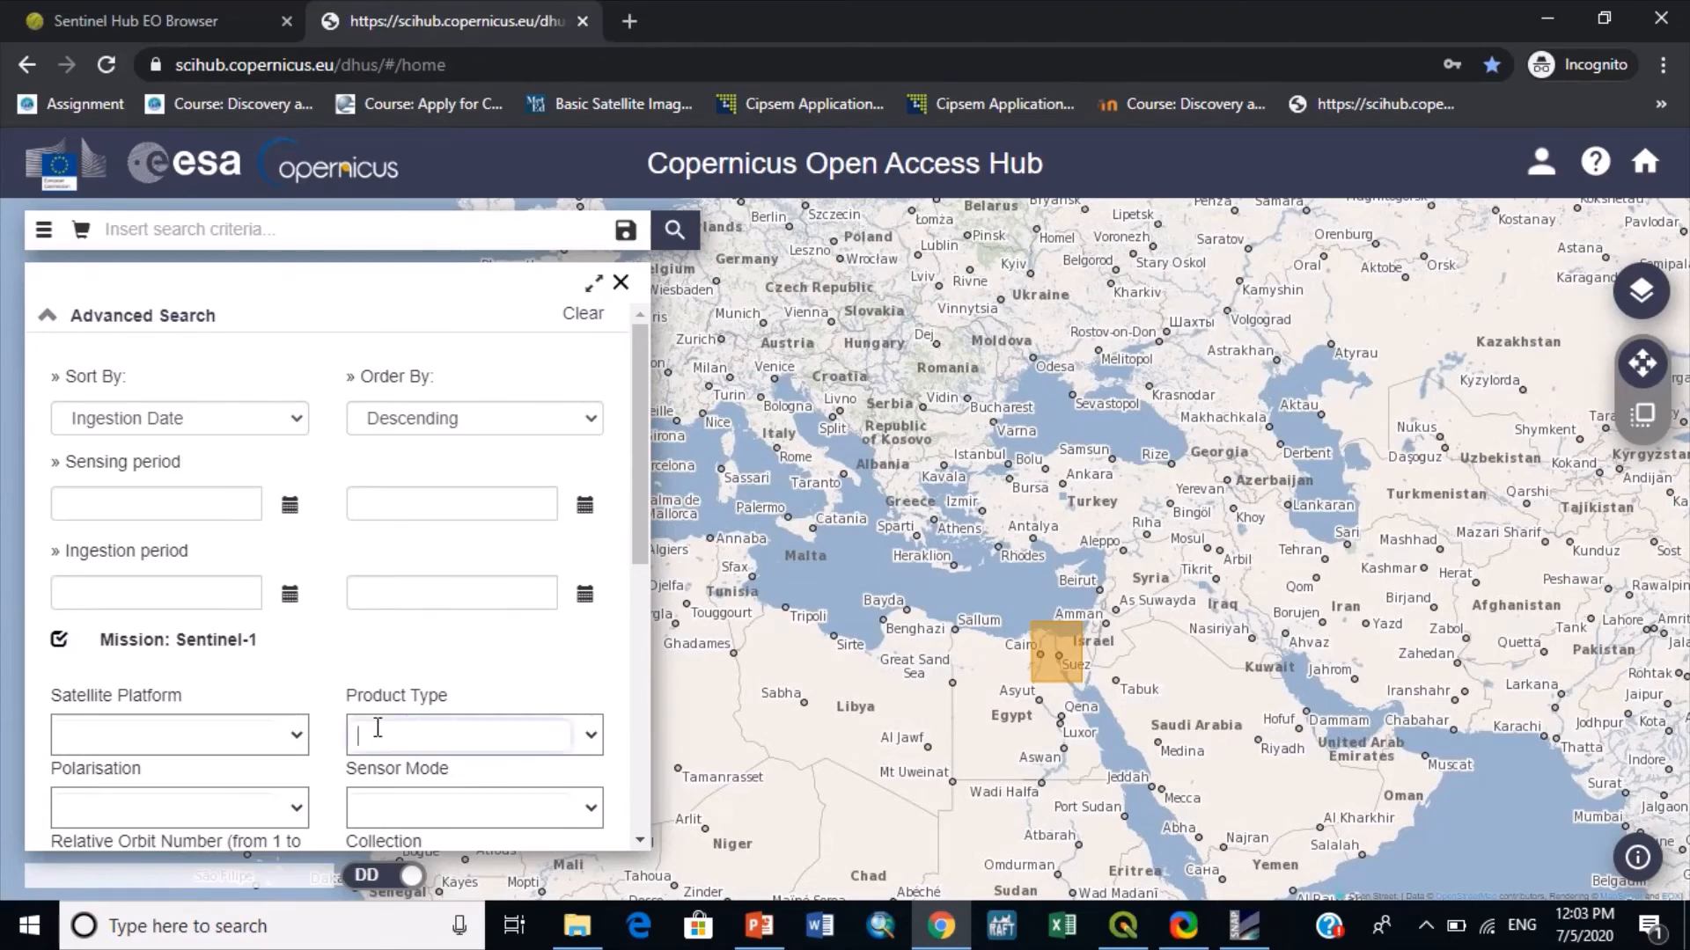
pyautogui.click(587, 738)
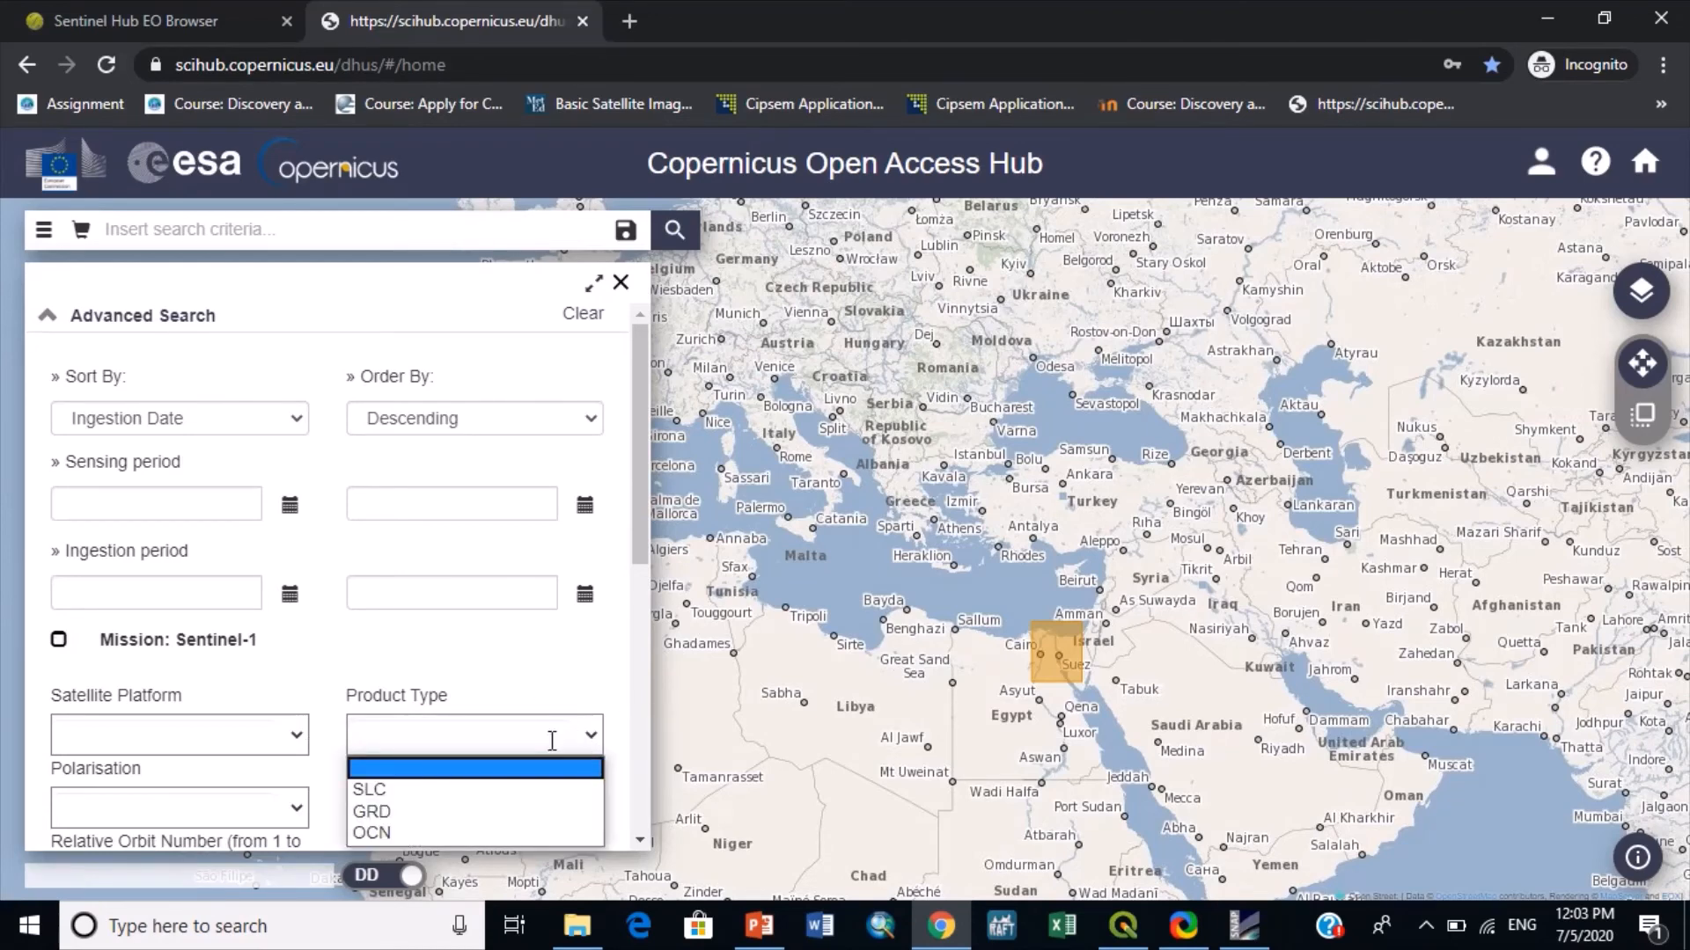
pyautogui.click(445, 810)
pyautogui.scroll(-3, 640, 515)
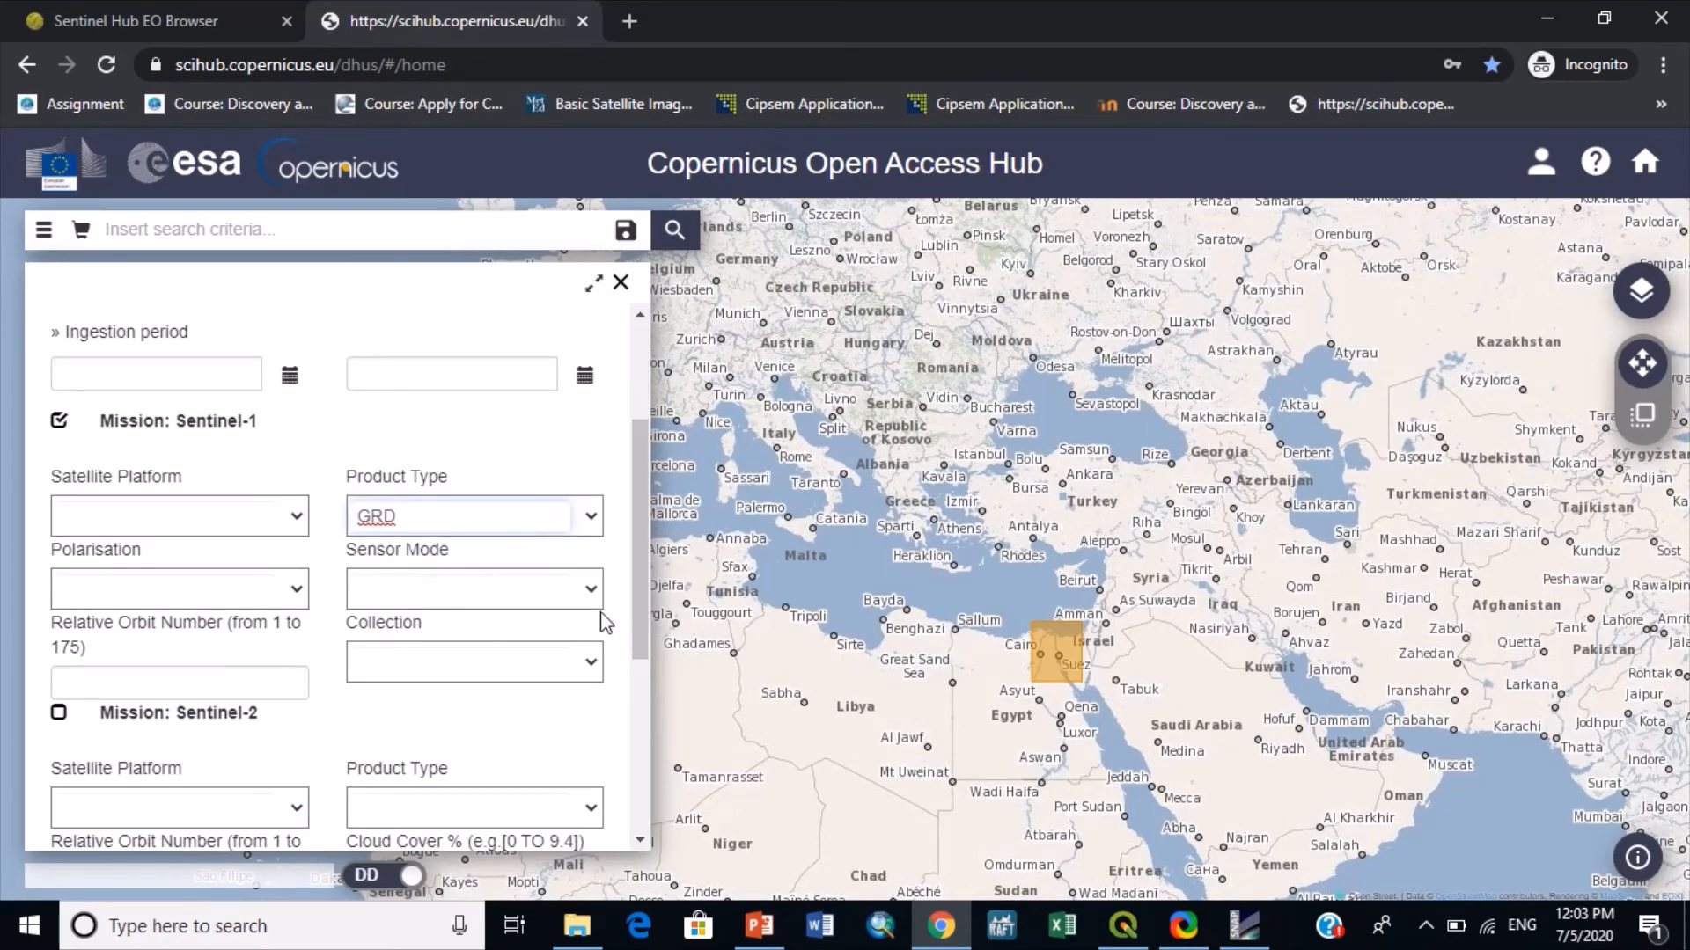
pyautogui.click(512, 595)
pyautogui.click(411, 666)
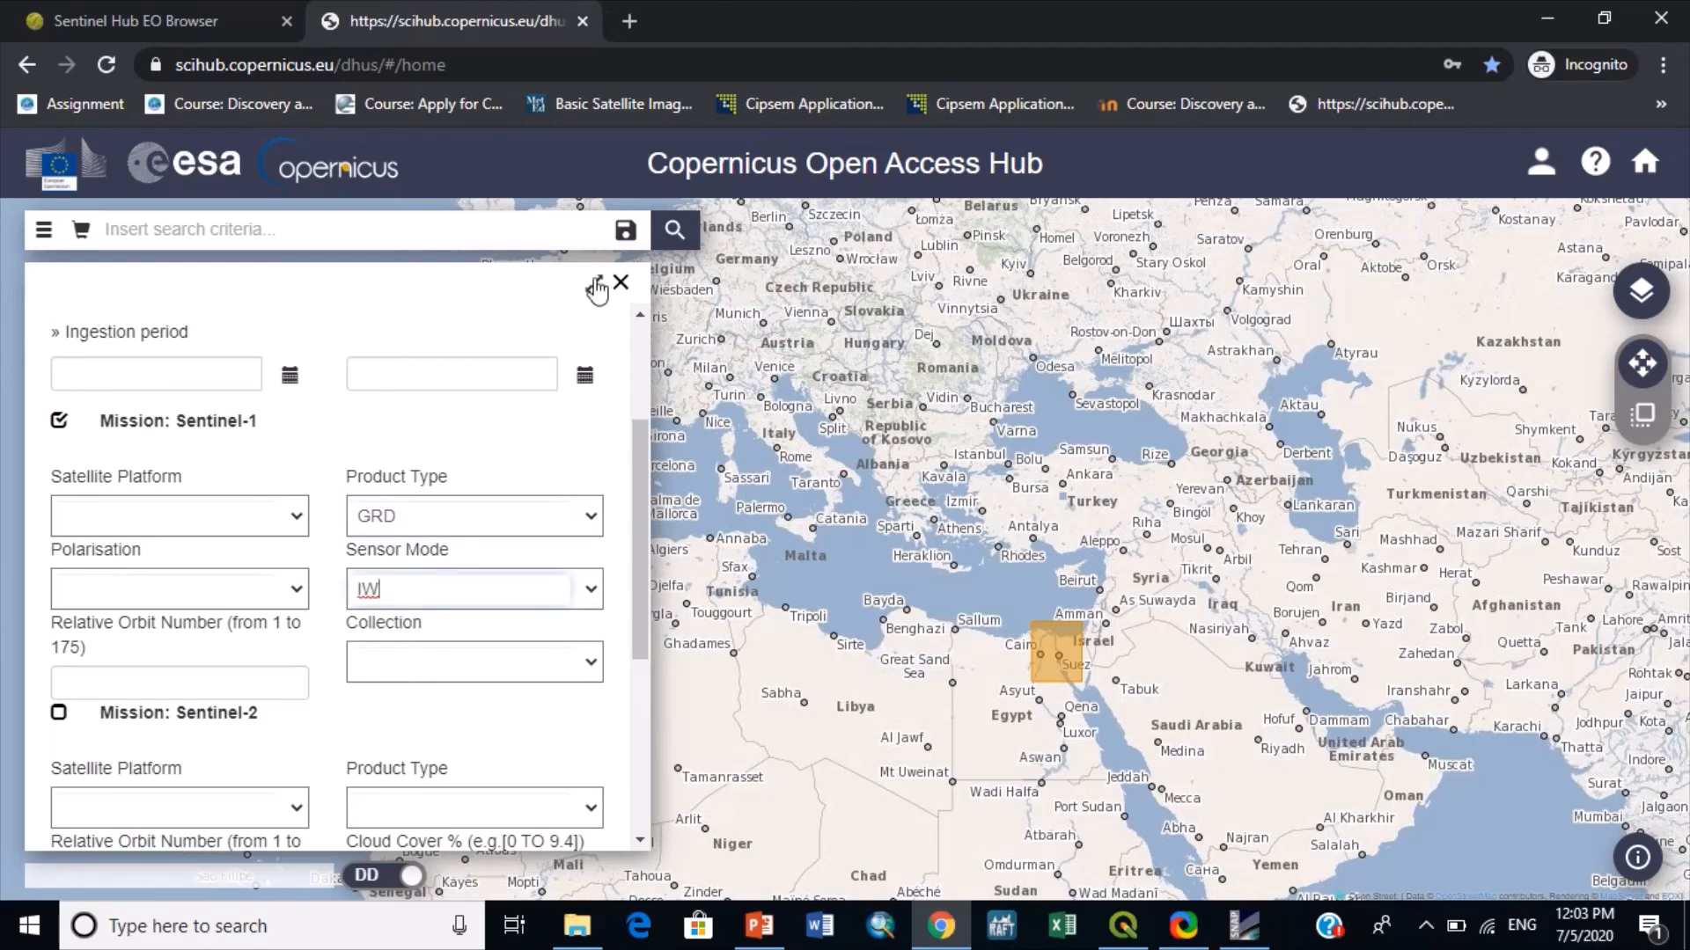
# - Set the ingestion period from 2020/07/09 to 2020/08/02
pyautogui.click(290, 374)
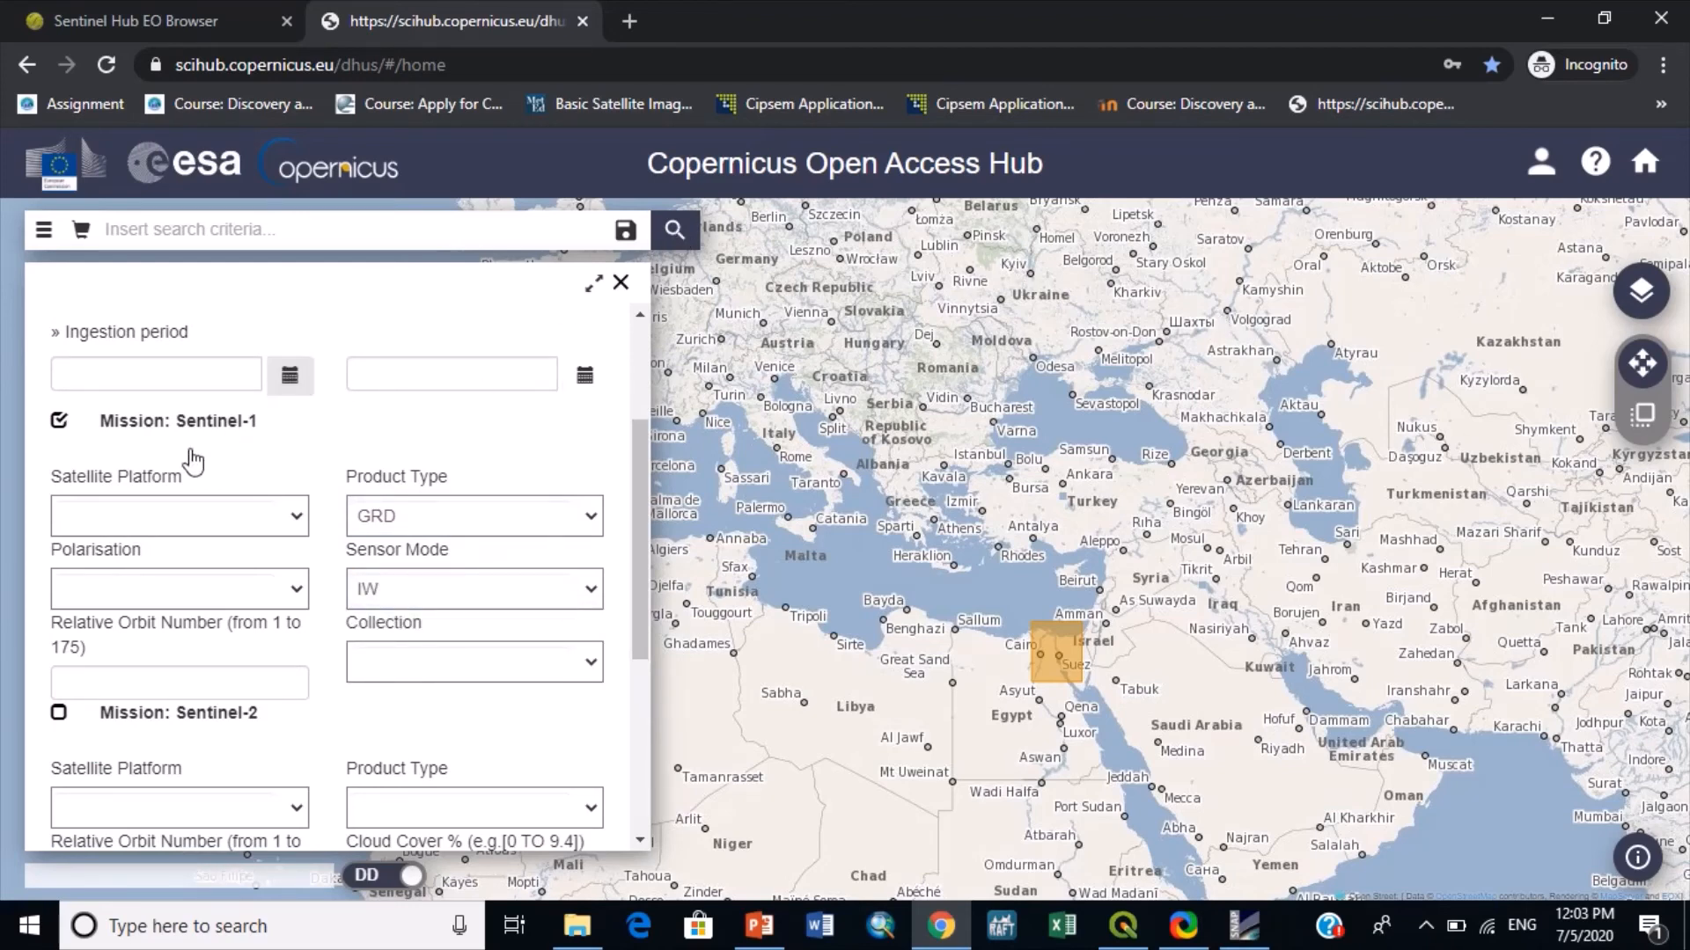
pyautogui.click(162, 490)
pyautogui.click(583, 378)
pyautogui.click(452, 583)
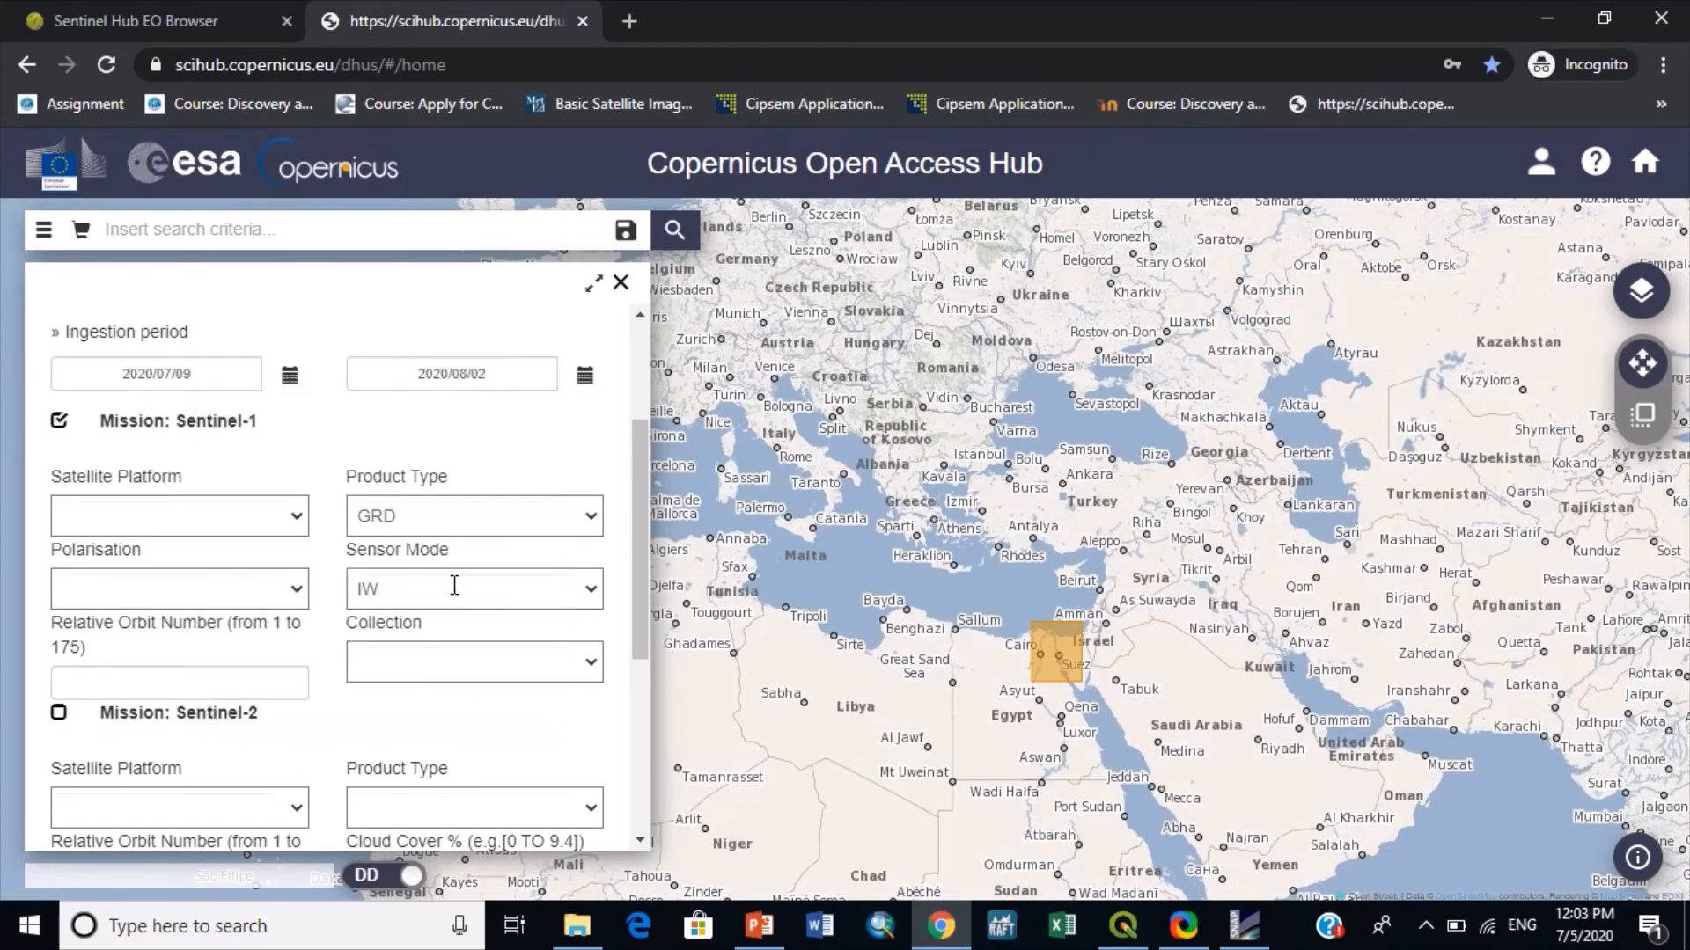
# - Run the product search and select the S1A GRDH product 20200704T154912_20200704T154937 by its footprint northeast of Port Said
pyautogui.click(674, 231)
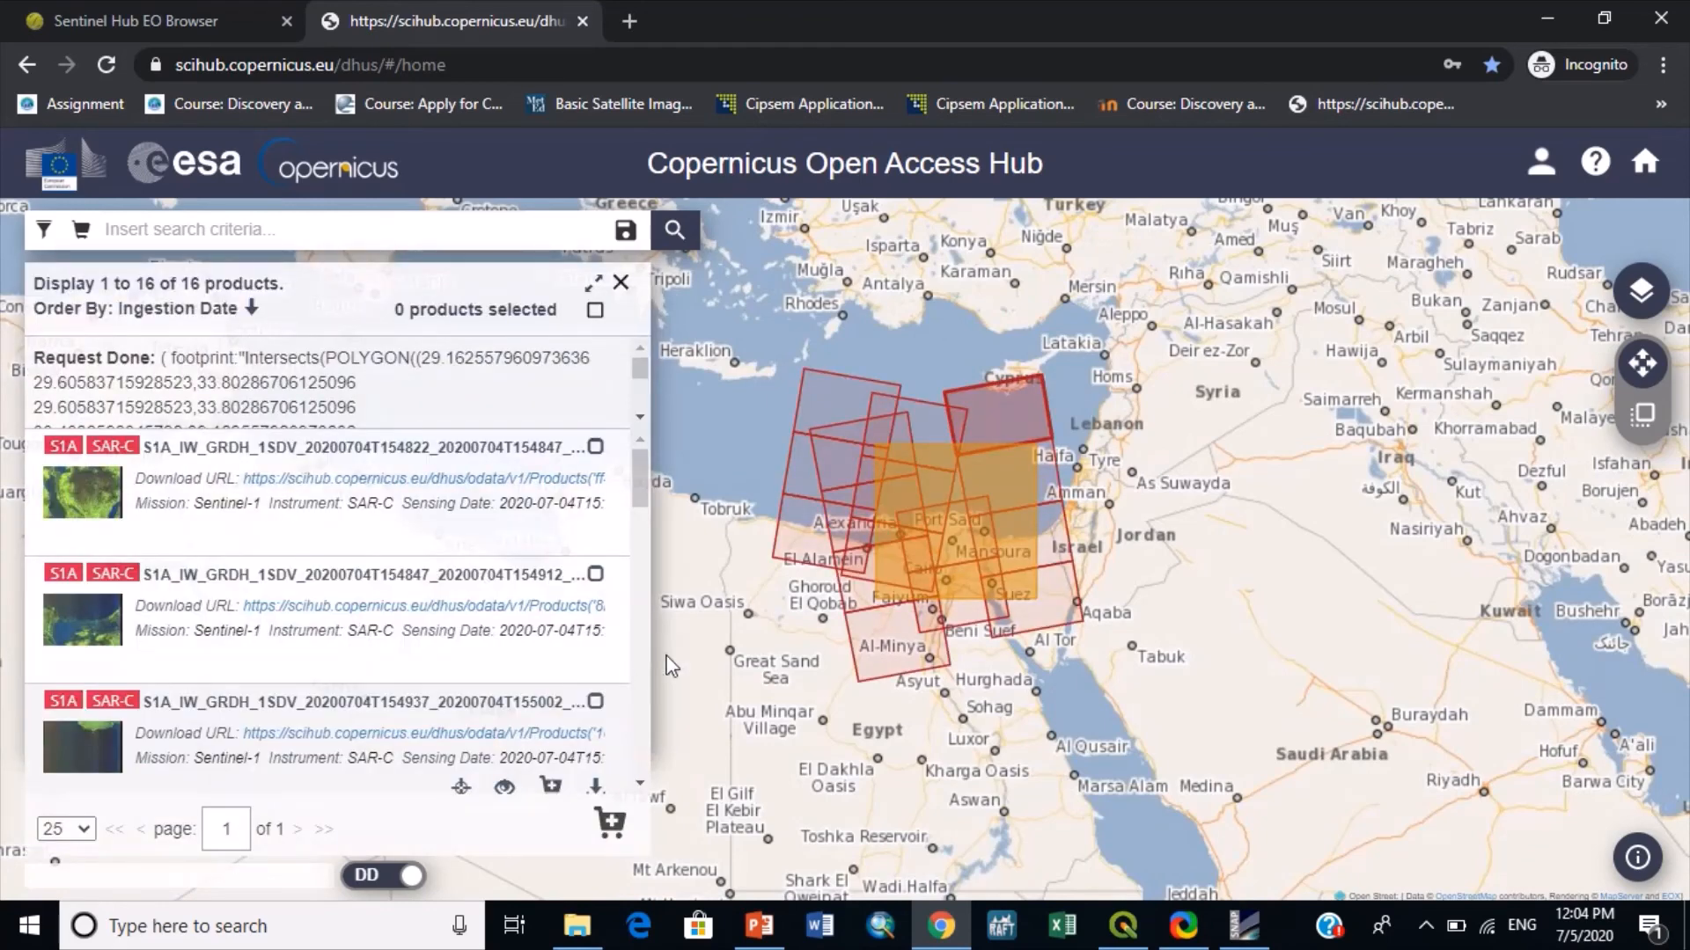
pyautogui.click(1010, 505)
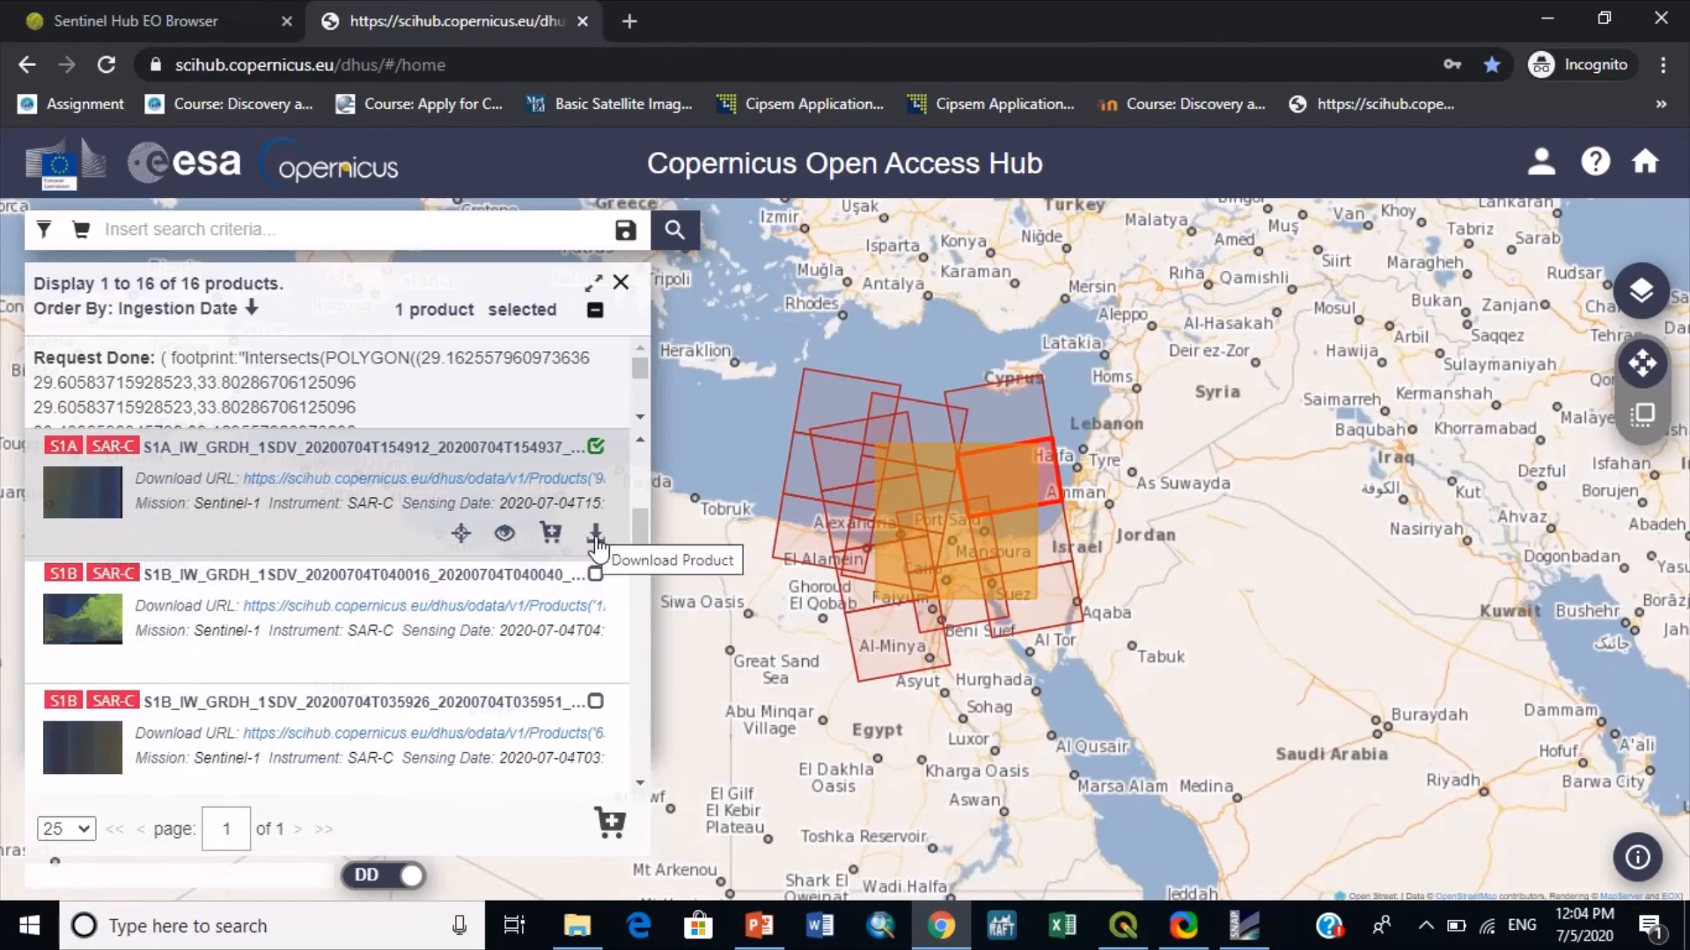
# - Switch to PowerPoint, maximize the Oil Spill Case 2014 presentation and start the slide show from the "Identifying The Polluter" slide
pyautogui.click(756, 934)
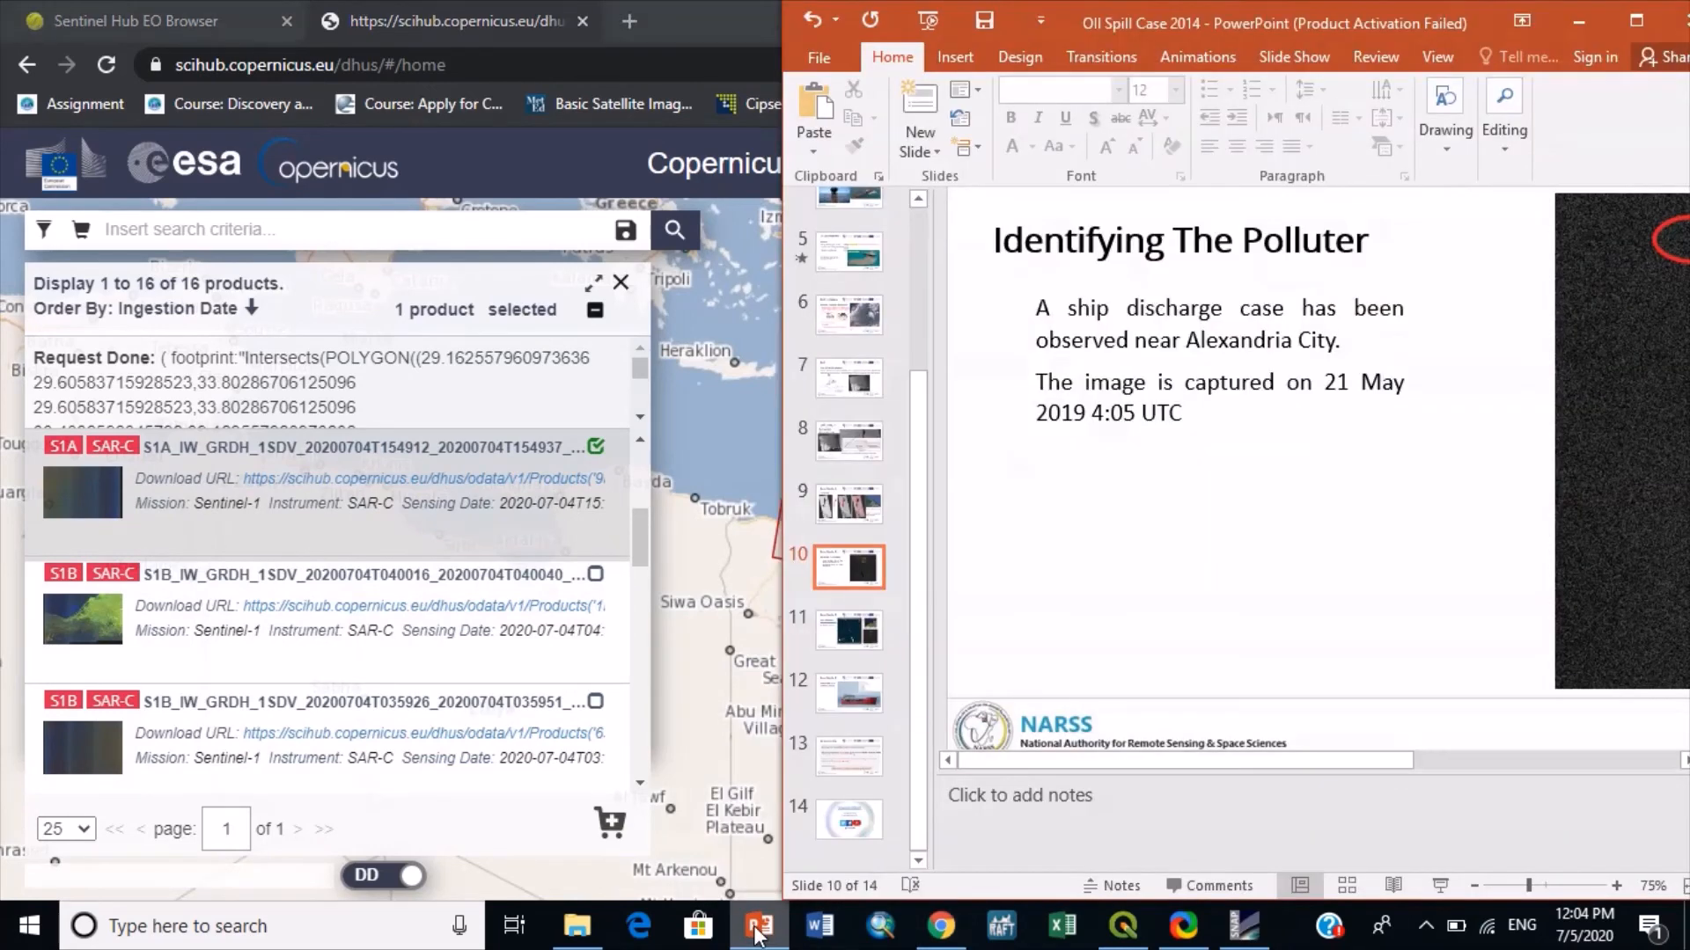
pyautogui.click(1606, 17)
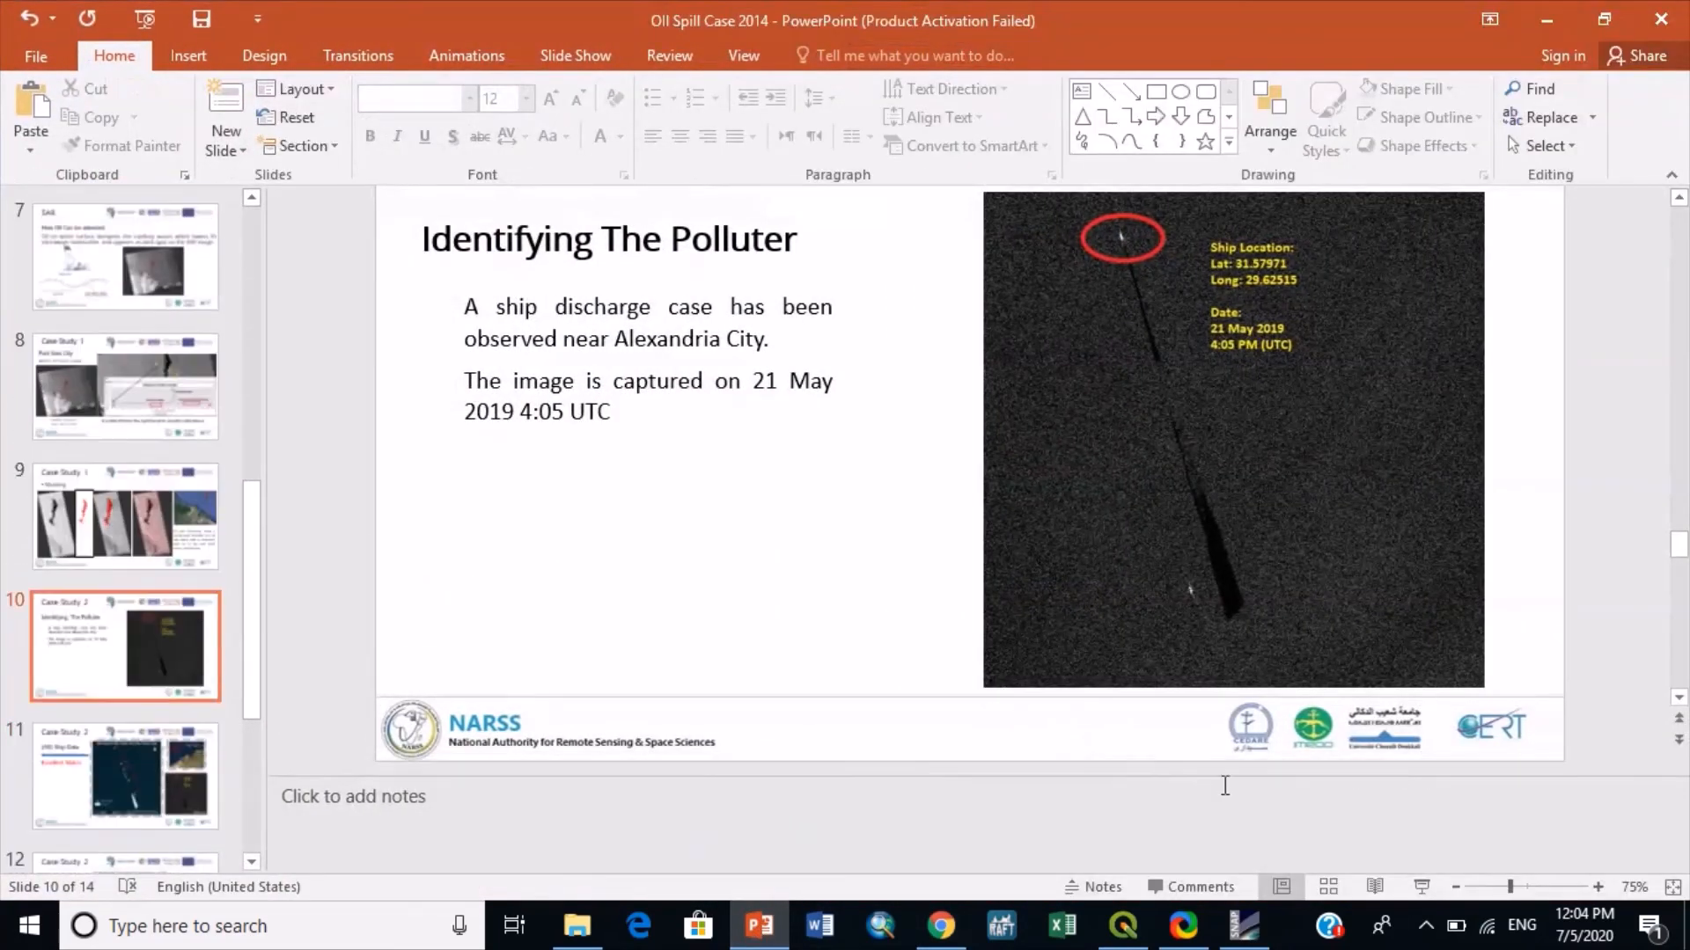
pyautogui.click(1408, 885)
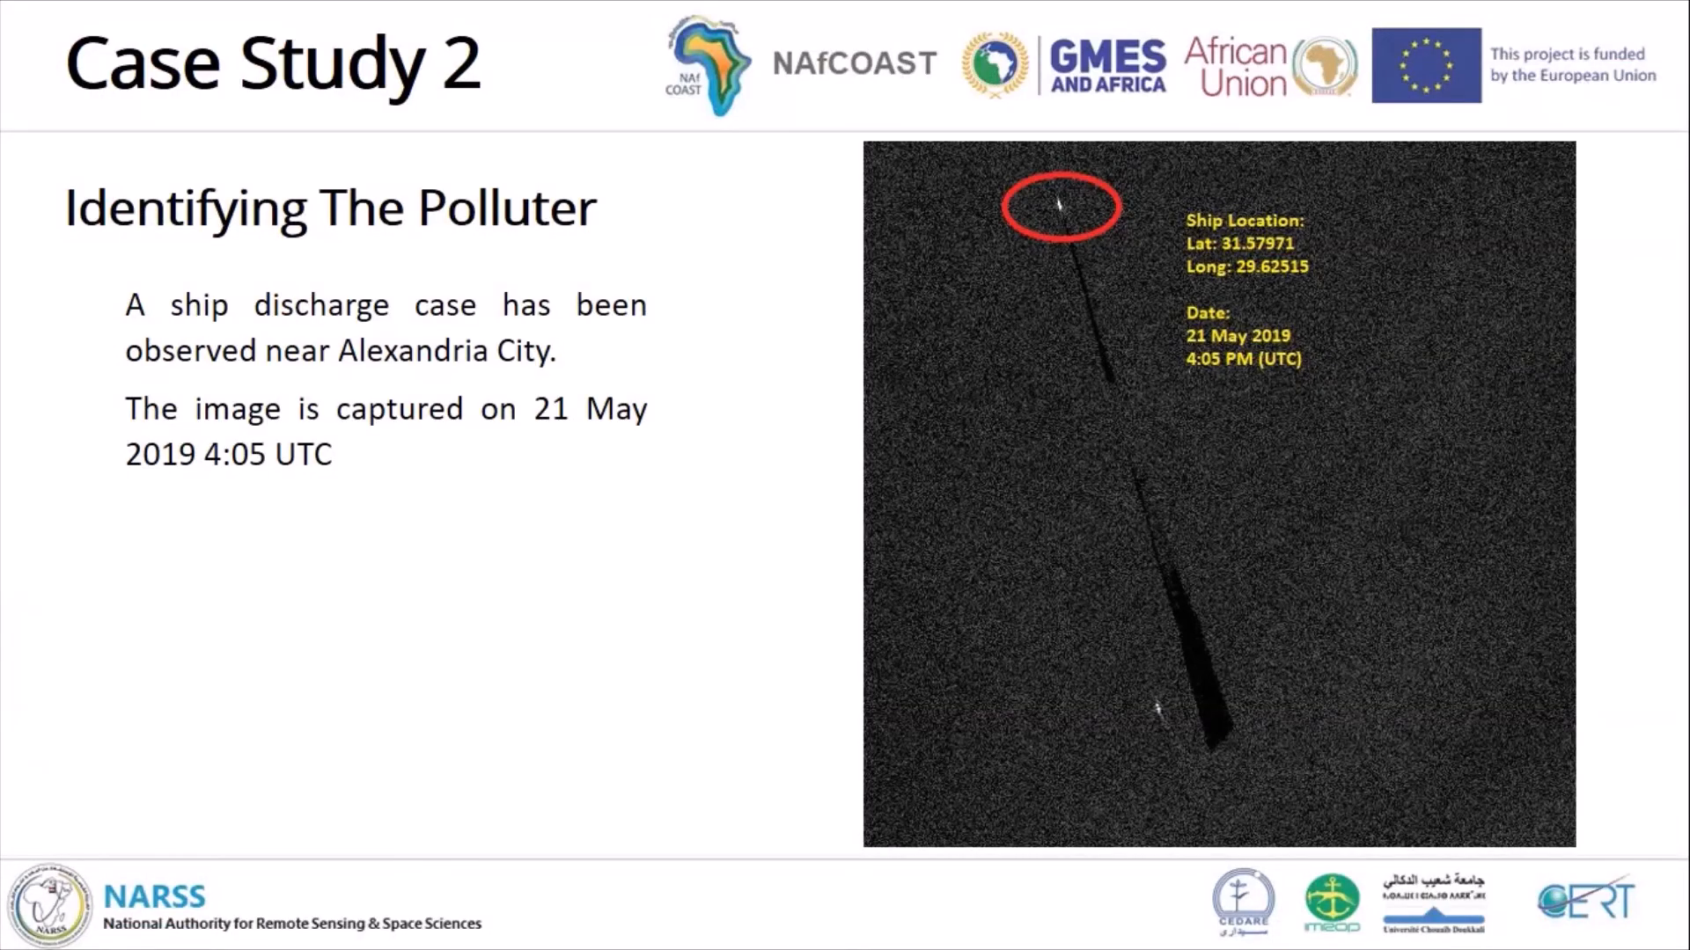